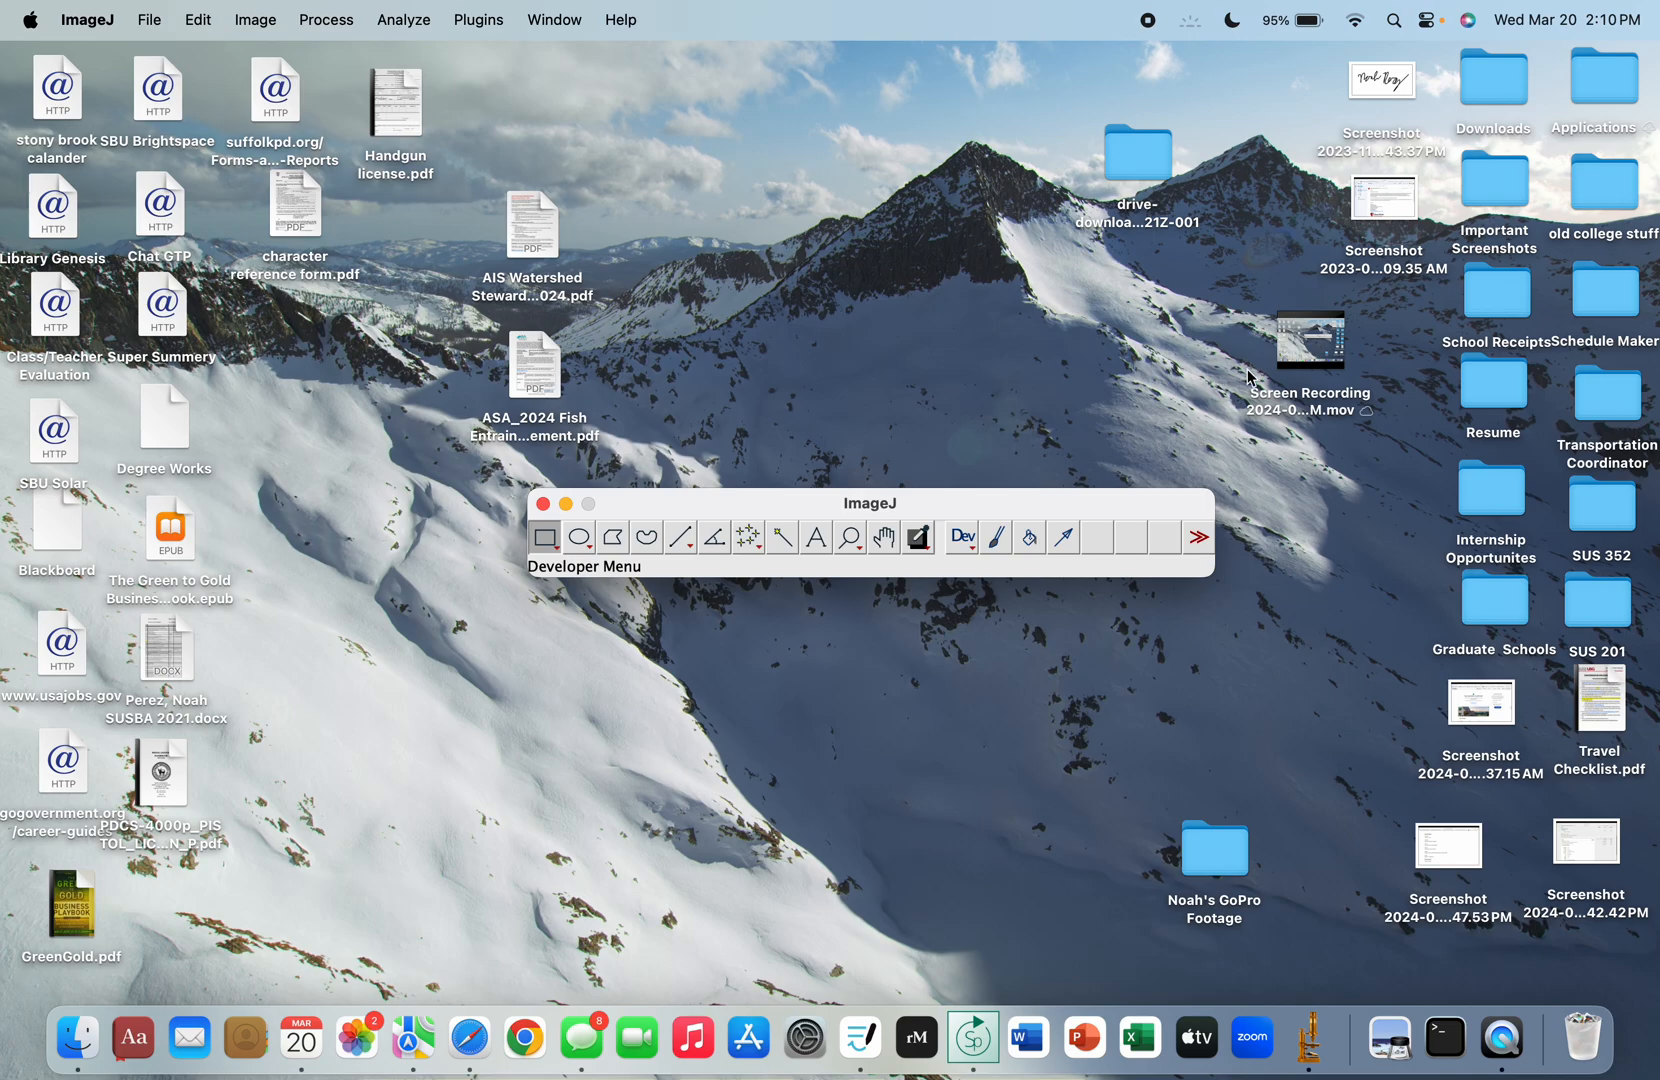
pyautogui.moveTo(1310, 345); pyautogui.dragTo(1583, 1035)
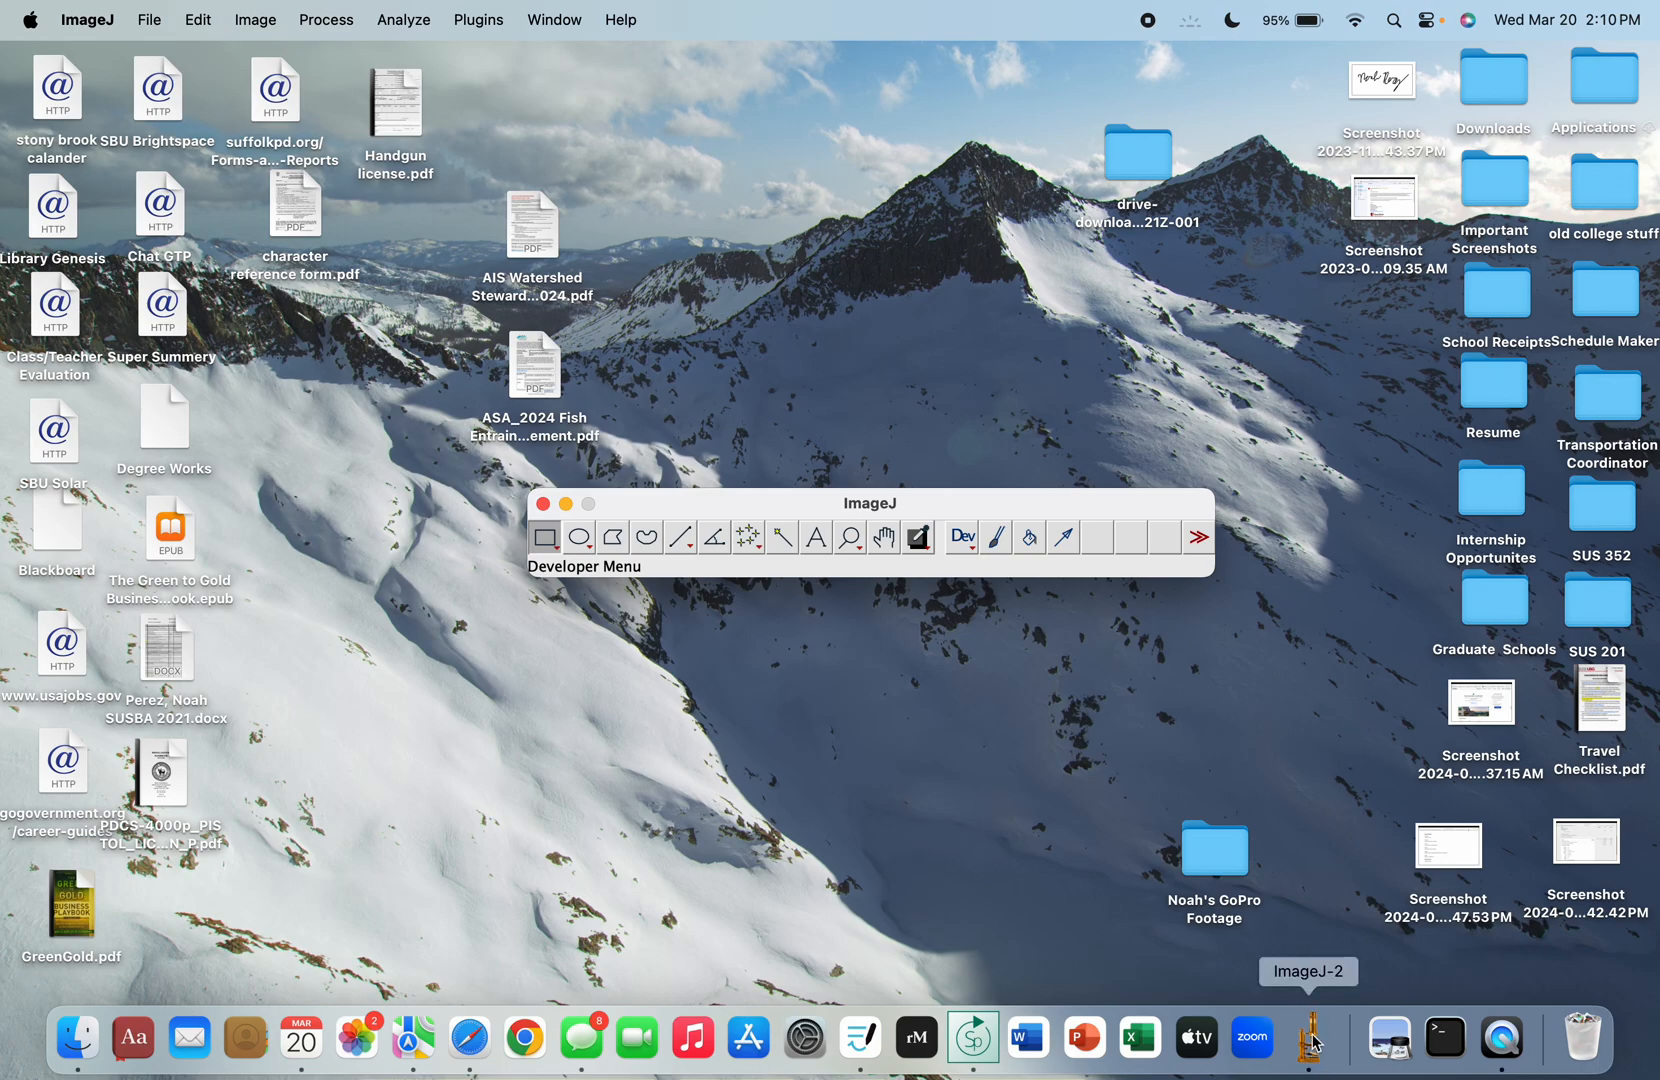
pyautogui.moveTo(1037, 497); pyautogui.dragTo(983, 525)
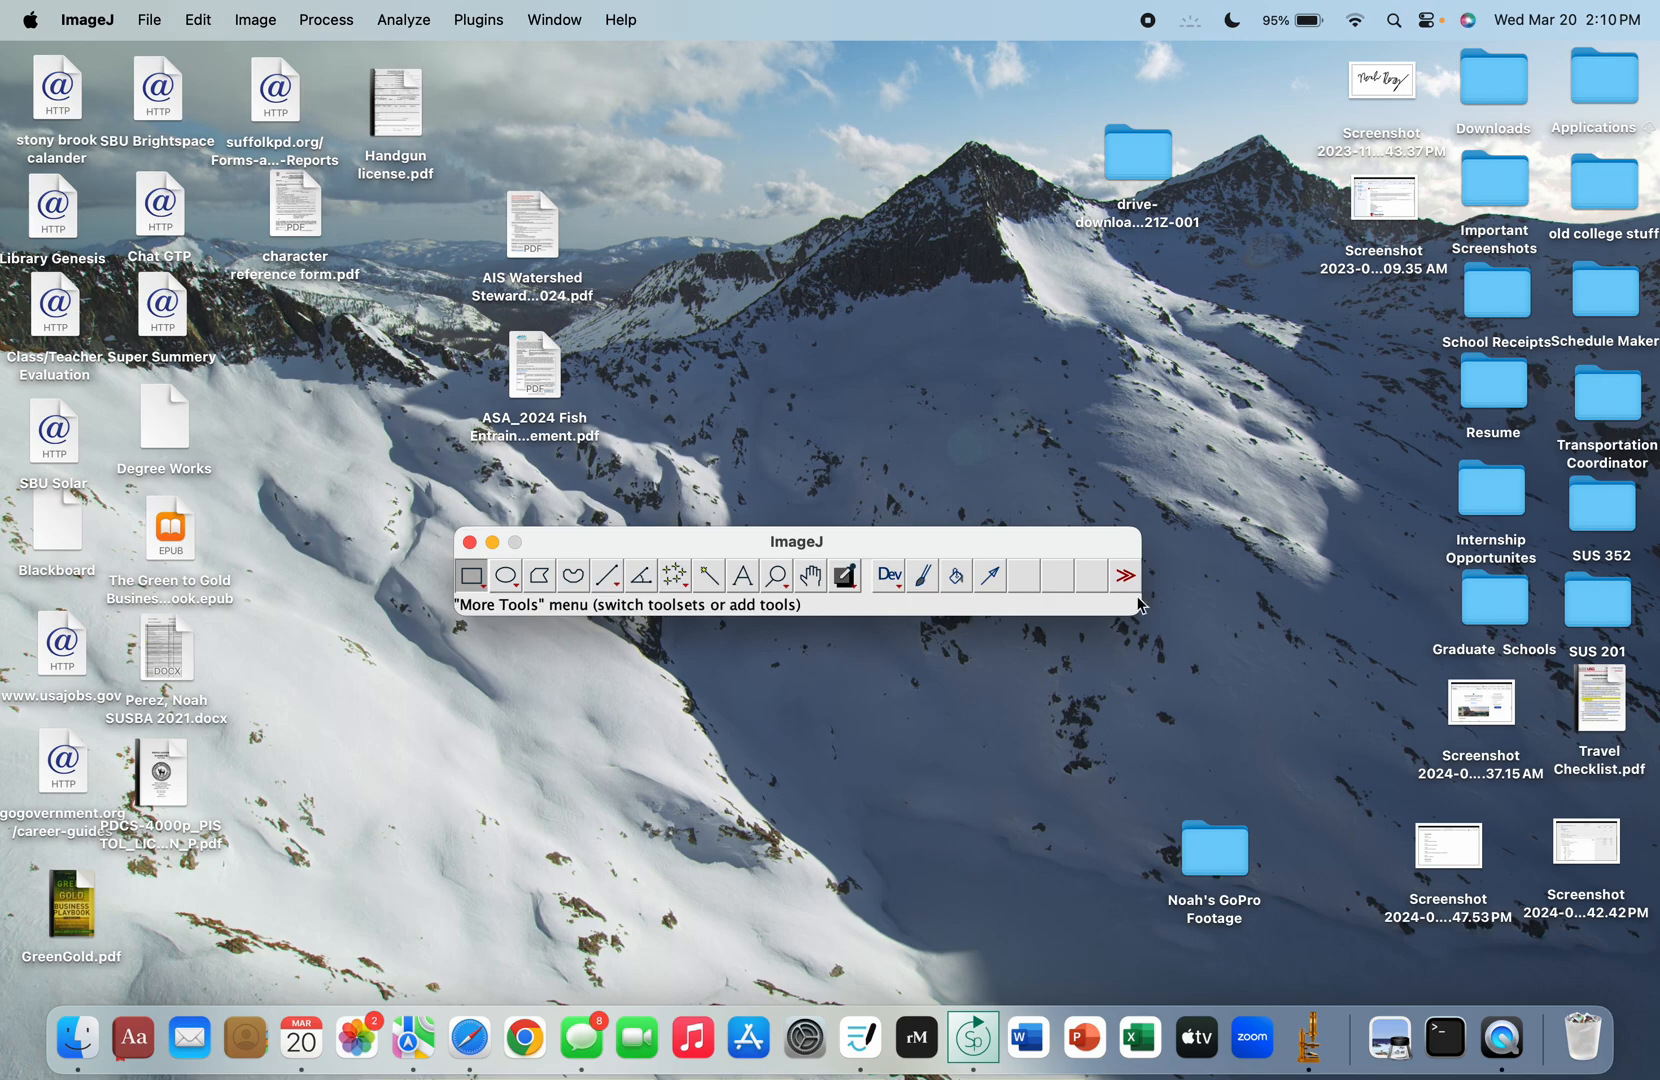
# Step: Switch to Google Drive in the browser and view the list of dated folders in Planaria pictures
pyautogui.hotkey('ctrl', 'Right')
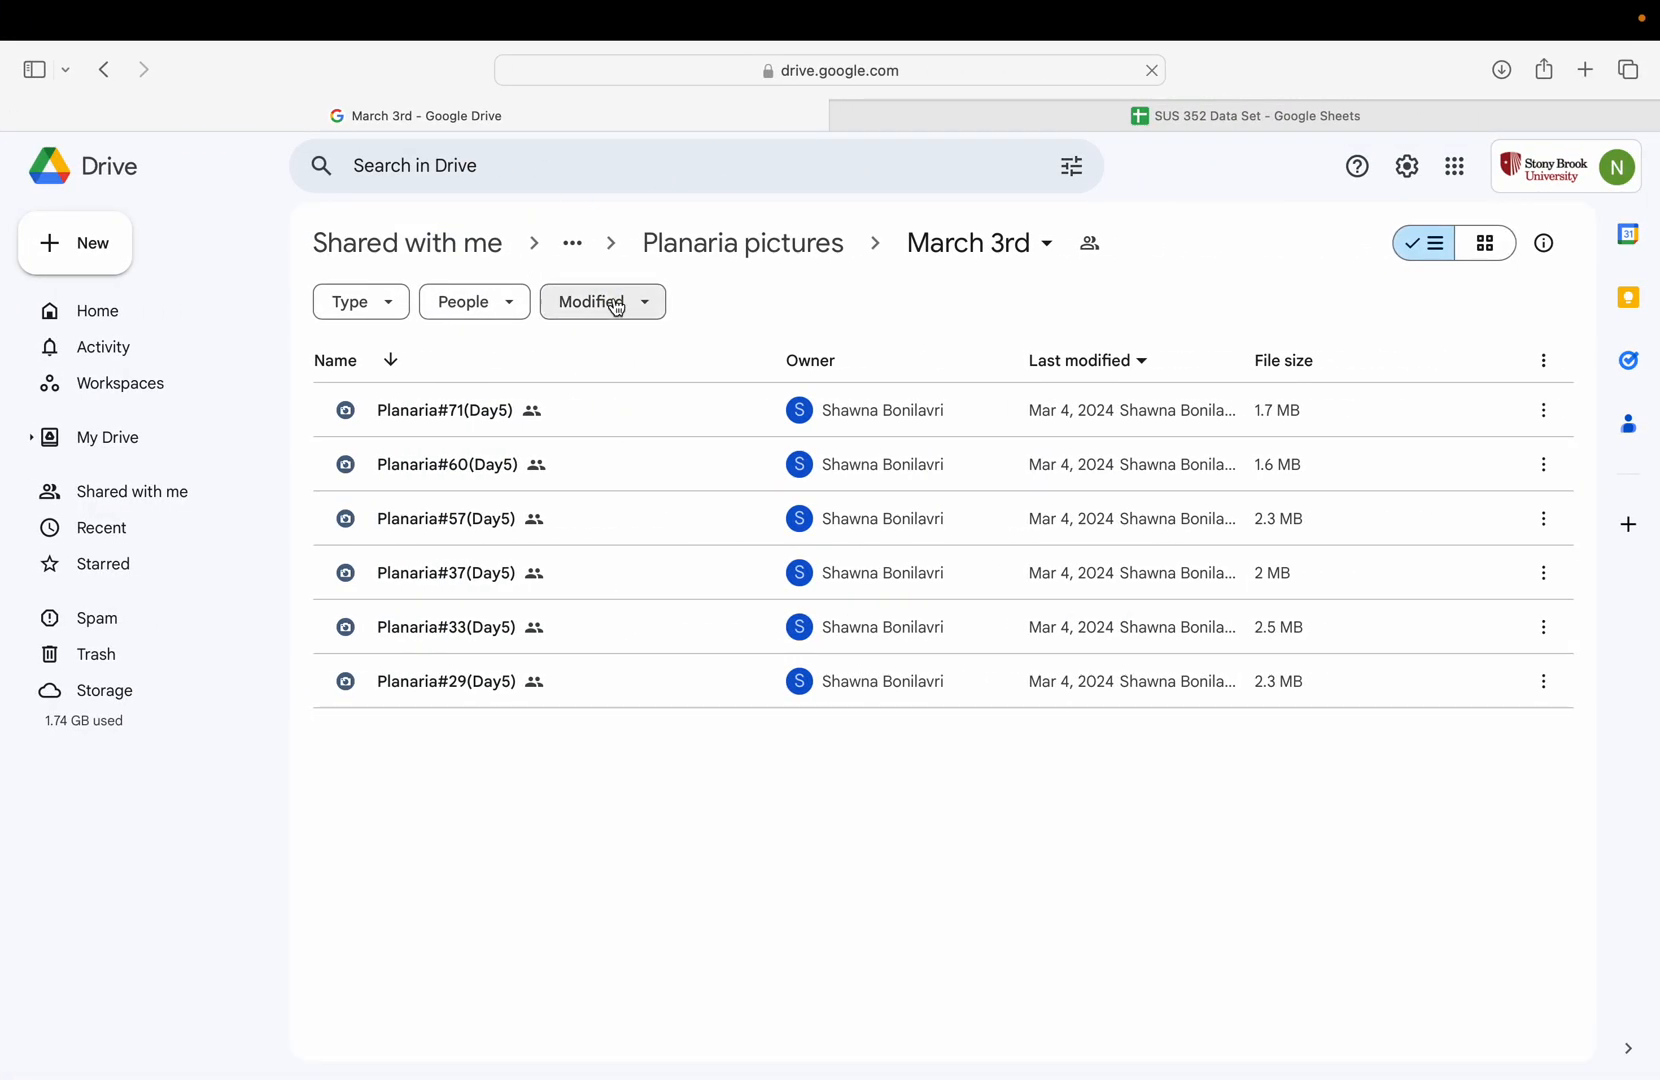
pyautogui.click(776, 232)
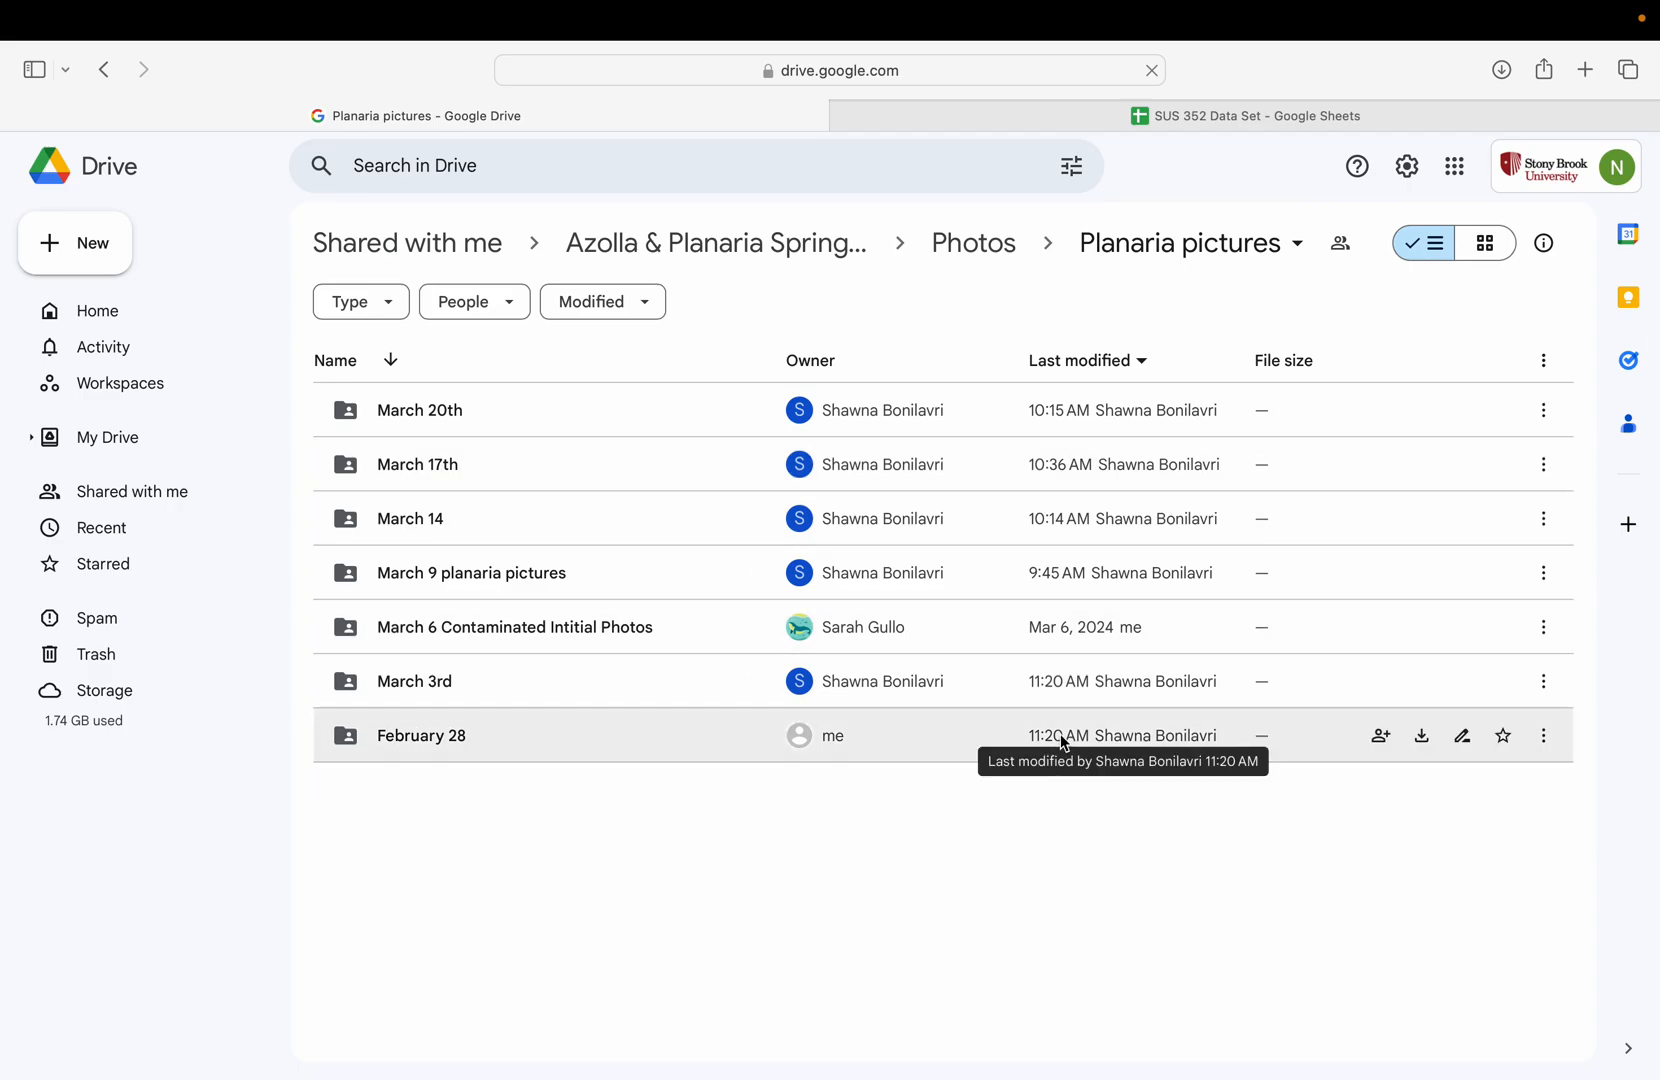
# Step: Examine the Intial Setup Data and Main Data Set sheets of SUS 352 Data Set for the jar treatments, dates and planaria lengths
pyautogui.click(1159, 116)
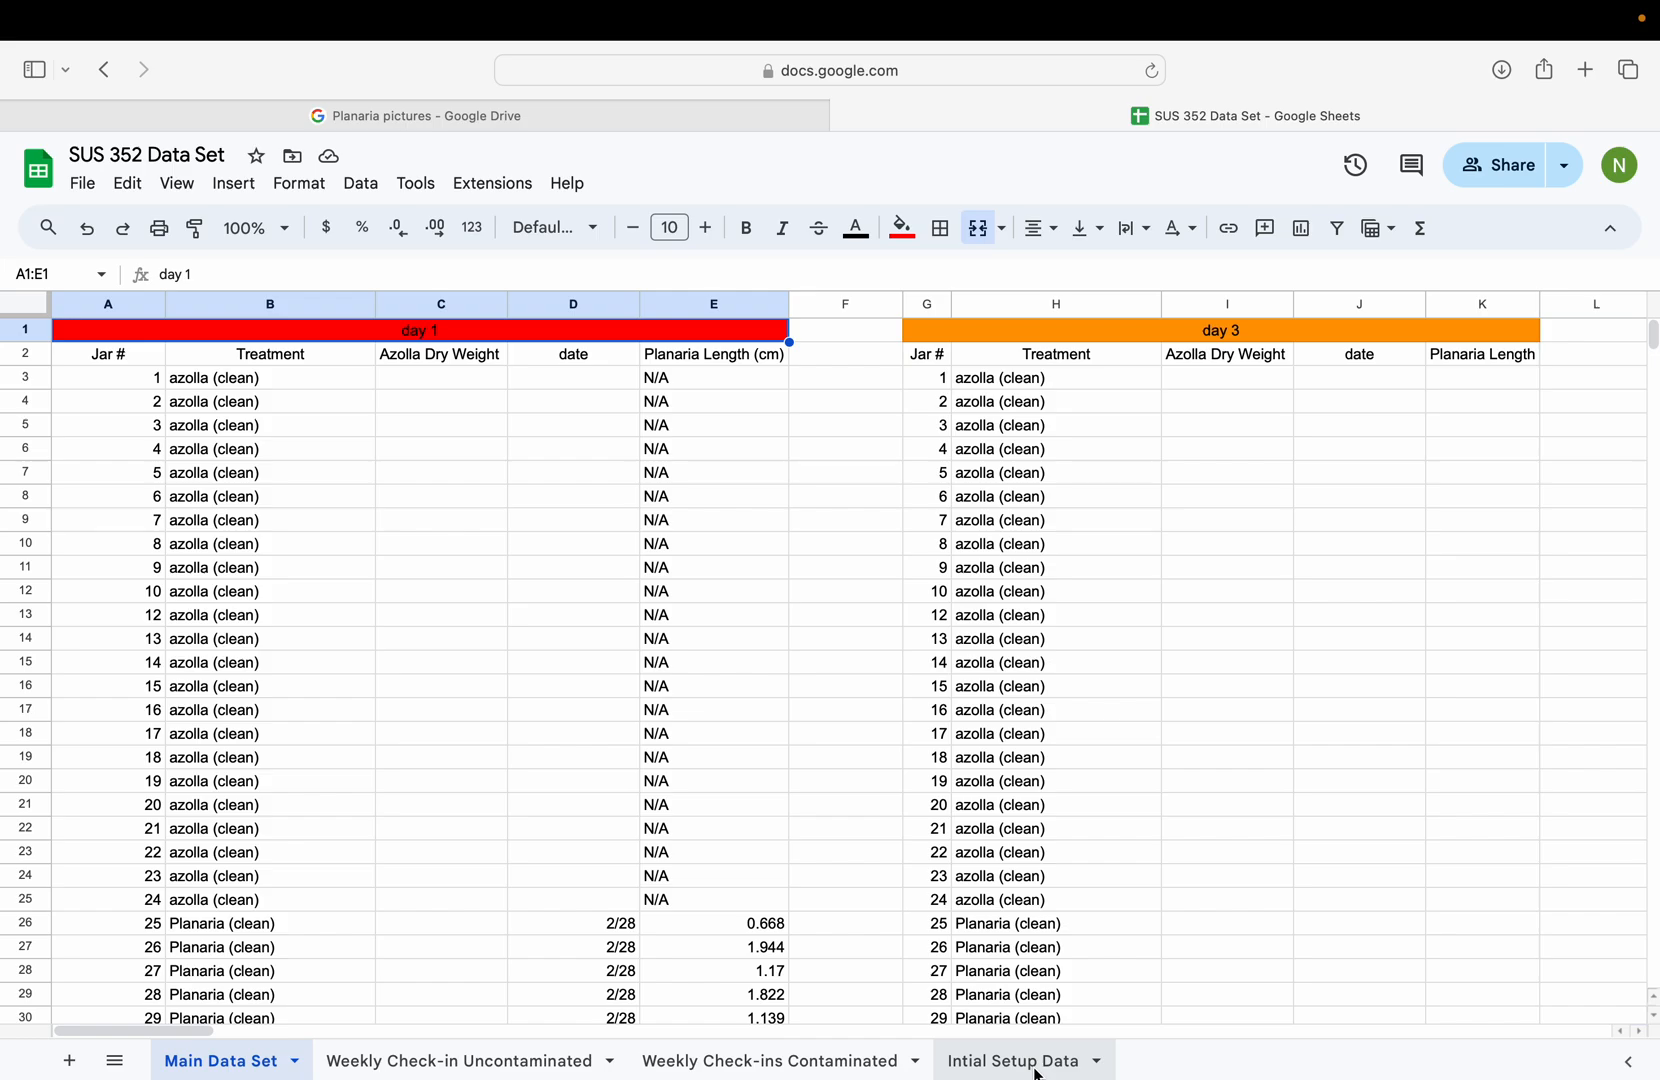
pyautogui.click(1034, 1068)
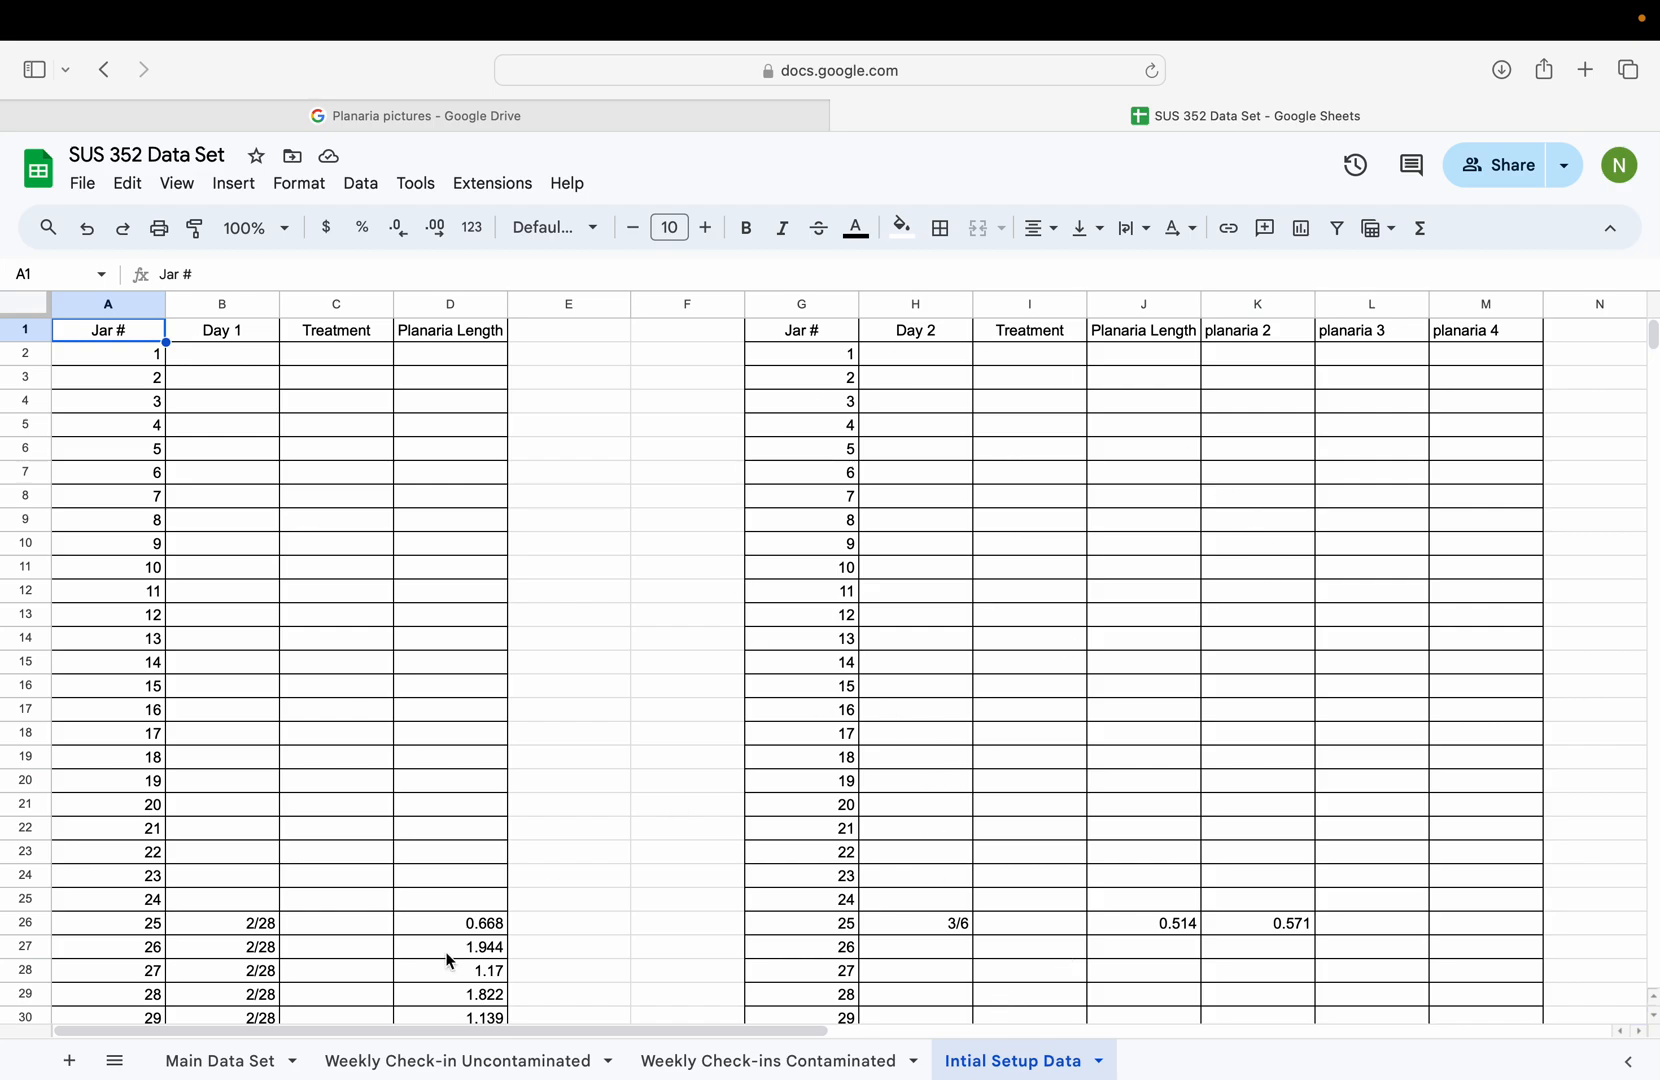
pyautogui.click(229, 1066)
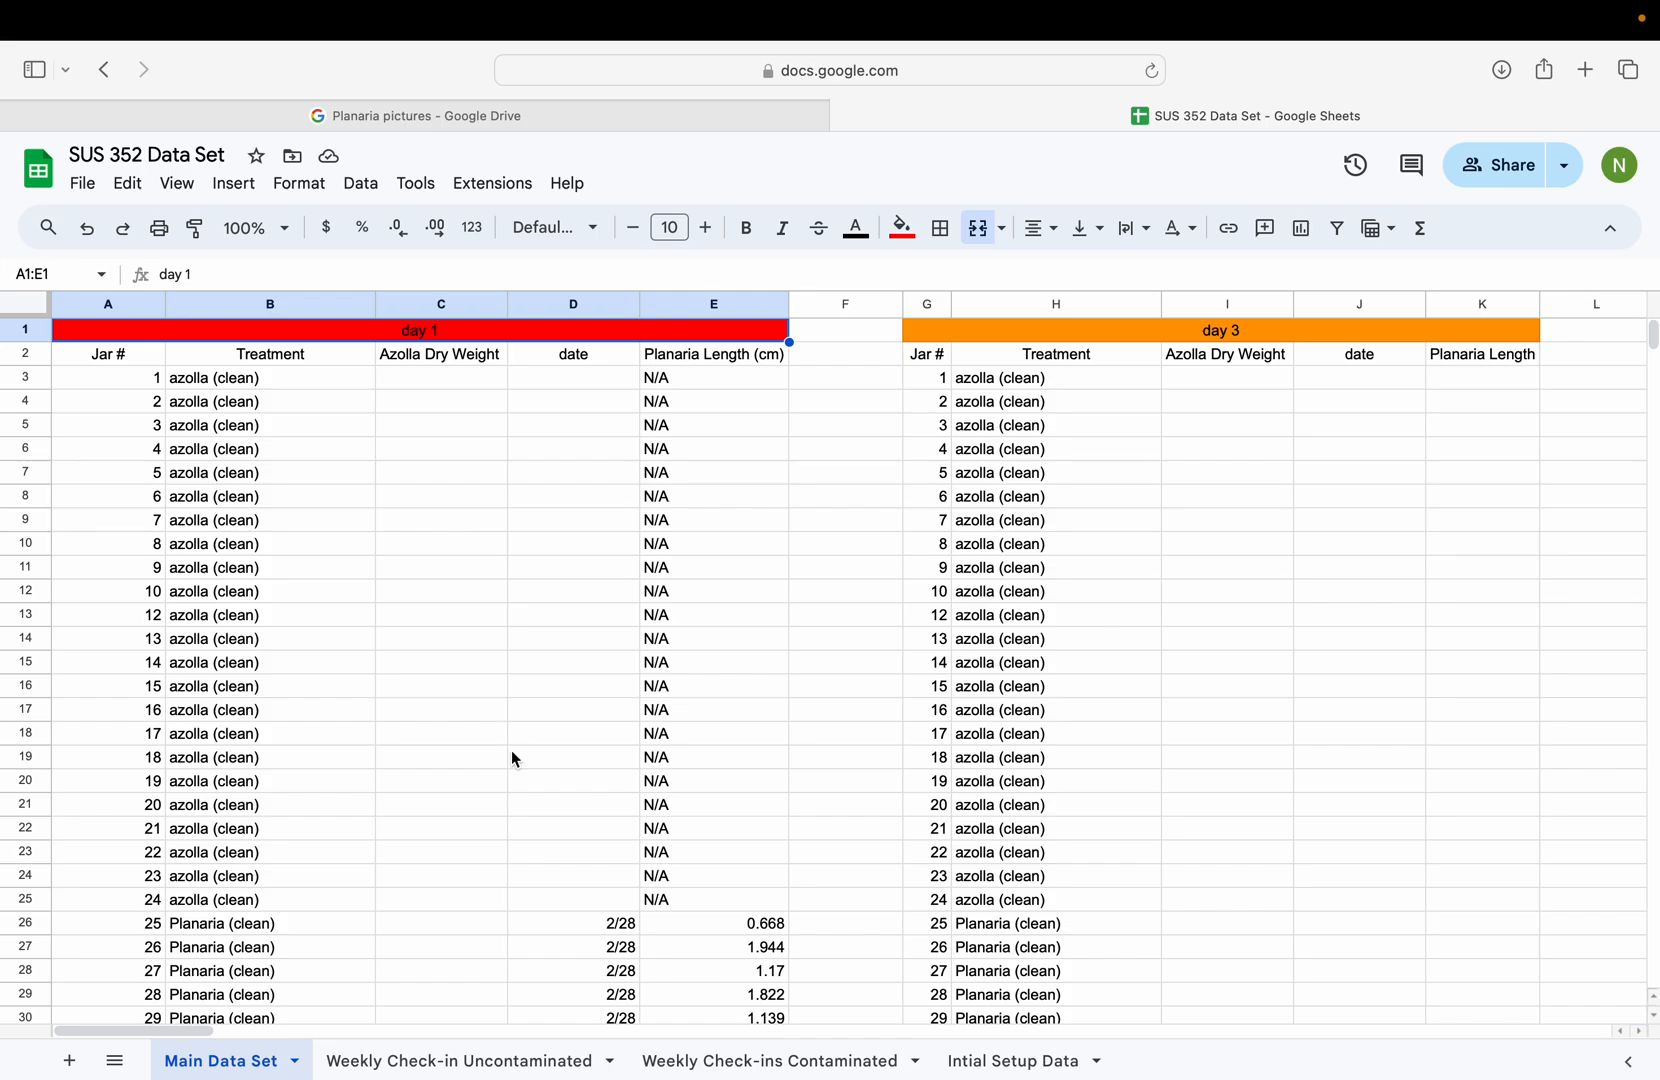
pyautogui.scroll(-5, 530, 848)
pyautogui.scroll(2, 530, 848)
pyautogui.scroll(1, 532, 848)
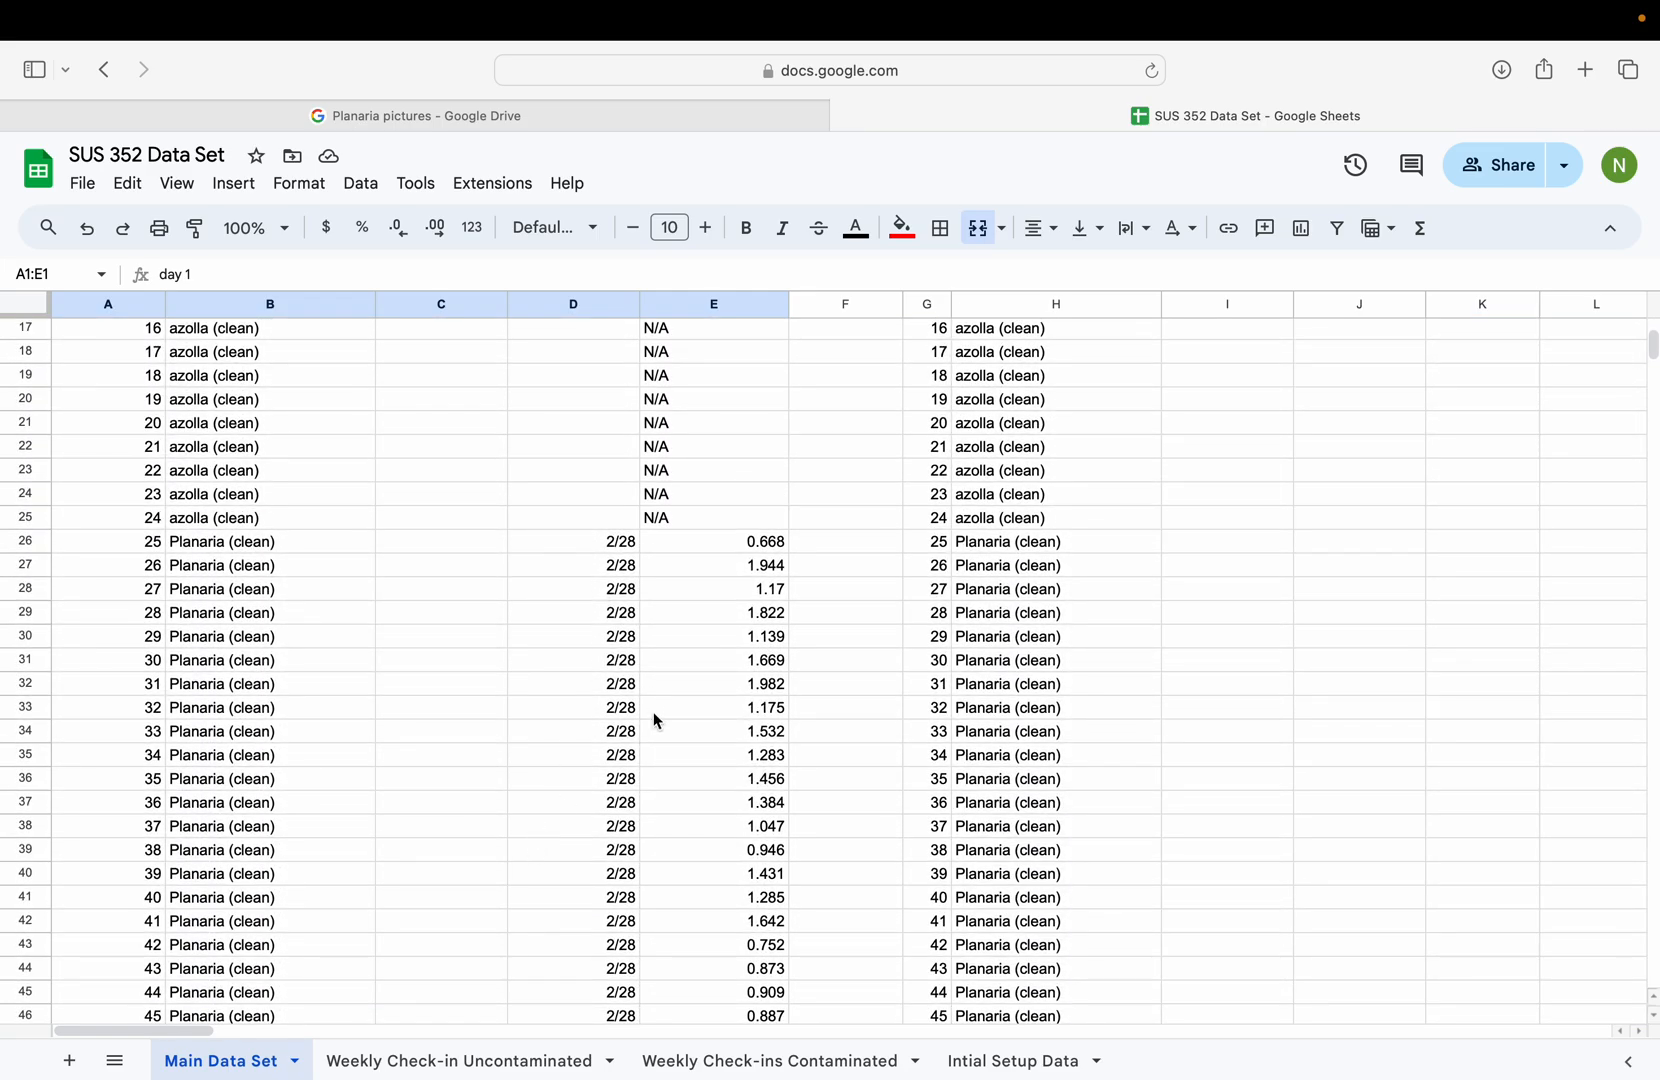
pyautogui.scroll(5, 655, 720)
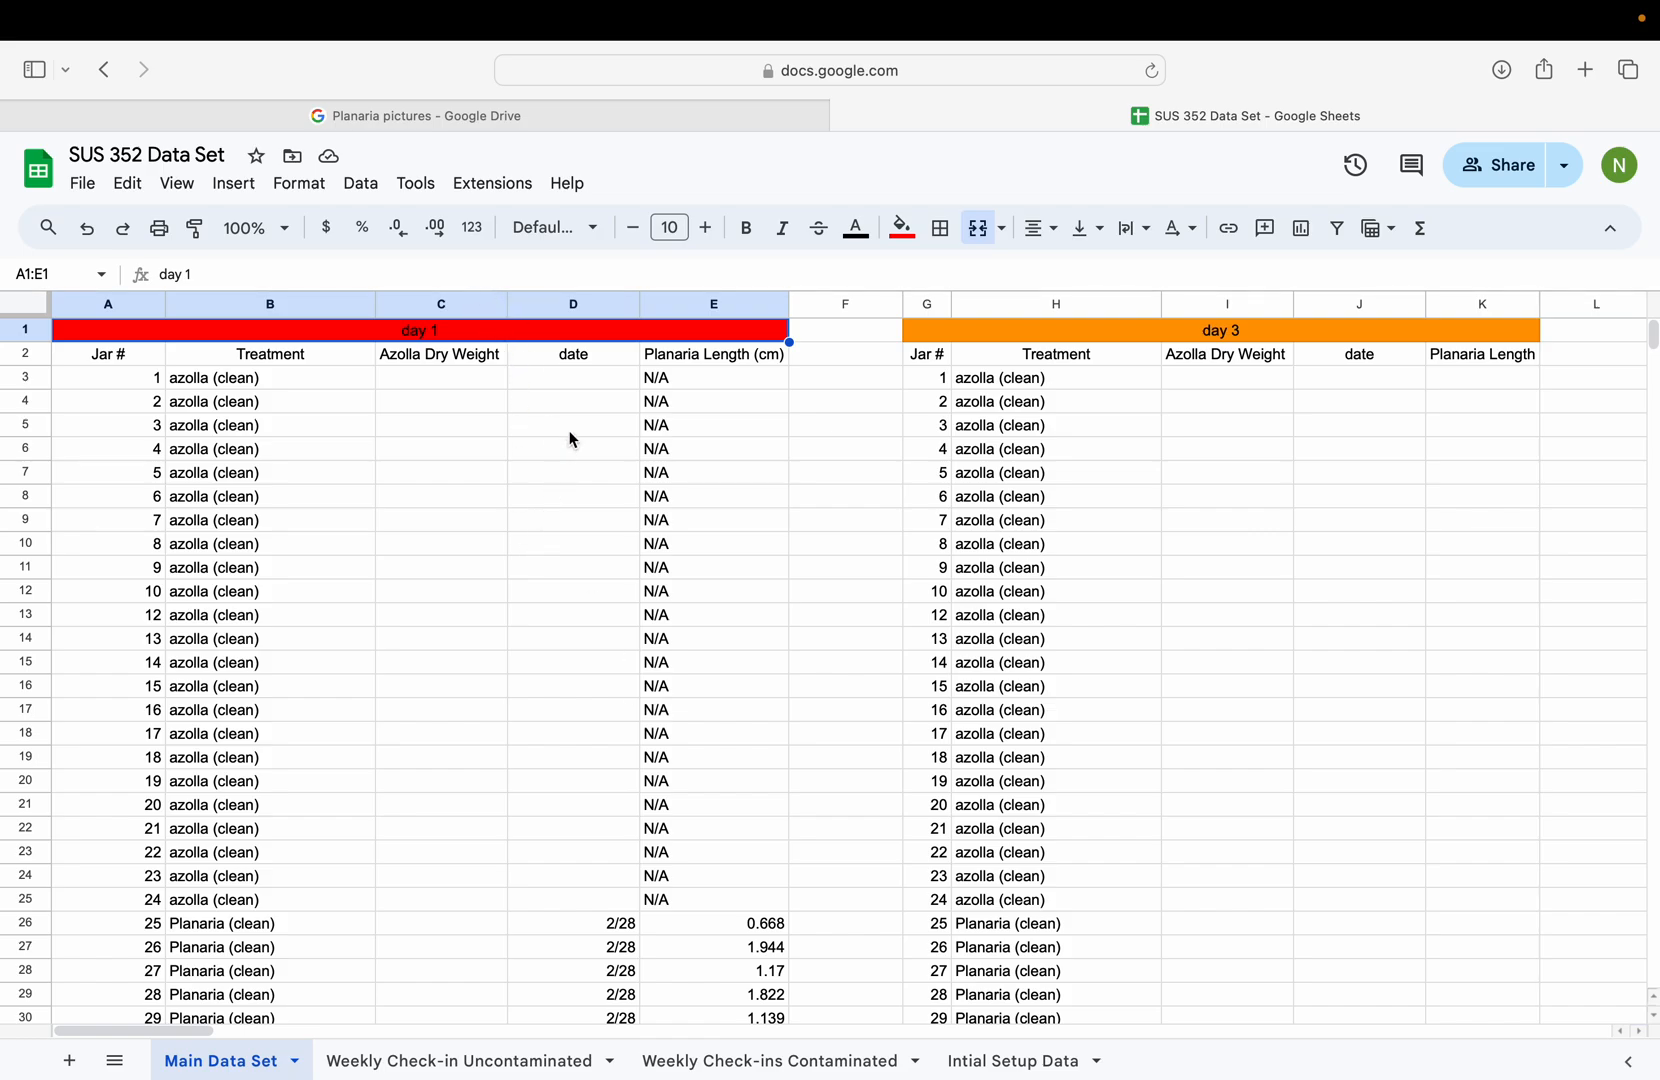
pyautogui.scroll(-10, 595, 668)
pyautogui.scroll(5, 595, 668)
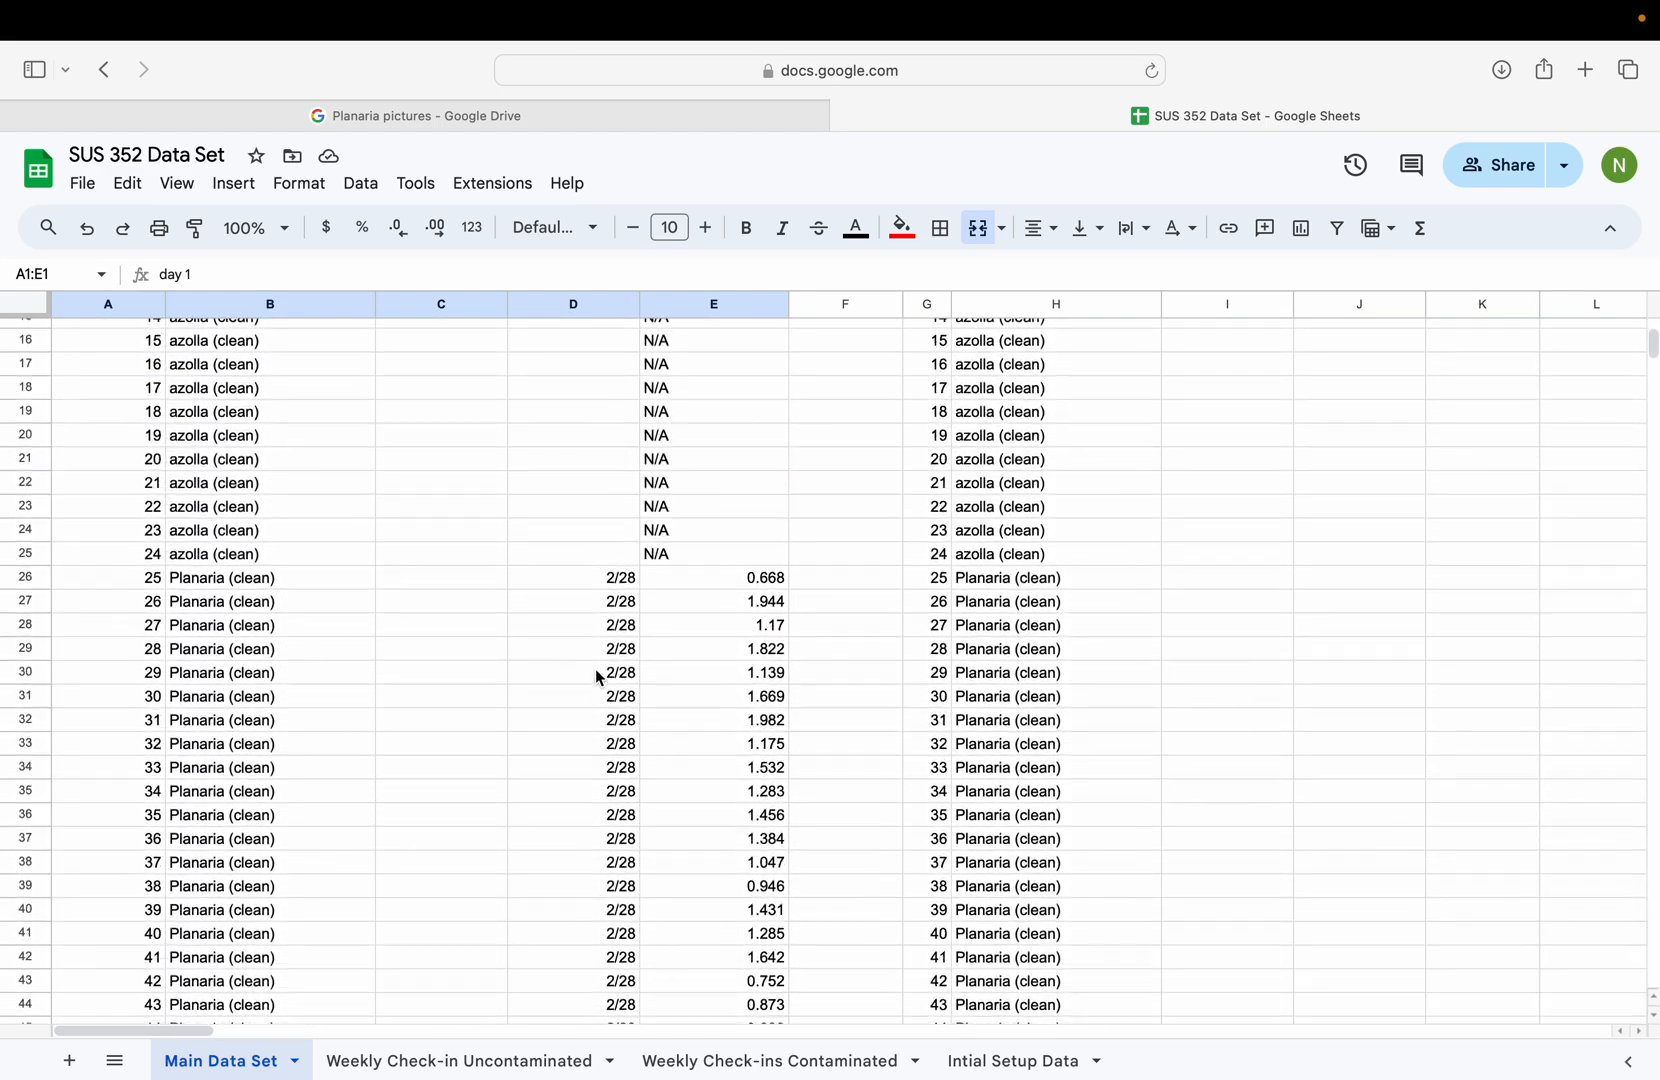
pyautogui.scroll(5, 595, 668)
pyautogui.scroll(1, 631, 938)
pyautogui.scroll(-2, 631, 938)
pyautogui.scroll(2, 631, 938)
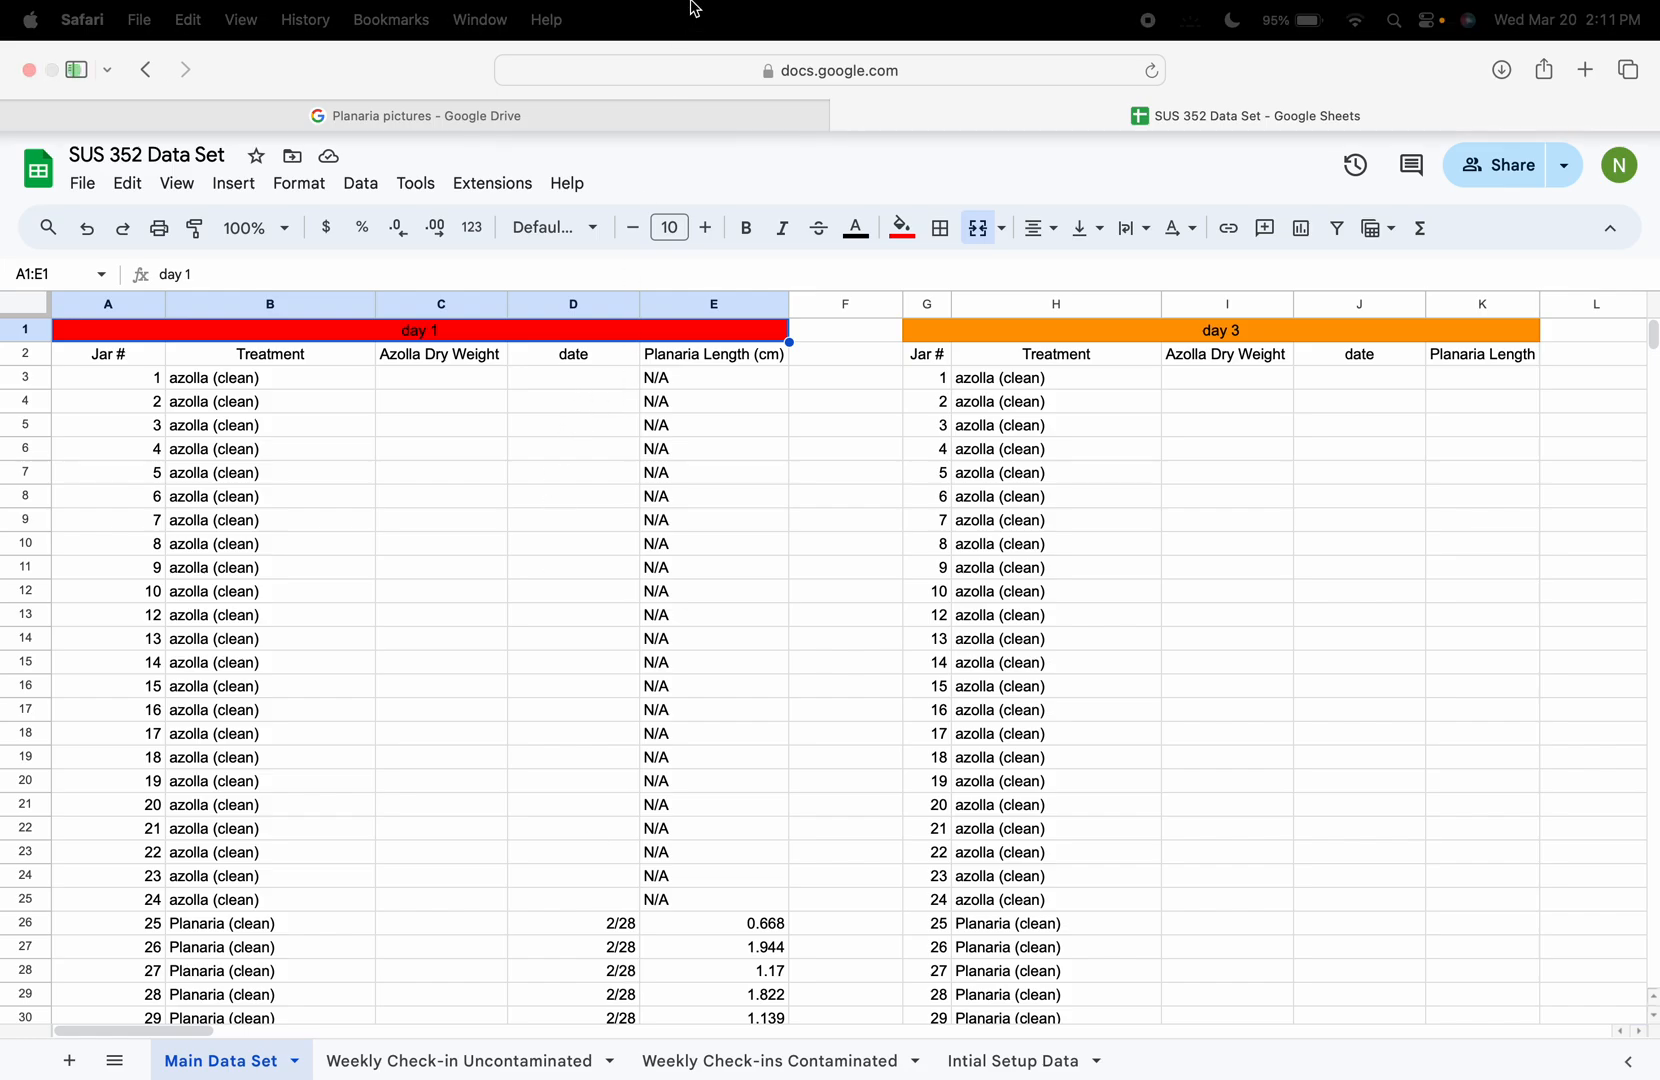
# Step: Return to the Planaria pictures folder in Drive and open the Planaria#29(Day5) photo from the March 3rd folder
pyautogui.click(700, 112)
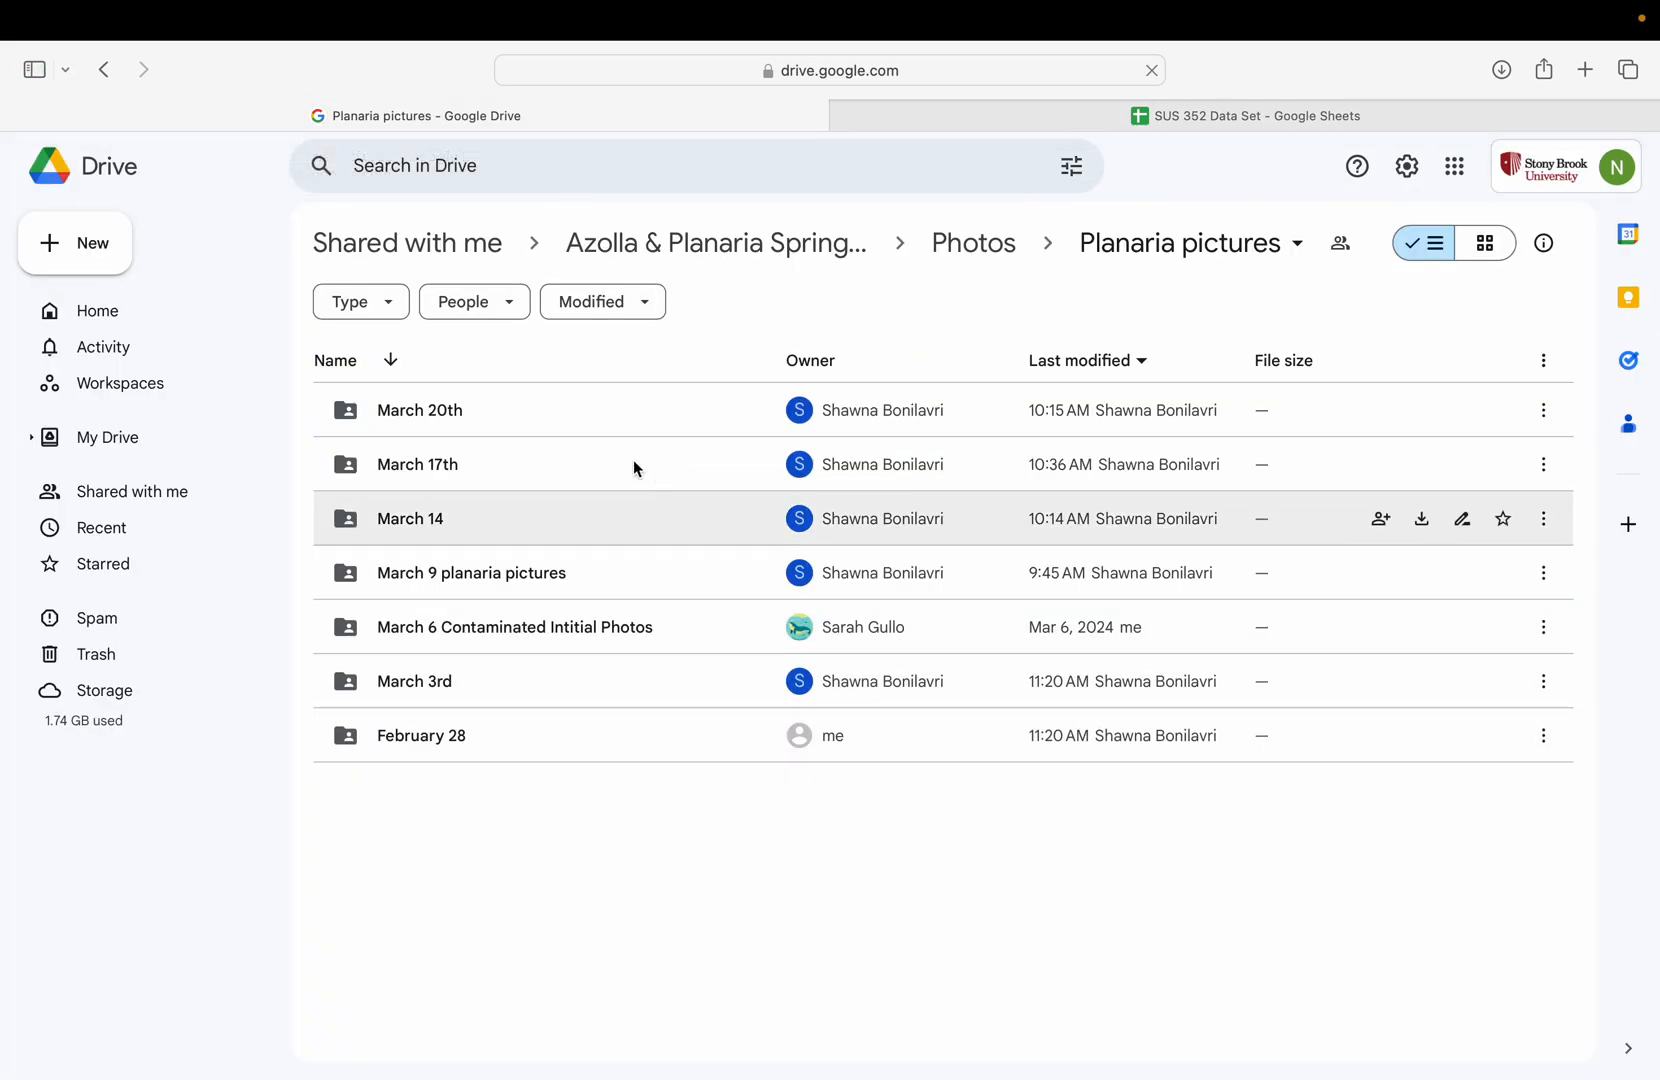
pyautogui.doubleClick(562, 691)
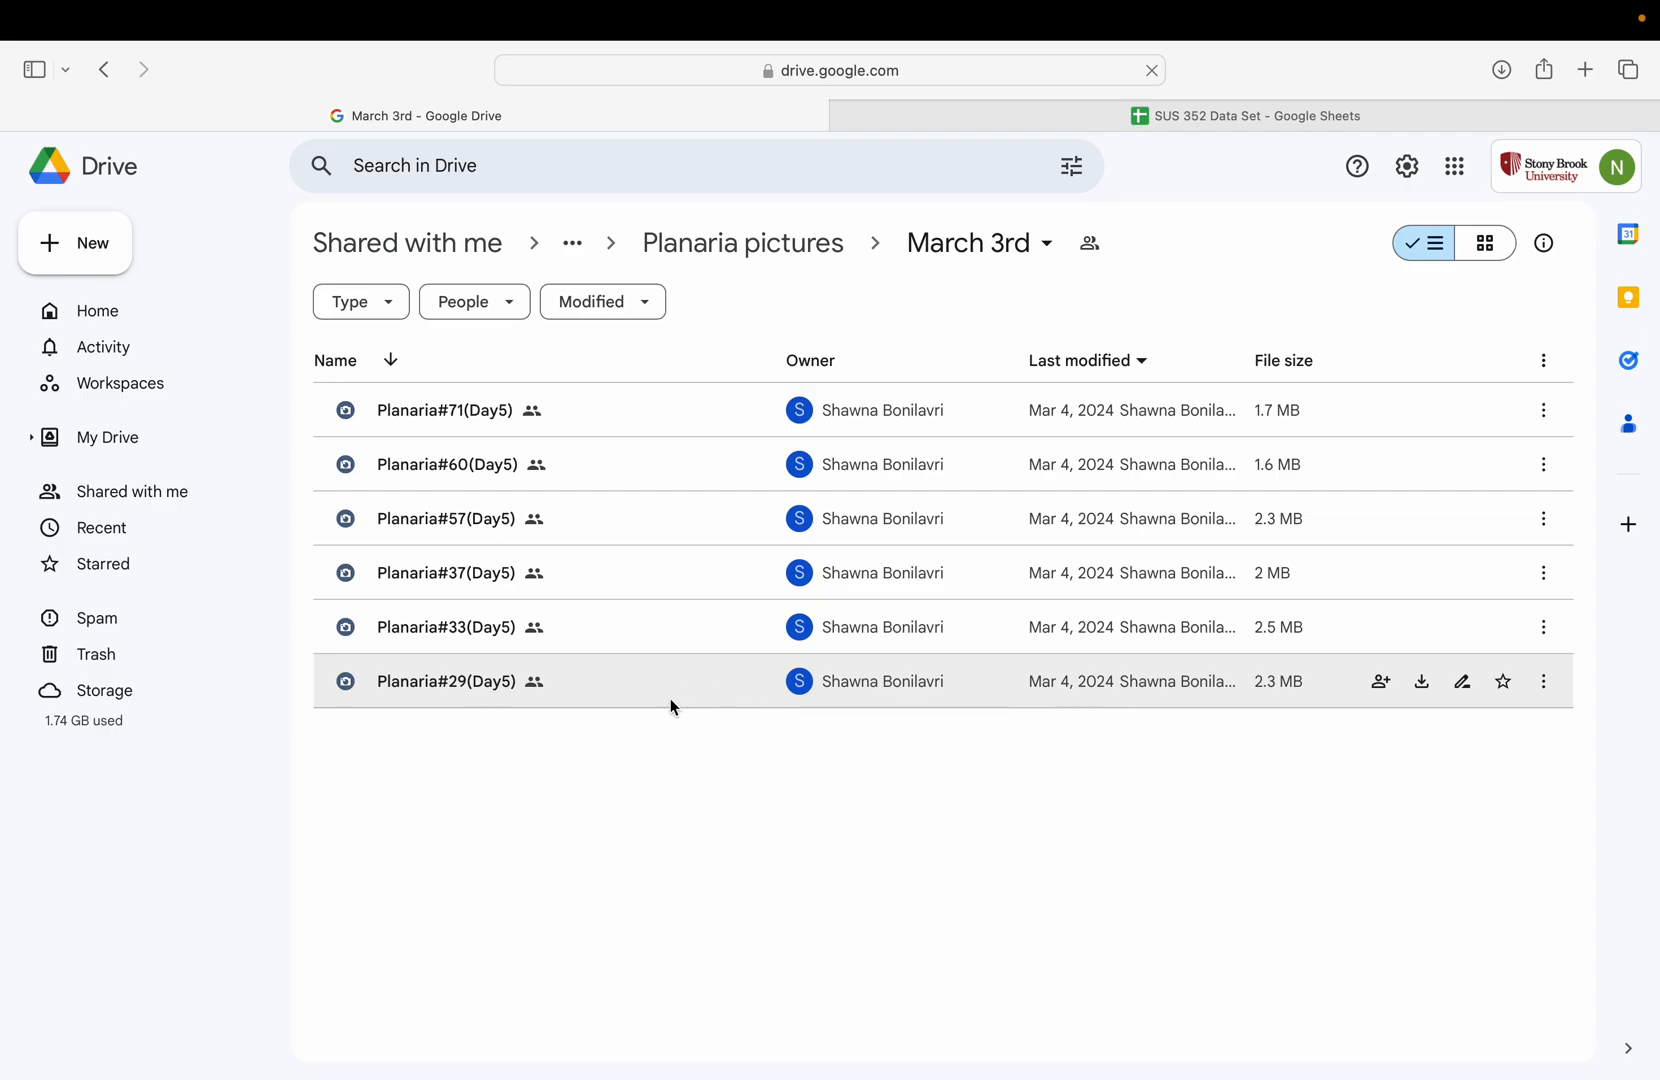
pyautogui.doubleClick(753, 687)
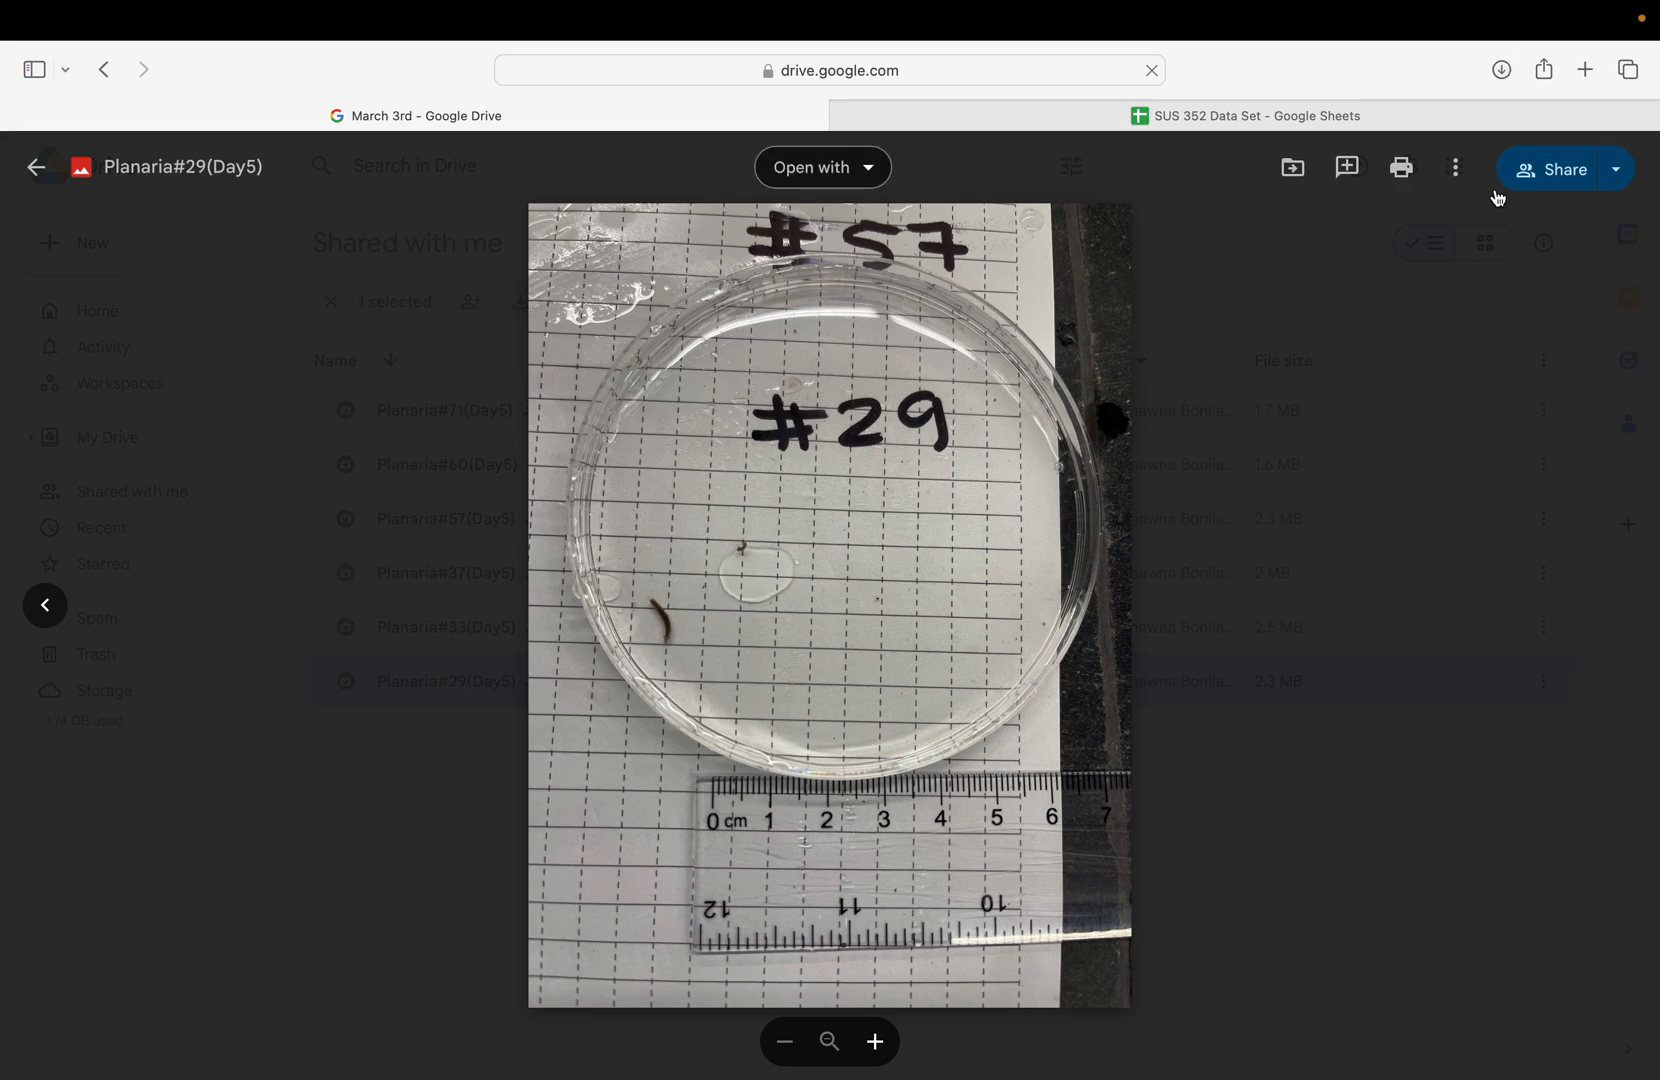
# Step: Bring up the photo's download option and open the downloaded Planaria#29(Day5).HEIC file in Preview
pyautogui.click(1460, 170)
pyautogui.click(1320, 220)
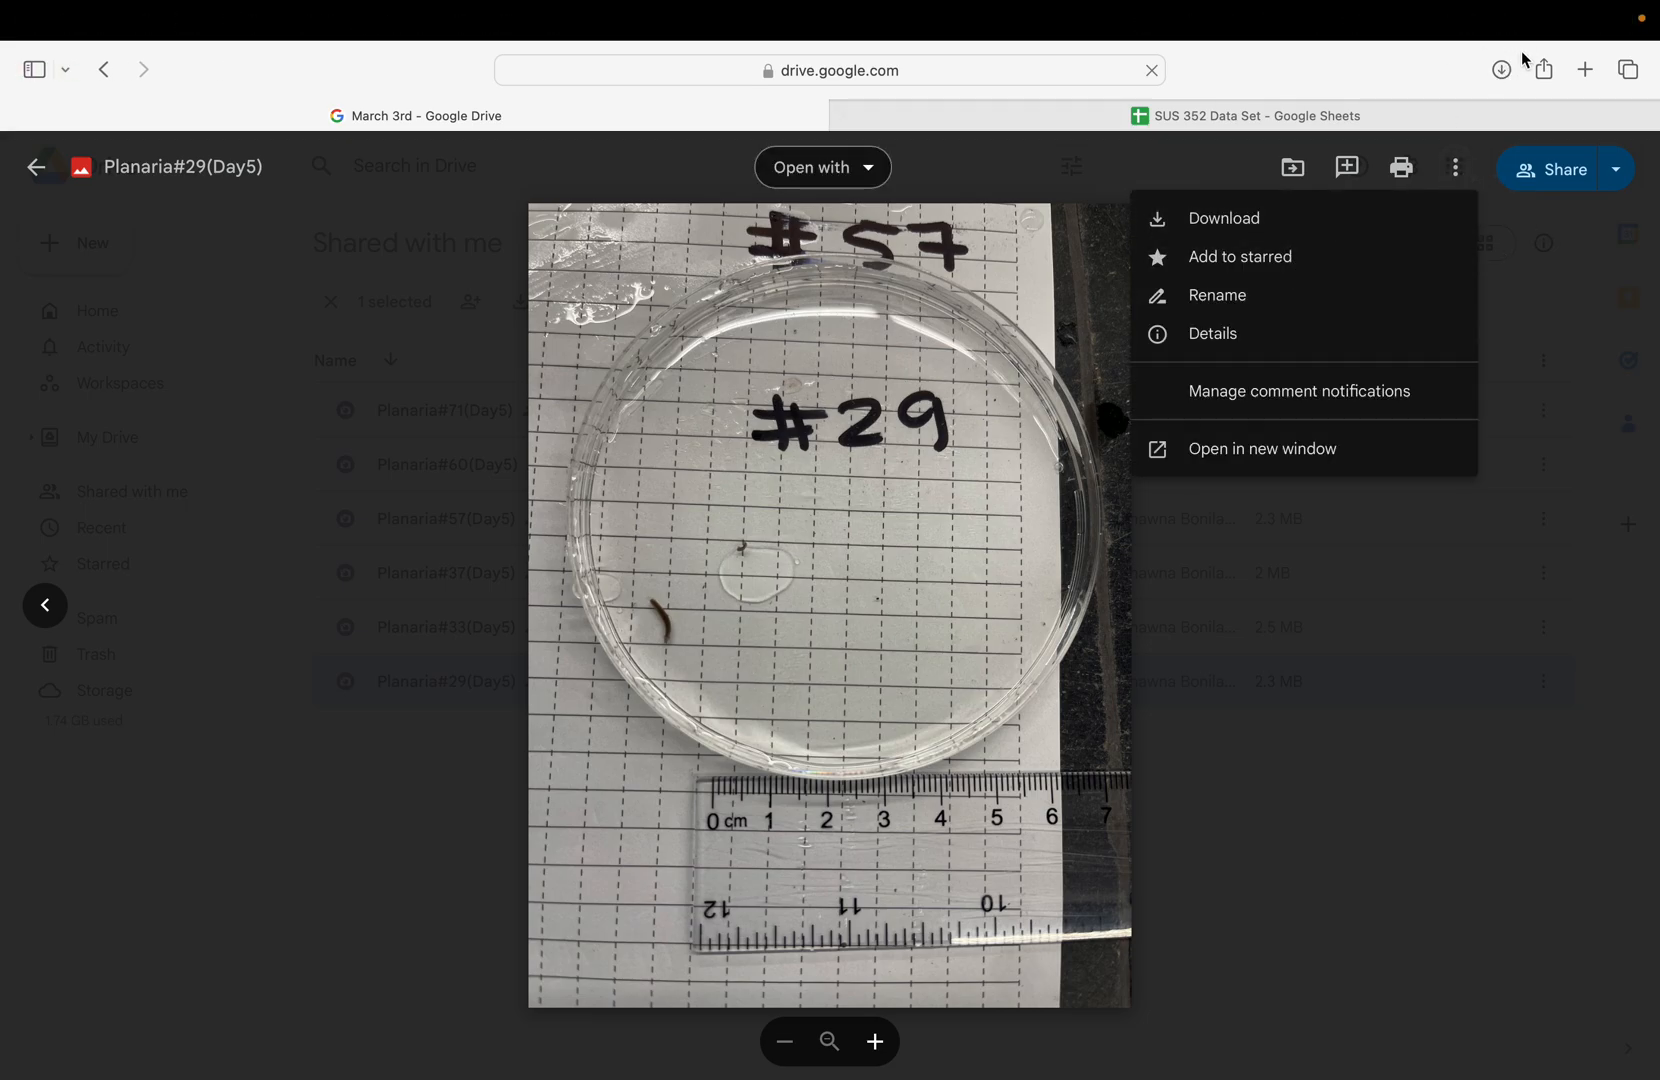
pyautogui.click(1501, 69)
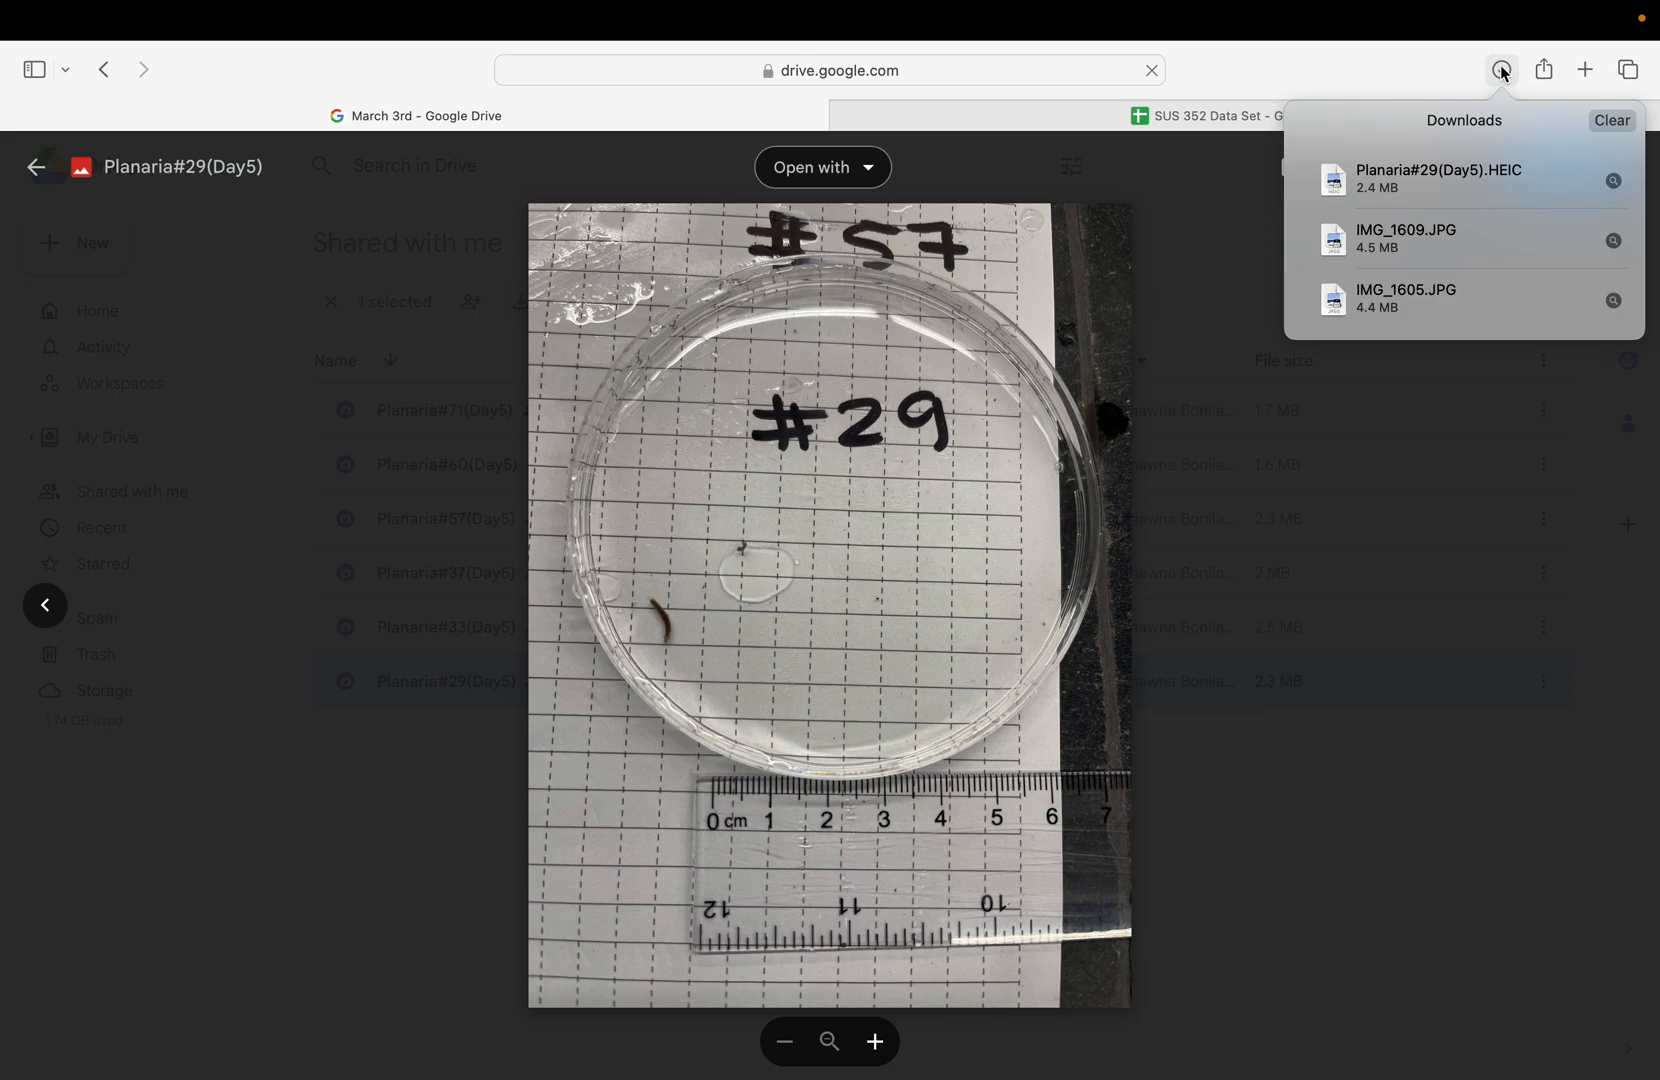
pyautogui.doubleClick(1460, 187)
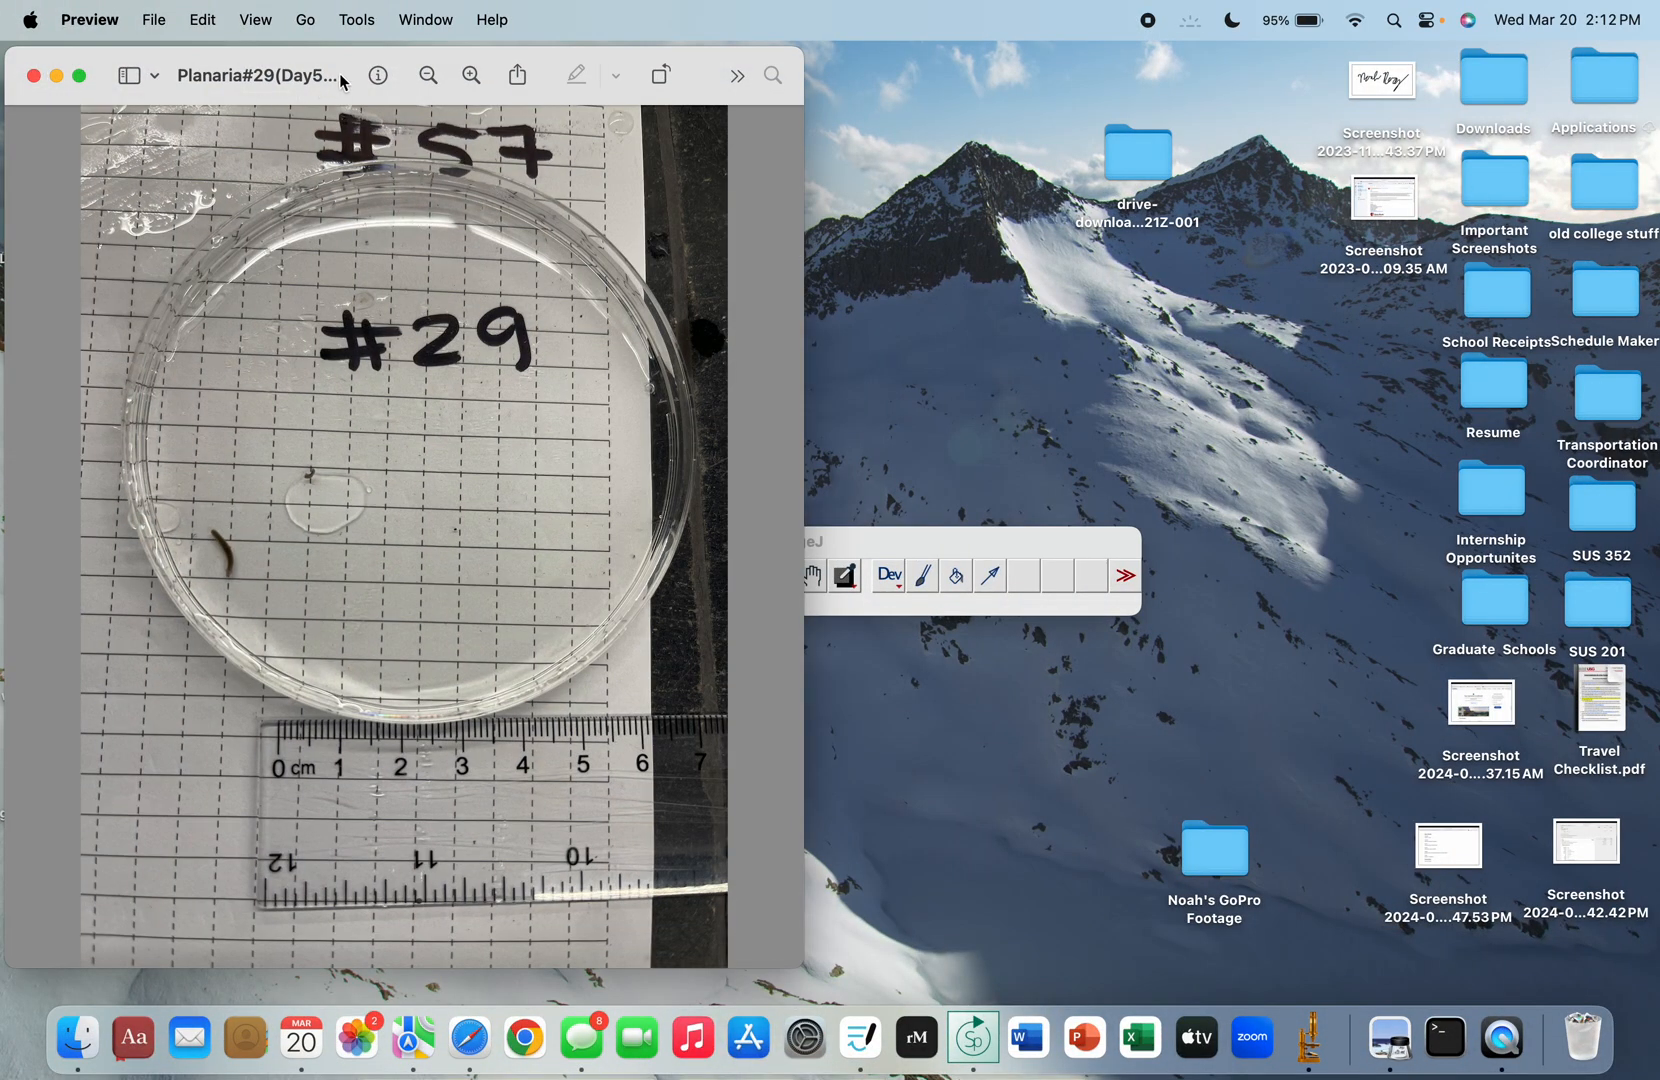
# Step: Export the photo to Downloads as a JPEG named Planaria#29(Day5) with reduced quality, then close the original image
pyautogui.moveTo(298, 77)
pyautogui.click(165, 22)
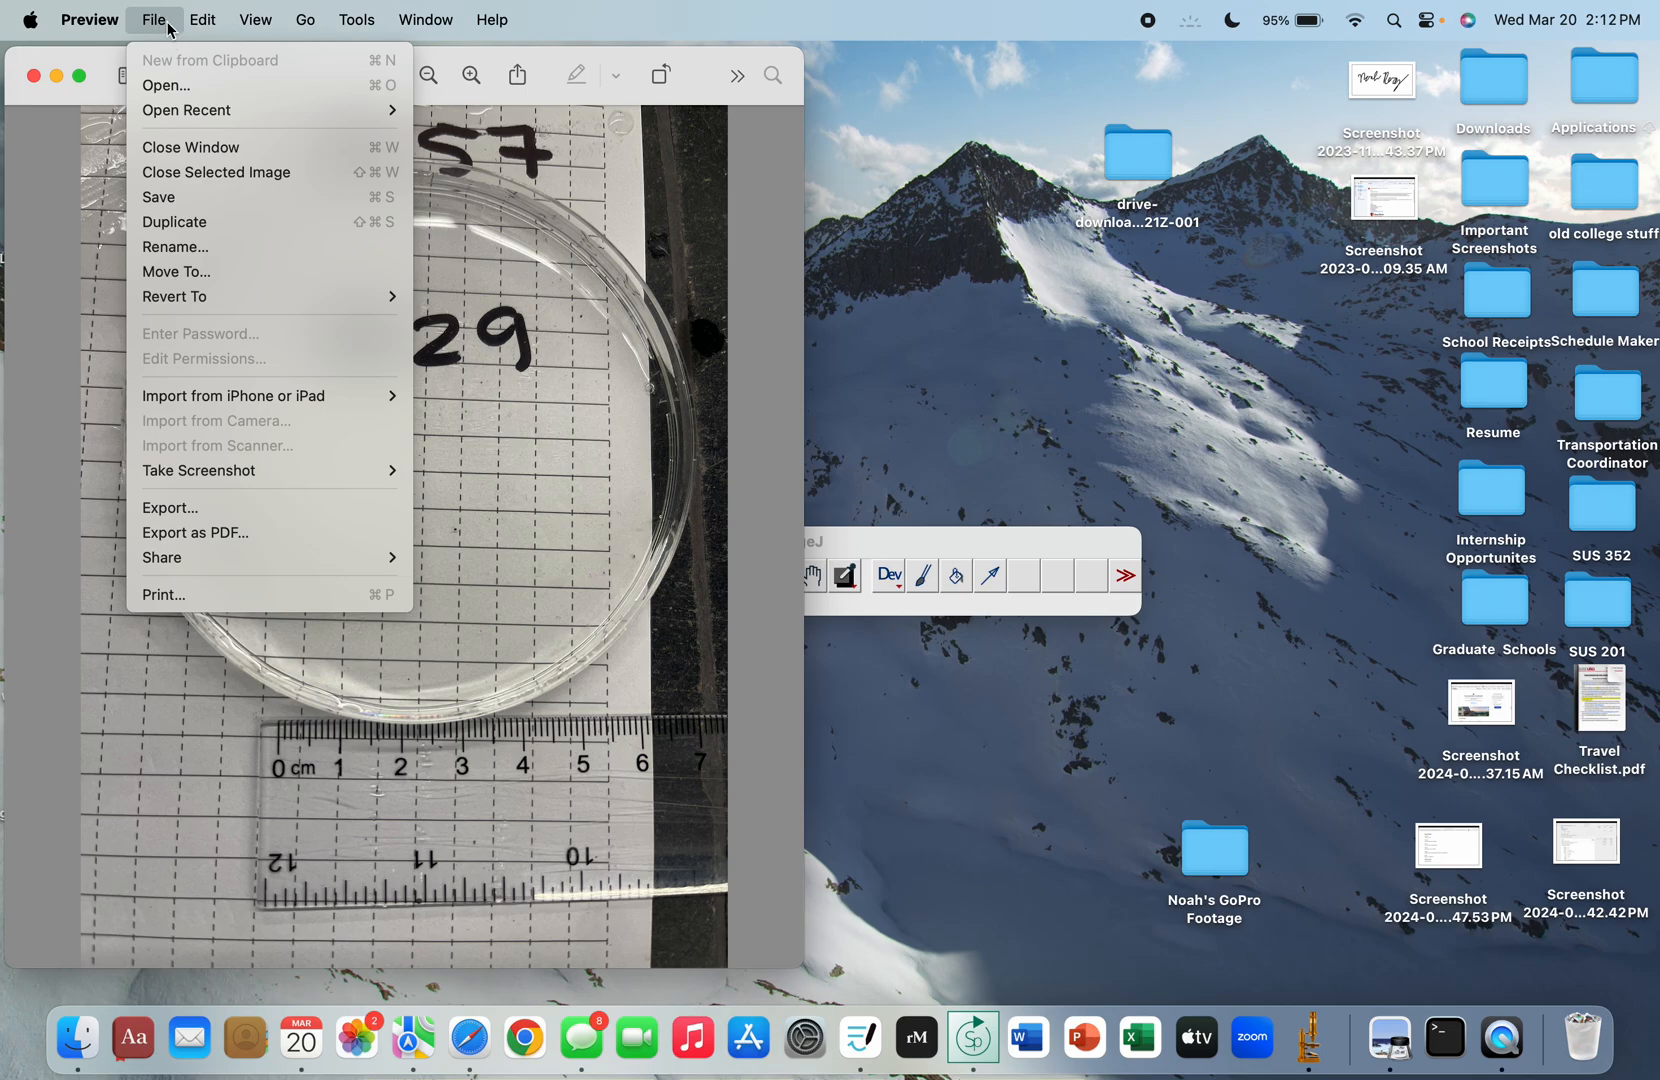
pyautogui.click(207, 508)
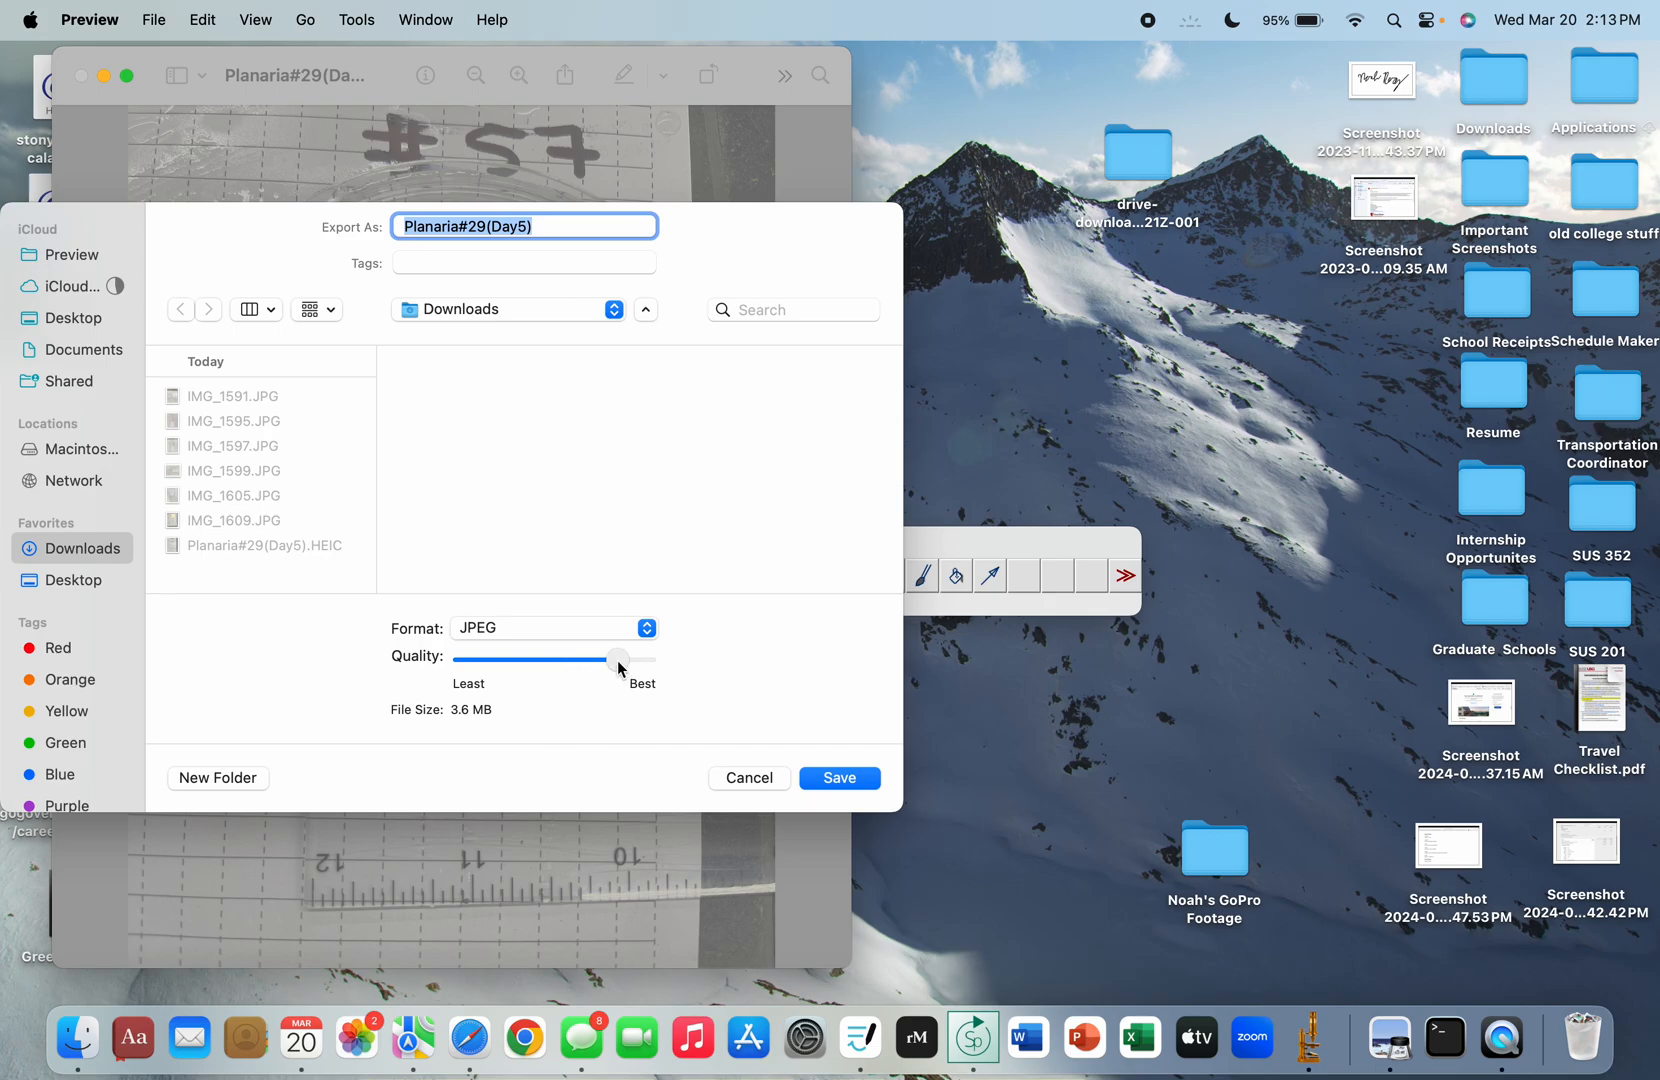
pyautogui.moveTo(643, 661); pyautogui.dragTo(527, 673)
pyautogui.moveTo(628, 684)
pyautogui.mouseDown()
pyautogui.moveTo(671, 682)
pyautogui.moveTo(597, 674)
pyautogui.mouseUp()
pyautogui.click(839, 777)
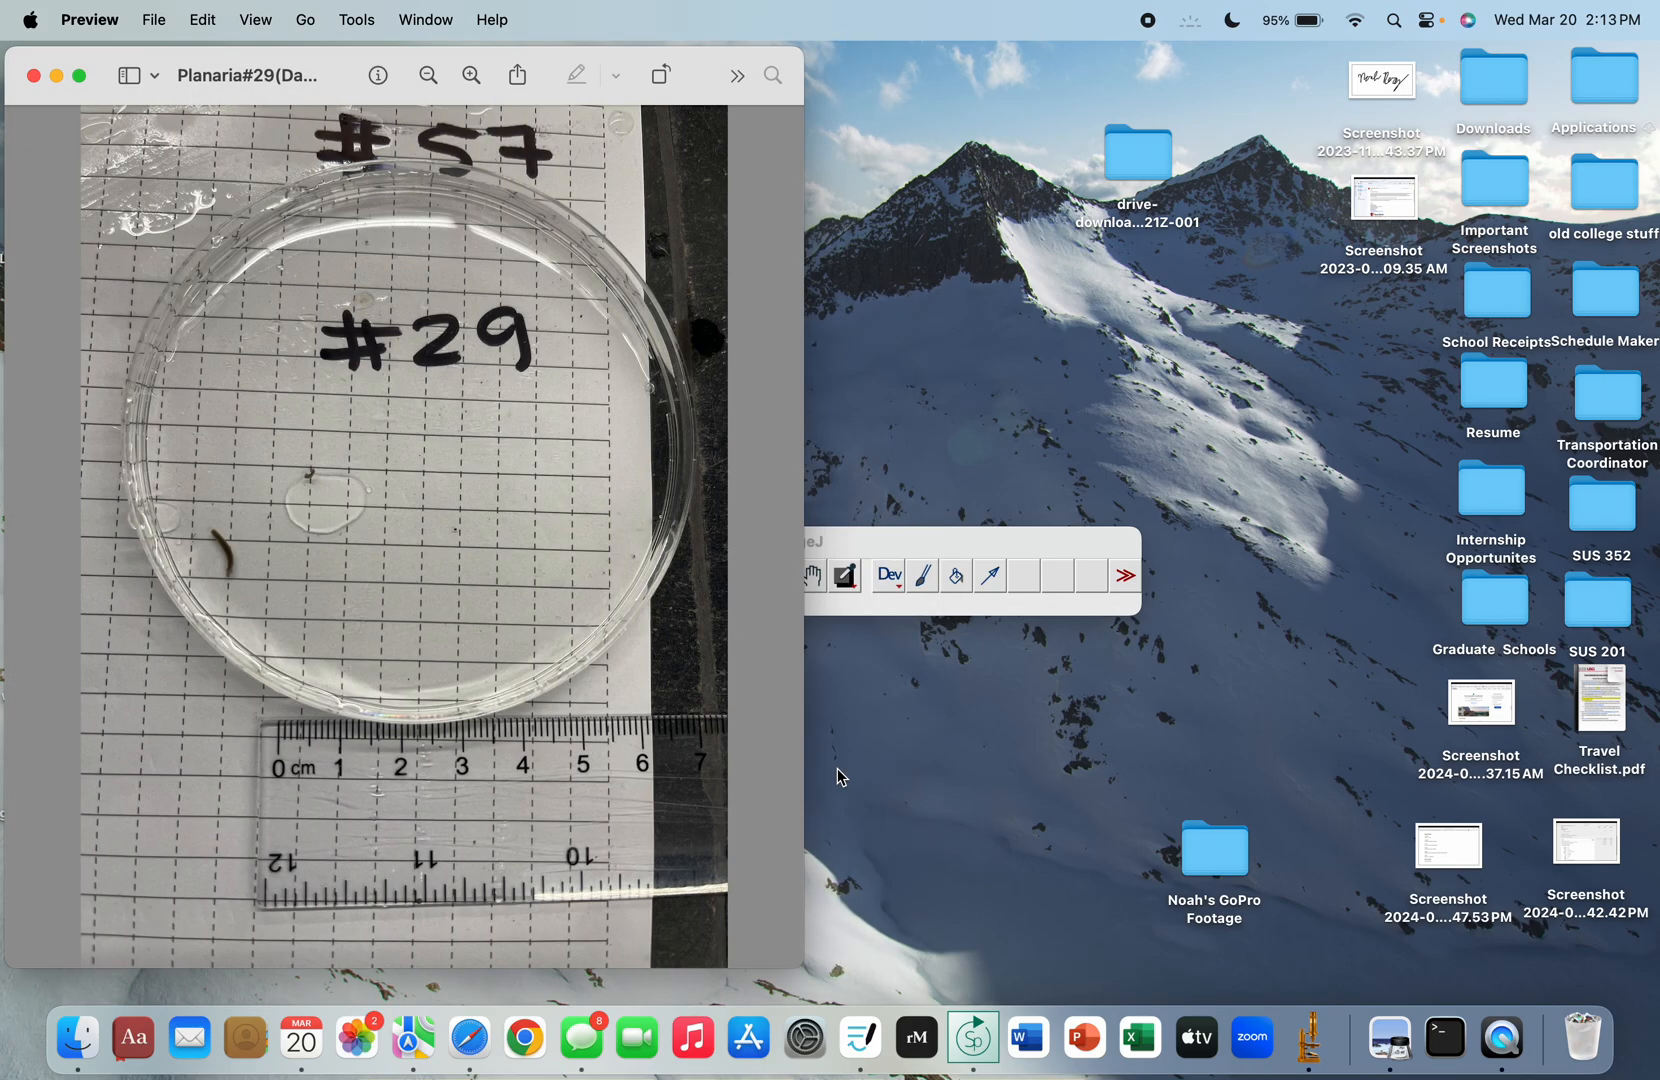
pyautogui.click(33, 74)
# Step: Switch to ImageJ and open the JPEG version of Planaria#29(Day5) from Downloads instead of the HEIC file
pyautogui.moveTo(754, 542); pyautogui.dragTo(903, 343)
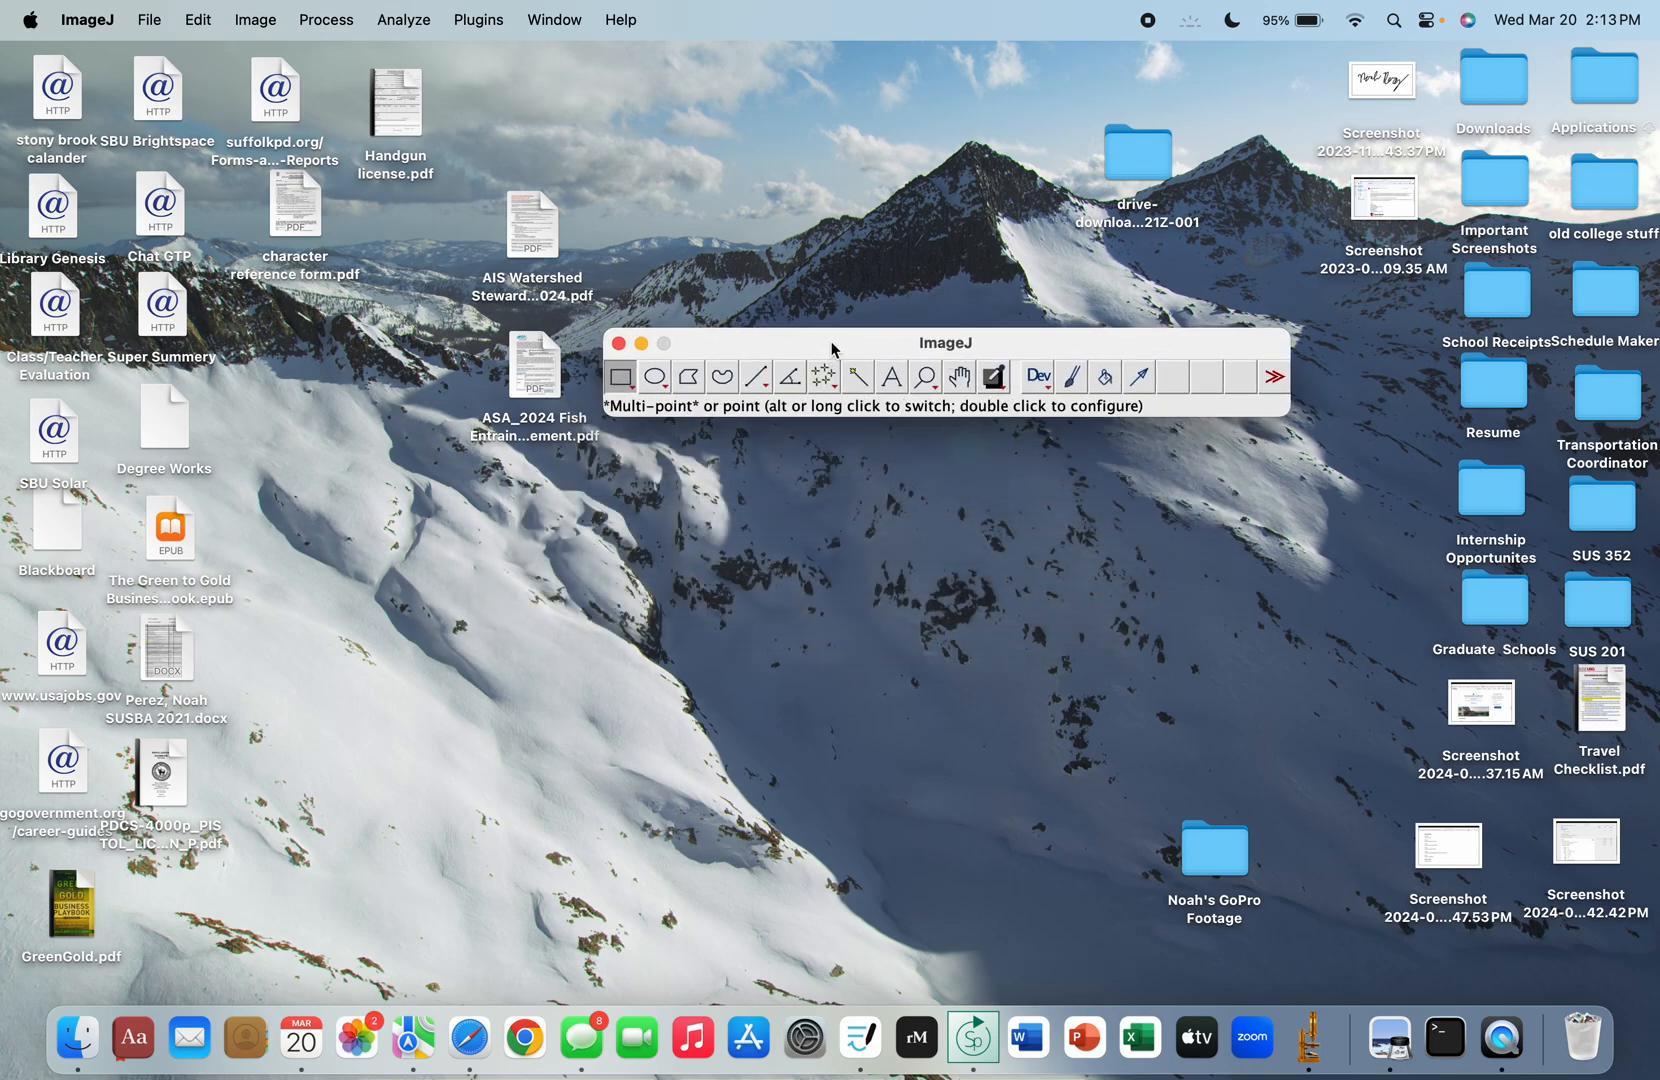
pyautogui.moveTo(833, 348); pyautogui.dragTo(861, 356)
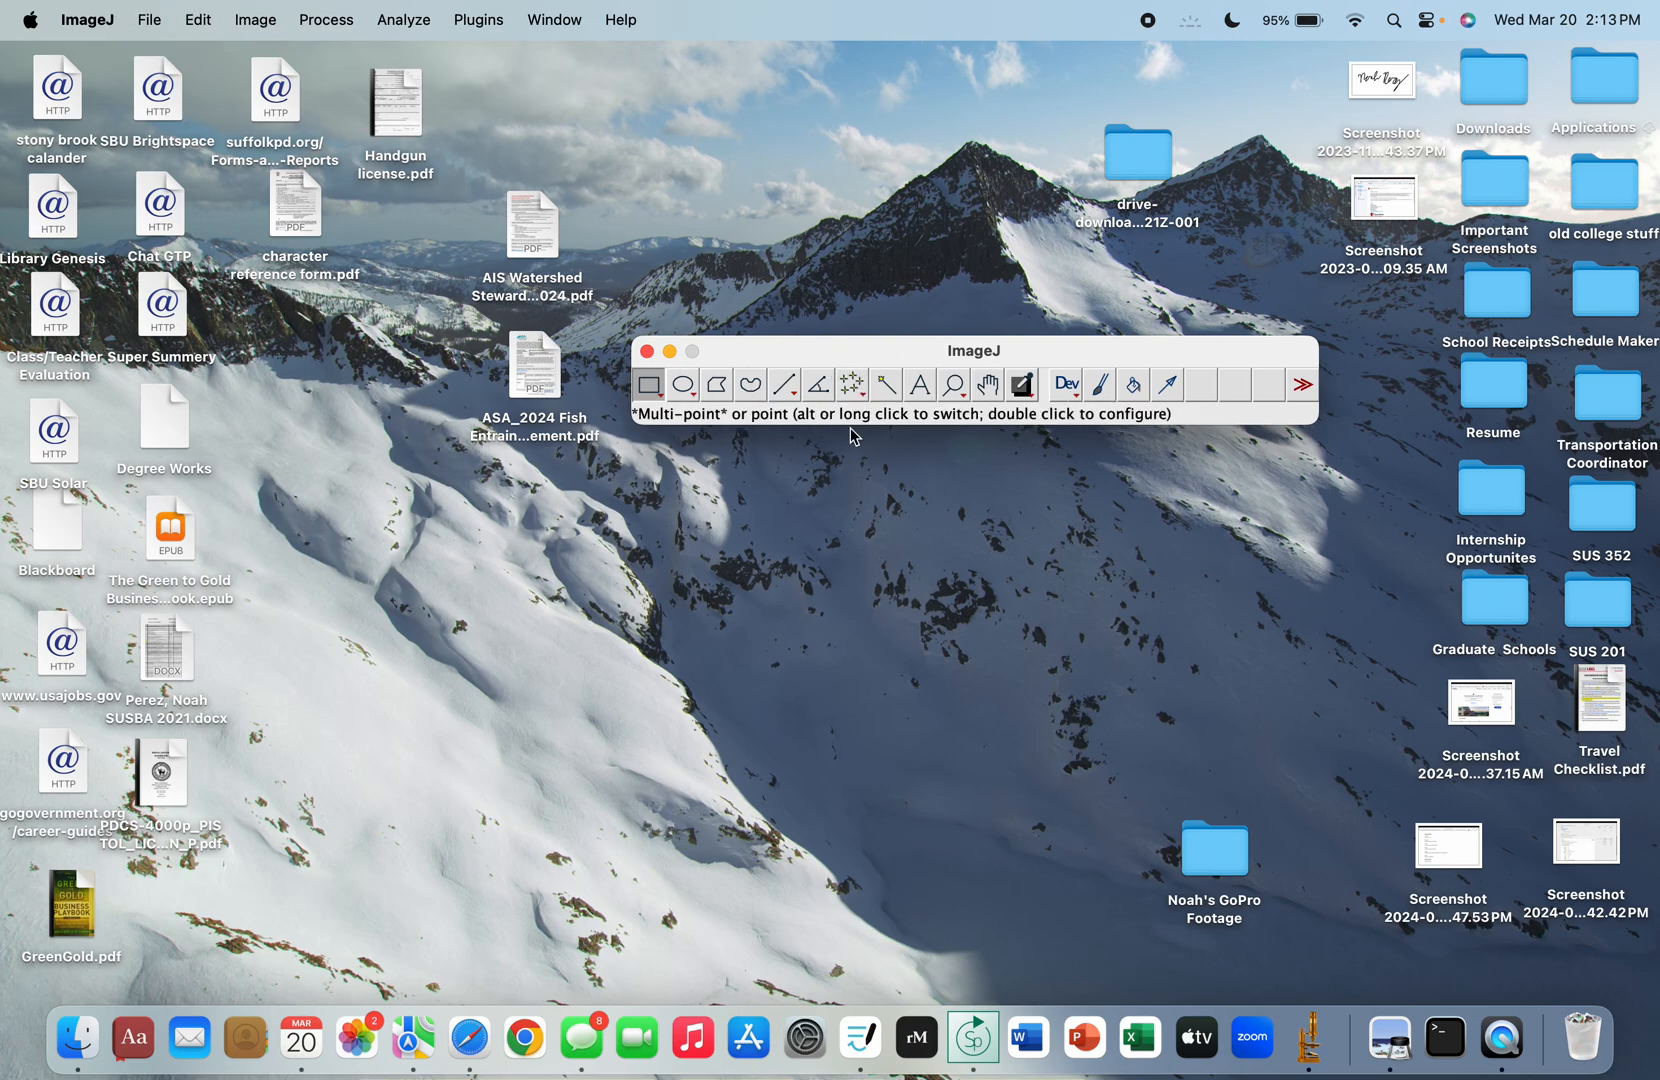
pyautogui.click(150, 28)
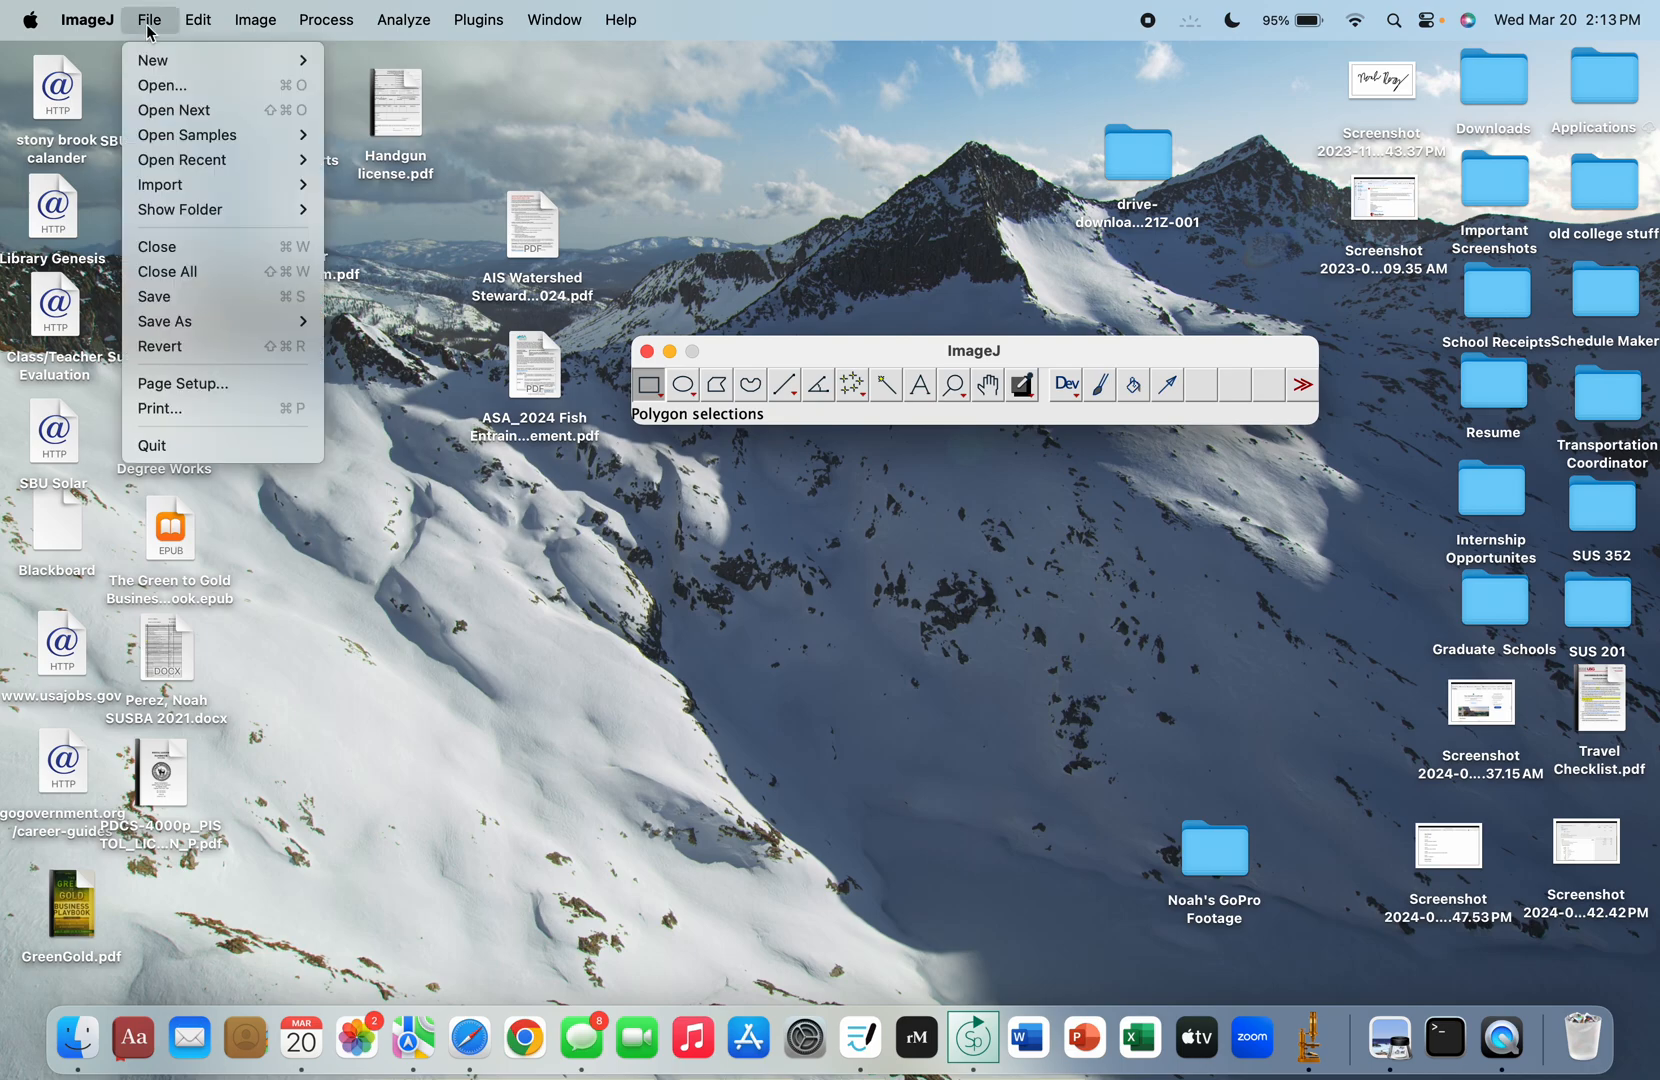
pyautogui.click(172, 86)
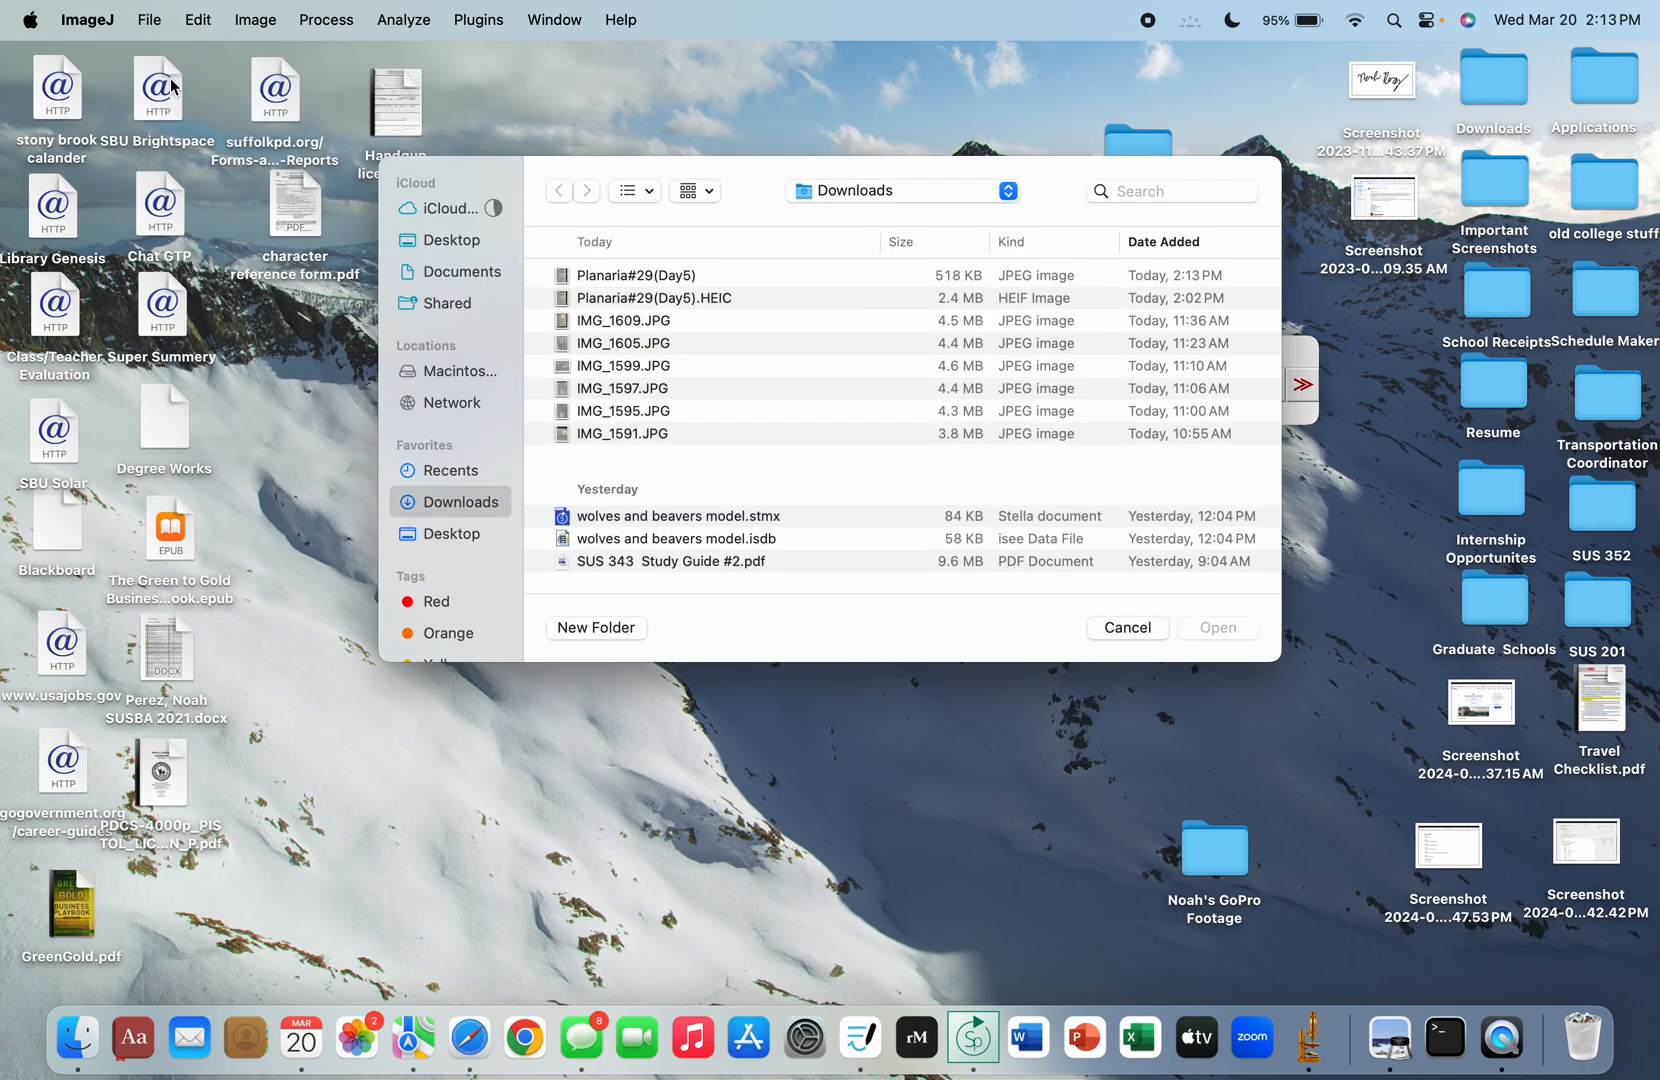
pyautogui.click(647, 276)
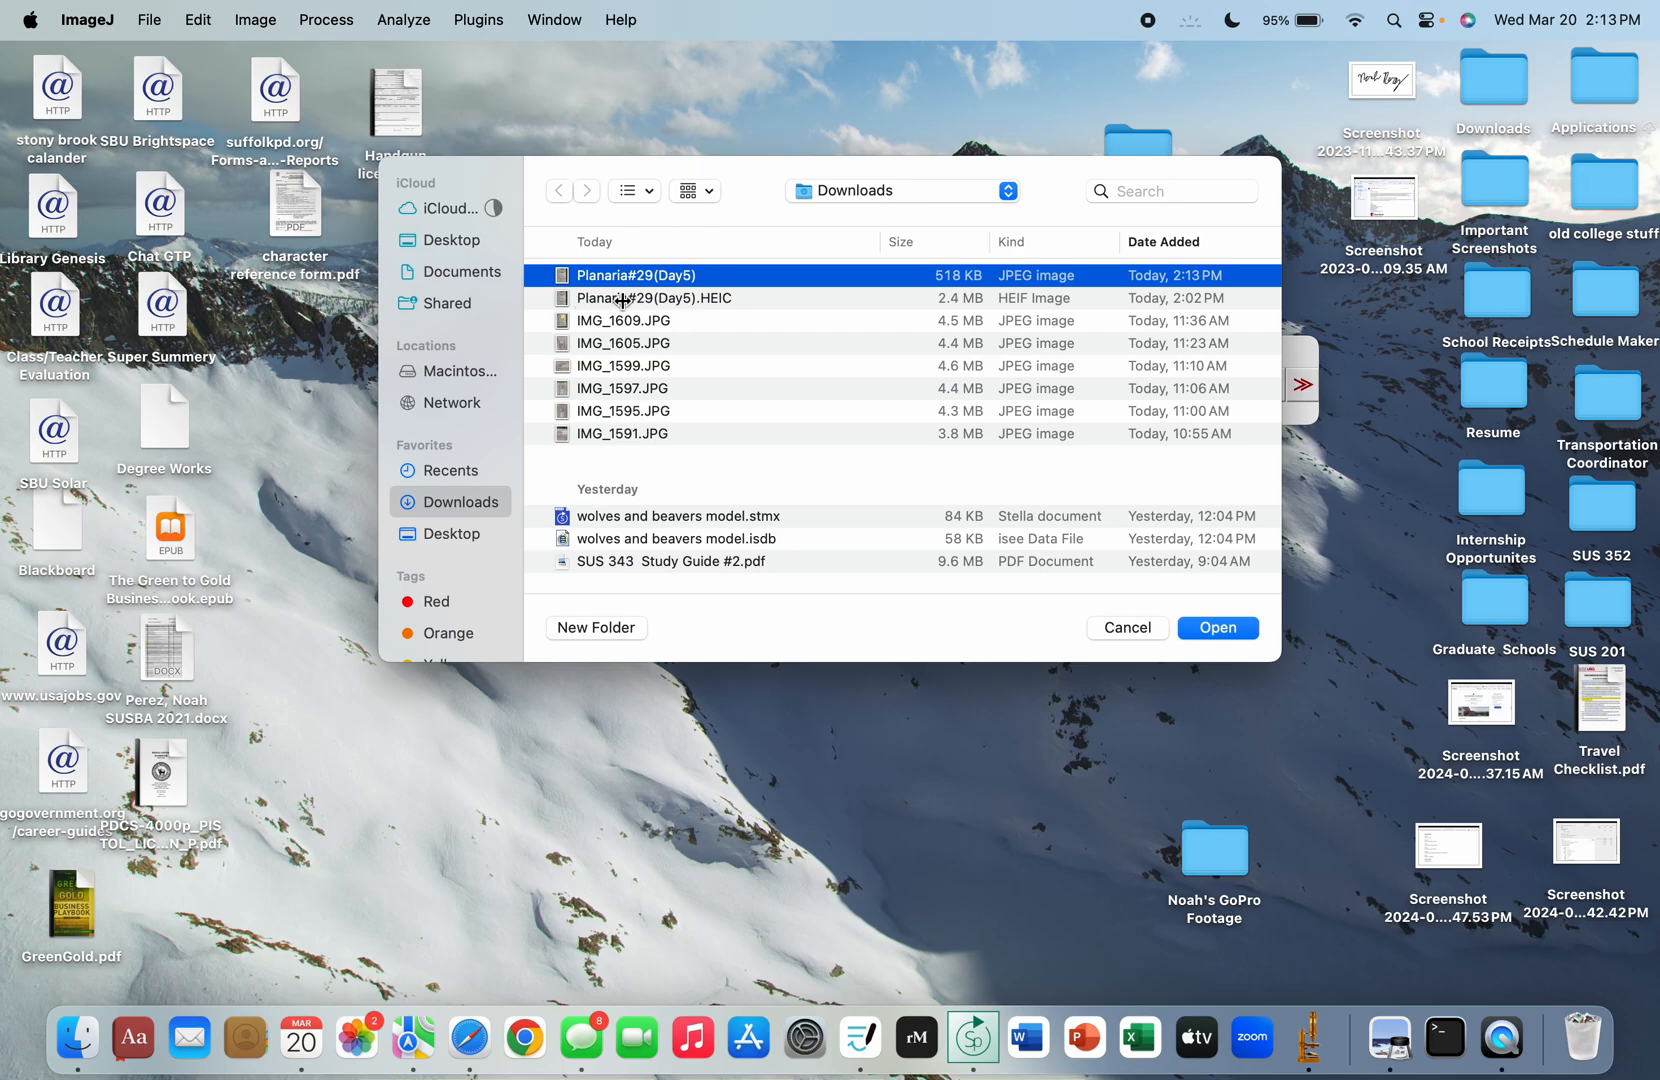
pyautogui.click(750, 298)
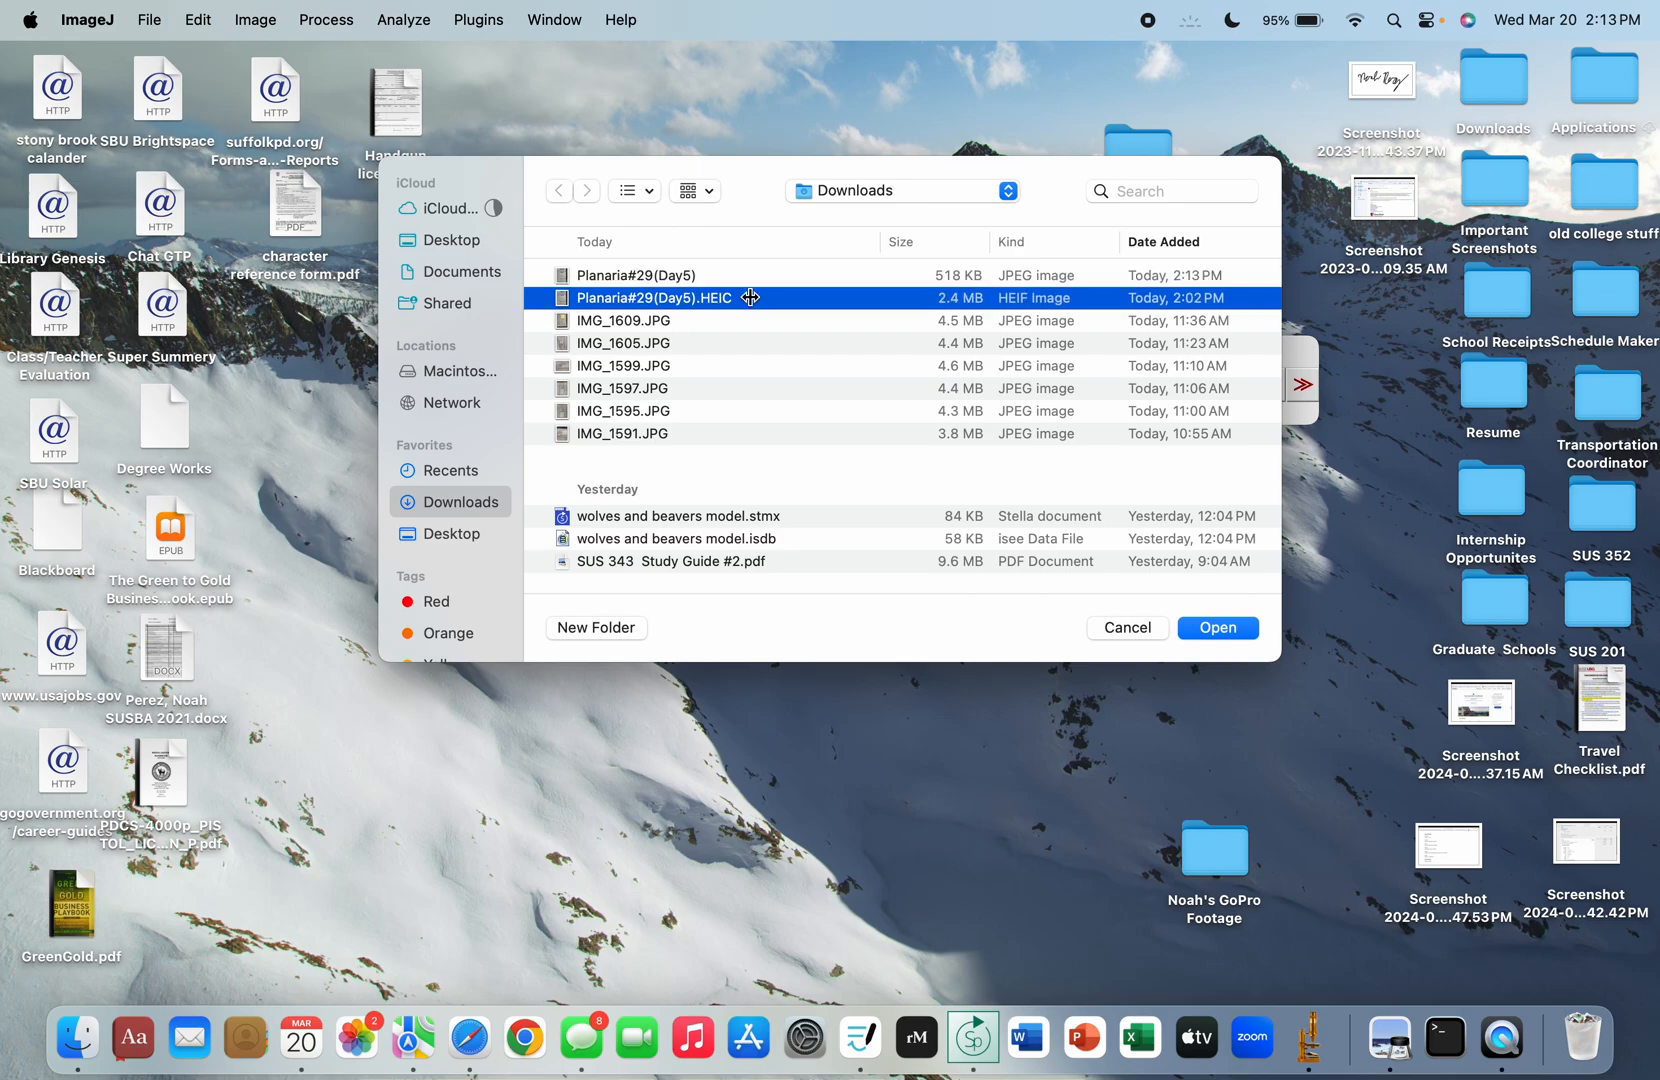
pyautogui.click(695, 276)
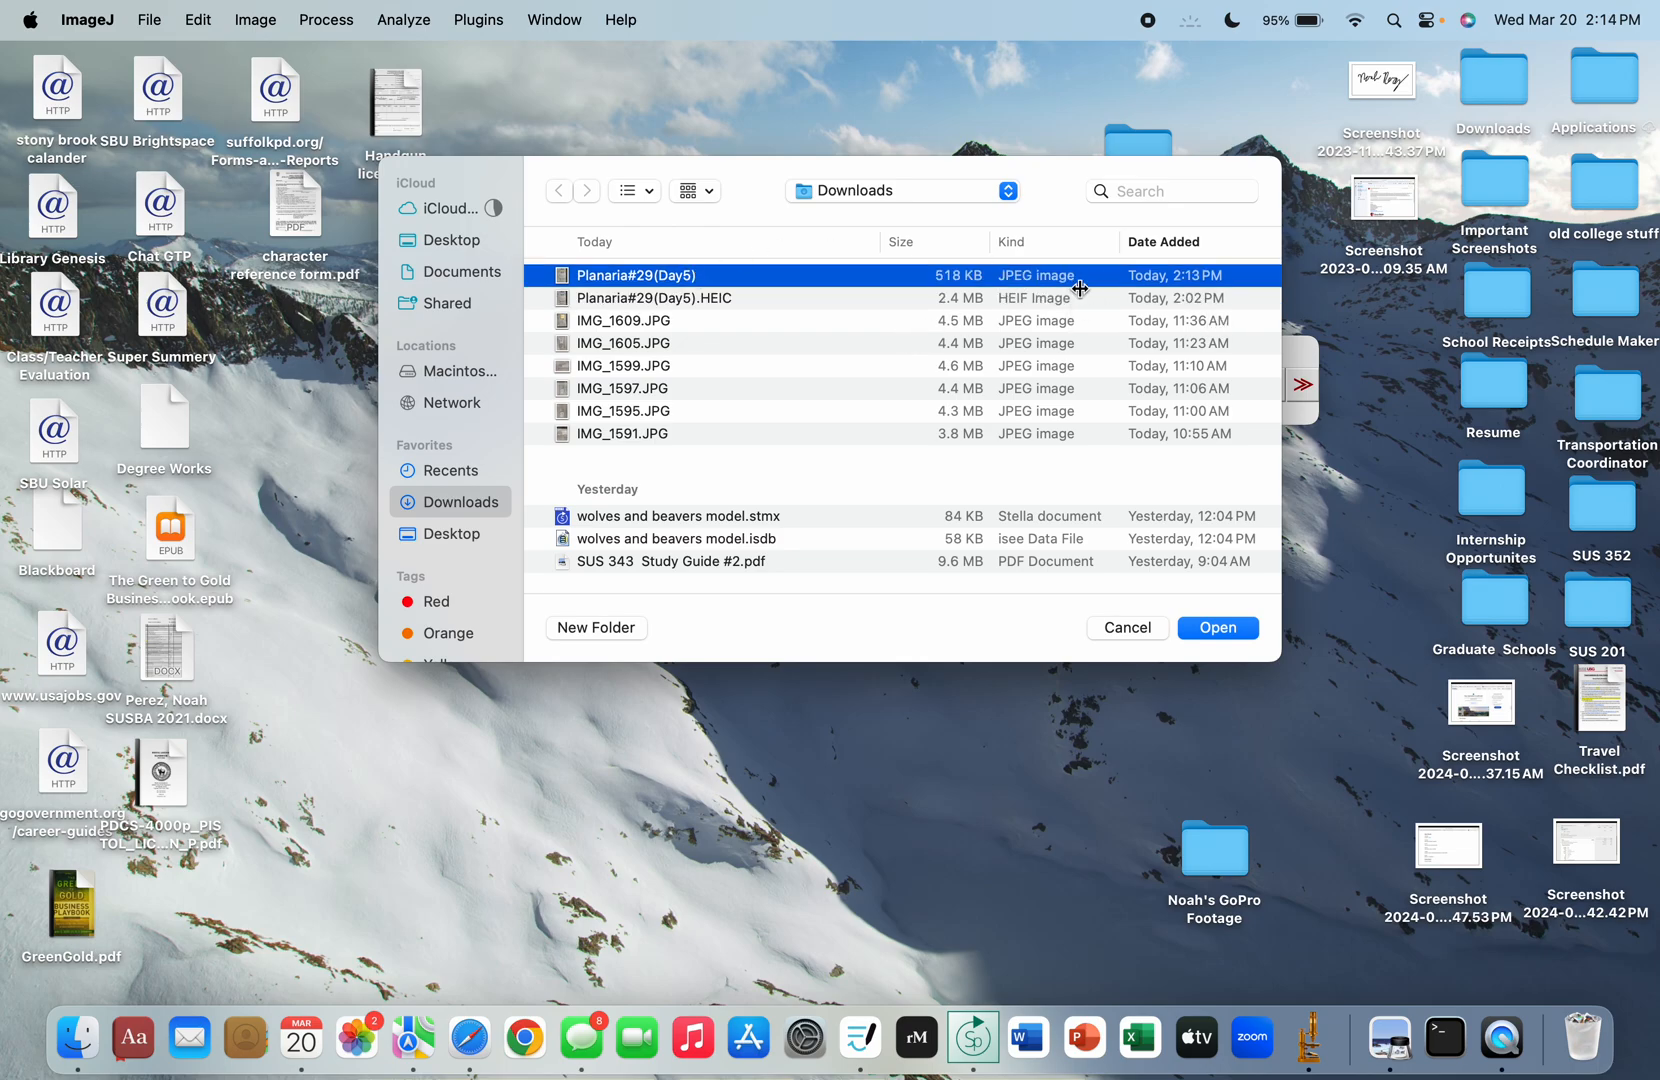
pyautogui.click(1243, 630)
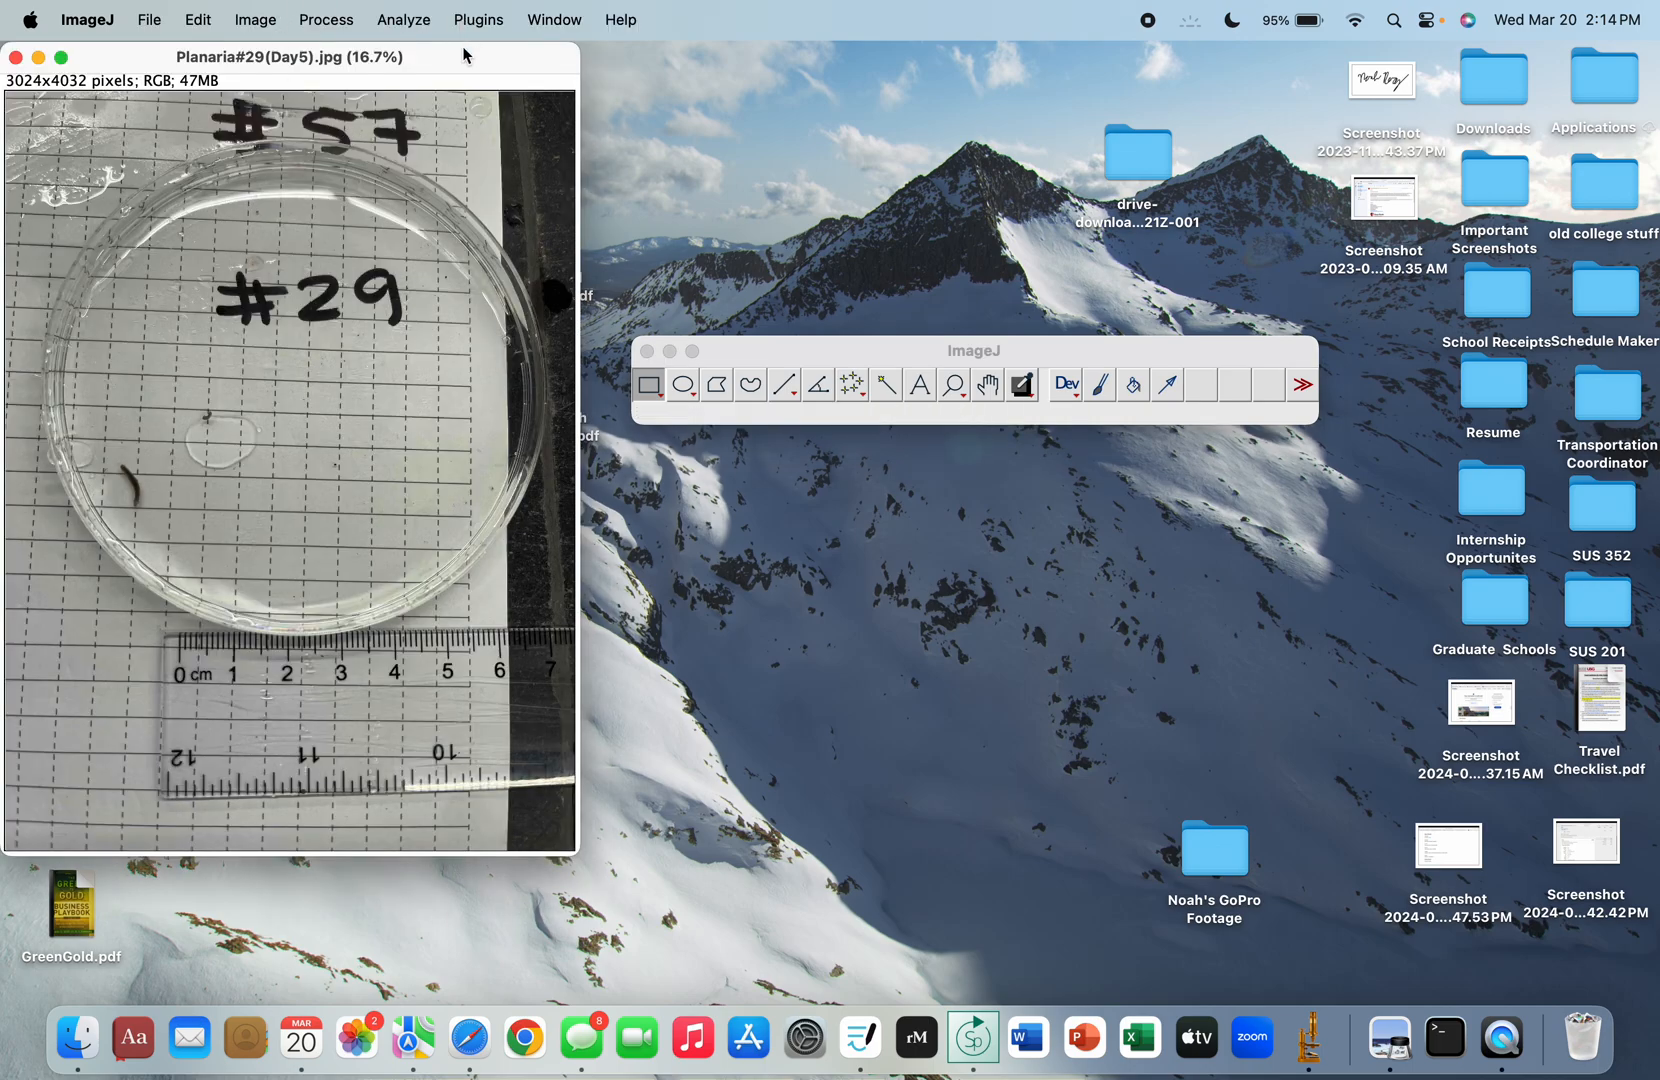
# Step: Arrange the ImageJ toolbar above the Planaria#29(Day5) image so that both are fully in view
pyautogui.moveTo(465, 50); pyautogui.dragTo(583, 223)
pyautogui.moveTo(808, 352); pyautogui.dragTo(753, 143)
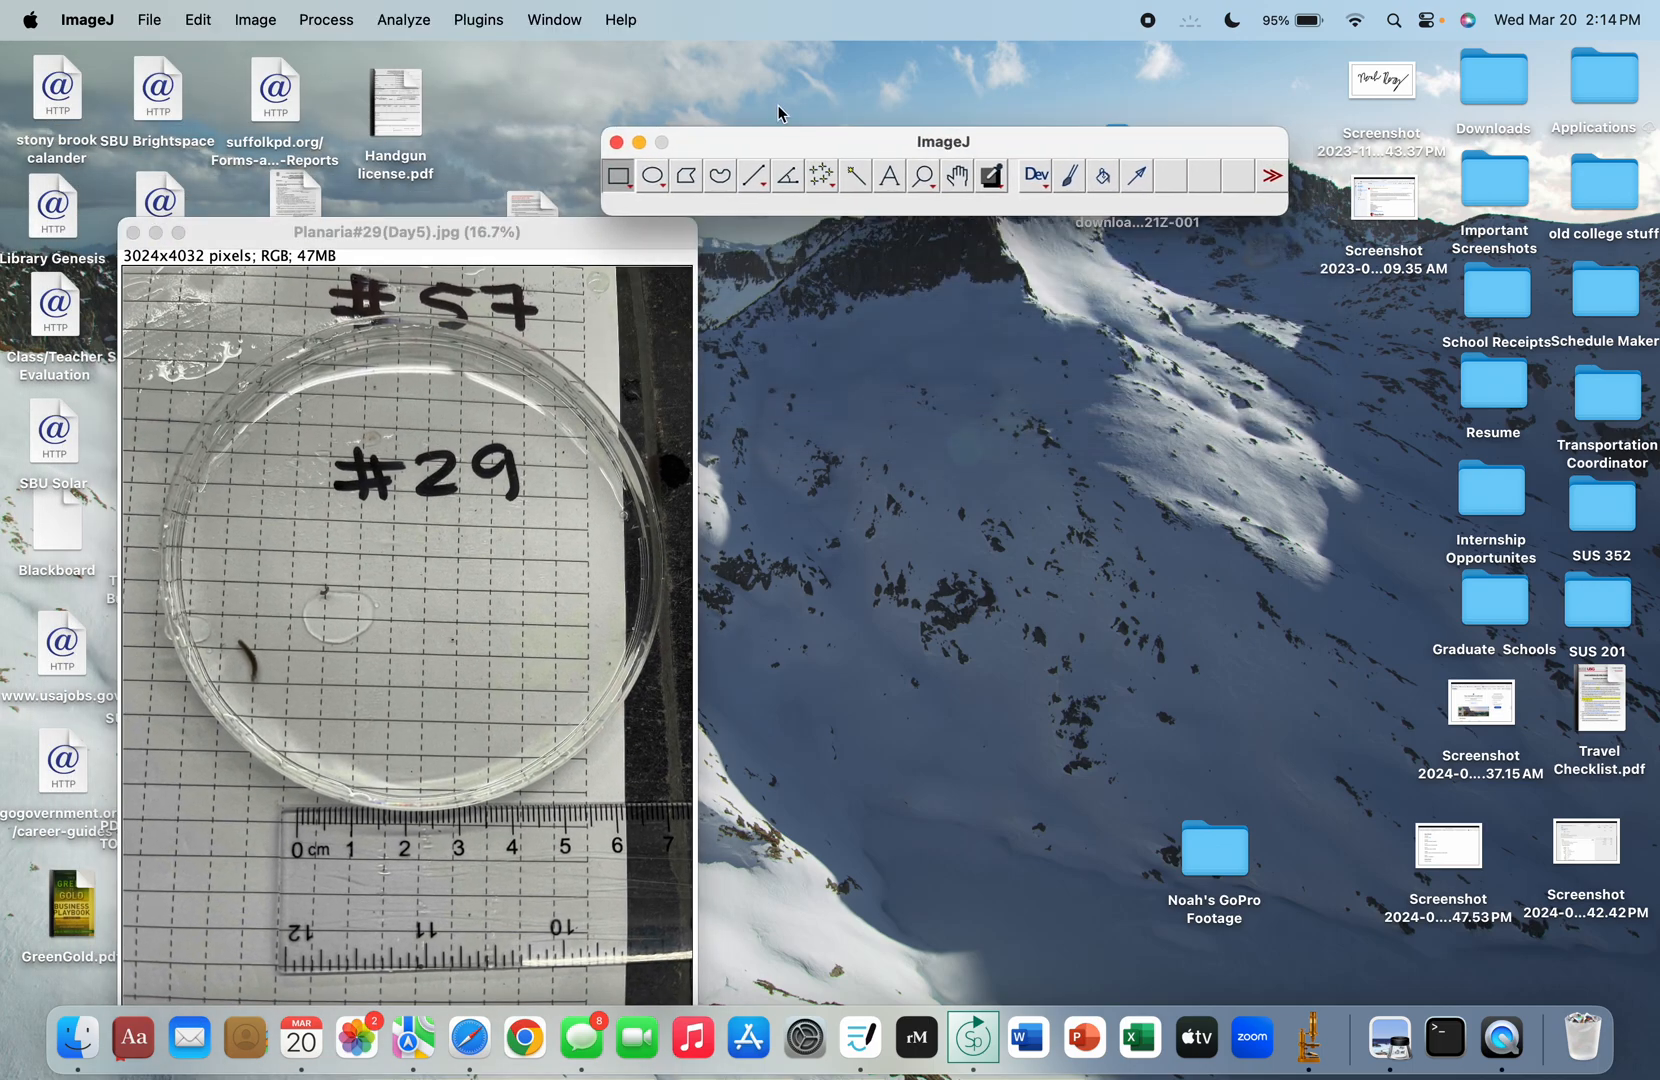
pyautogui.moveTo(619, 240); pyautogui.dragTo(836, 246)
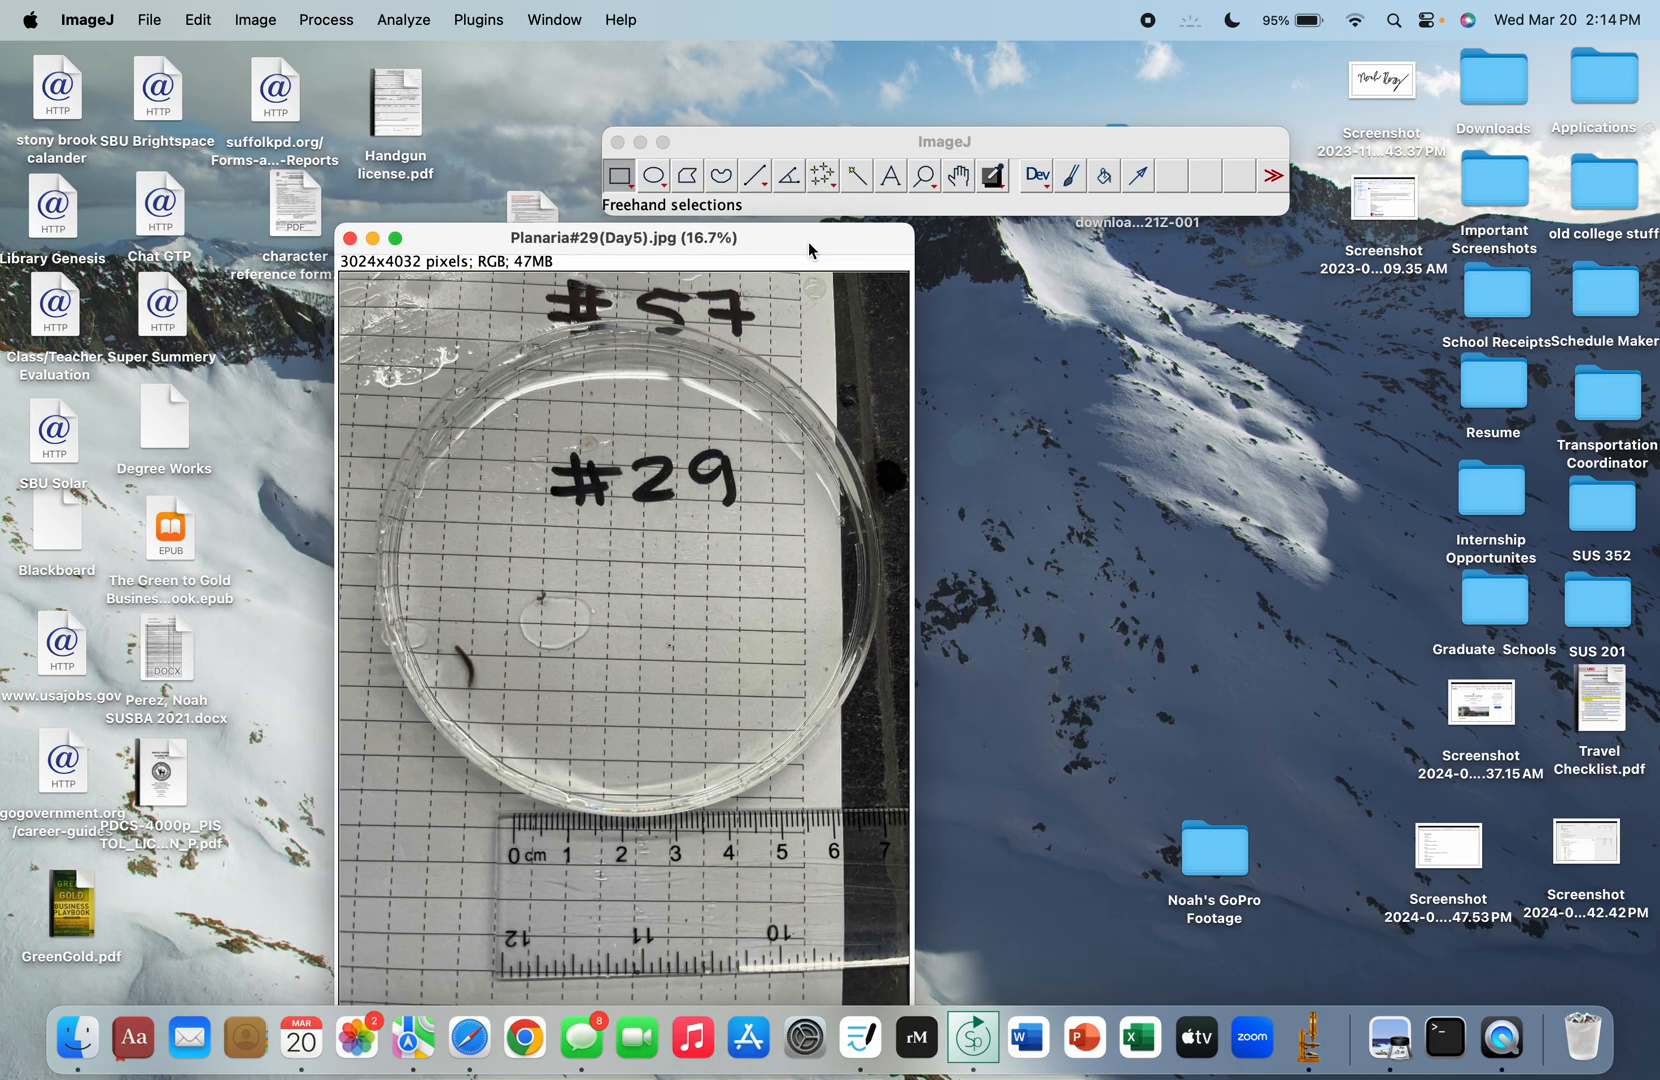
pyautogui.moveTo(856, 149); pyautogui.dragTo(810, 67)
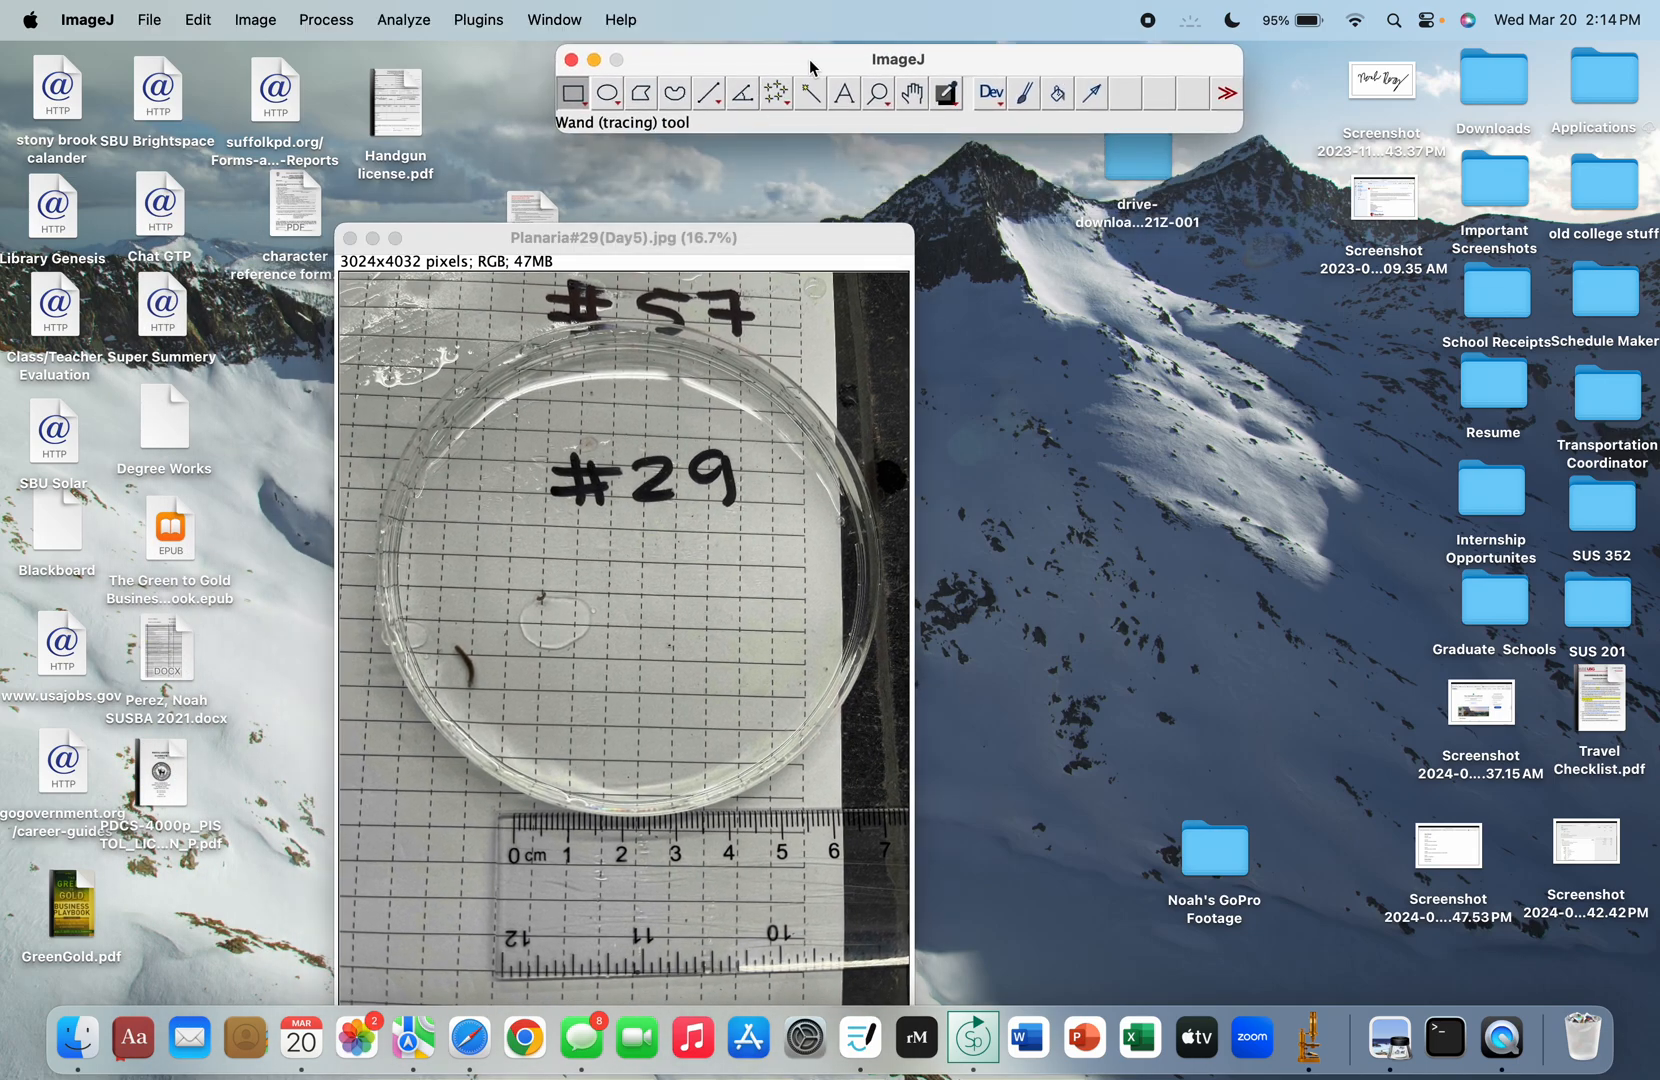
pyautogui.moveTo(816, 242); pyautogui.dragTo(928, 191)
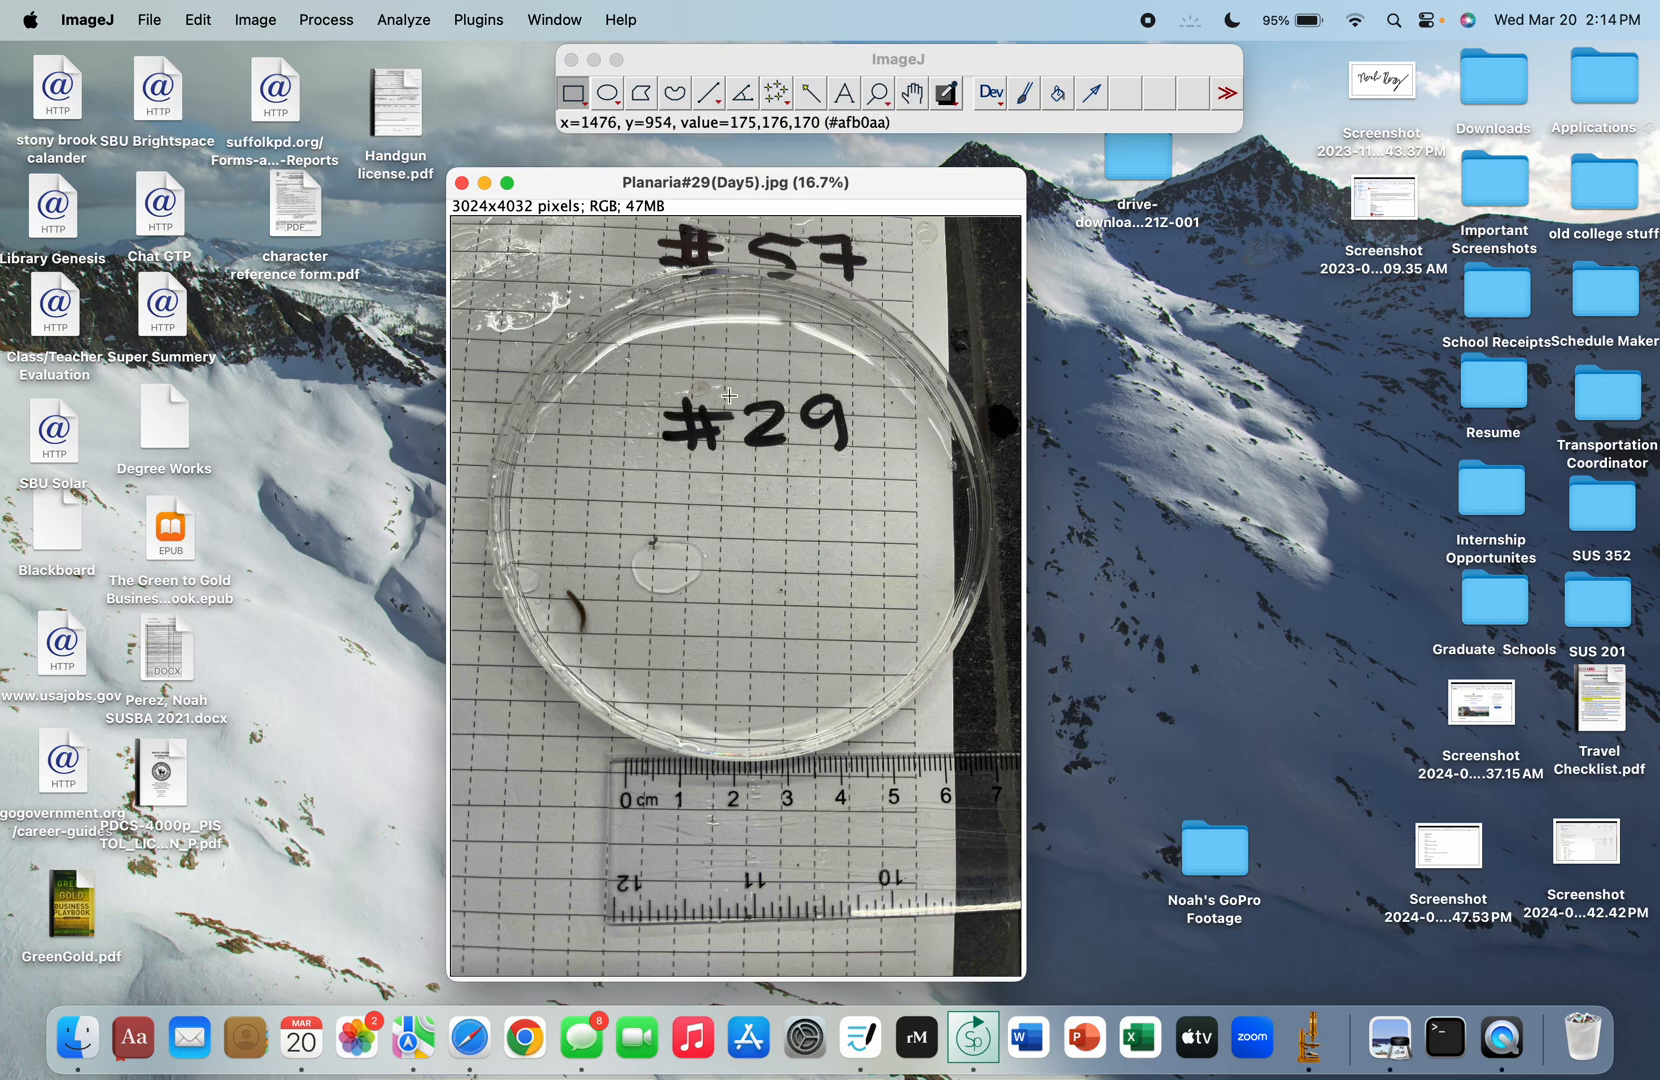
pyautogui.moveTo(927, 196); pyautogui.dragTo(1005, 167)
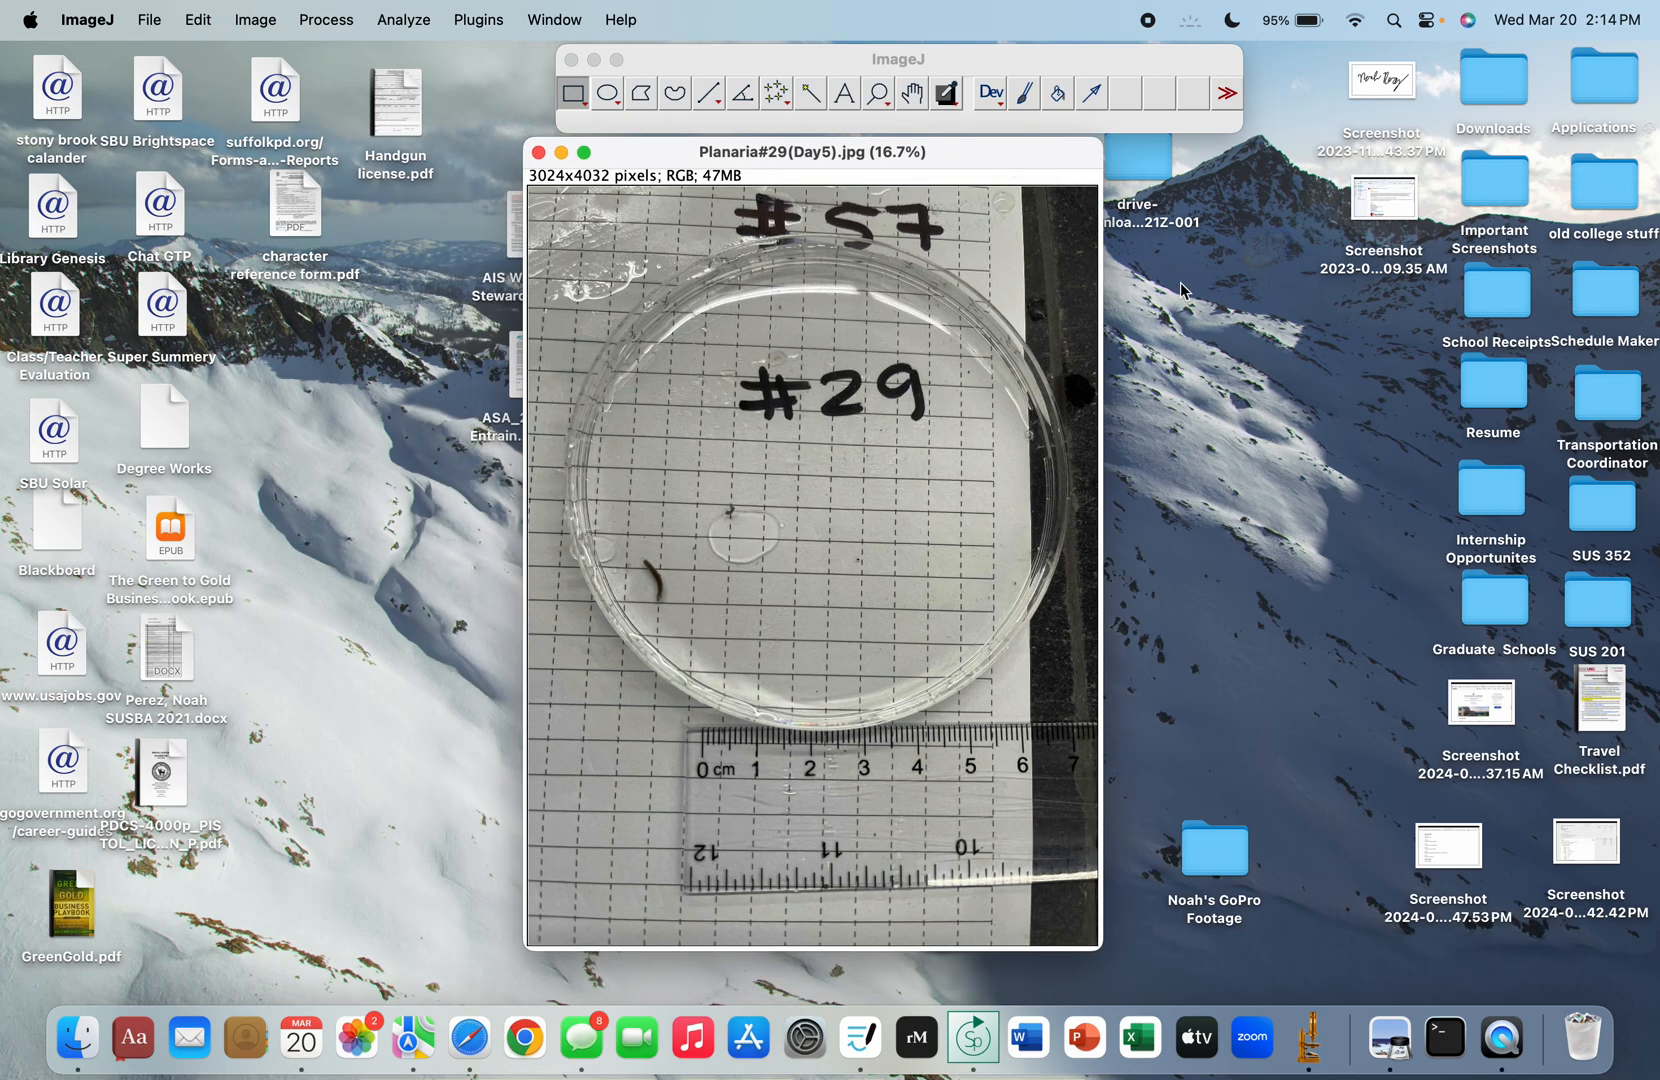
# Step: Switch back to Drive in the browser and close the photo preview to return to the March 3rd folder
pyautogui.hotkey('ctrl', 'Right')
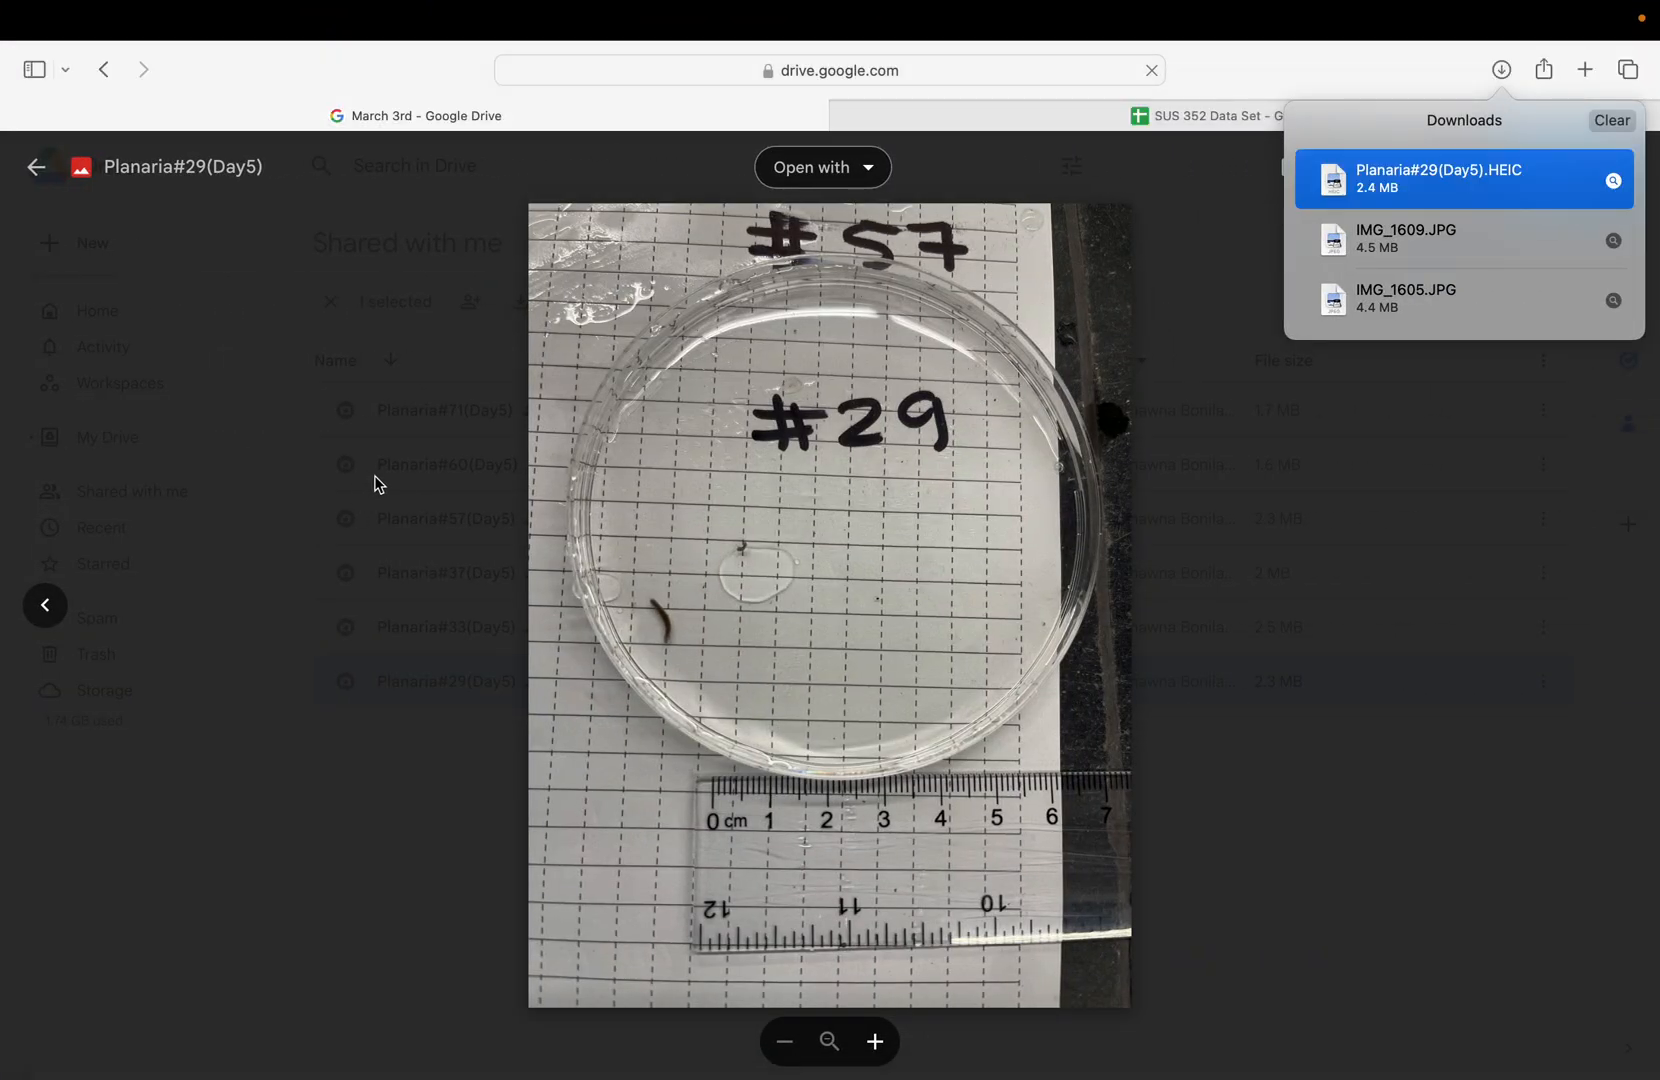
pyautogui.click(367, 783)
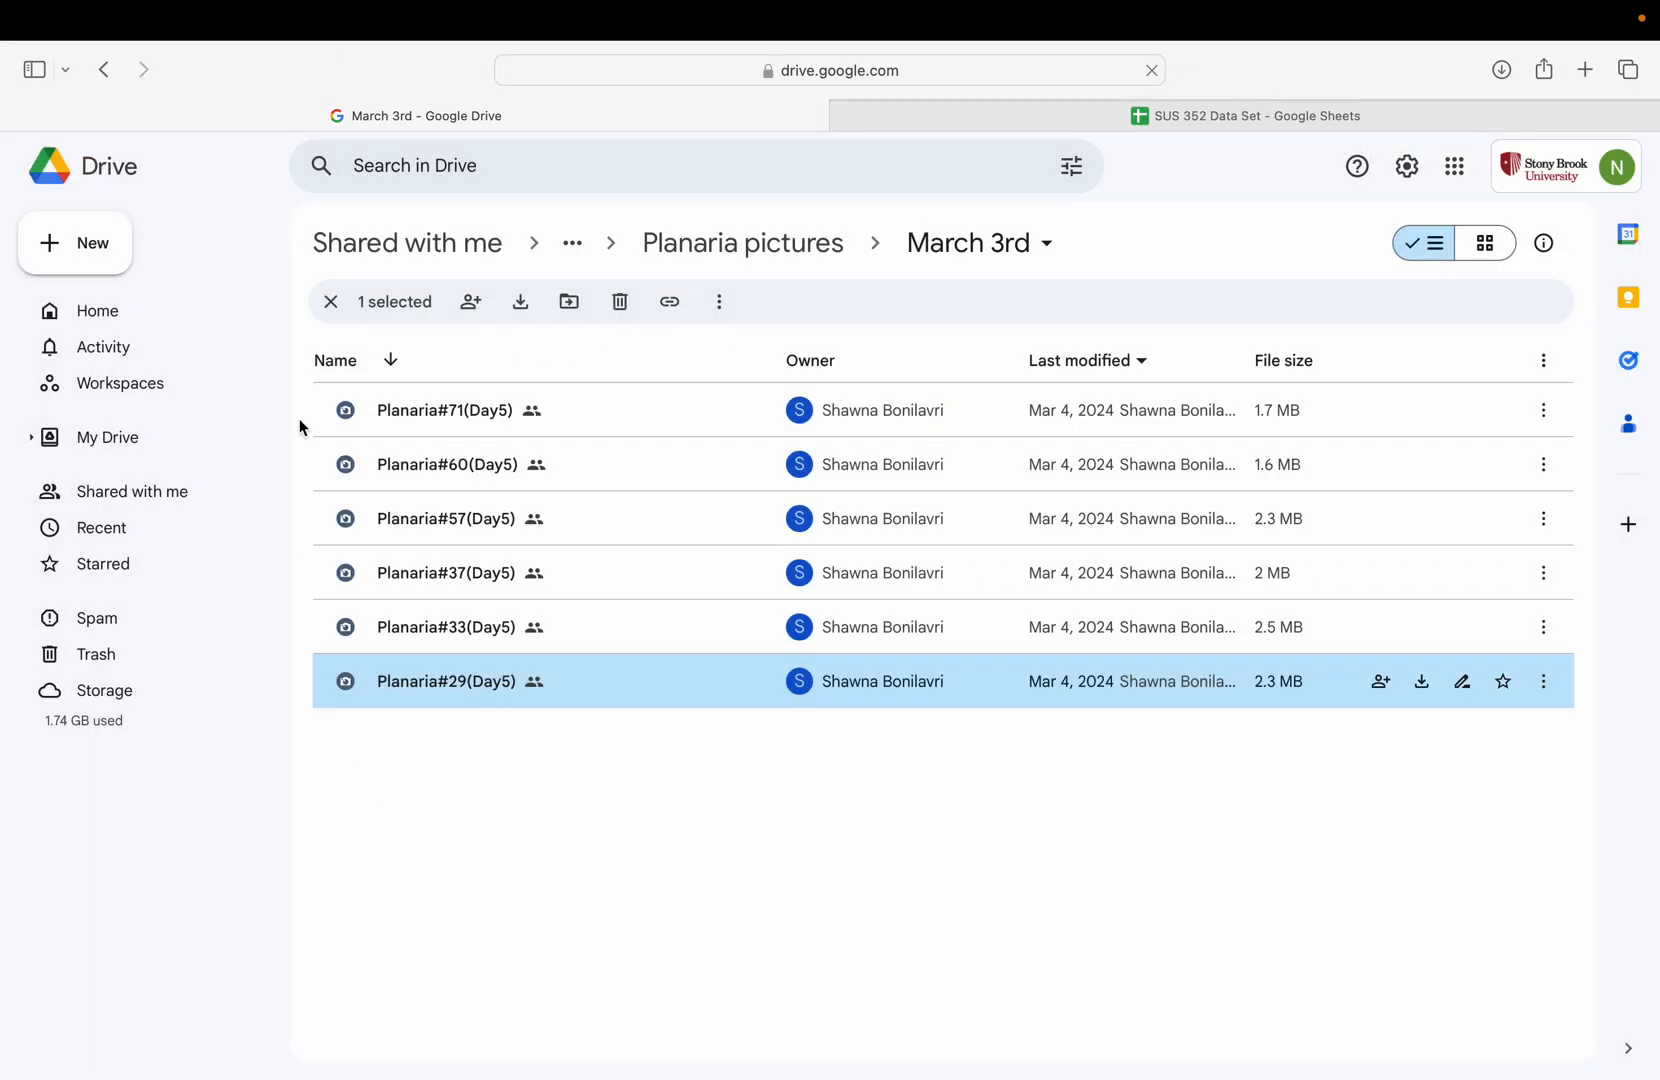
# Step: Go up to the Planaria pictures folder and open its March 20th folder
pyautogui.click(802, 245)
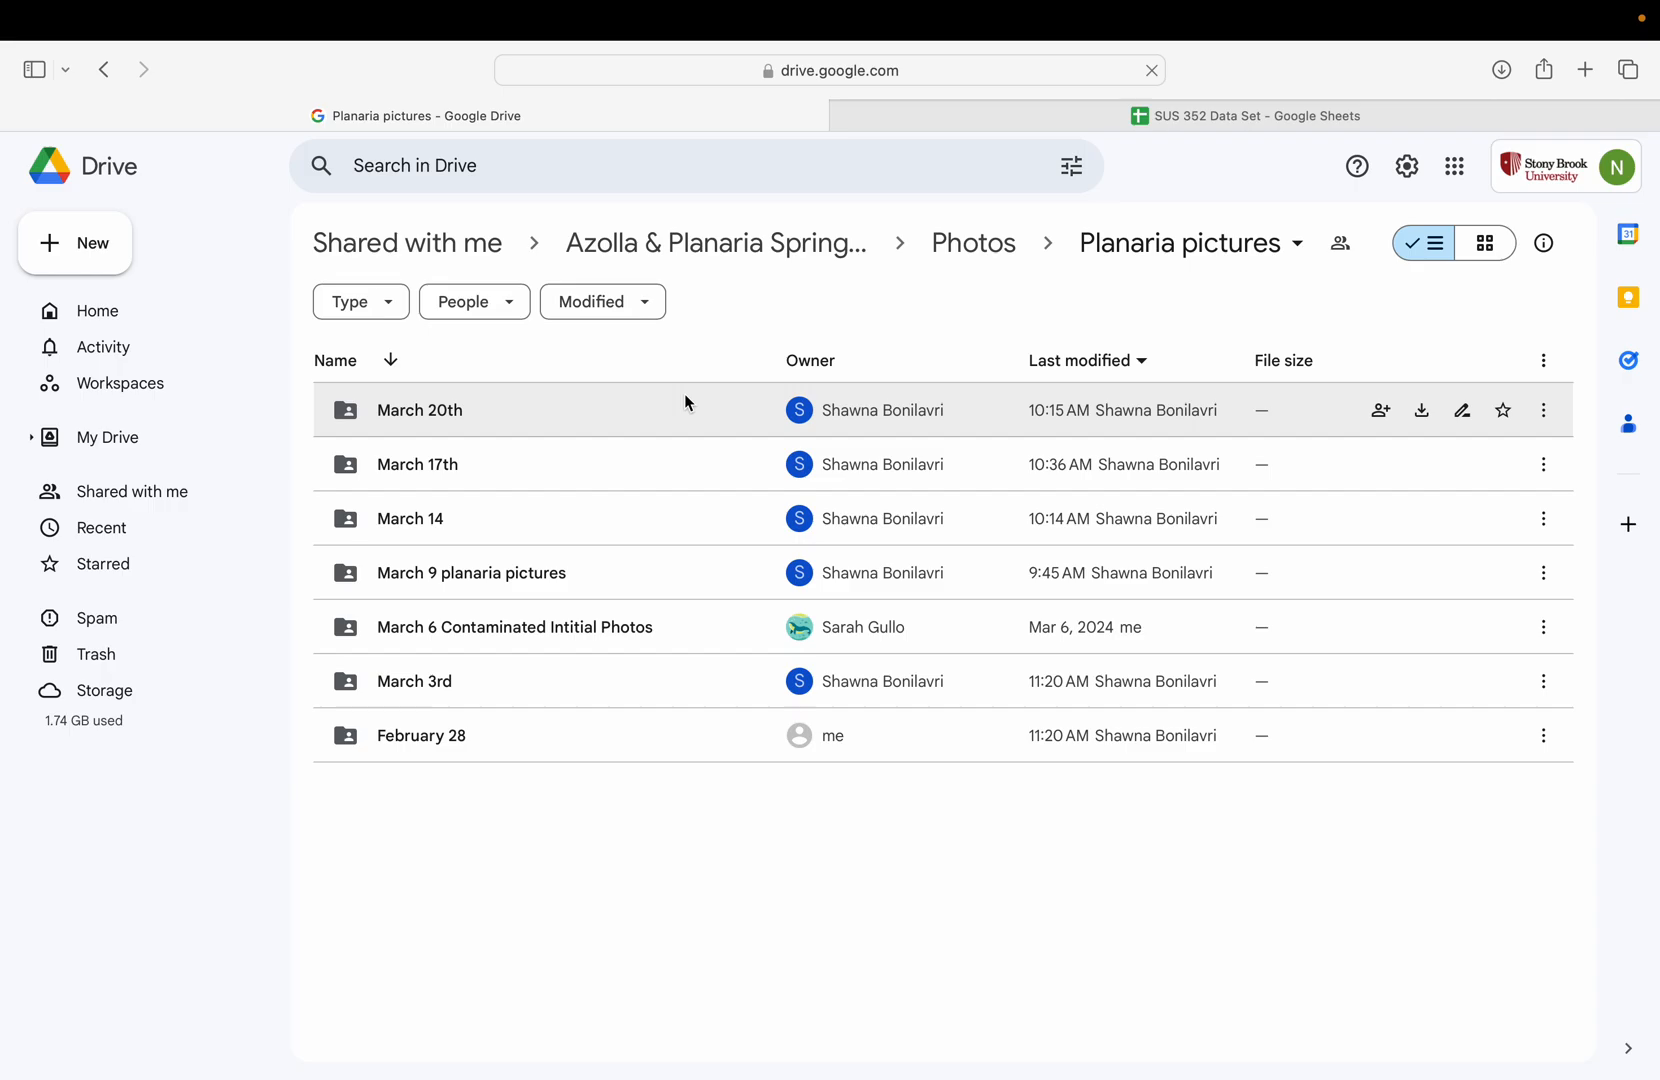
pyautogui.doubleClick(584, 416)
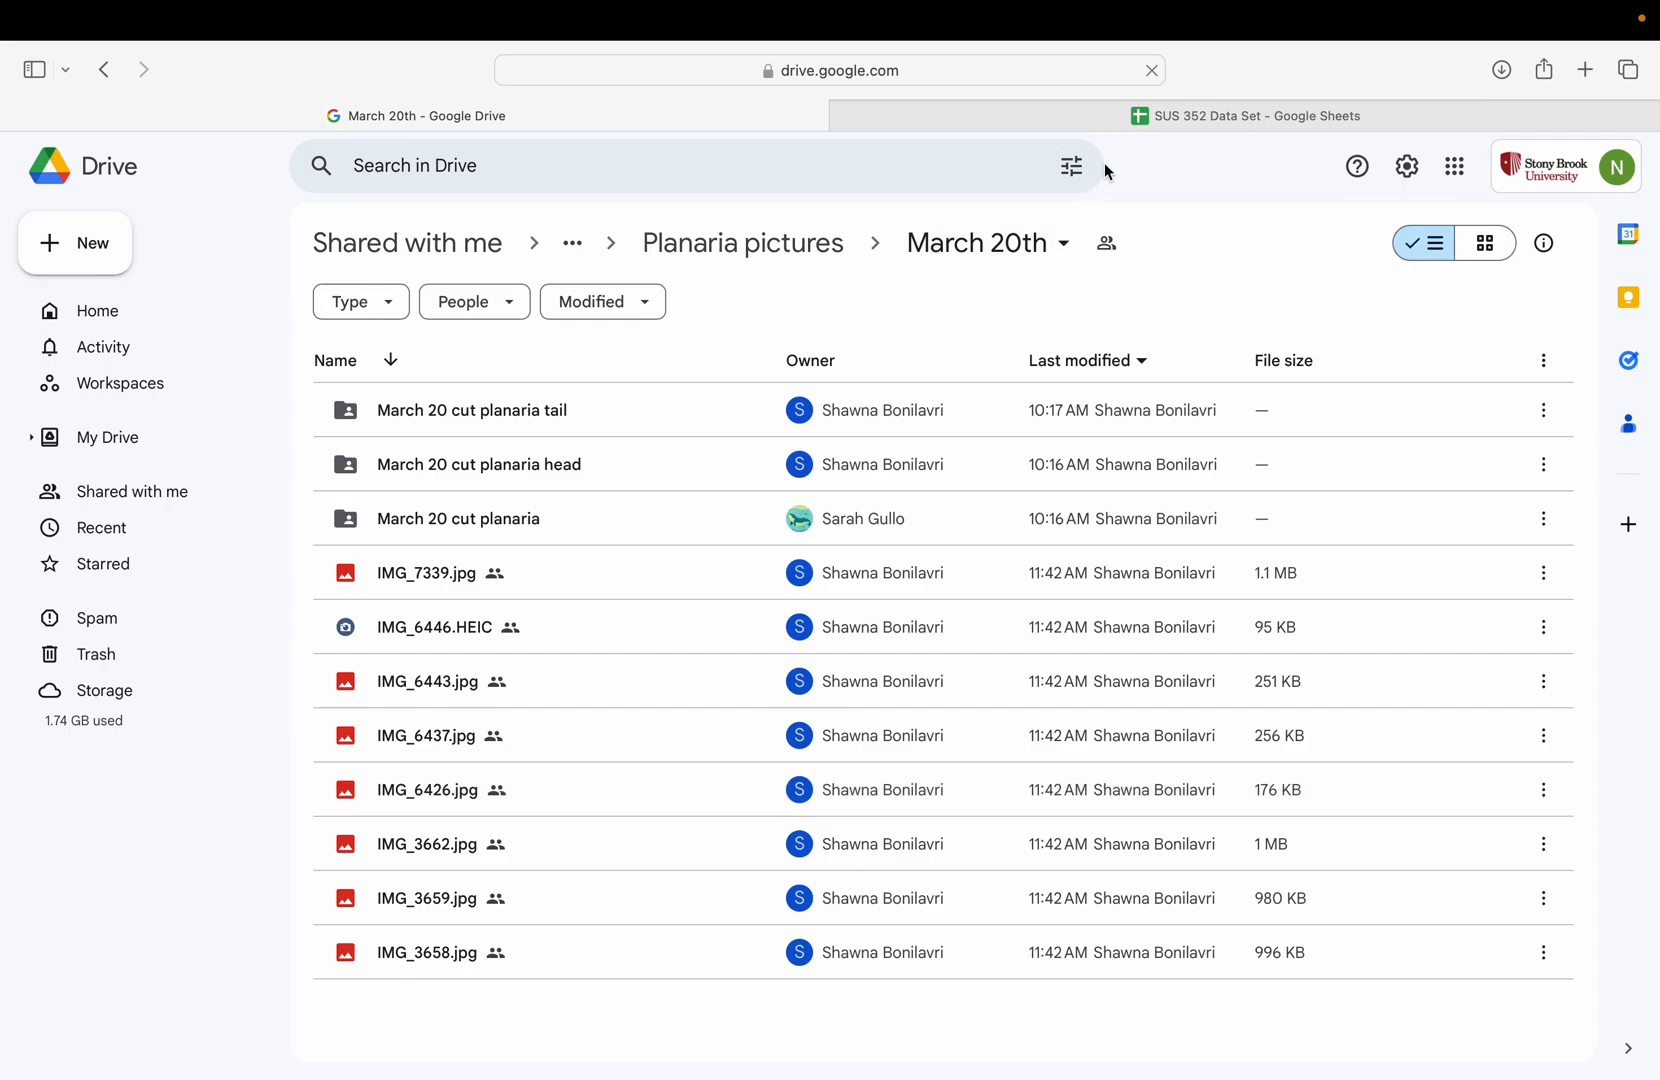
pyautogui.moveTo(1111, 124)
# Step: Switch to ImageJ and draw a straight line along the ruler from the 1 cm mark to the 2 cm mark
pyautogui.hotkey('ctrl', 'Left')
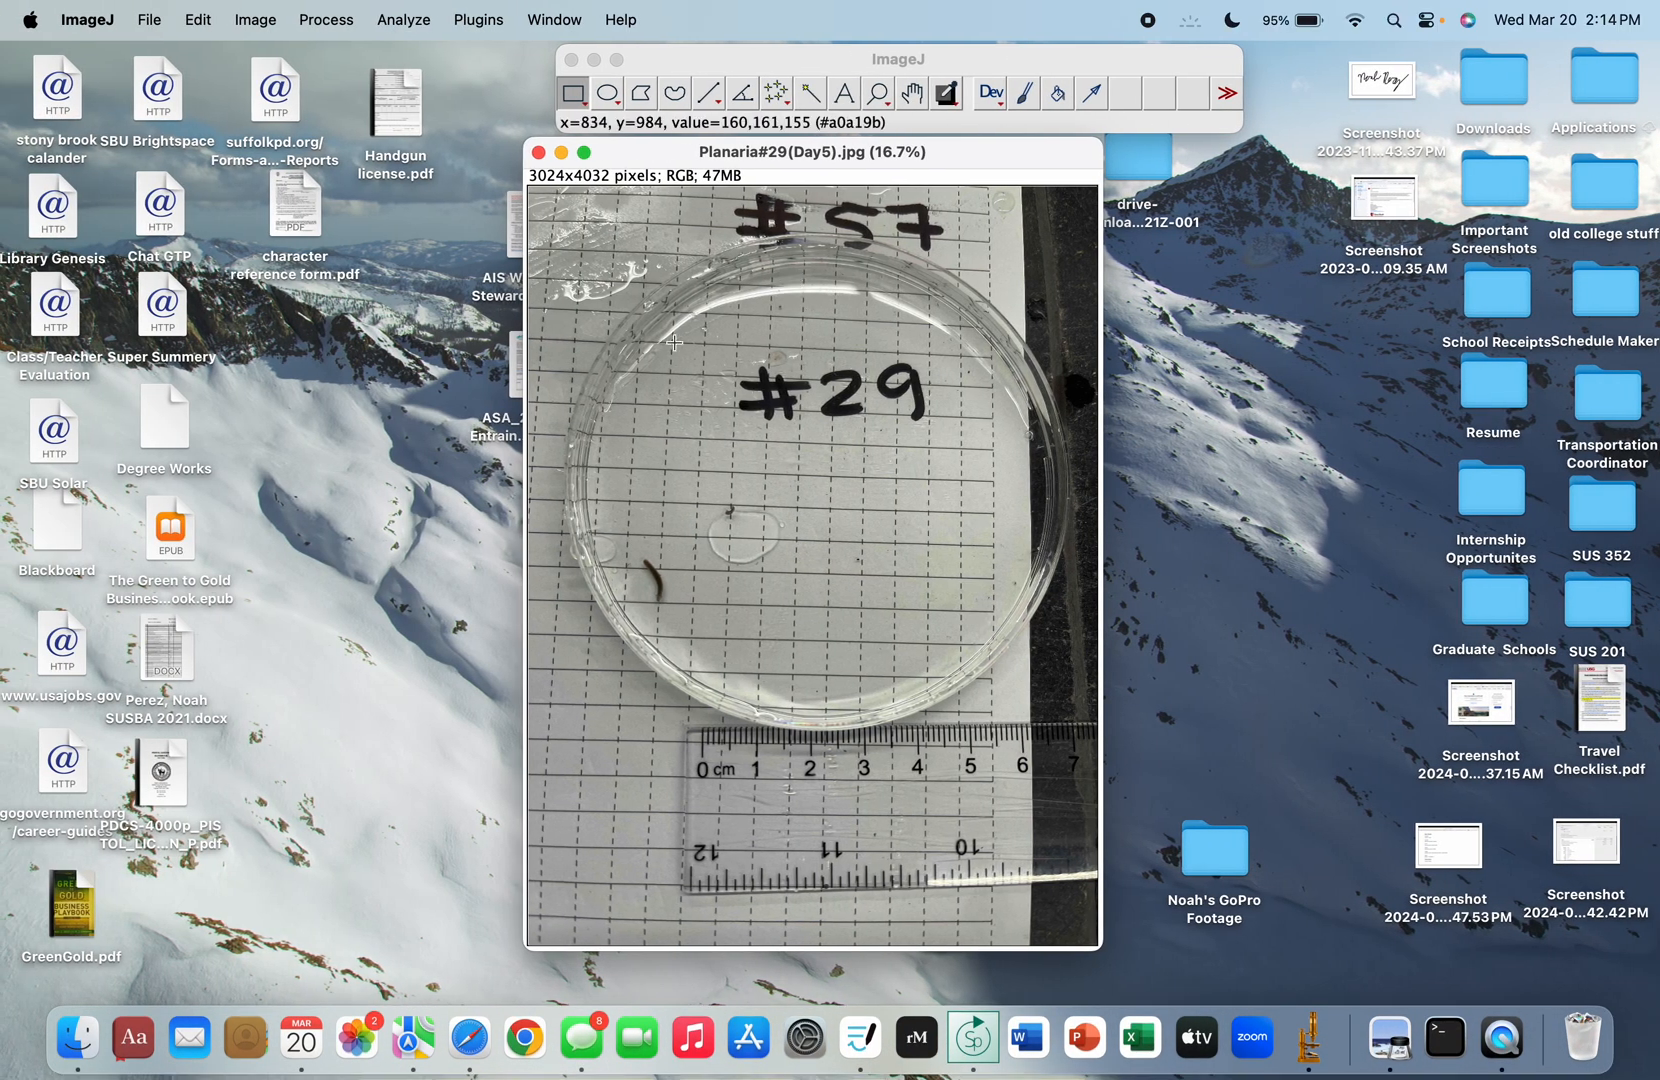
pyautogui.moveTo(938, 155); pyautogui.dragTo(830, 152)
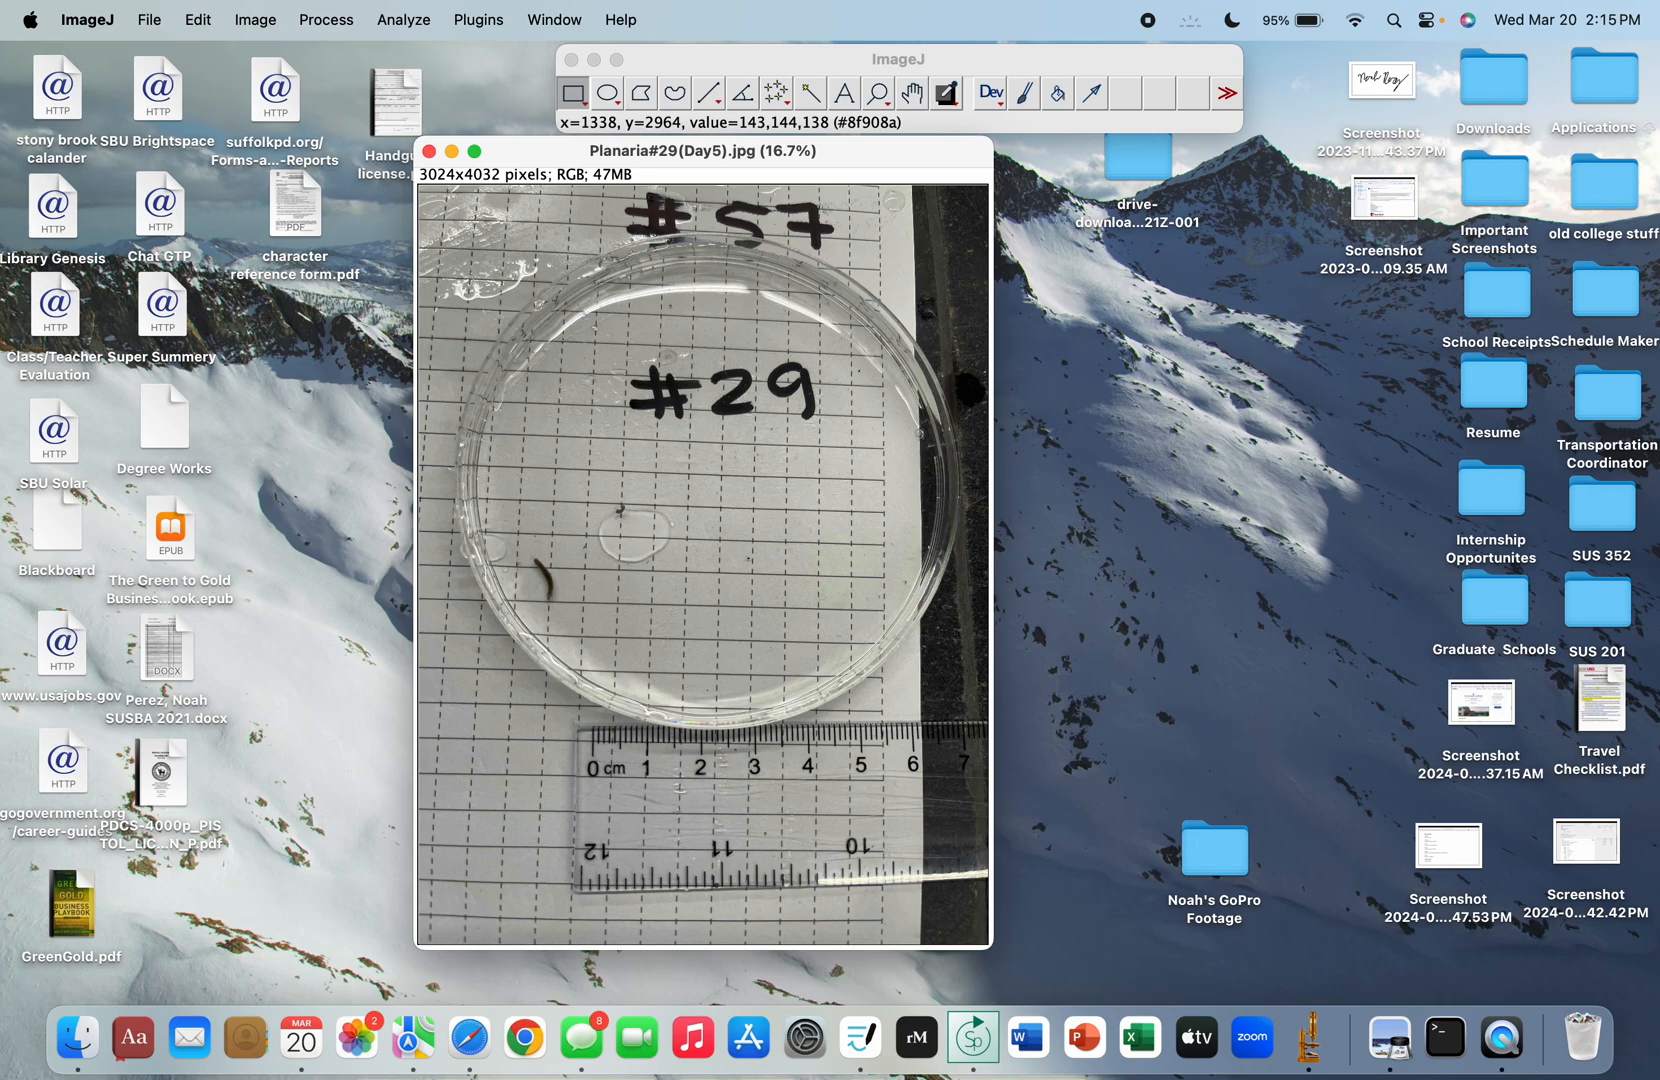
pyautogui.press('+')
pyautogui.press('+')
pyautogui.press('+')
pyautogui.press('+')
pyautogui.press('+')
pyautogui.press('+')
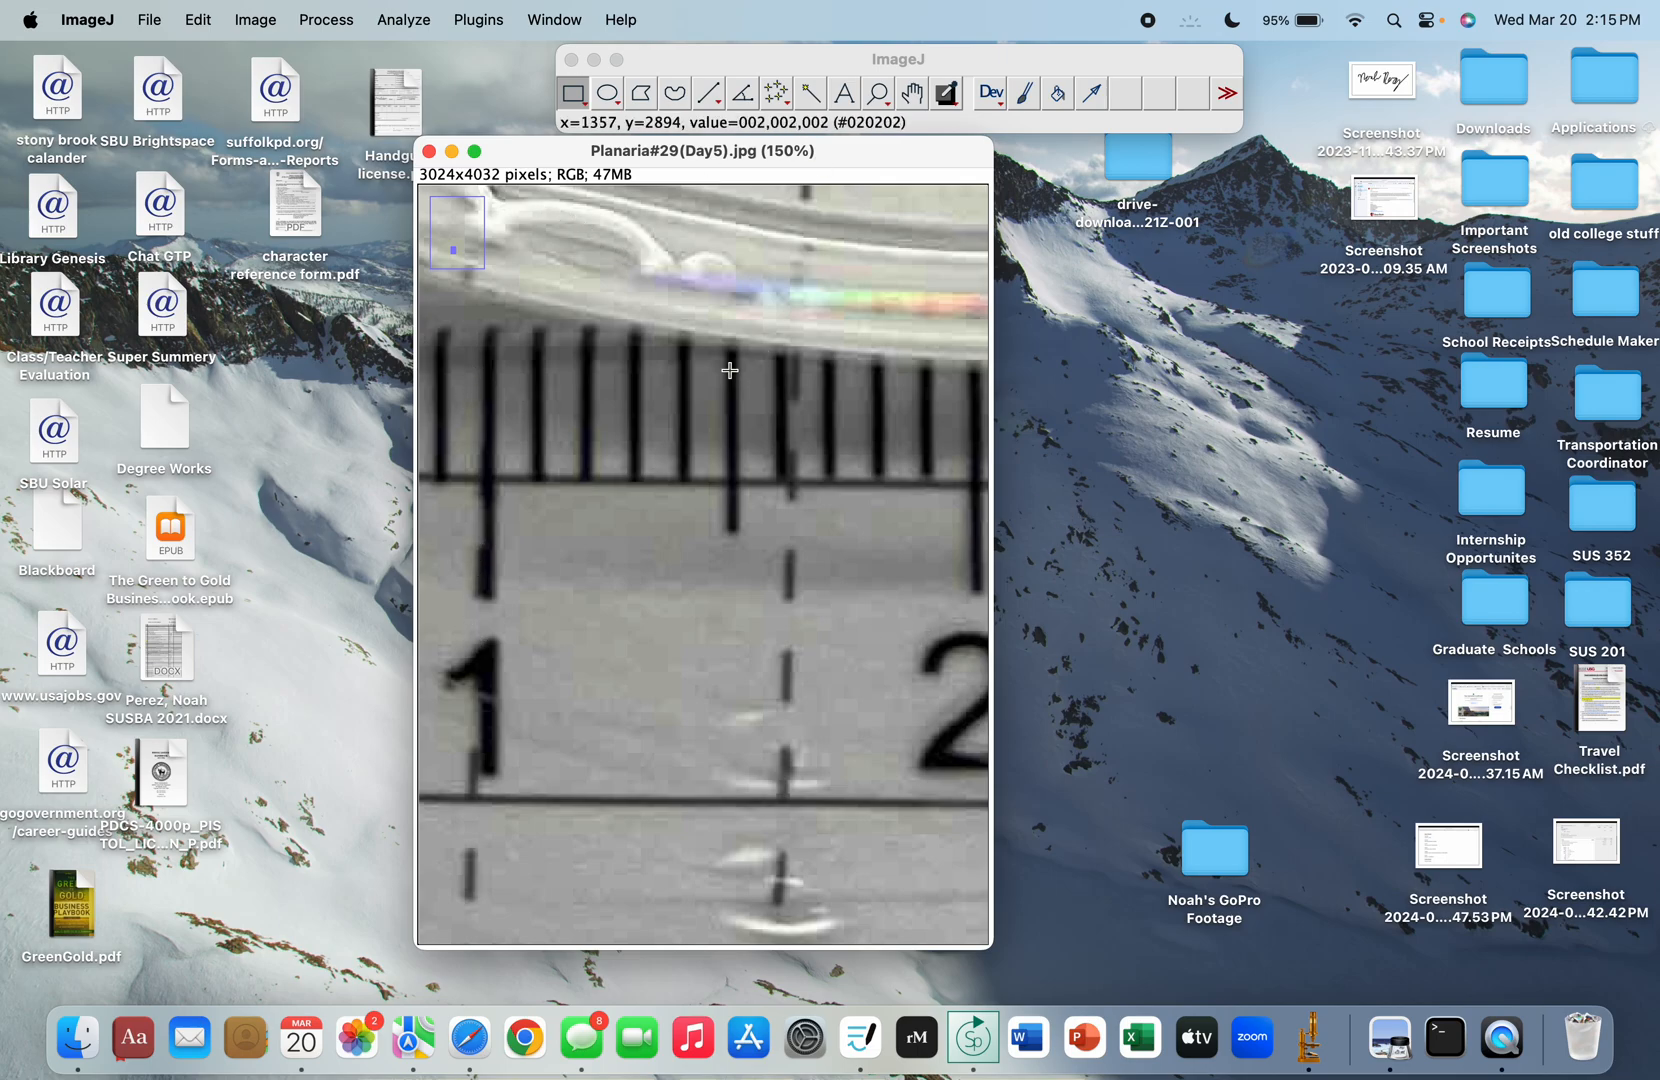
pyautogui.click(706, 94)
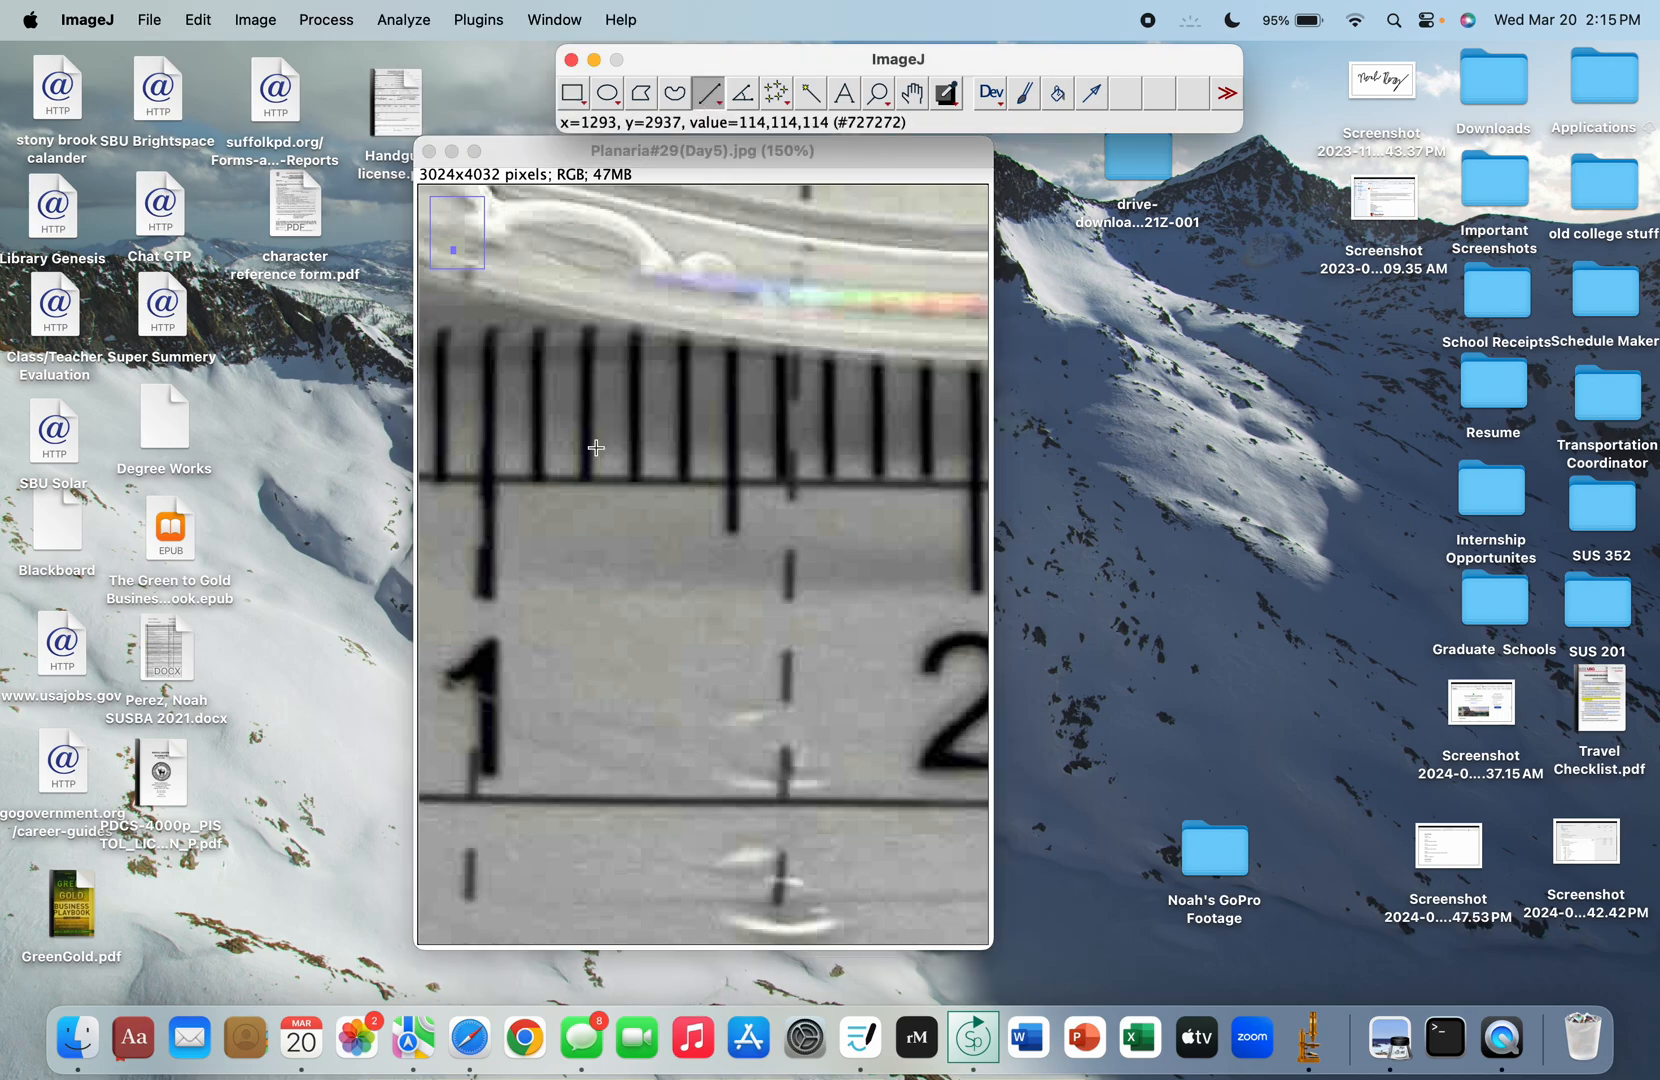
pyautogui.rightClick(712, 104)
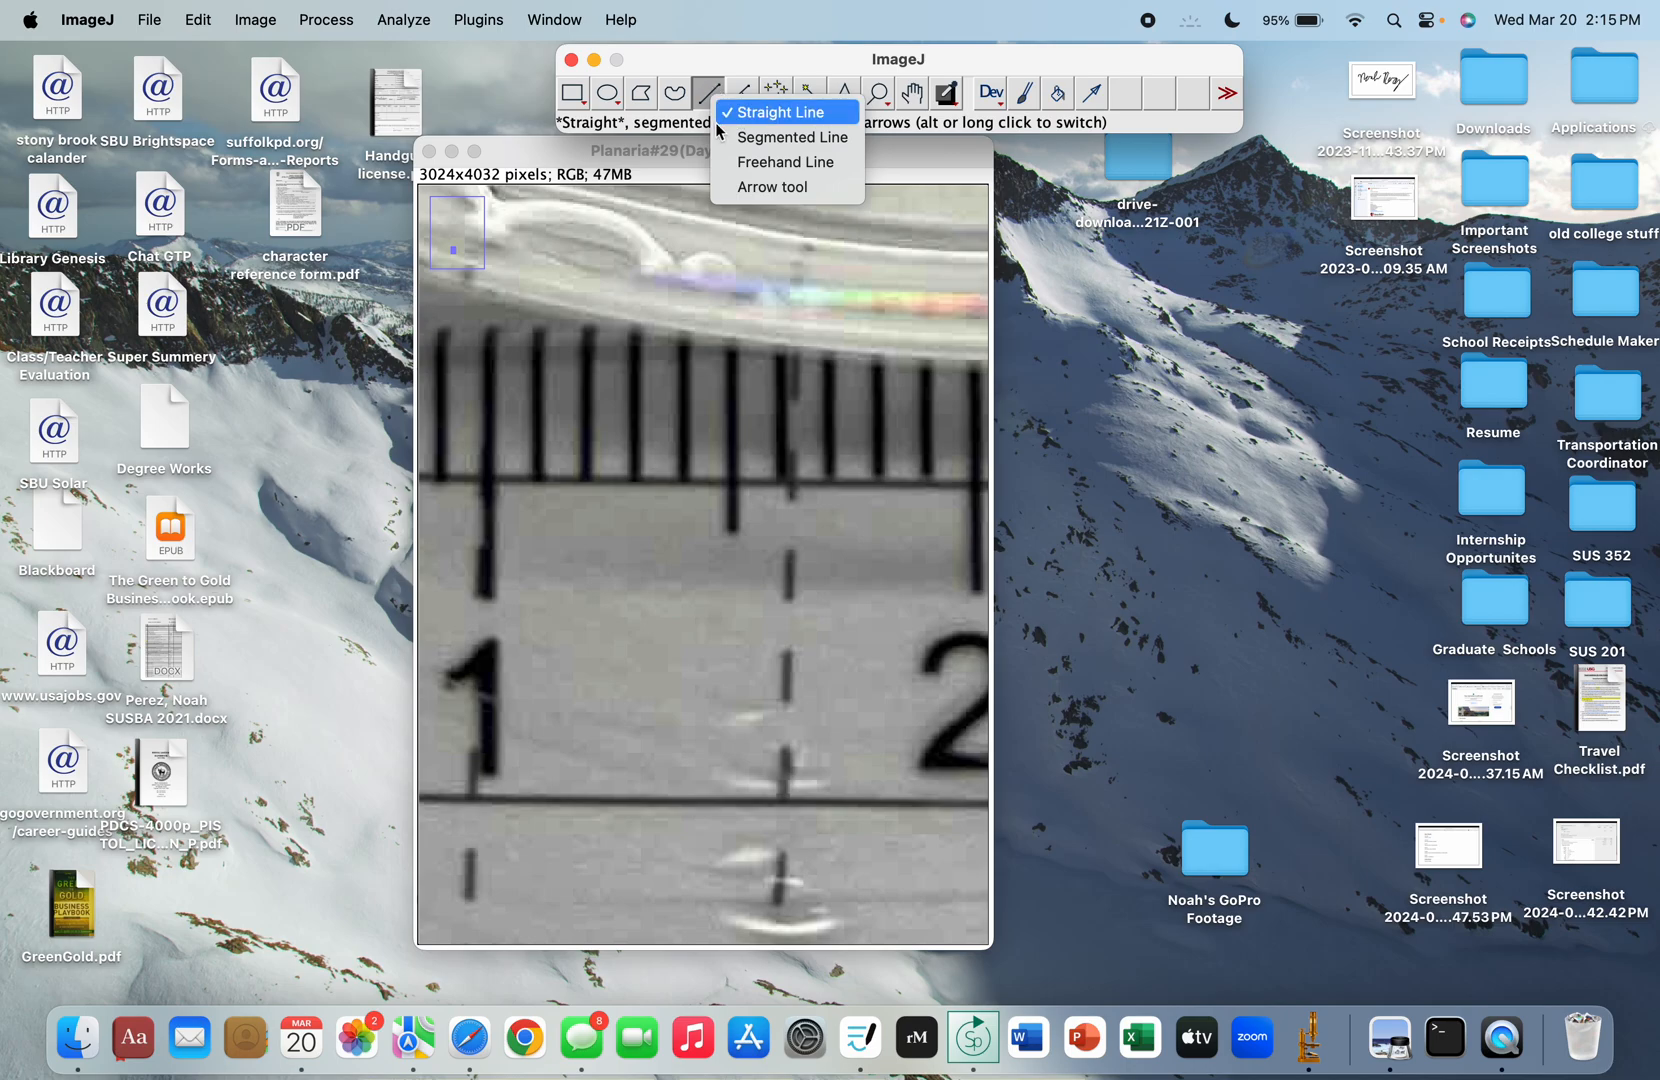
pyautogui.click(743, 110)
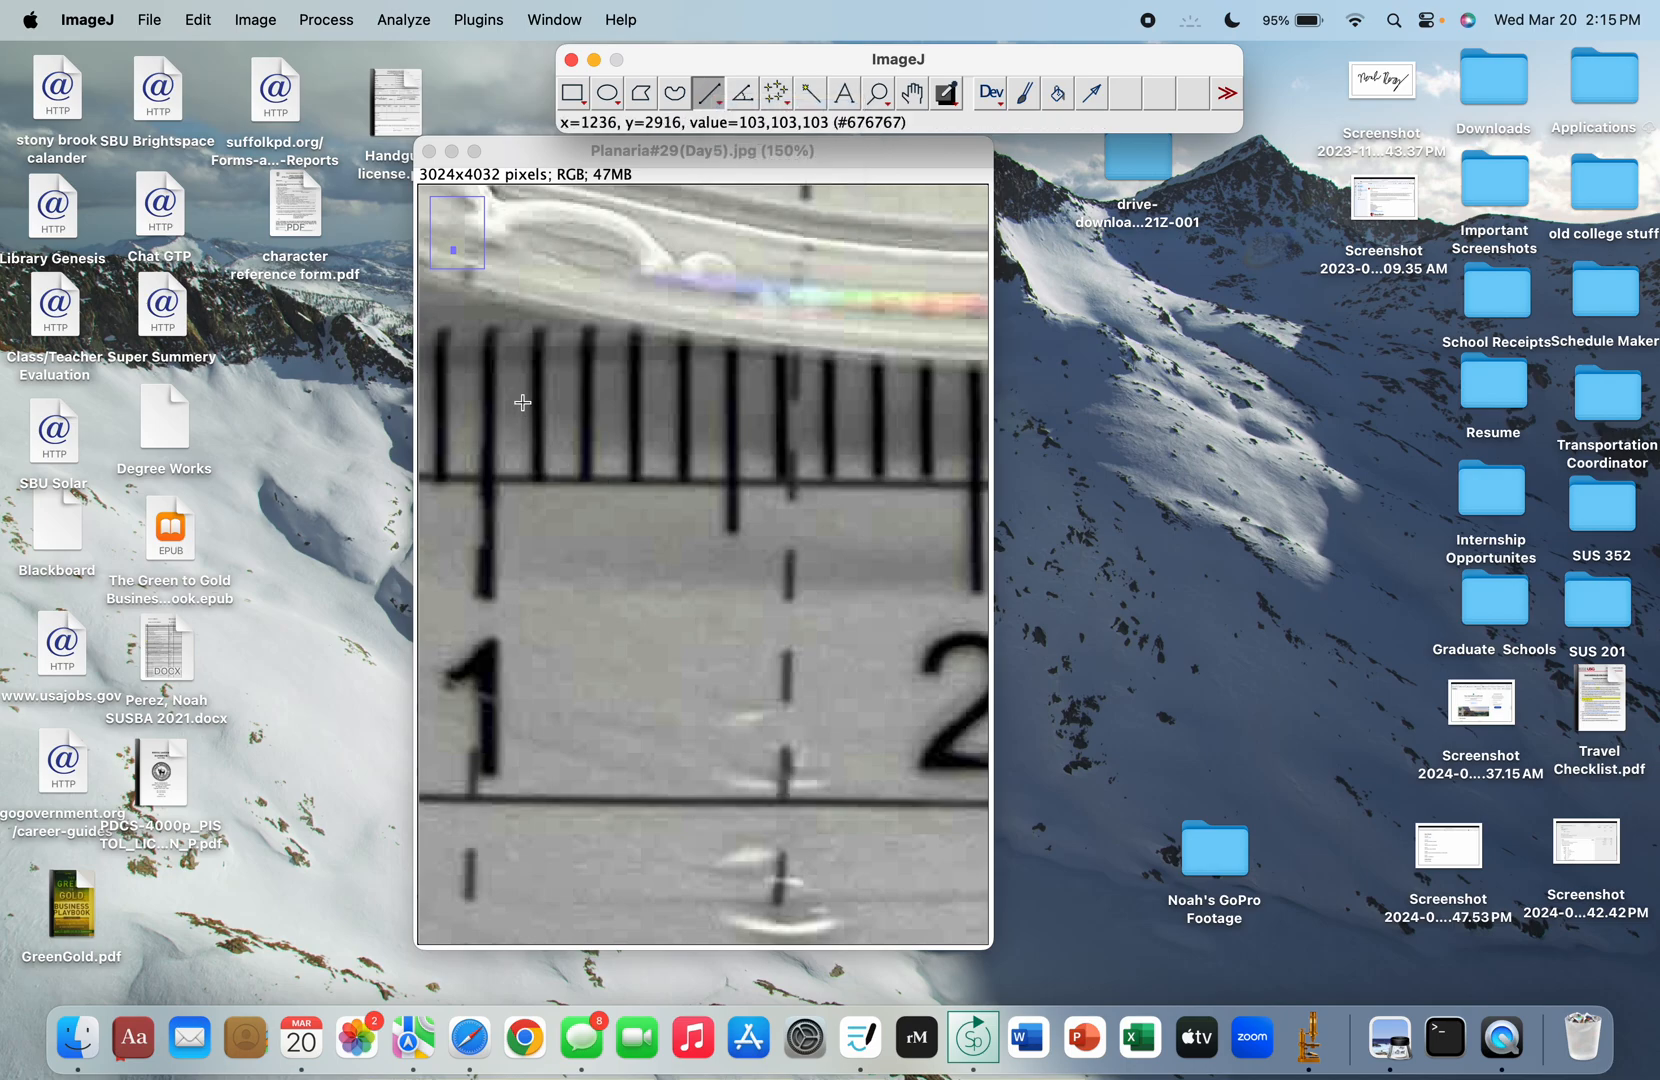
pyautogui.click(487, 359)
pyautogui.moveTo(487, 359)
pyautogui.mouseDown()
pyautogui.moveTo(963, 380)
pyautogui.moveTo(973, 343)
pyautogui.moveTo(977, 357)
pyautogui.mouseUp()
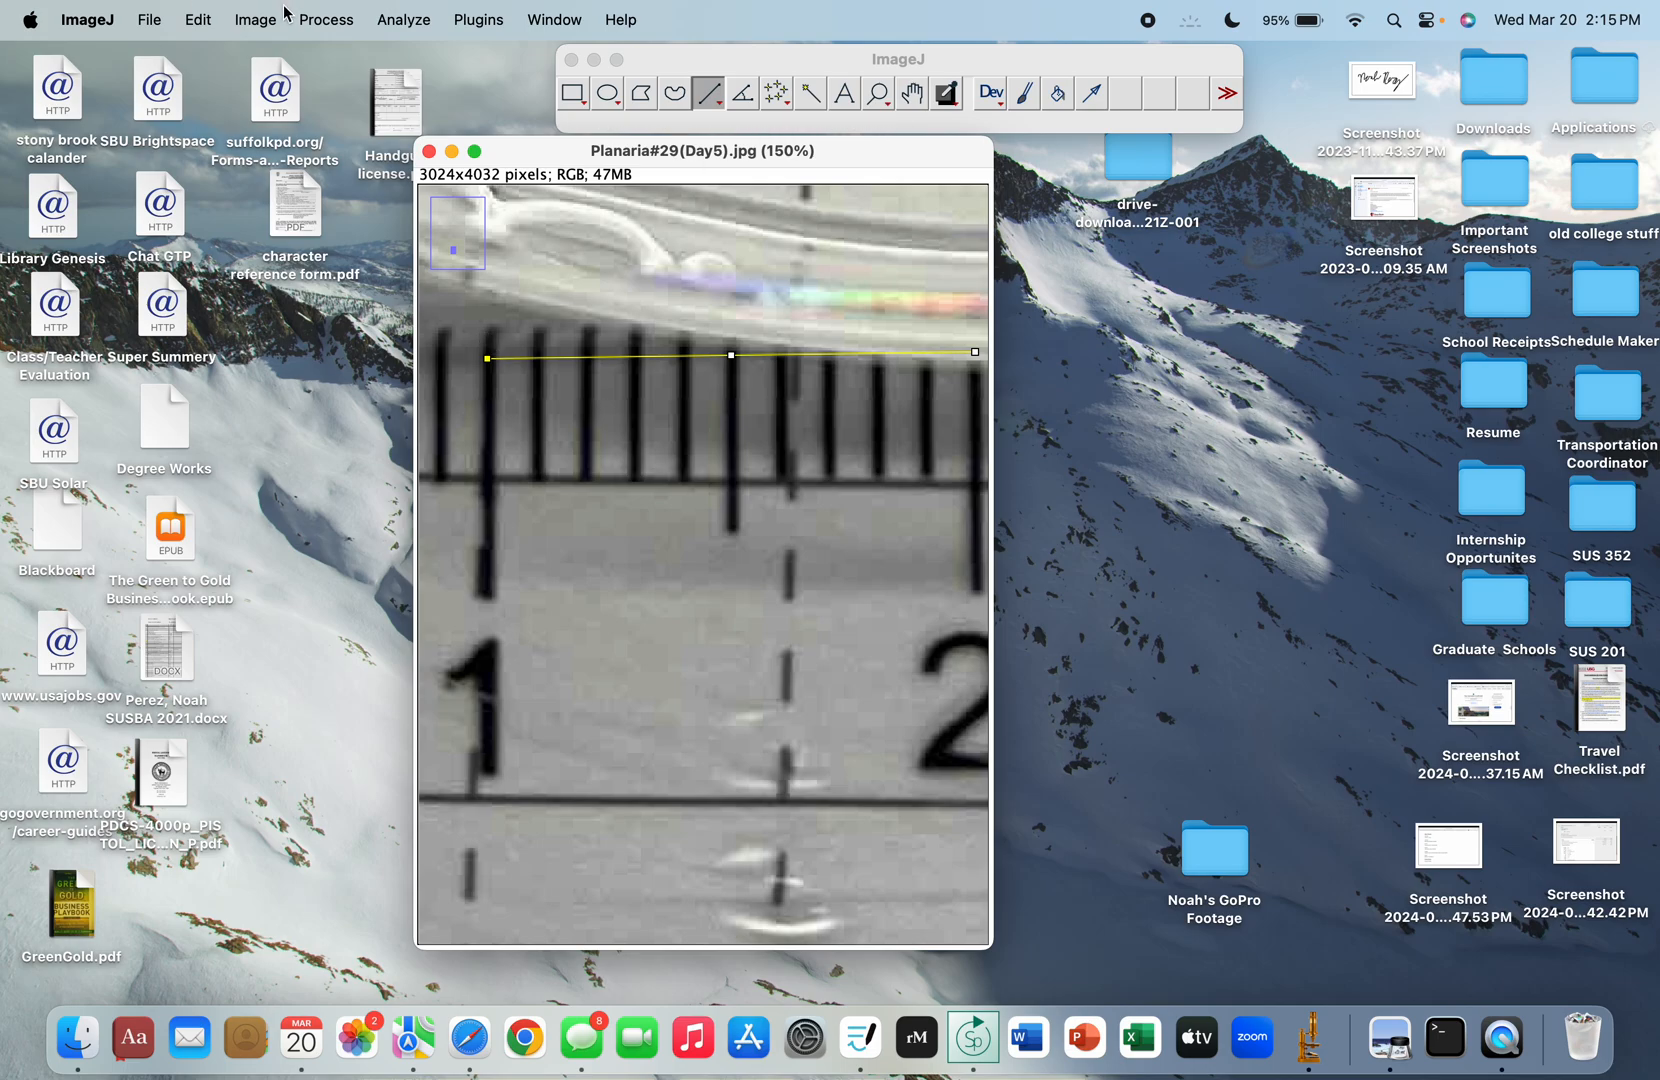
# Step: Set the image scale from the drawn line with a known distance of 1 and cm as unit, and deselect the line
pyautogui.click(423, 24)
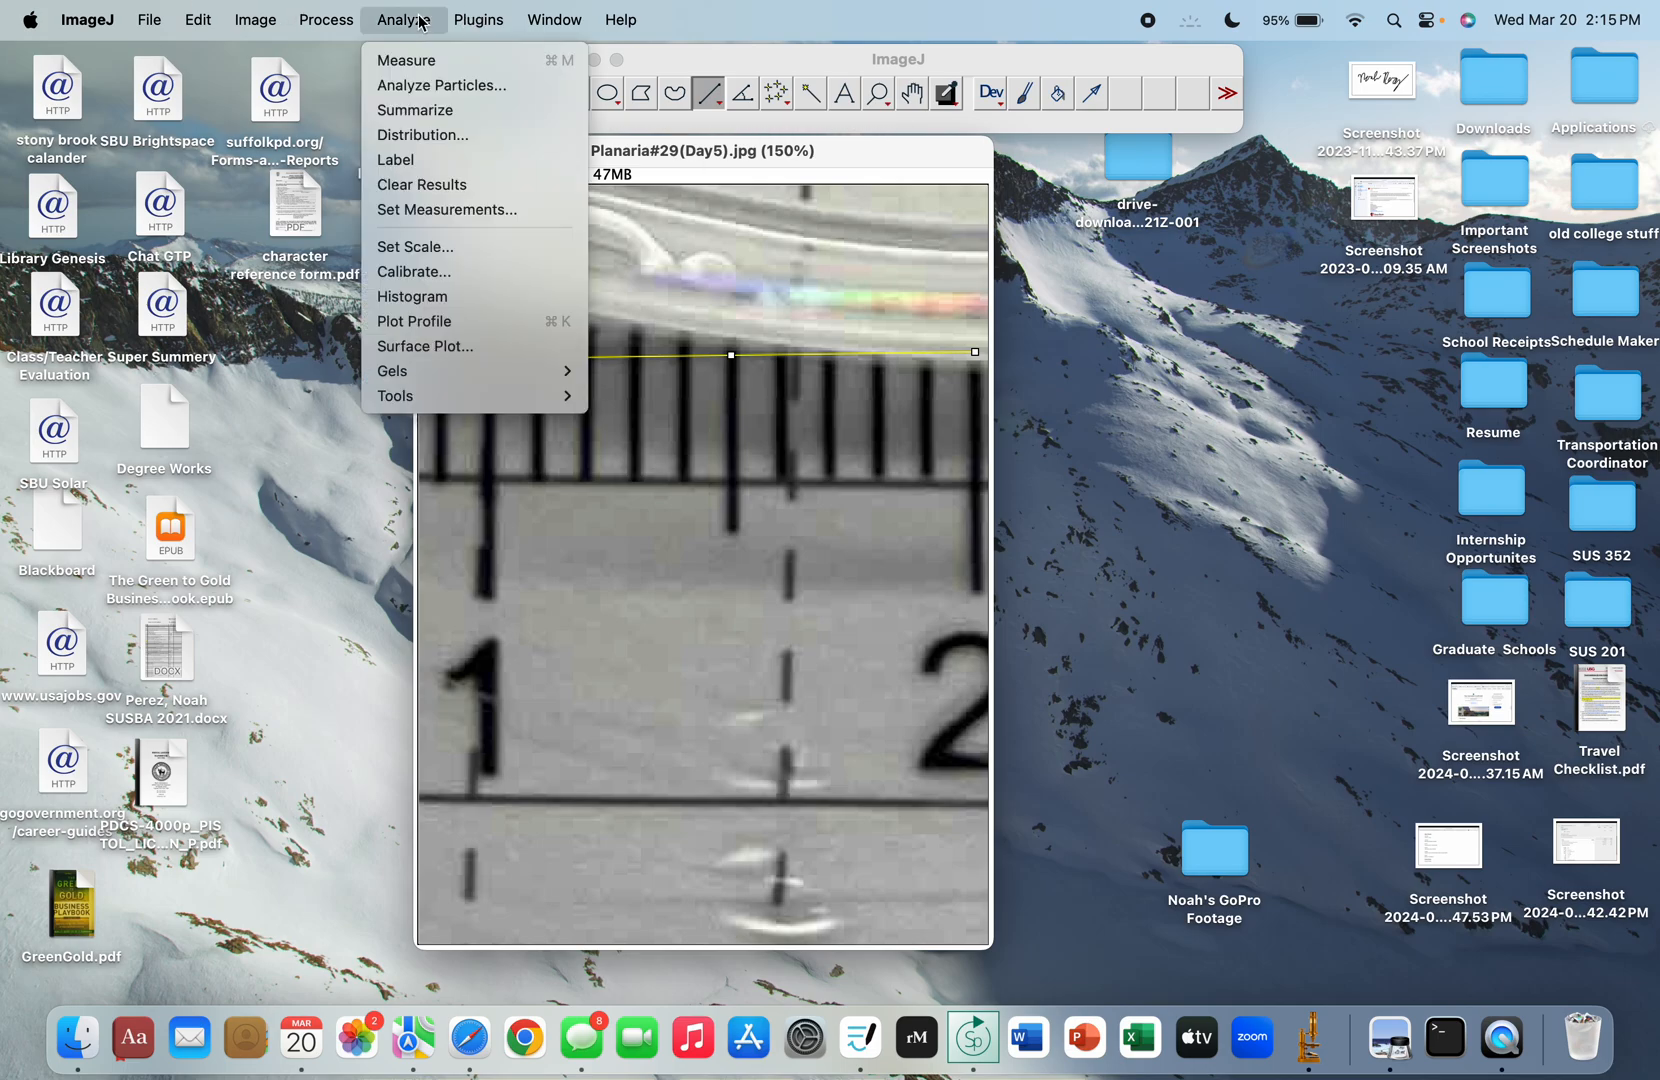
pyautogui.click(468, 249)
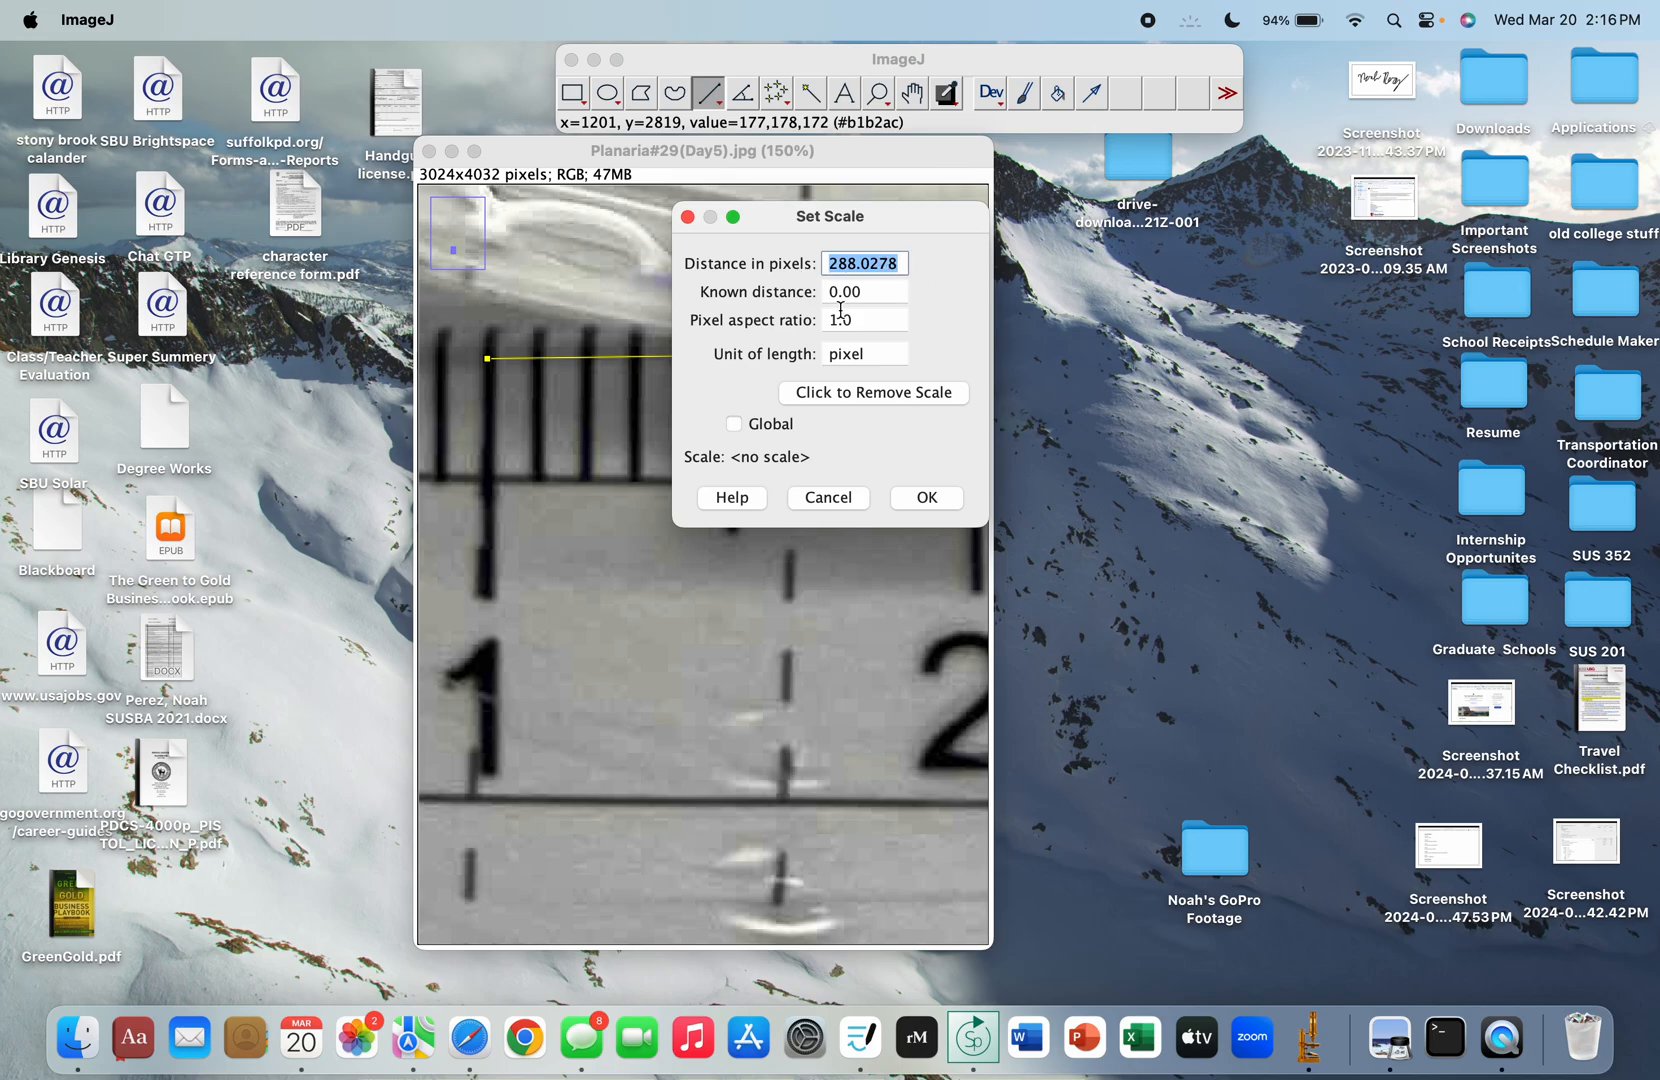
pyautogui.click(876, 293)
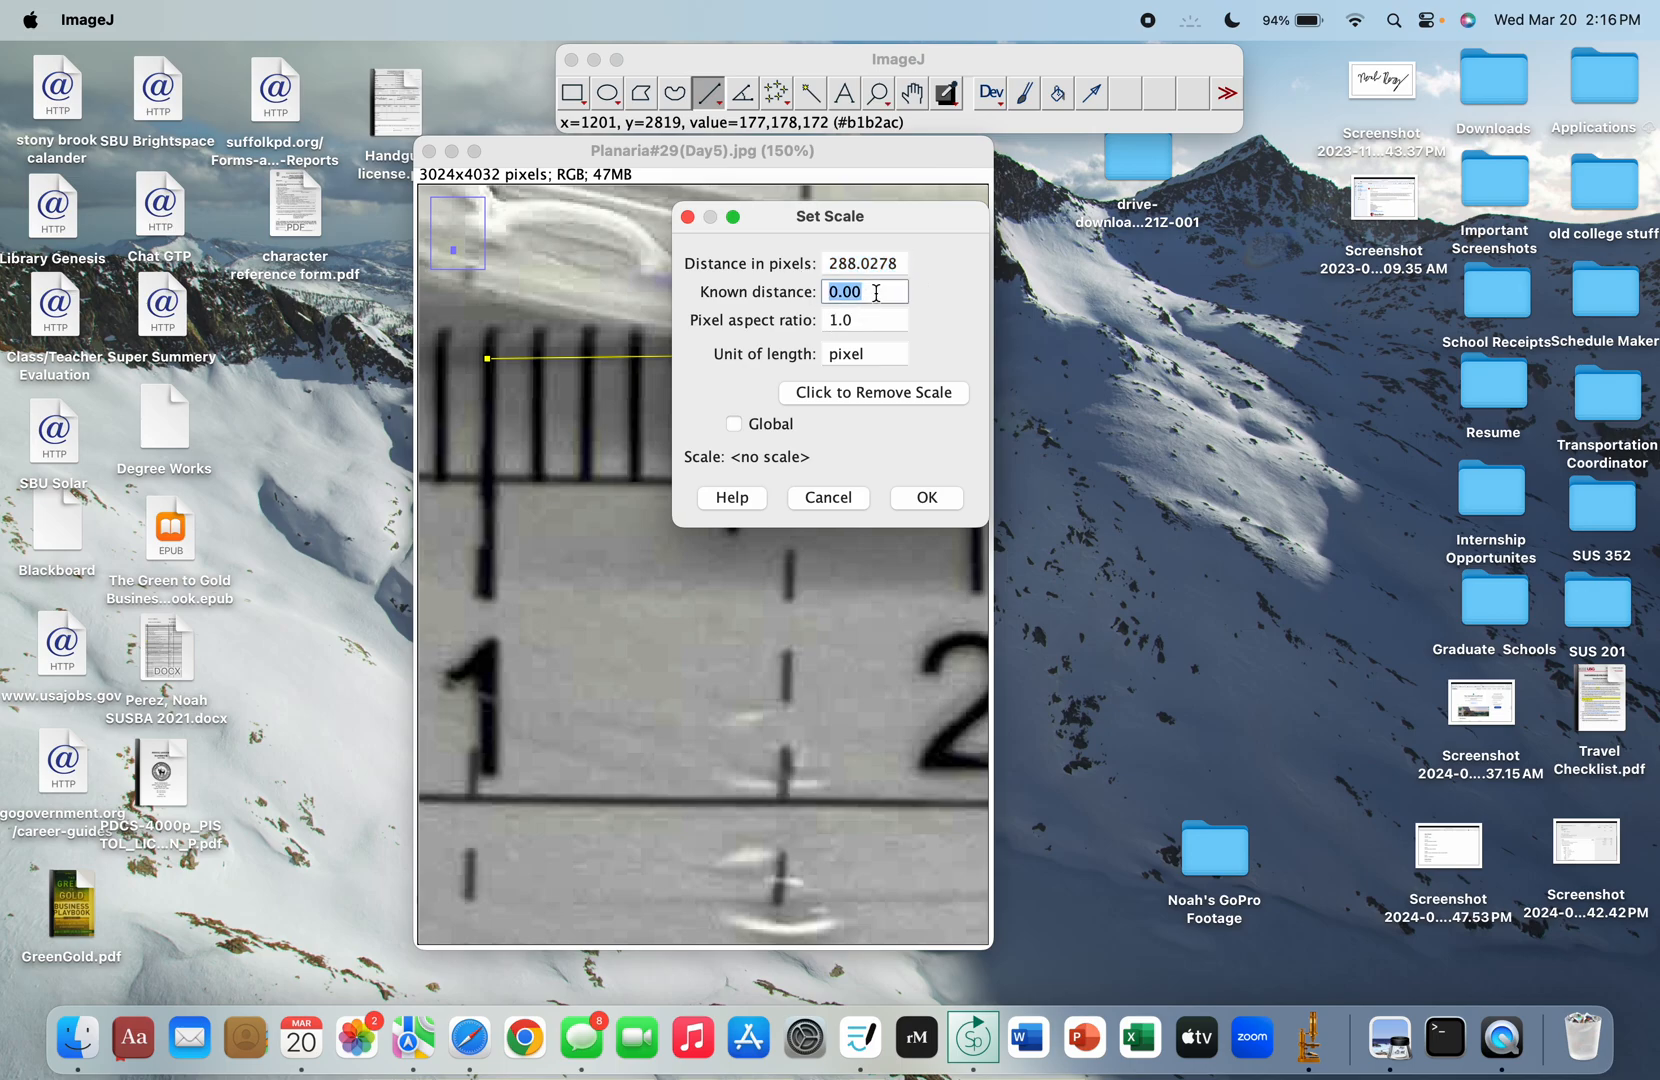
pyautogui.write('1')
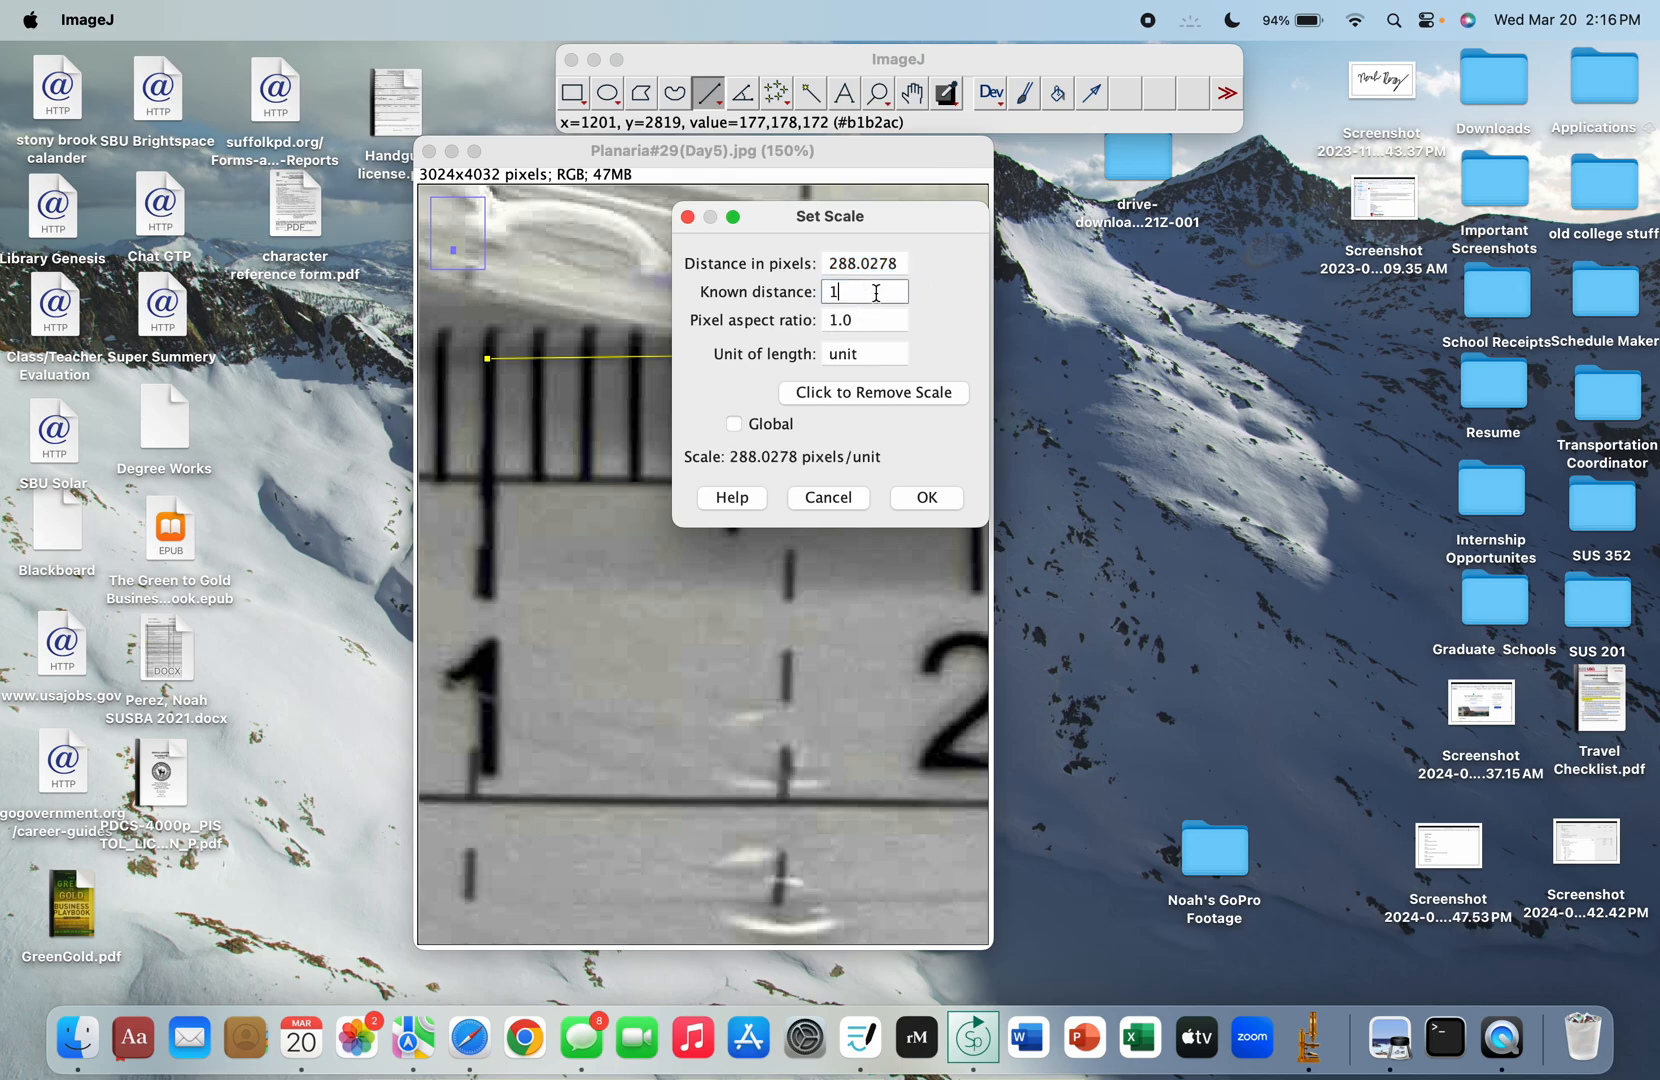
pyautogui.click(886, 352)
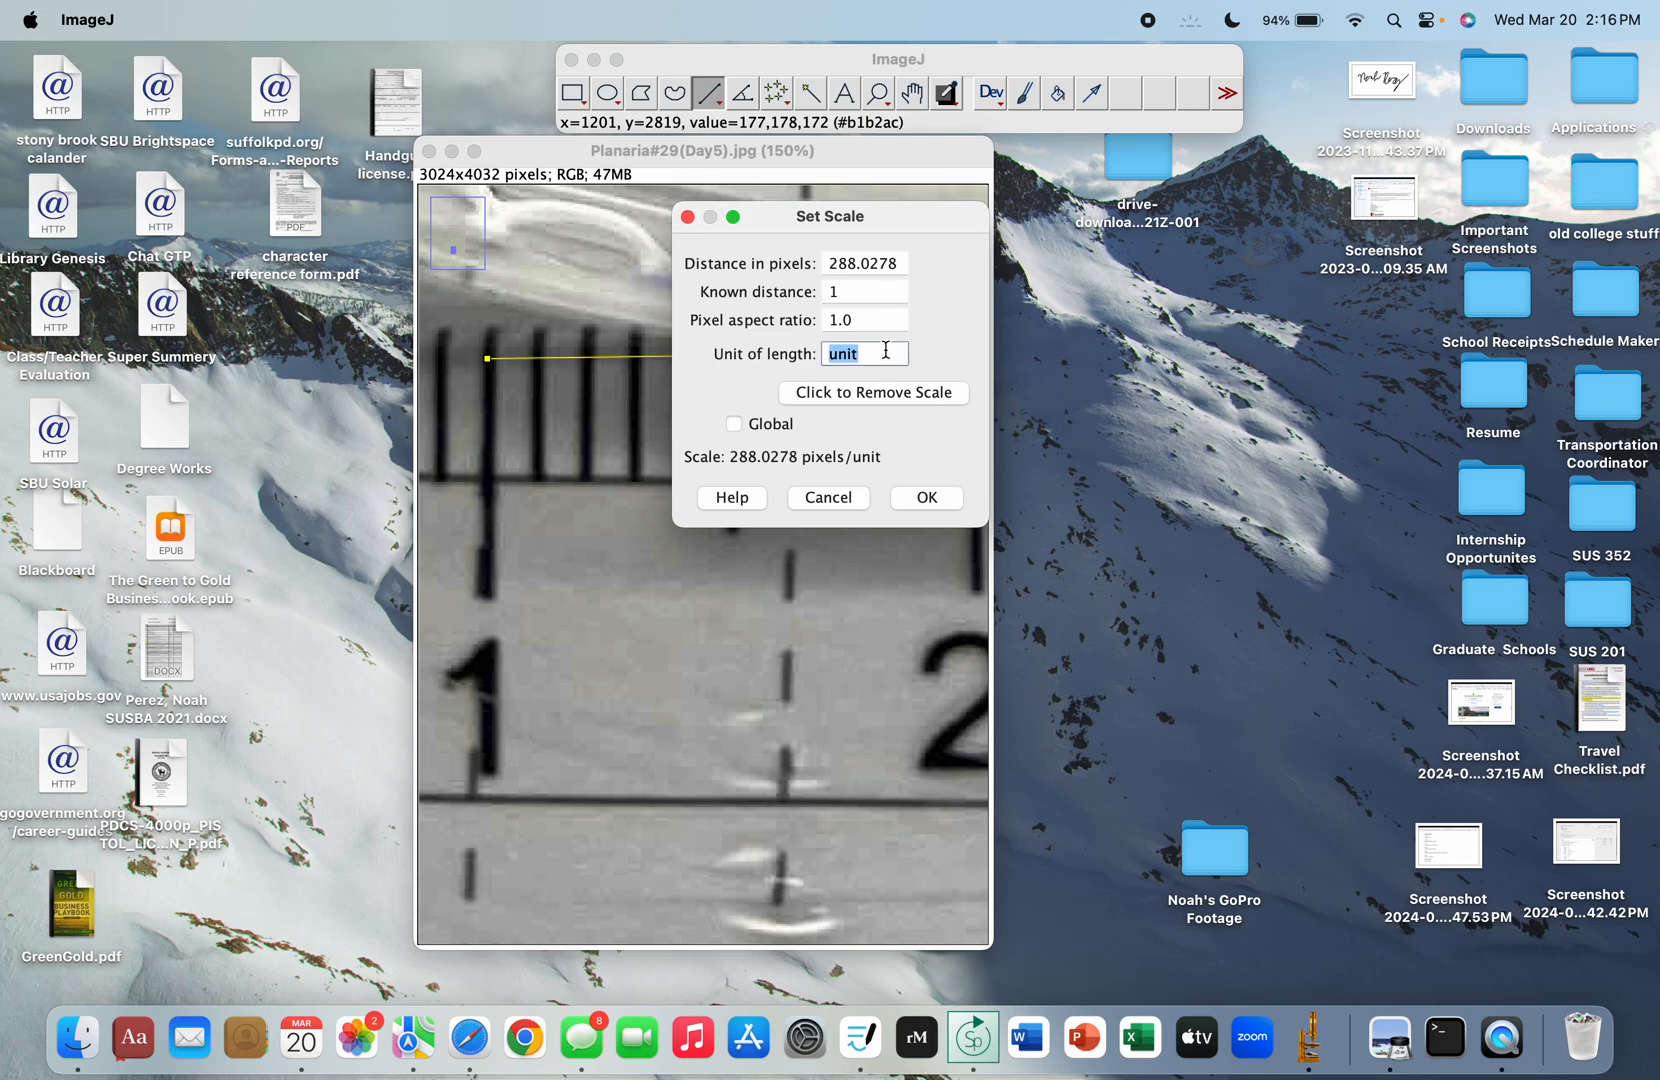
pyautogui.write('cm')
pyautogui.click(932, 495)
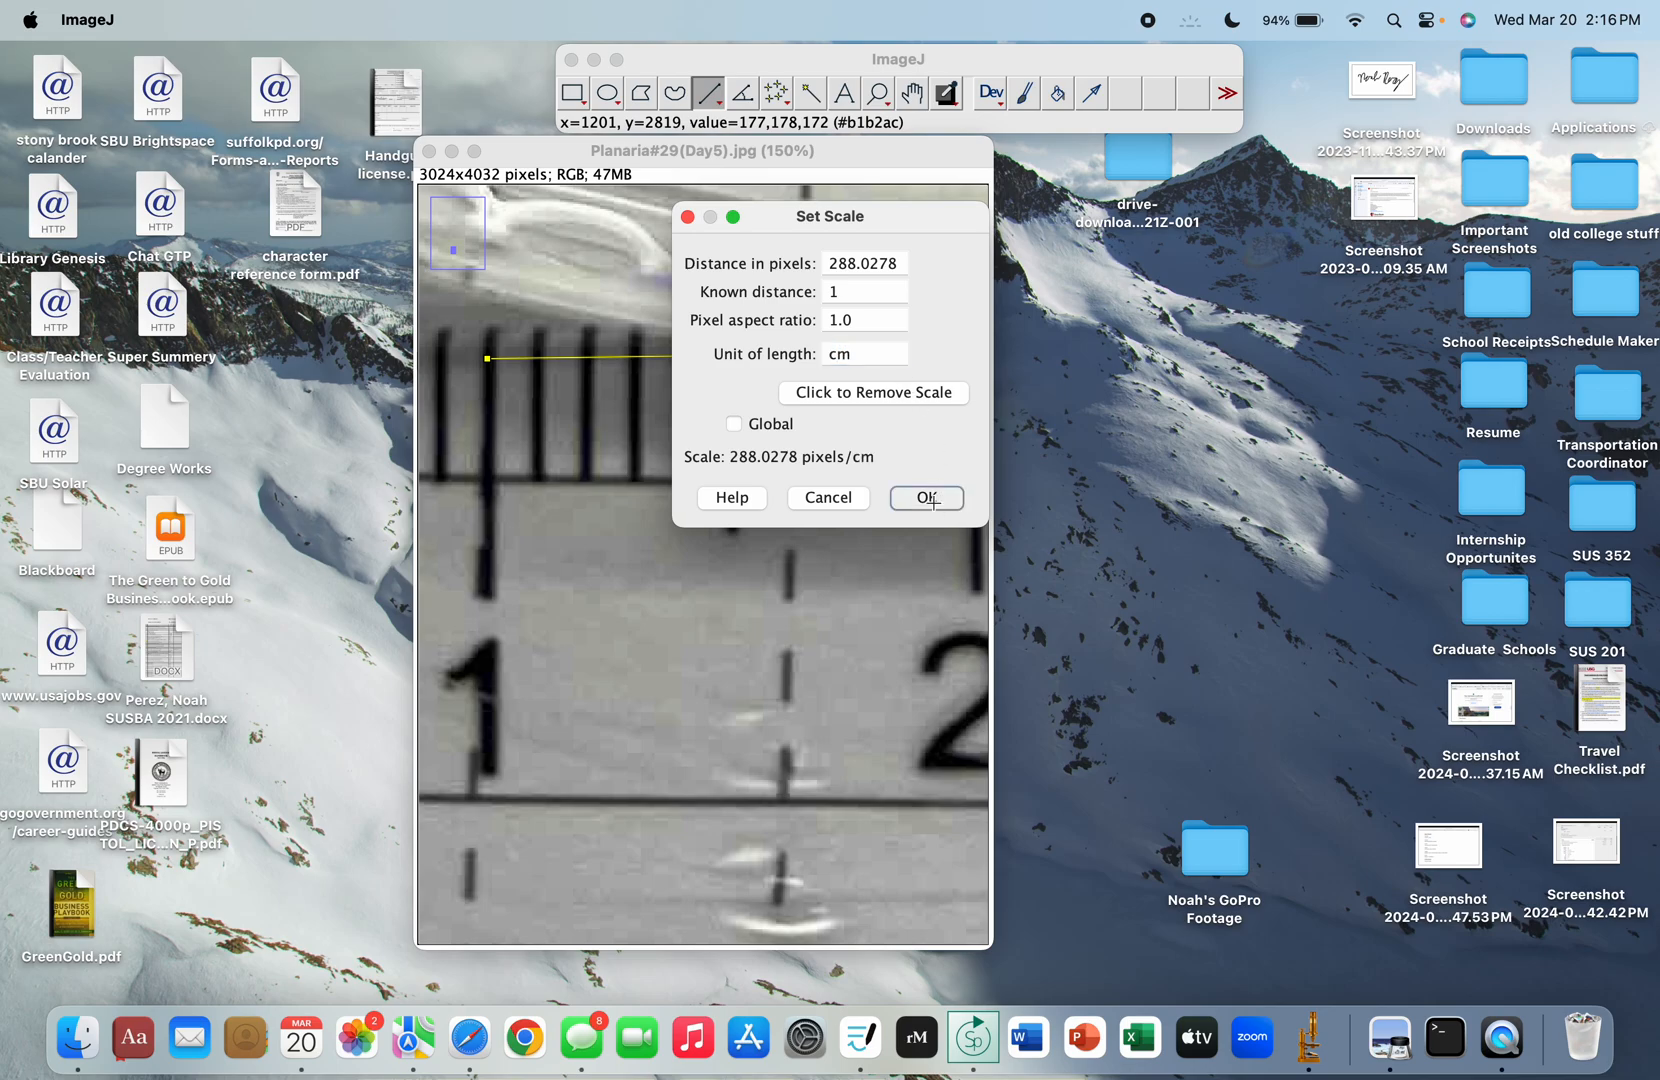
pyautogui.click(727, 549)
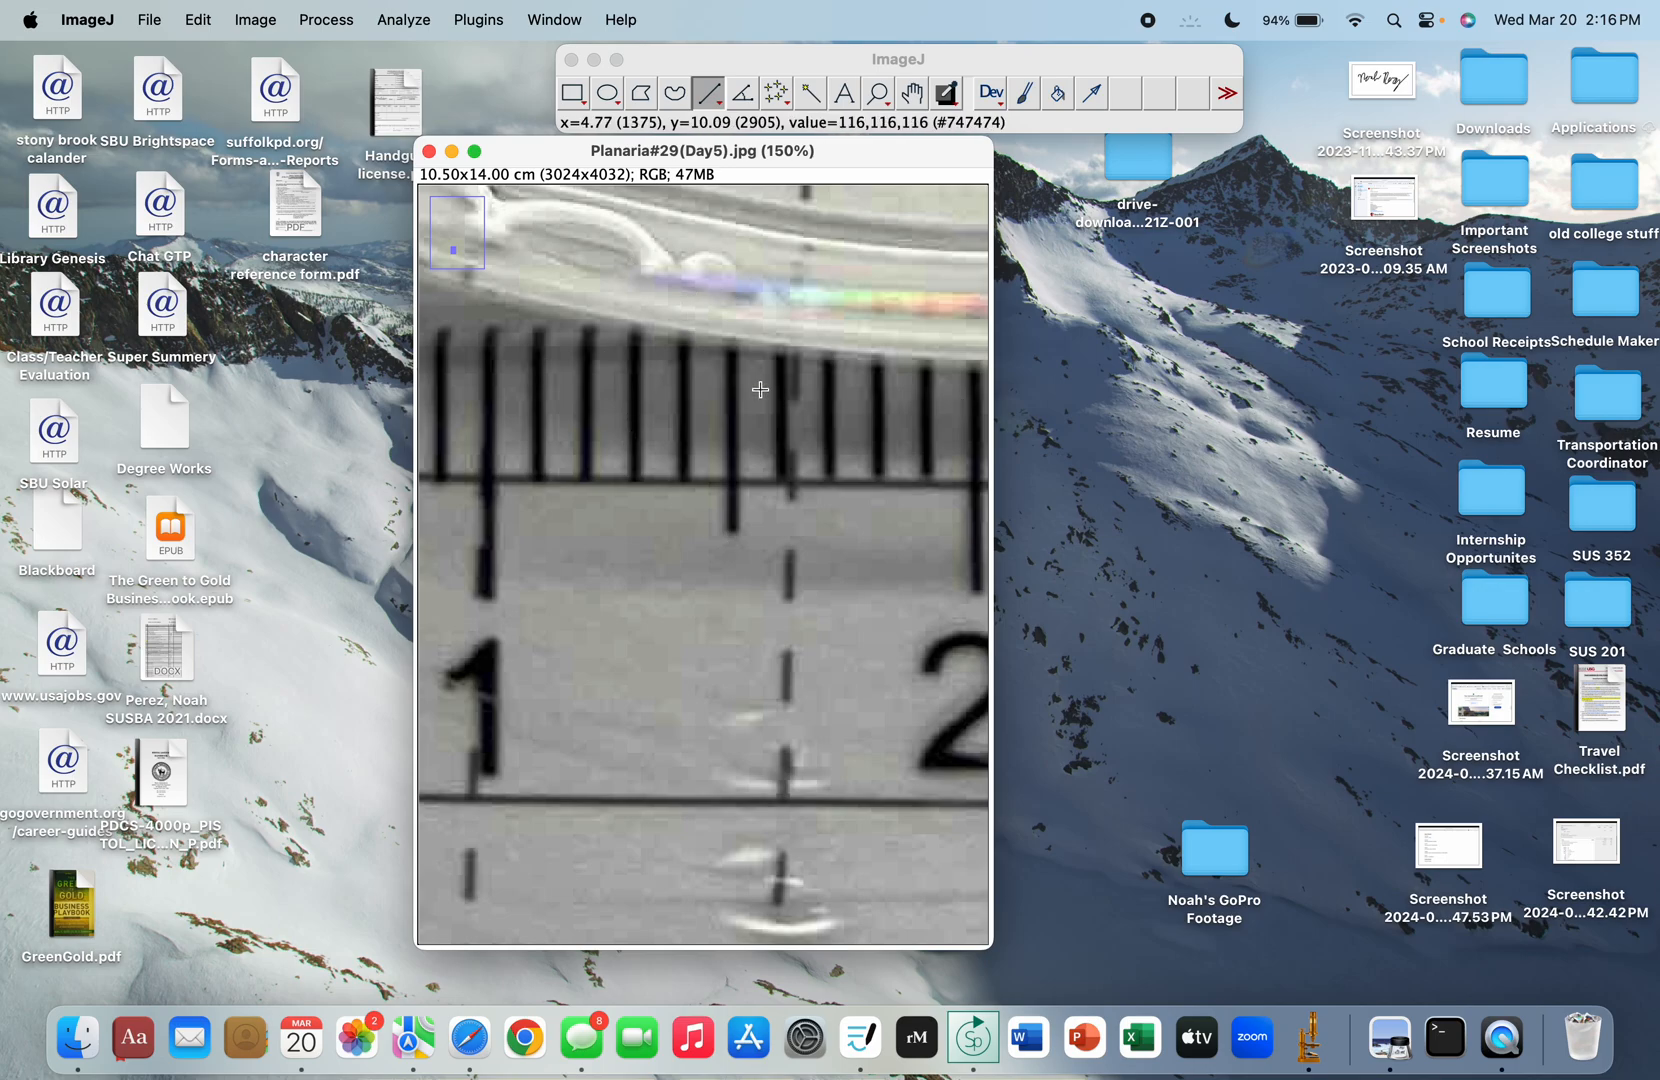
# Step: Trace the planaria in the dish from end to end with a segmented line following the curve of its body
pyautogui.press('-')
pyautogui.press('-')
pyautogui.press('-')
pyautogui.press('-')
pyautogui.press('-')
pyautogui.press('-')
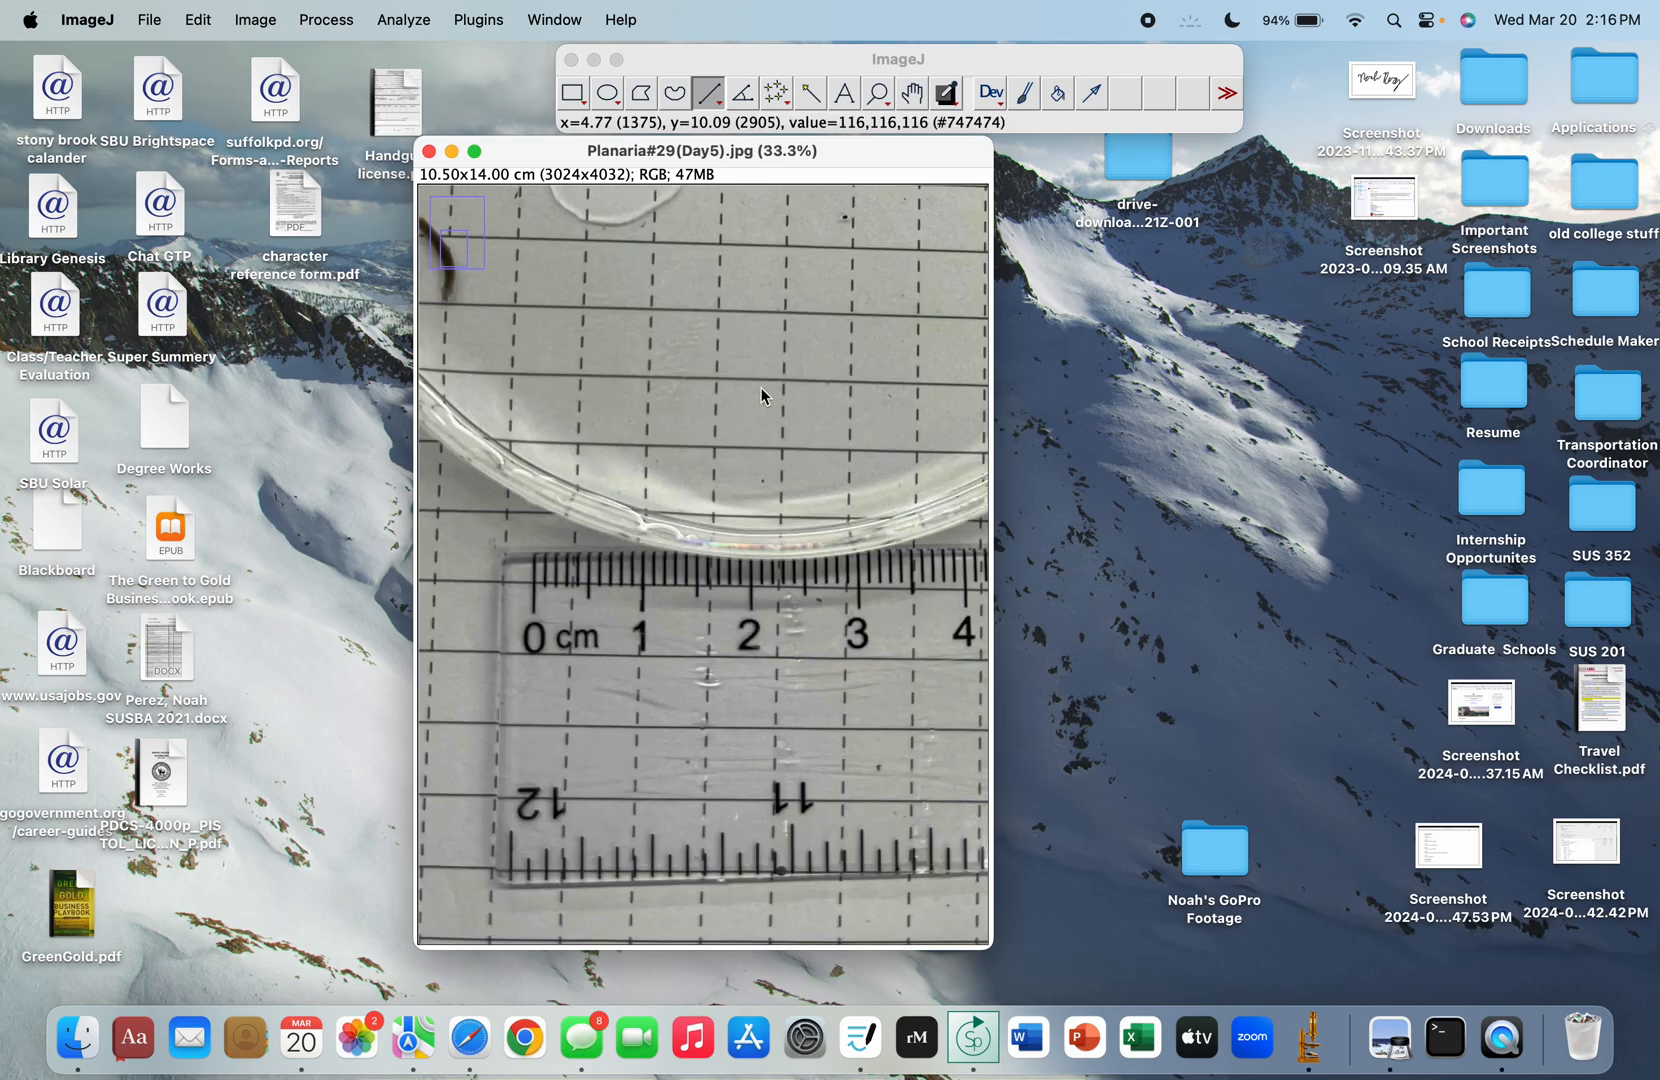
pyautogui.press('-')
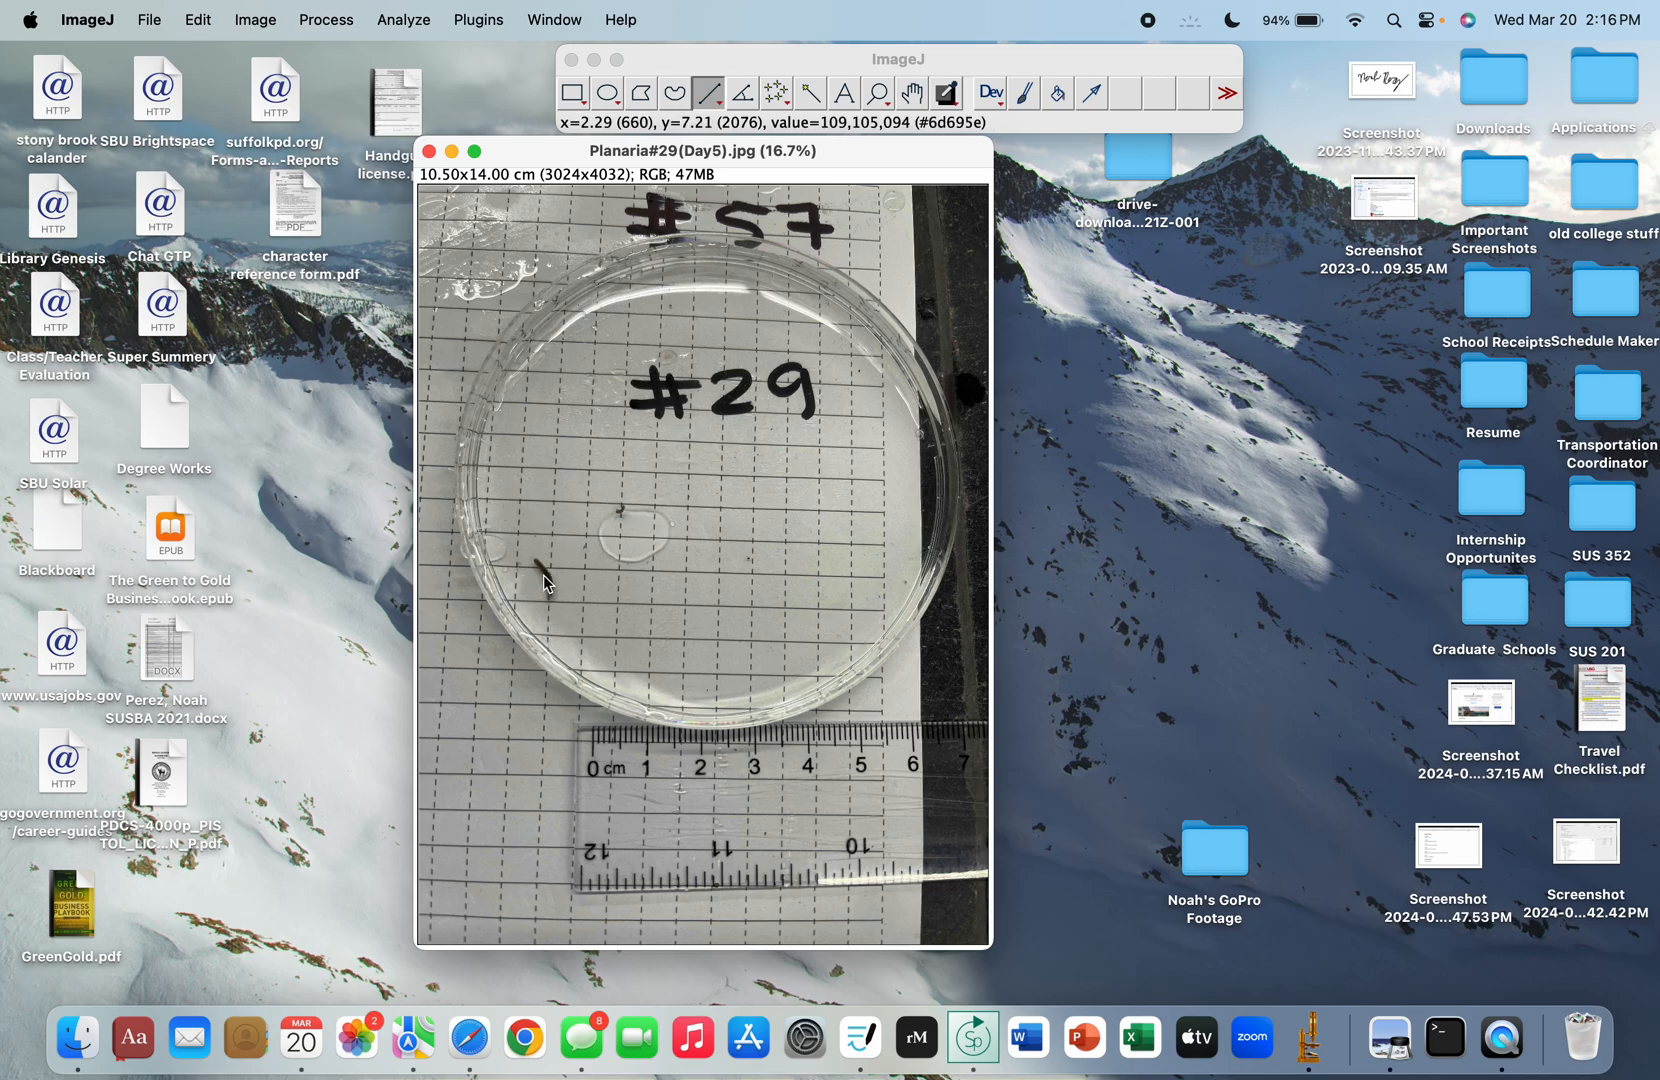
pyautogui.press('+')
pyautogui.press('+')
pyautogui.press('+')
pyautogui.press('+')
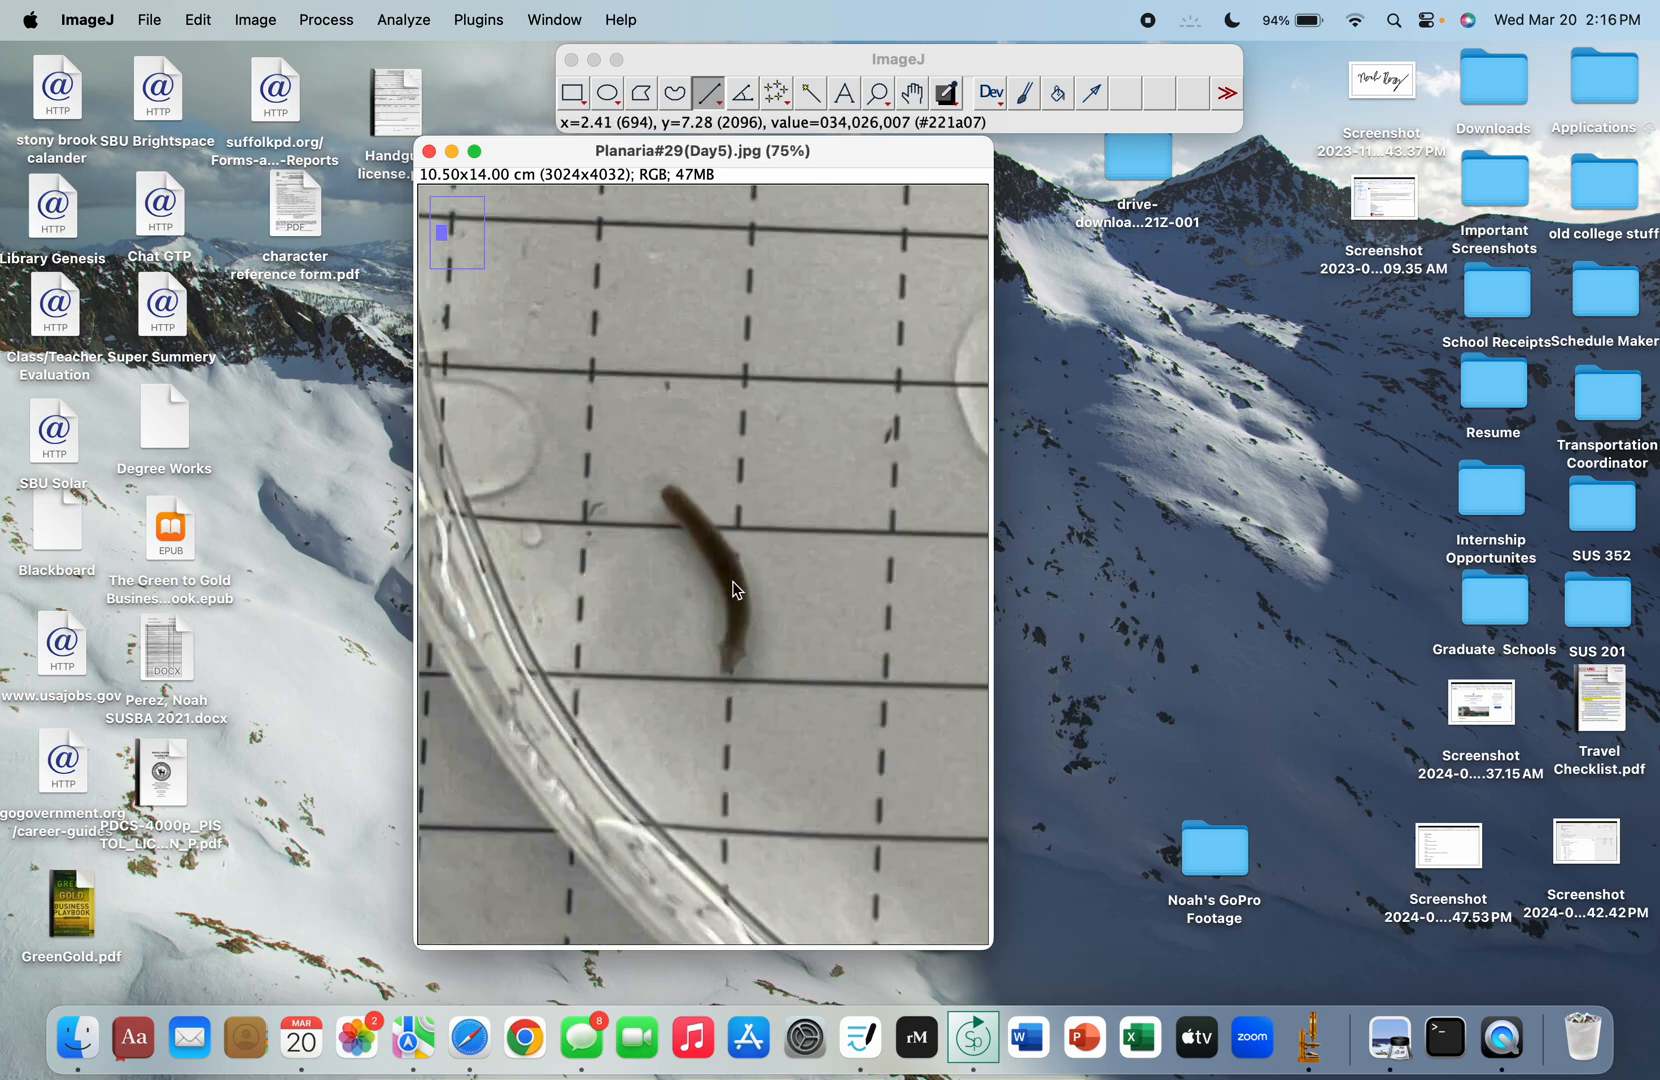
pyautogui.press('+')
pyautogui.press('+')
pyautogui.press('+')
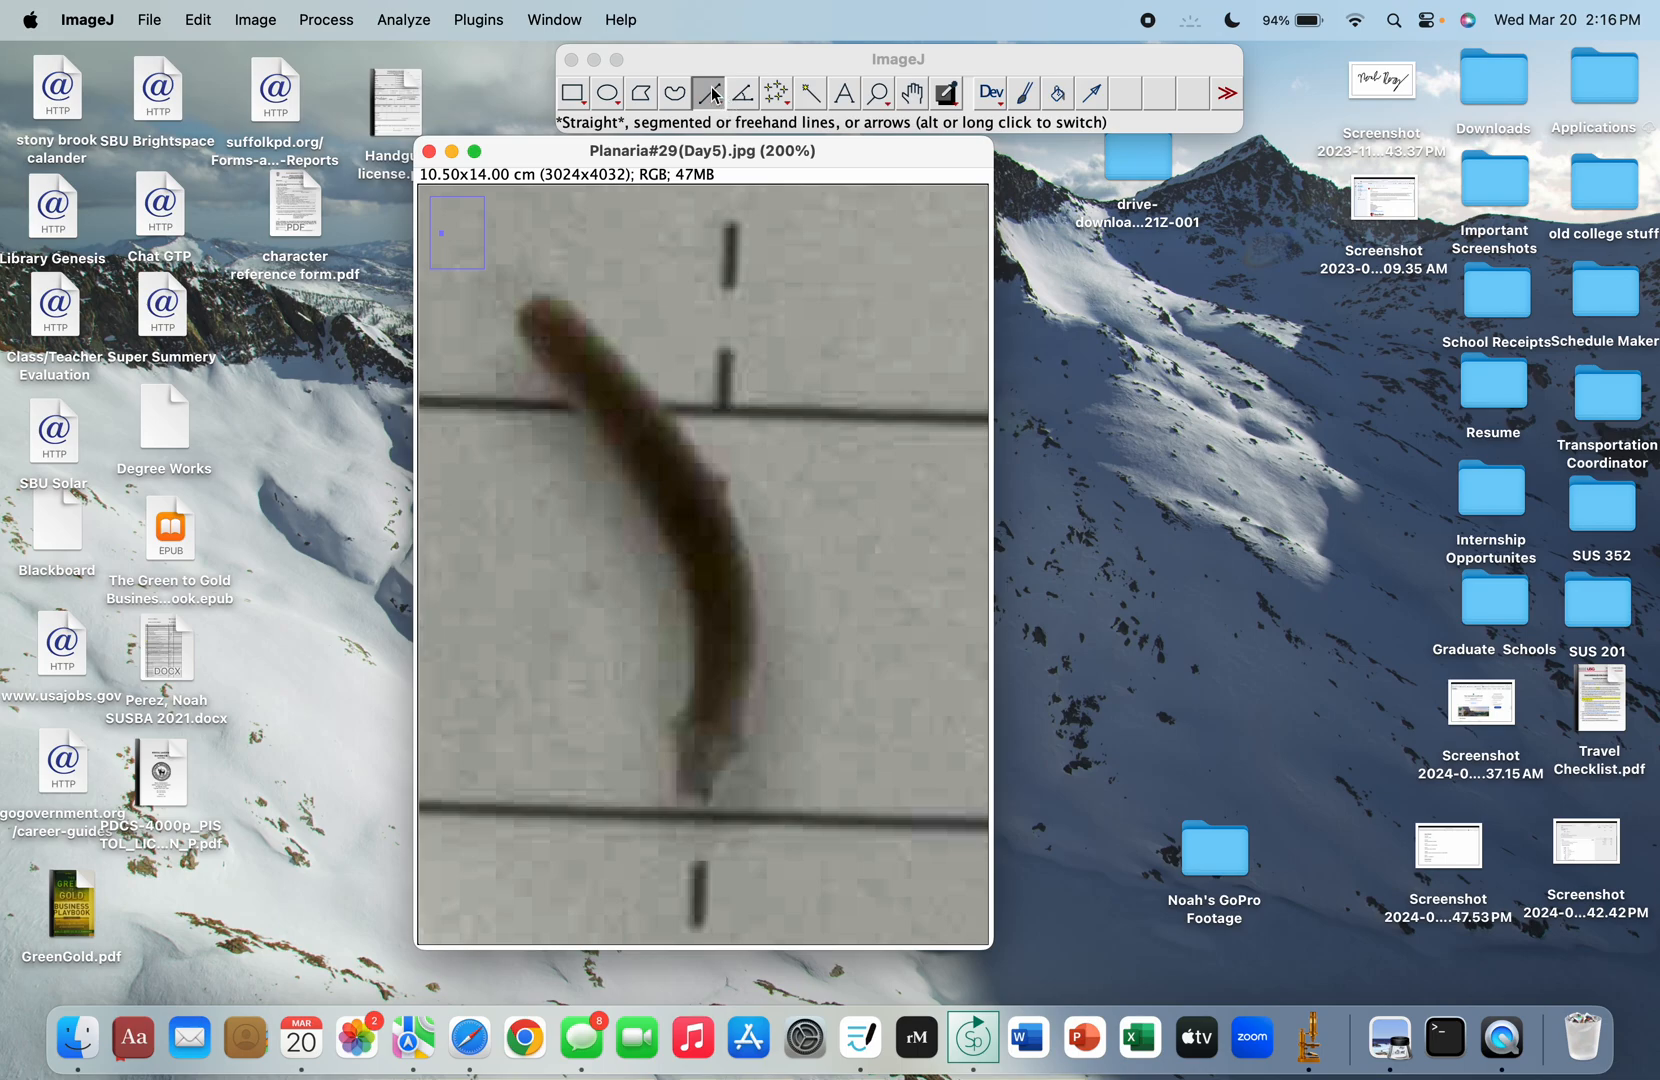
pyautogui.click(713, 94)
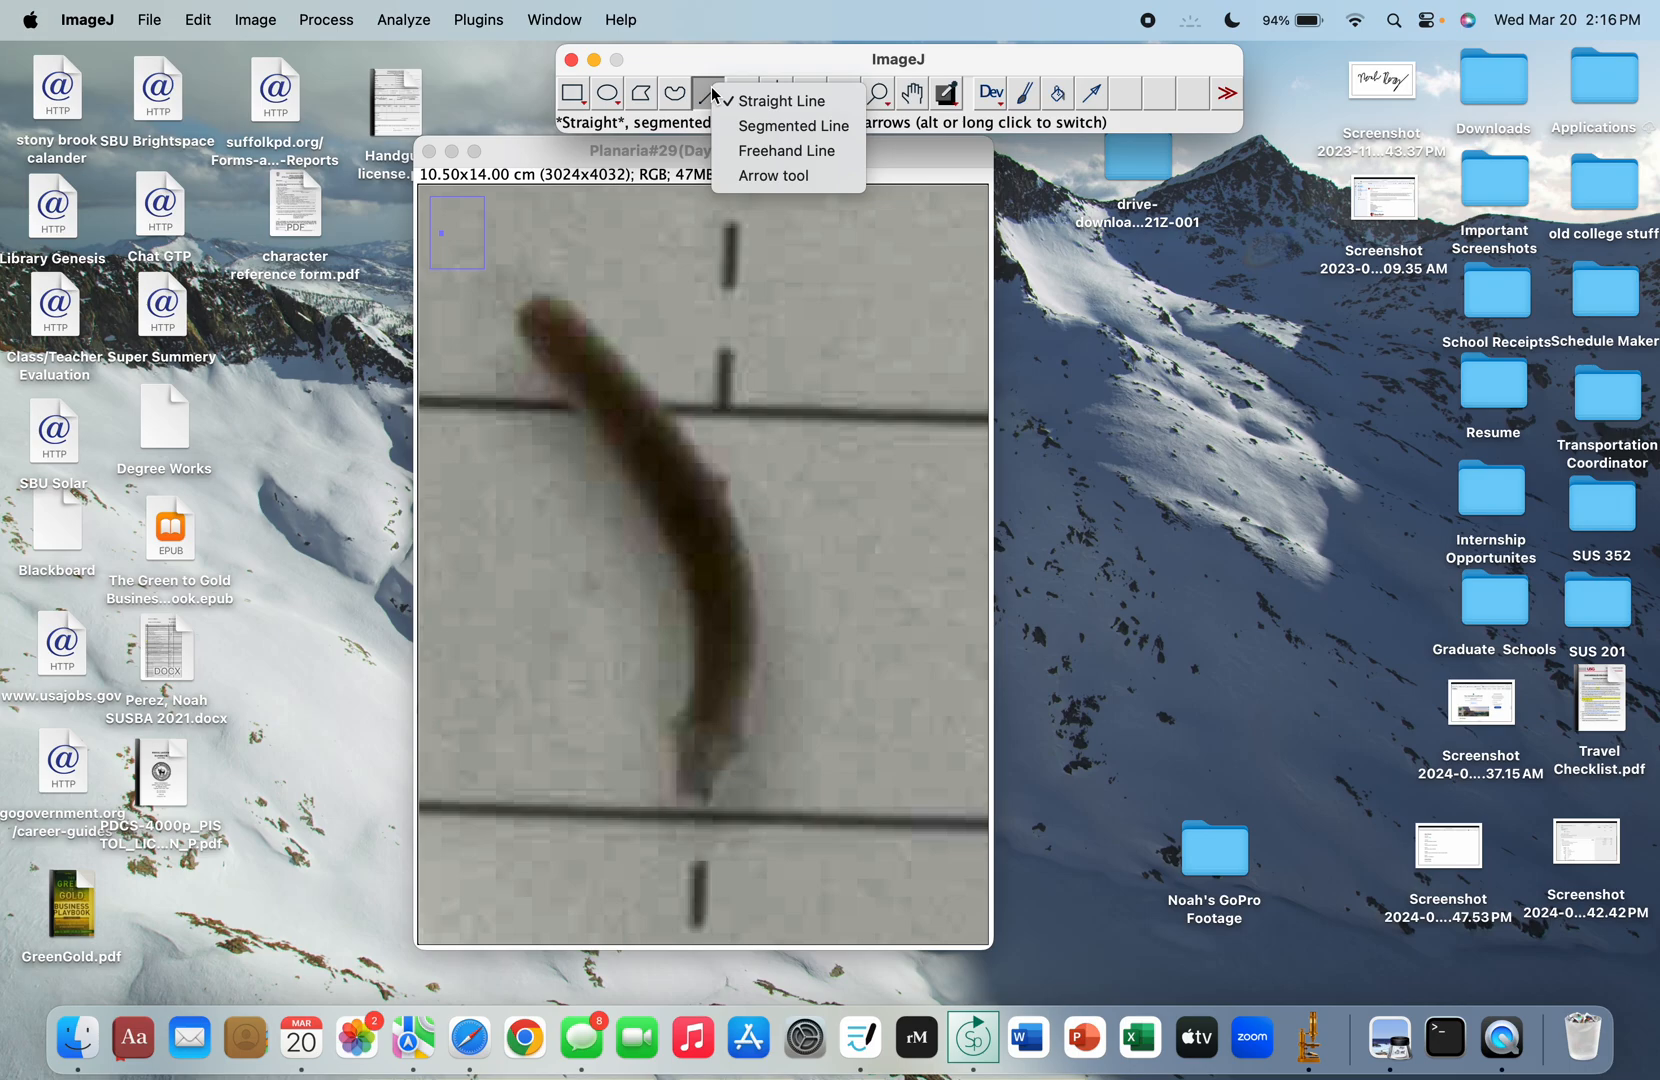
pyautogui.click(752, 128)
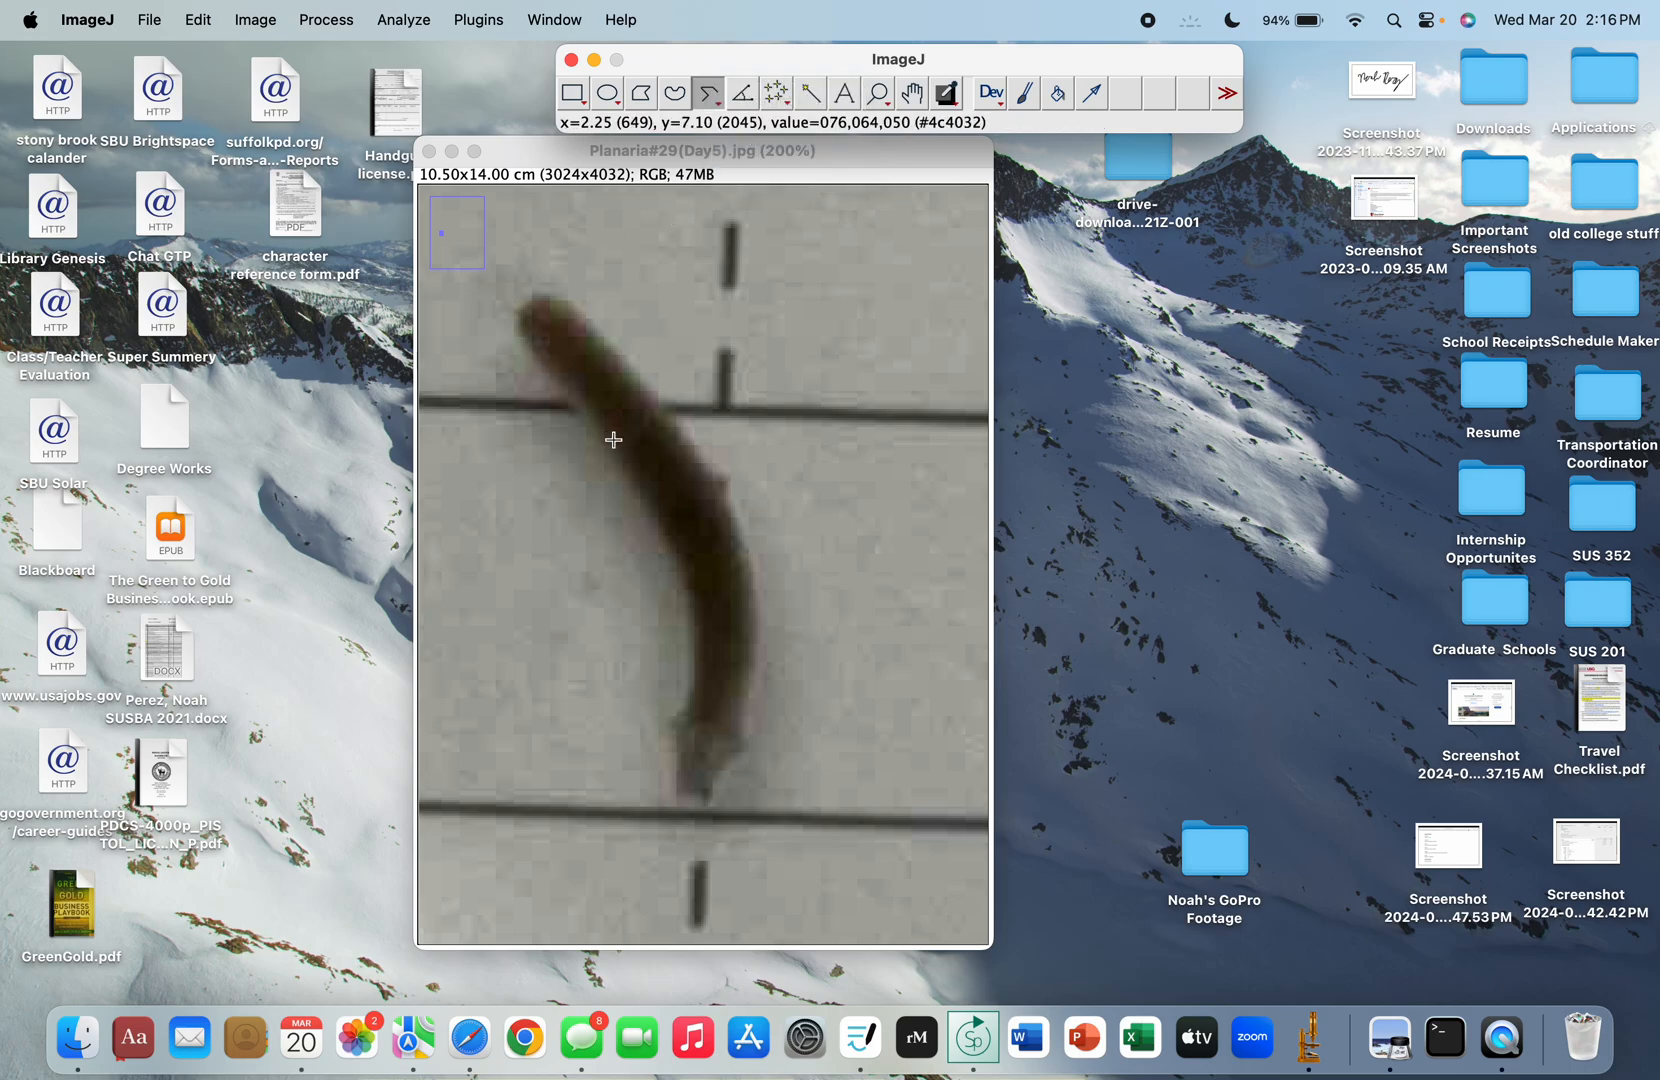
pyautogui.click(526, 304)
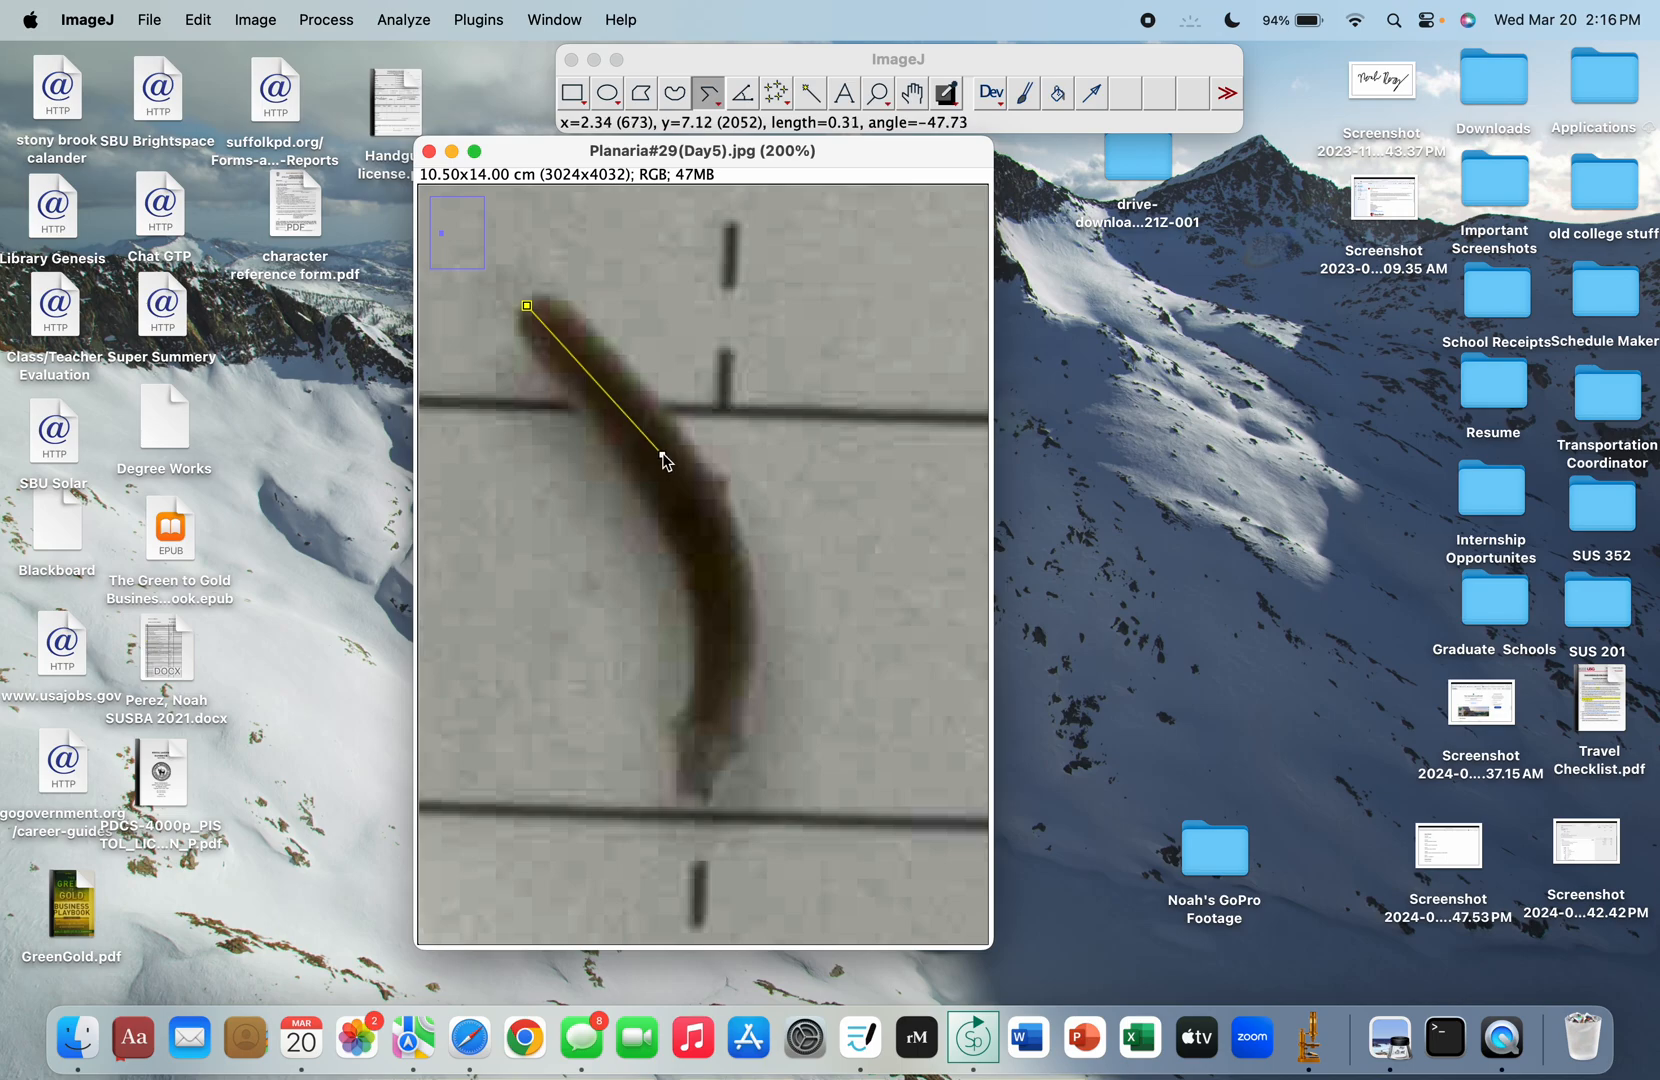
pyautogui.click(605, 392)
pyautogui.click(686, 502)
pyautogui.click(716, 568)
pyautogui.click(722, 650)
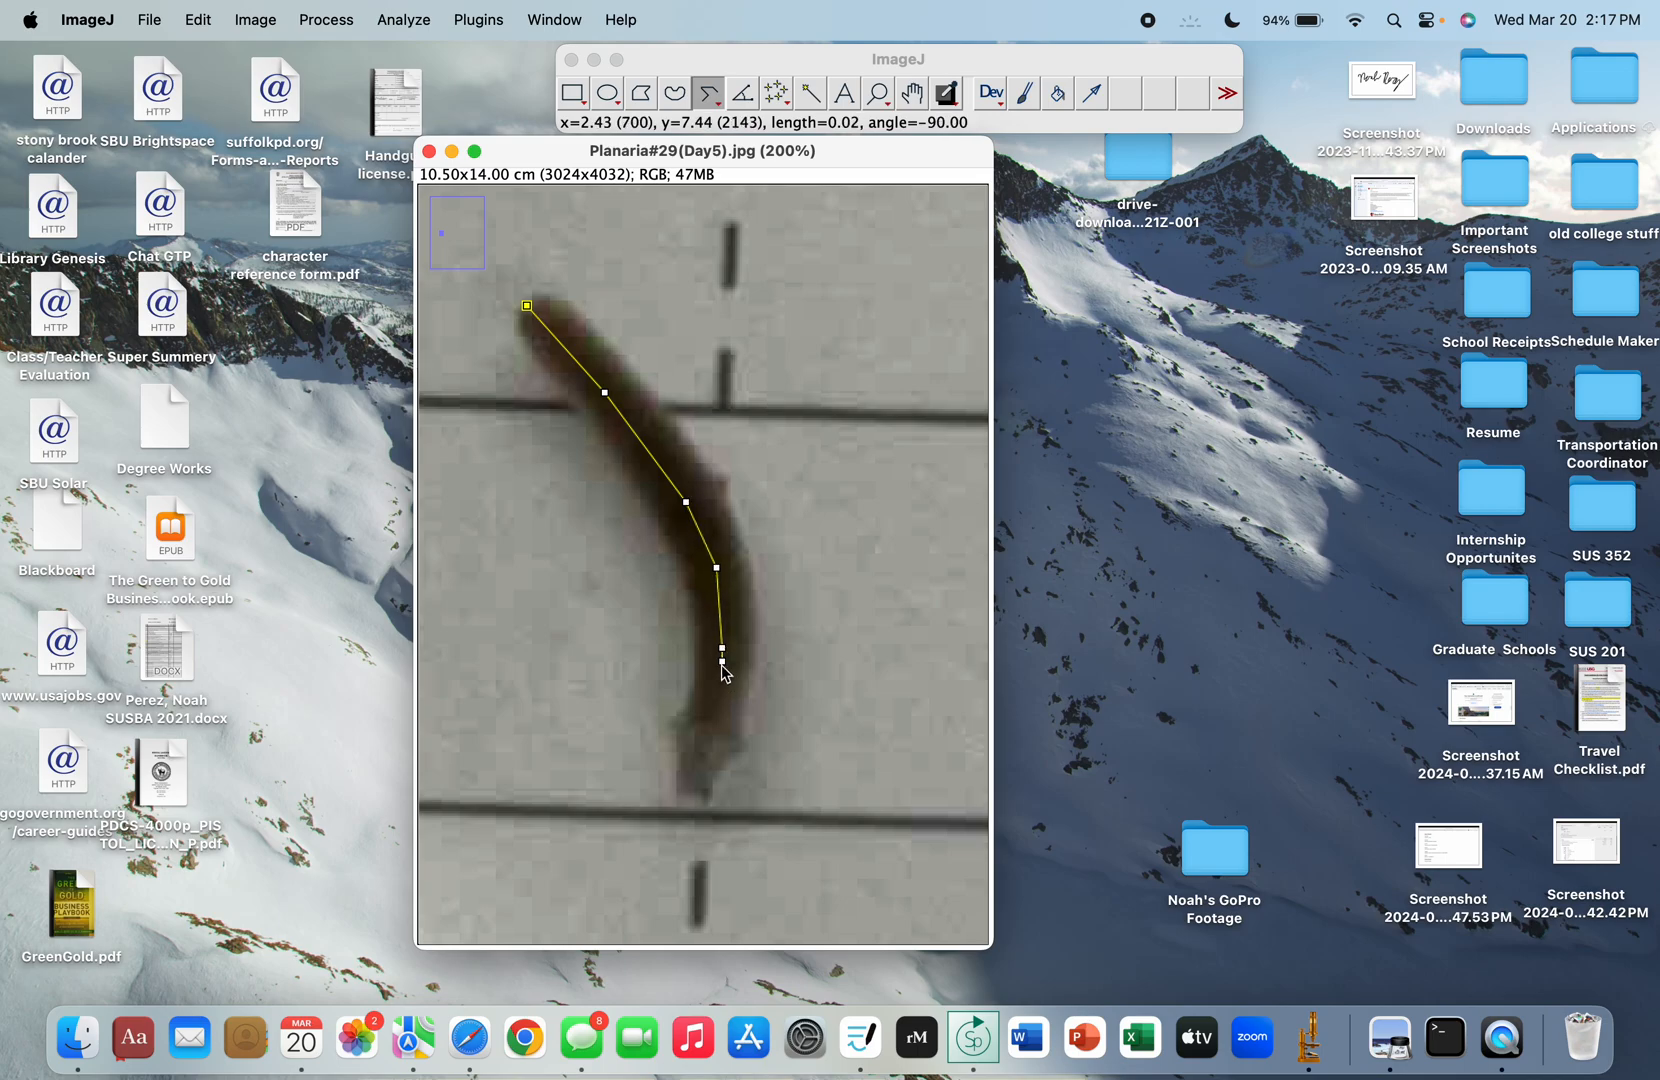
pyautogui.click(716, 713)
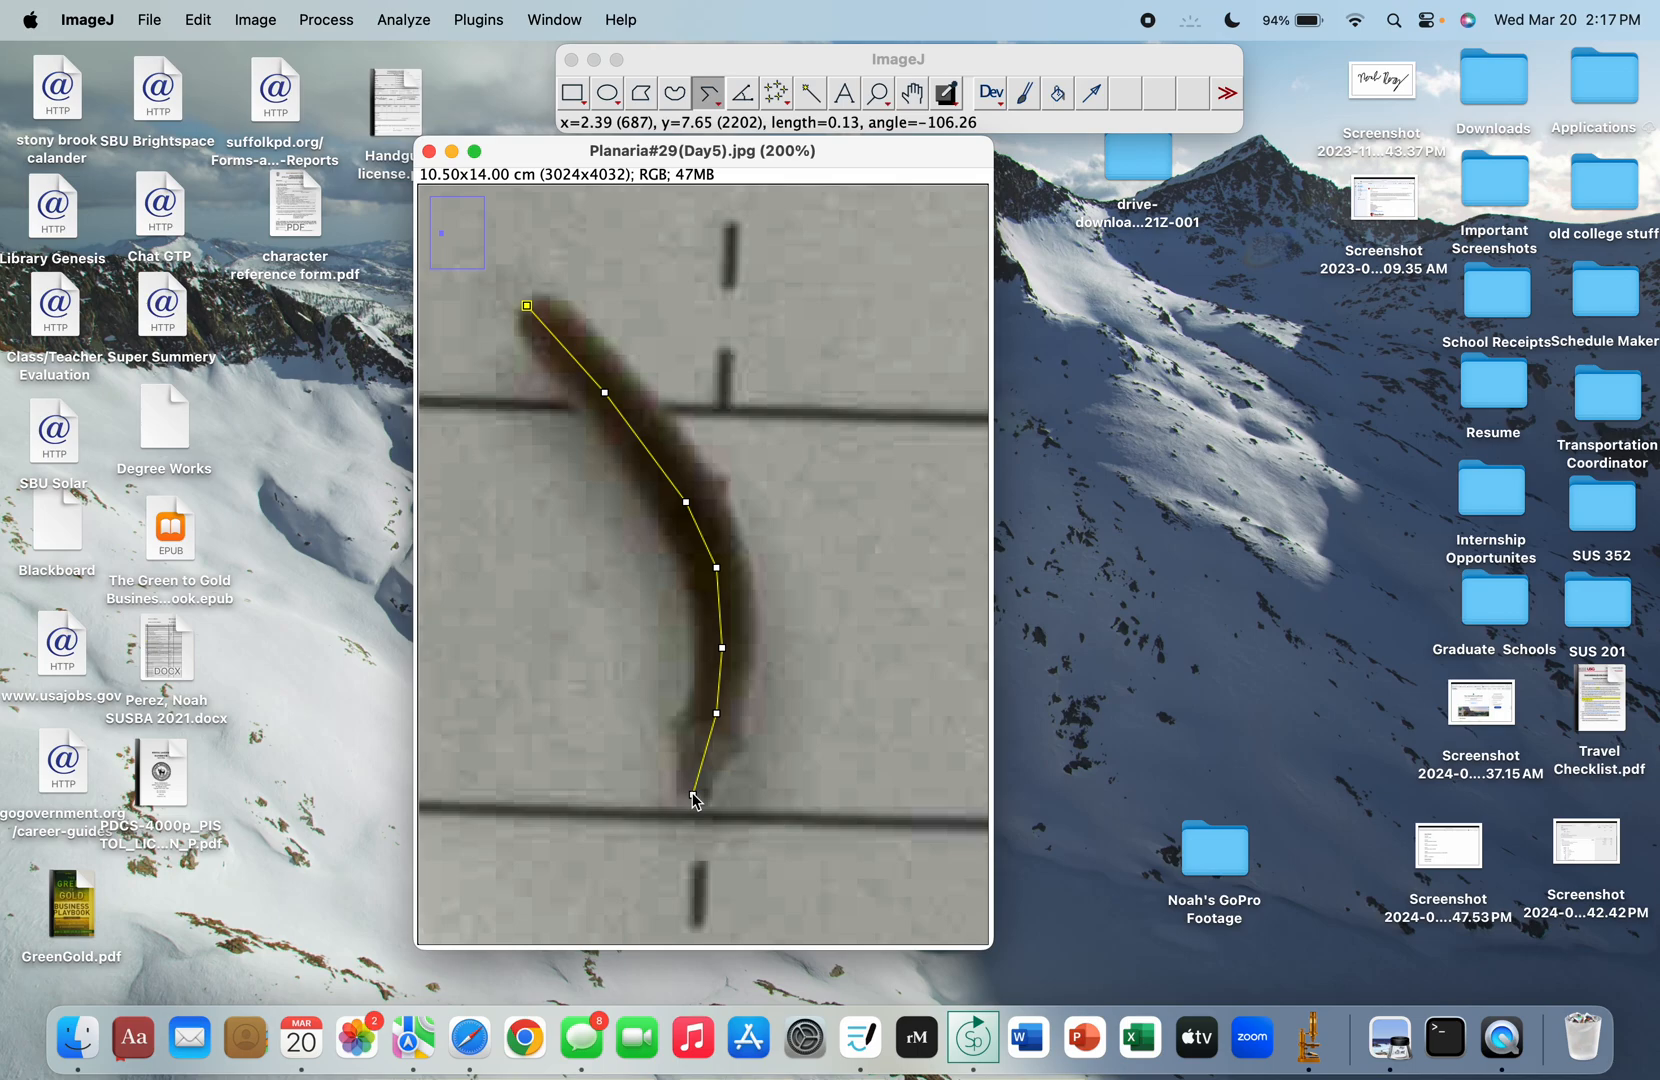
pyautogui.doubleClick(694, 797)
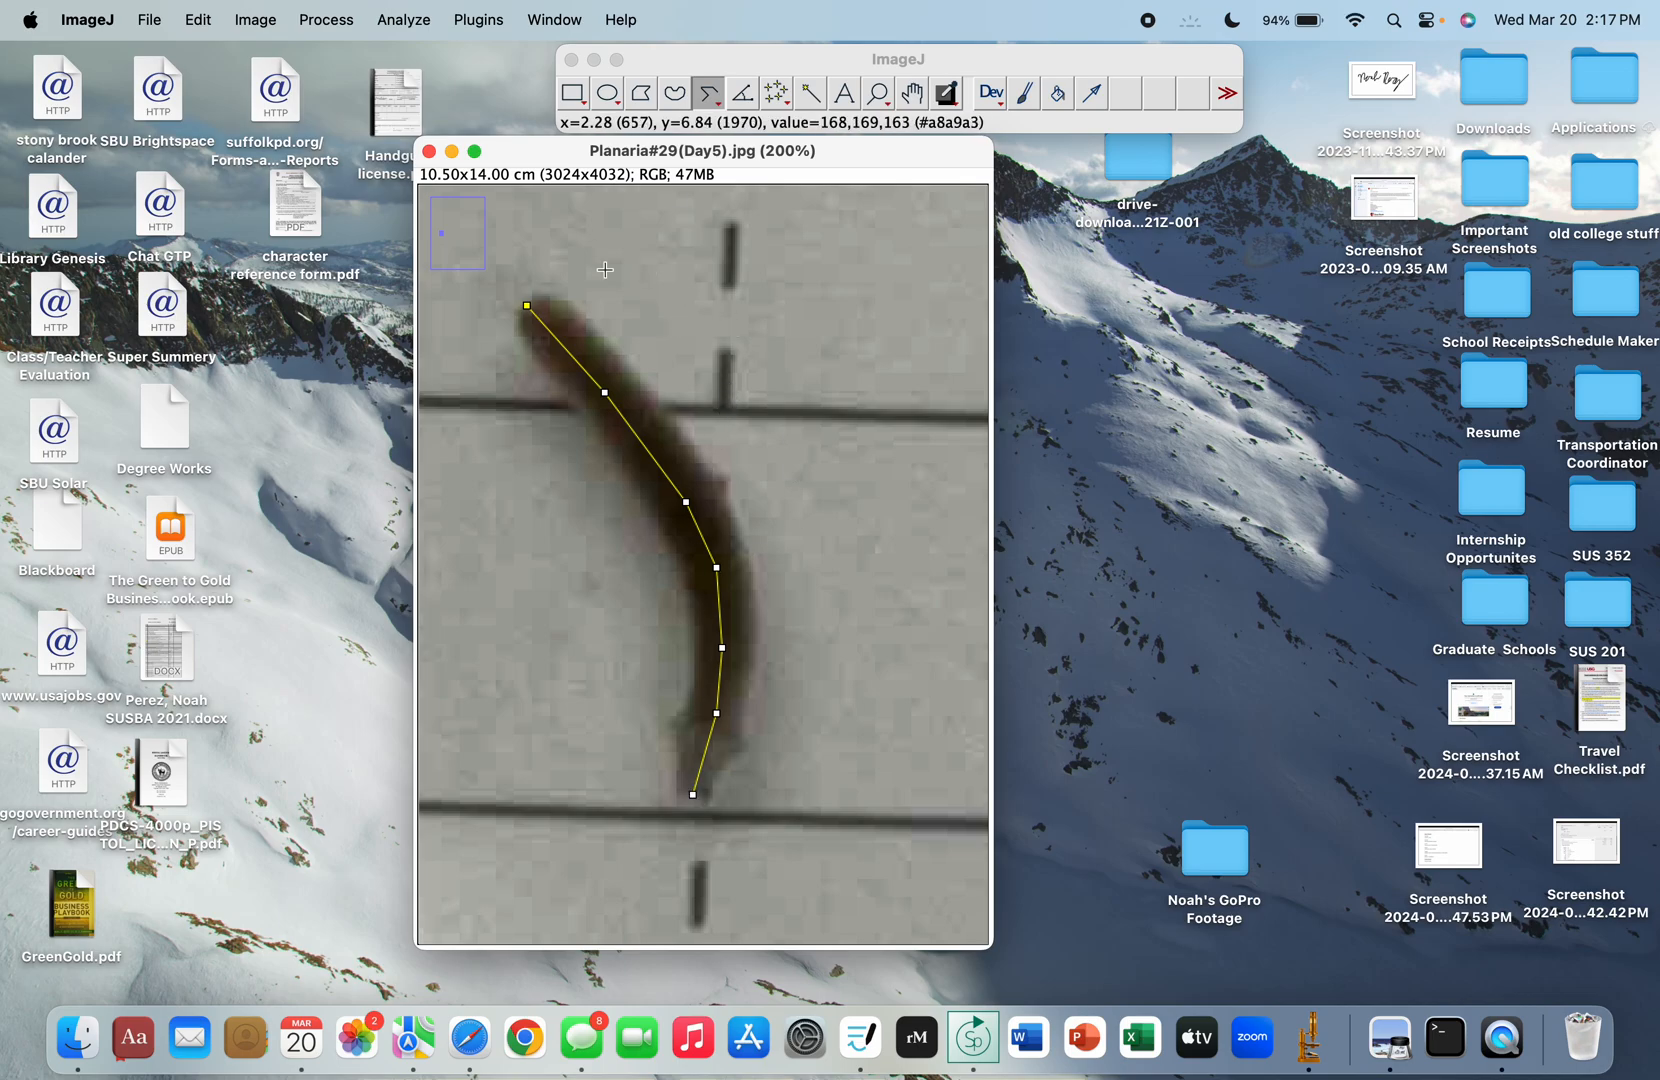
# Step: Measure the traced planaria line and place the Results window beside the image, with the whole dish back in view
pyautogui.click(405, 19)
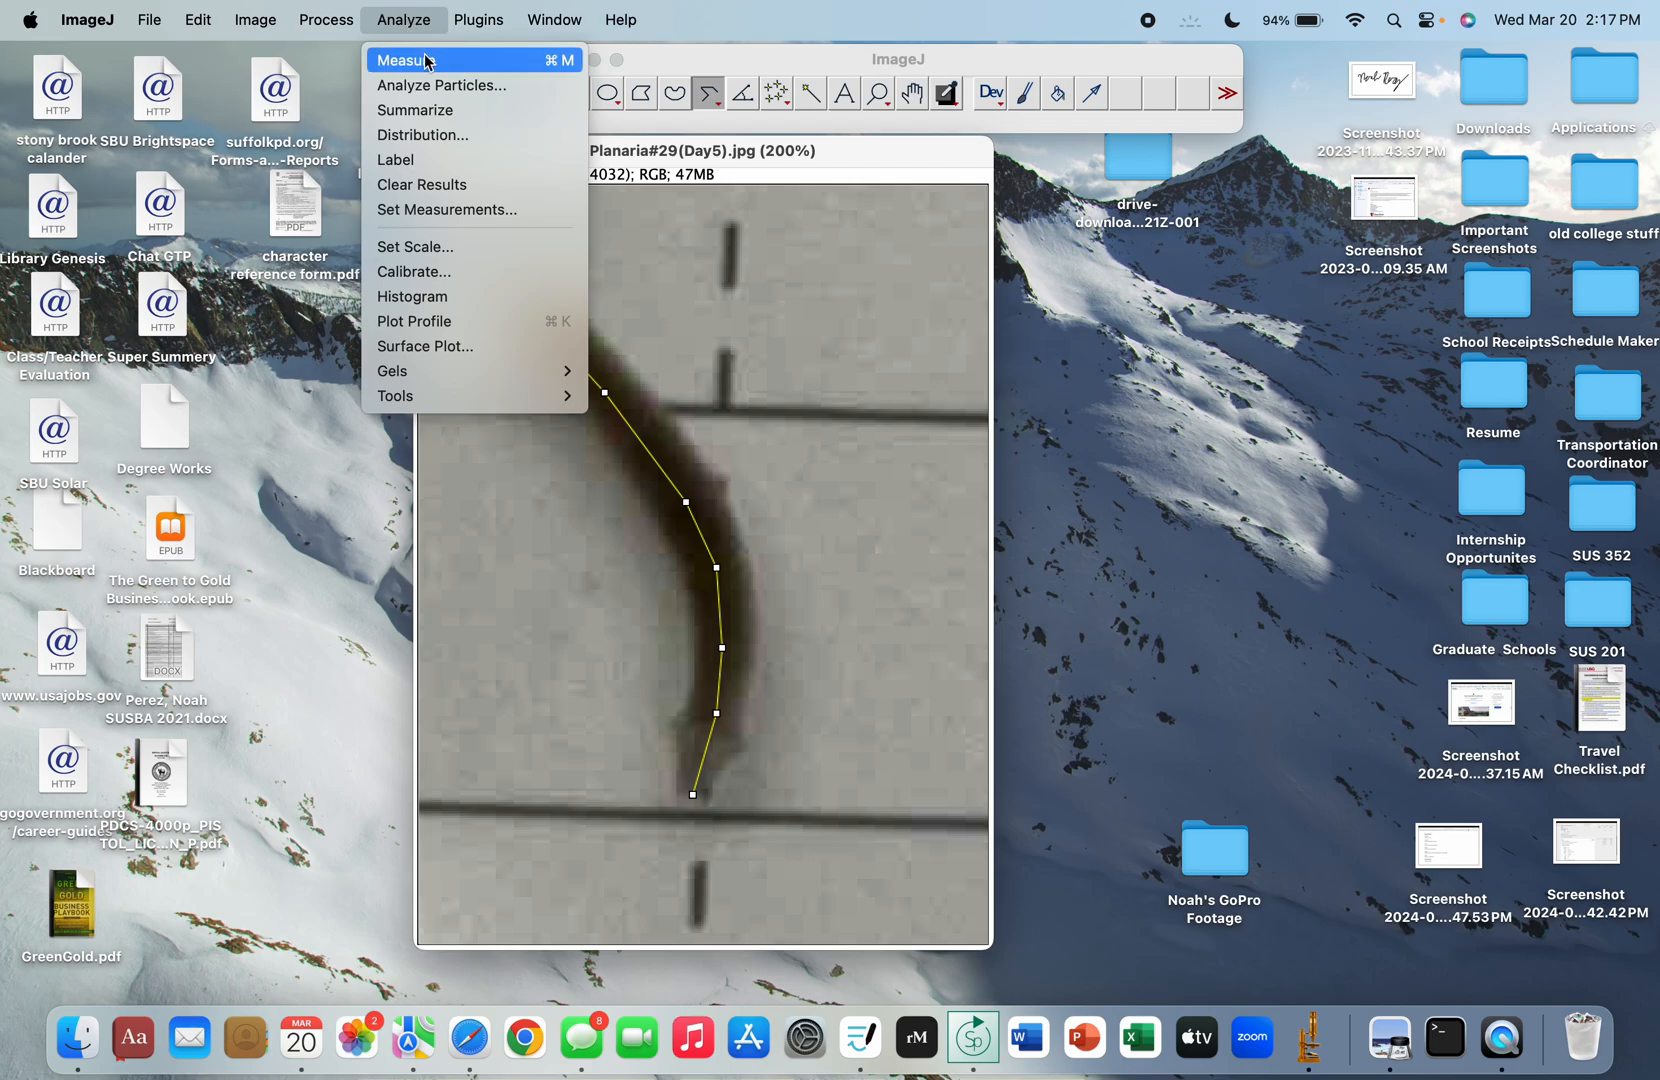
pyautogui.click(422, 59)
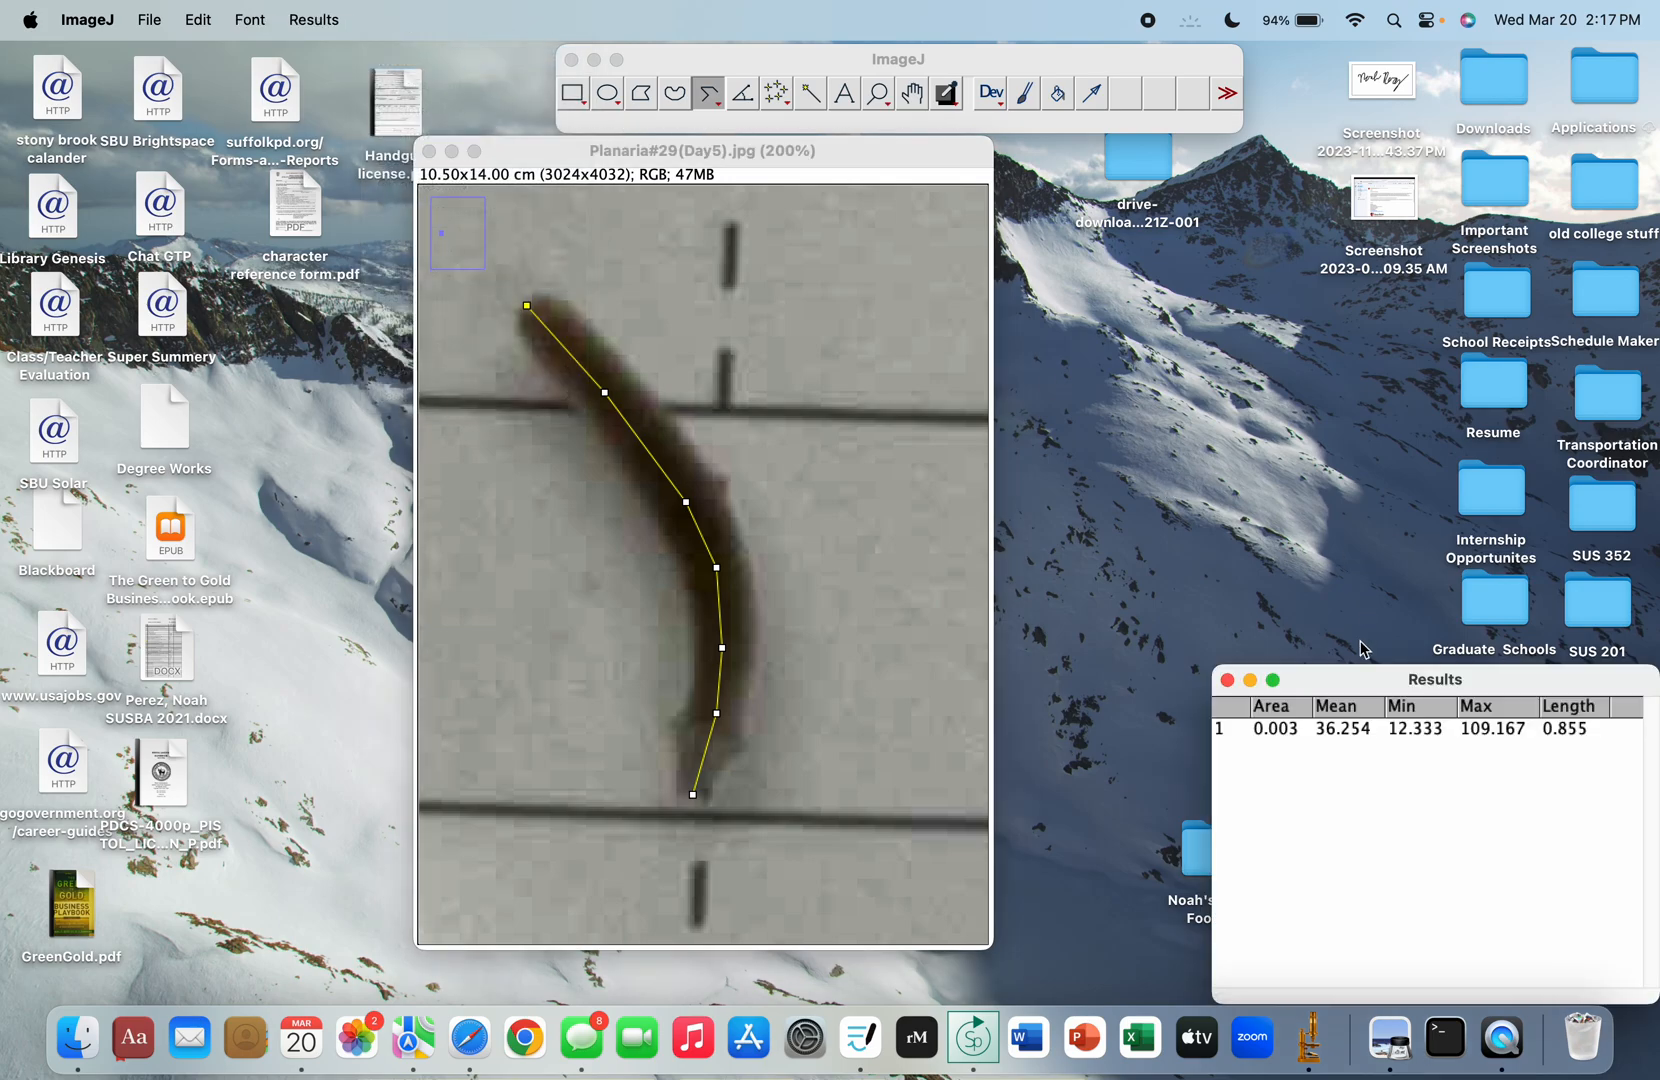
pyautogui.moveTo(1350, 679); pyautogui.dragTo(1257, 384)
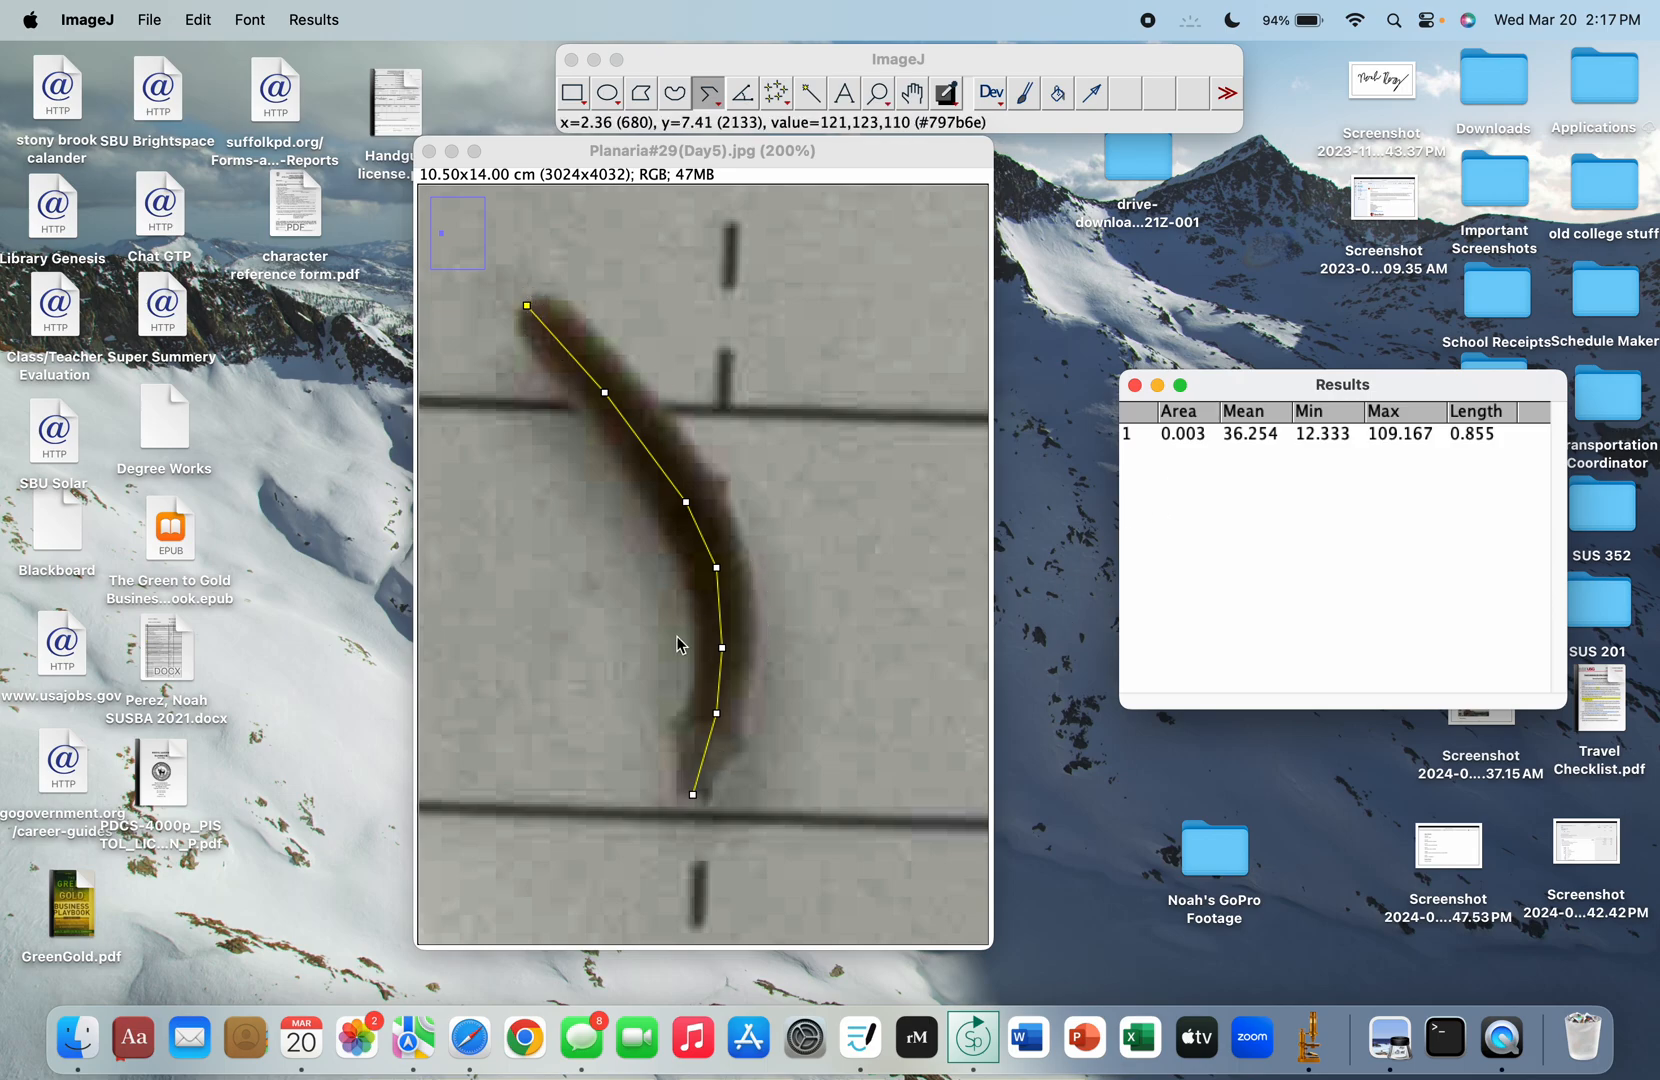
pyautogui.press('-')
pyautogui.press('-')
pyautogui.press('-')
pyautogui.press('-')
pyautogui.press('-')
pyautogui.press('-')
pyautogui.press('-')
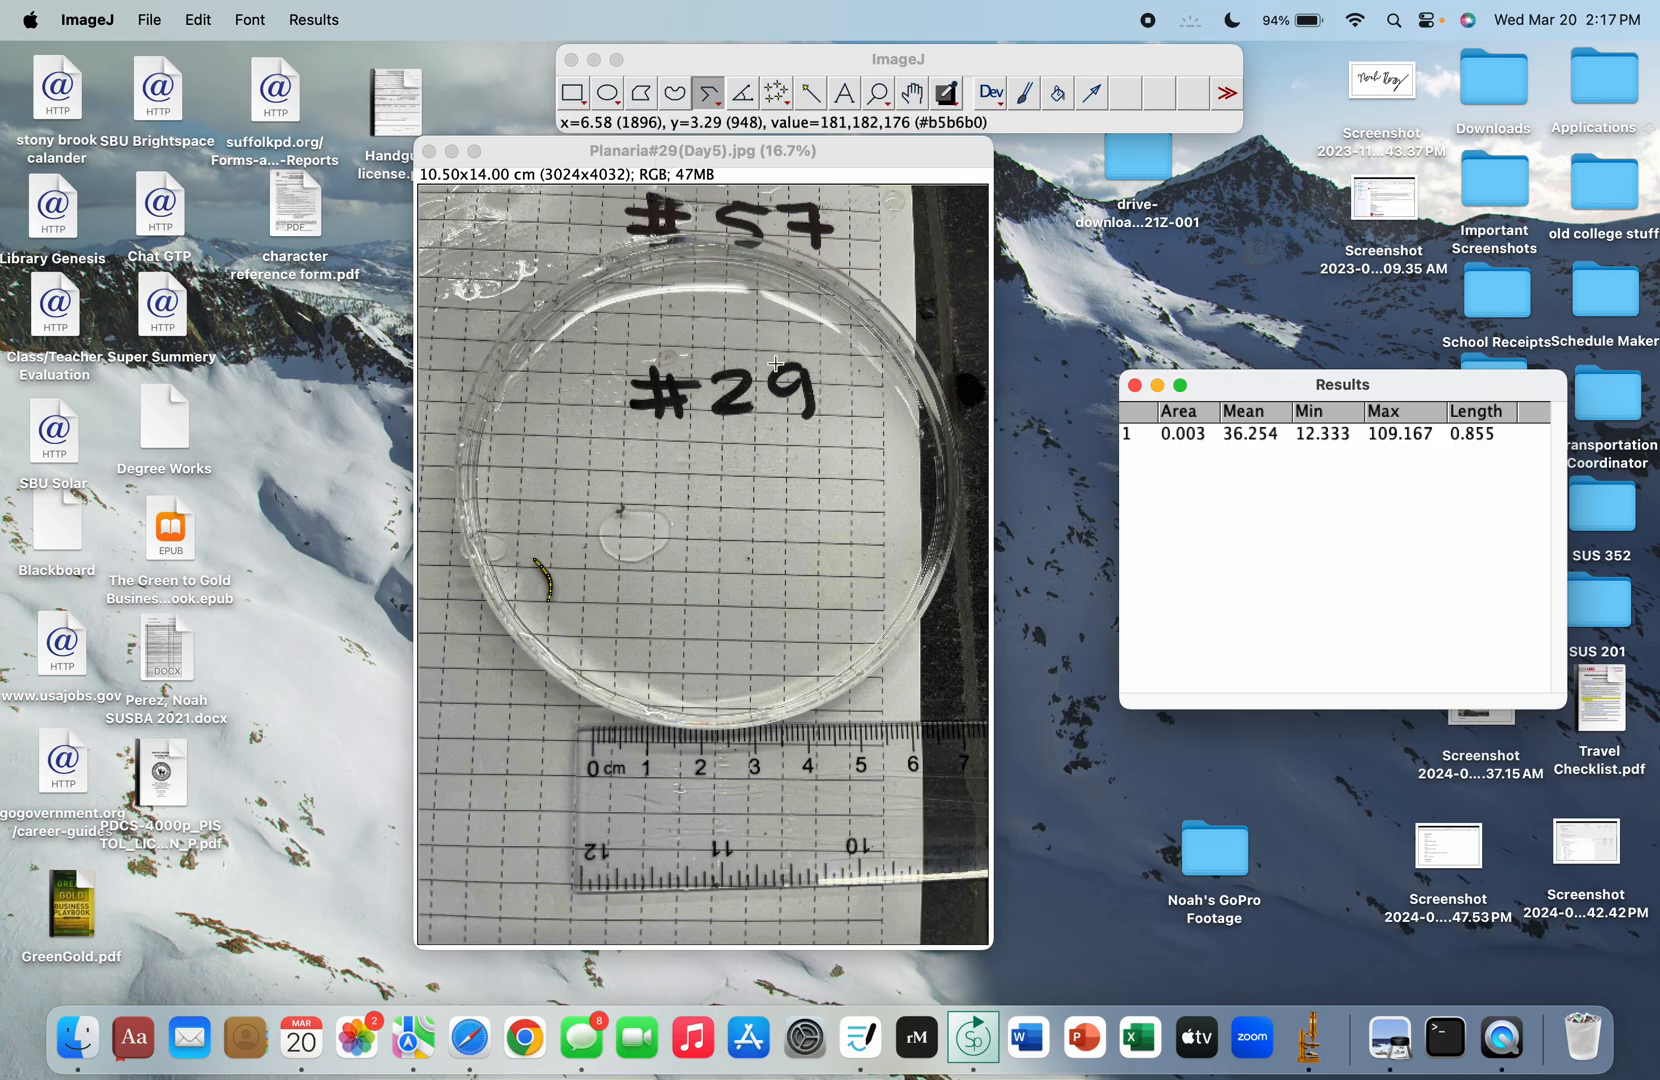
# Step: Switch to the SUS 352 Data Set spreadsheet in the browser and select jar 29 in the day 1 block
pyautogui.hotkey('ctrl', 'Right')
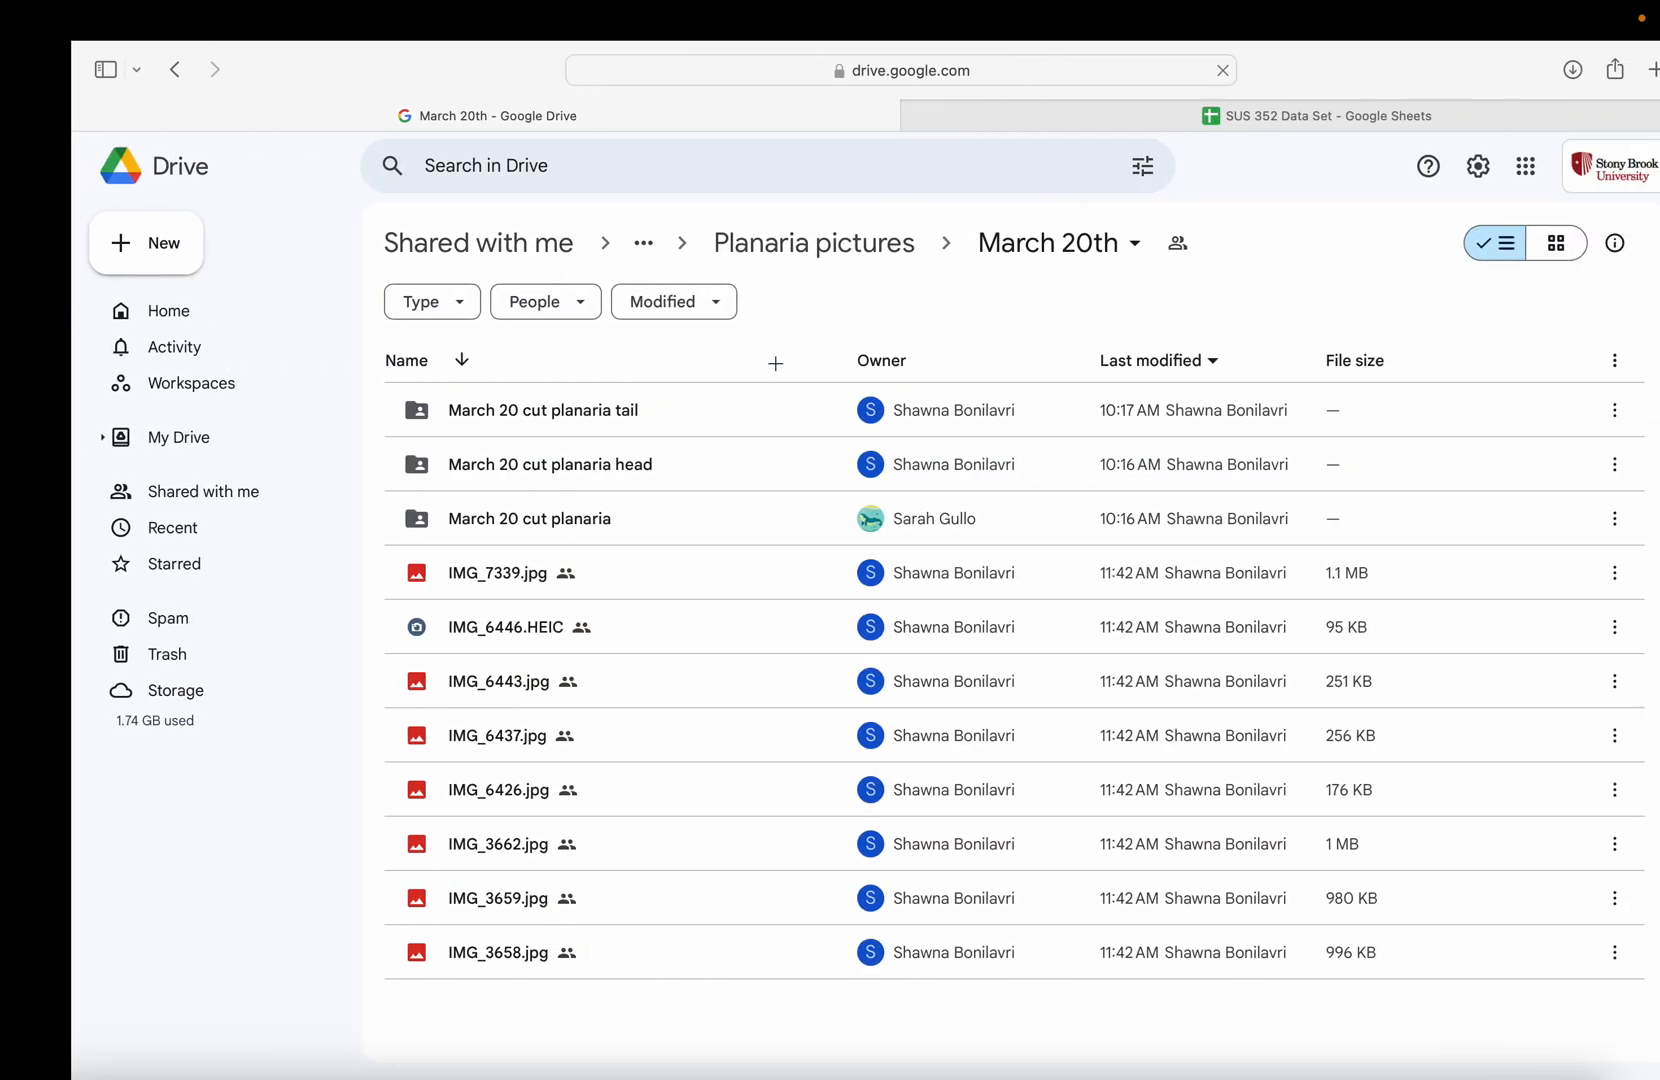
pyautogui.click(1058, 104)
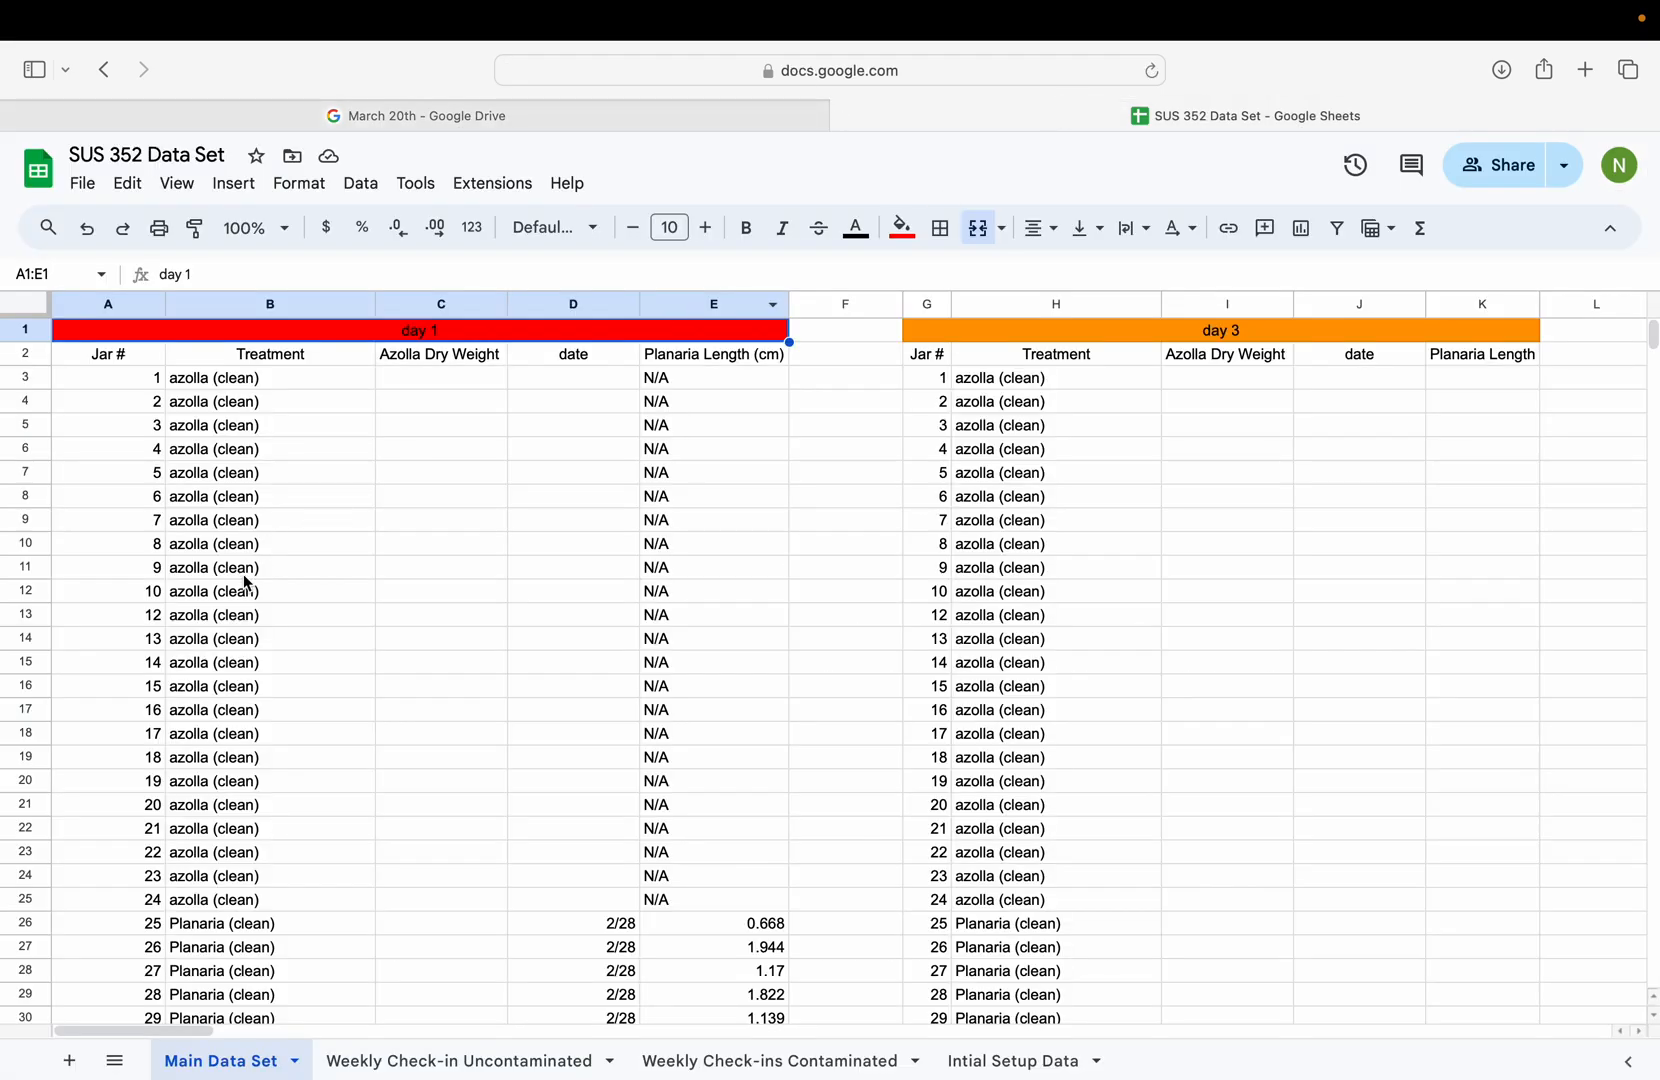
pyautogui.scroll(-5, 313, 639)
pyautogui.scroll(2, 313, 639)
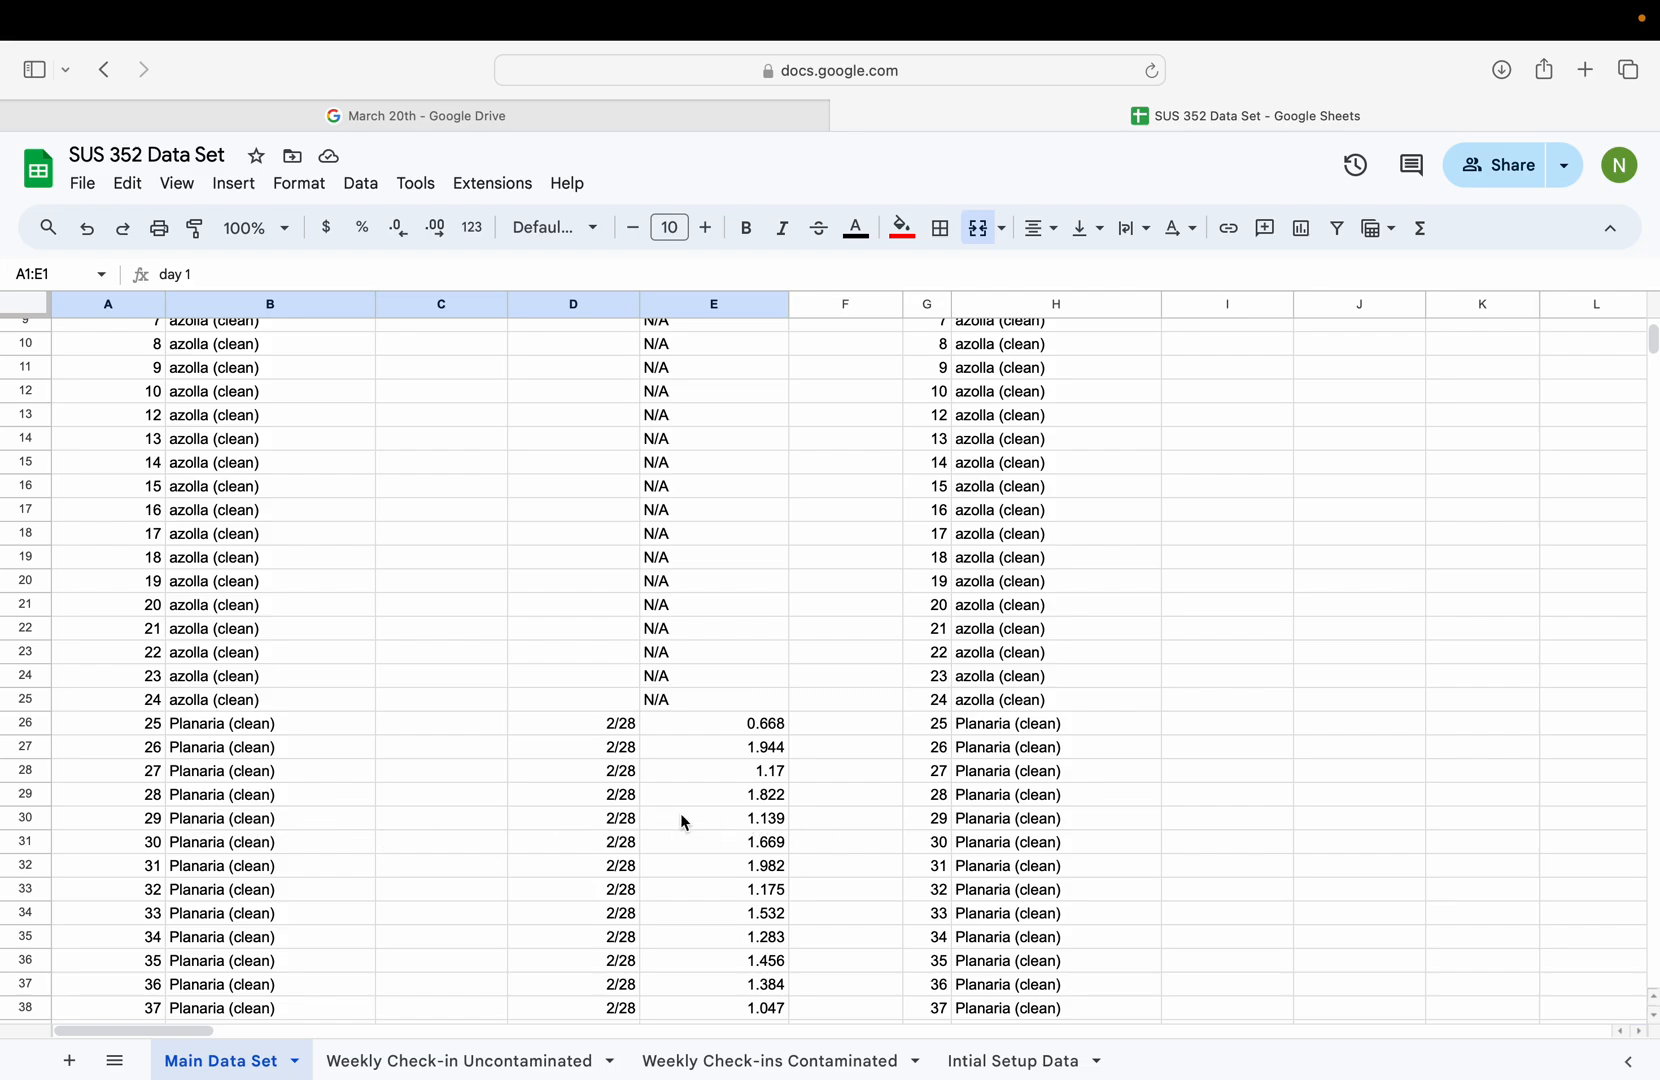
pyautogui.click(148, 820)
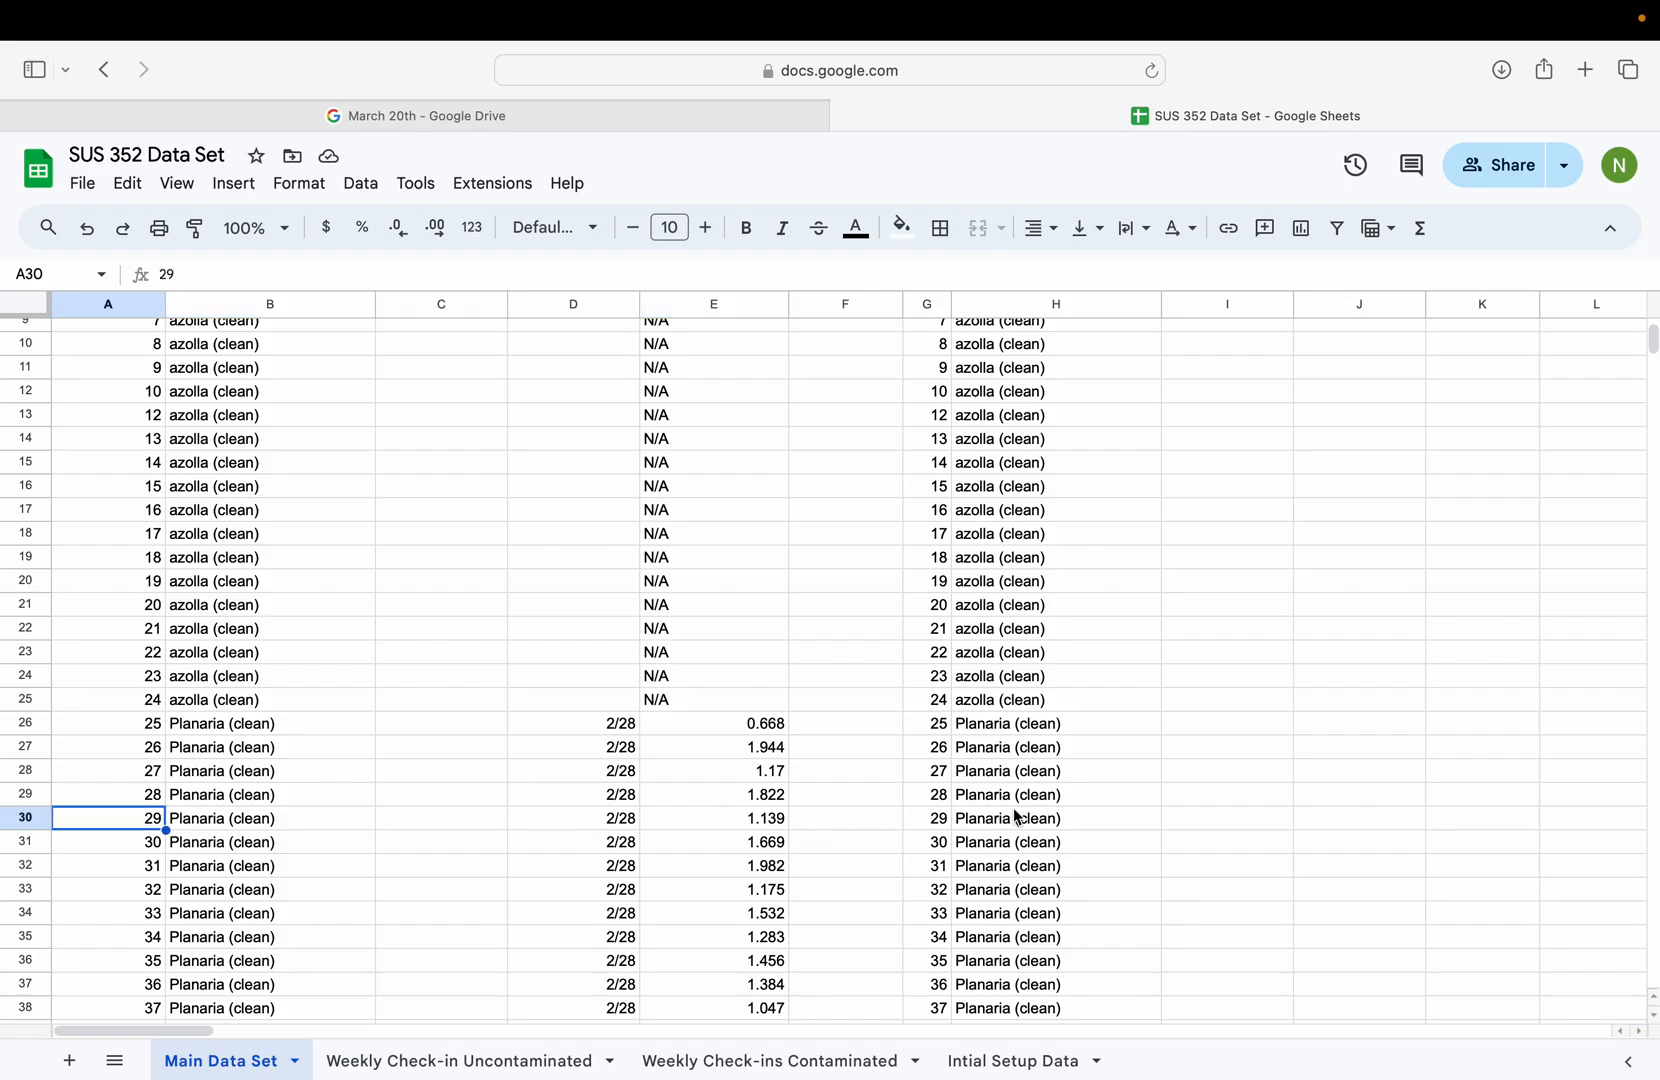
# Step: Select the Planaria Length cell of jar 29 in the day 3 block, K30
pyautogui.scroll(3, 1012, 819)
pyautogui.hscroll(2, 1016, 817)
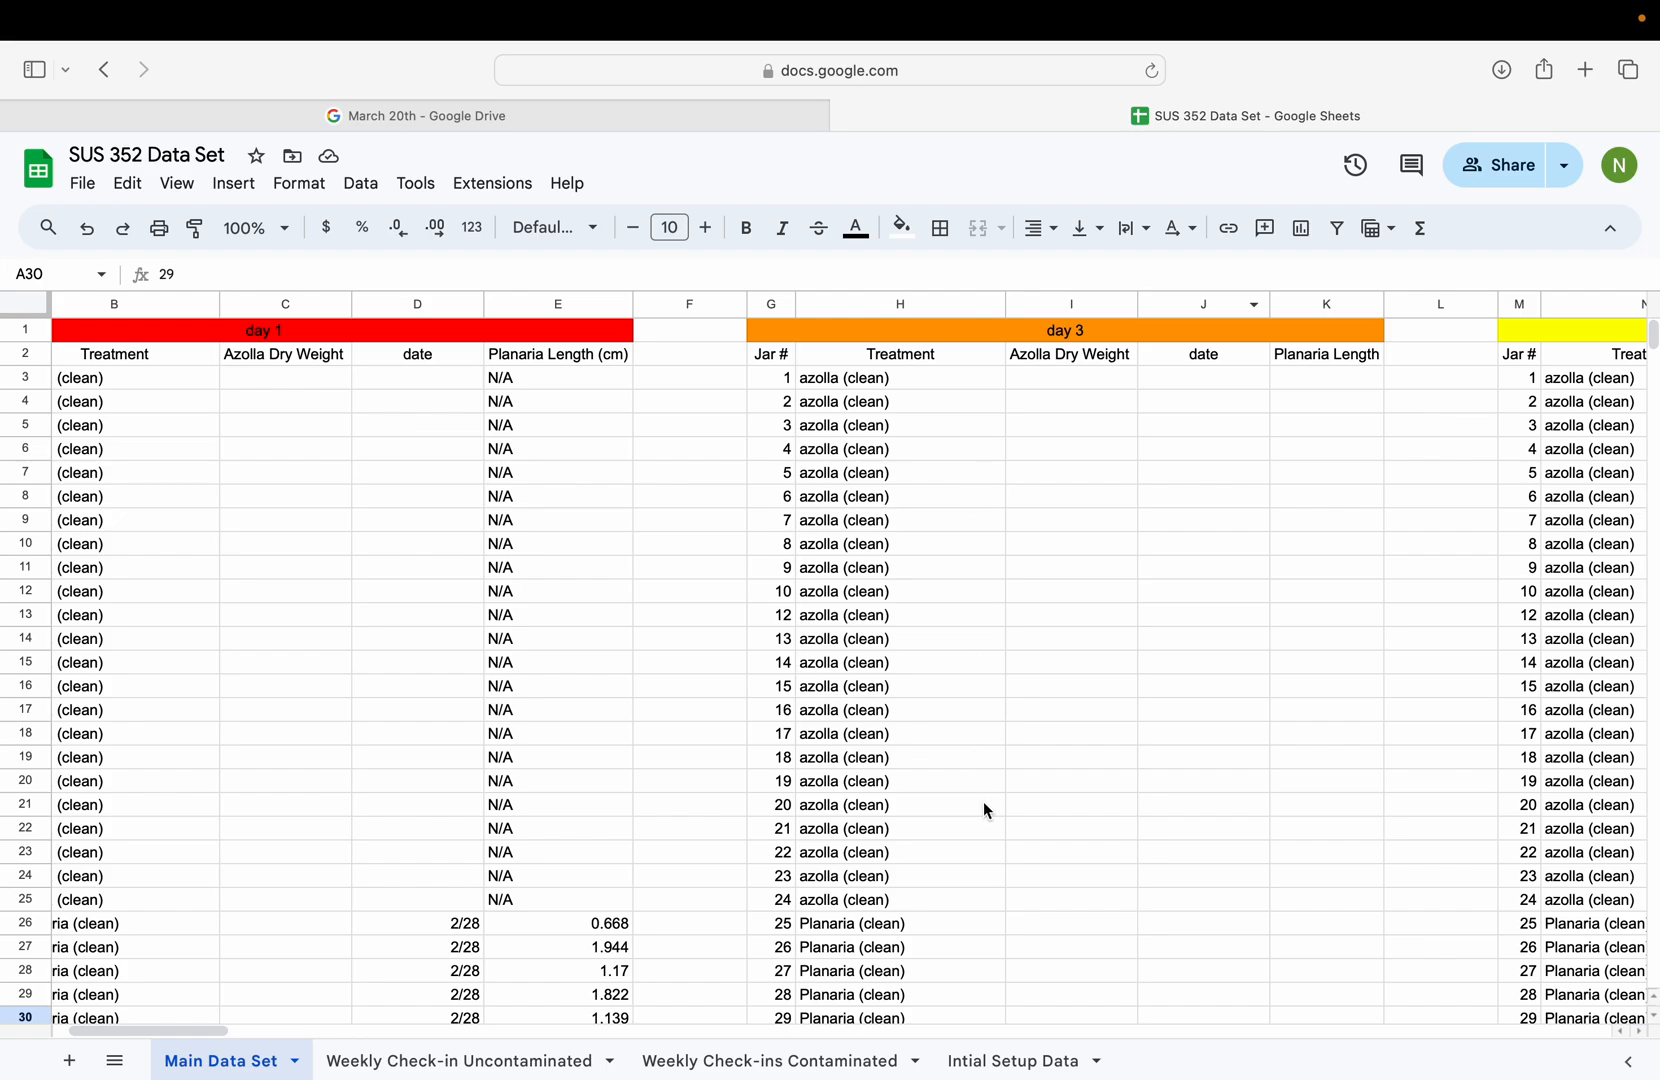
pyautogui.scroll(-5, 982, 806)
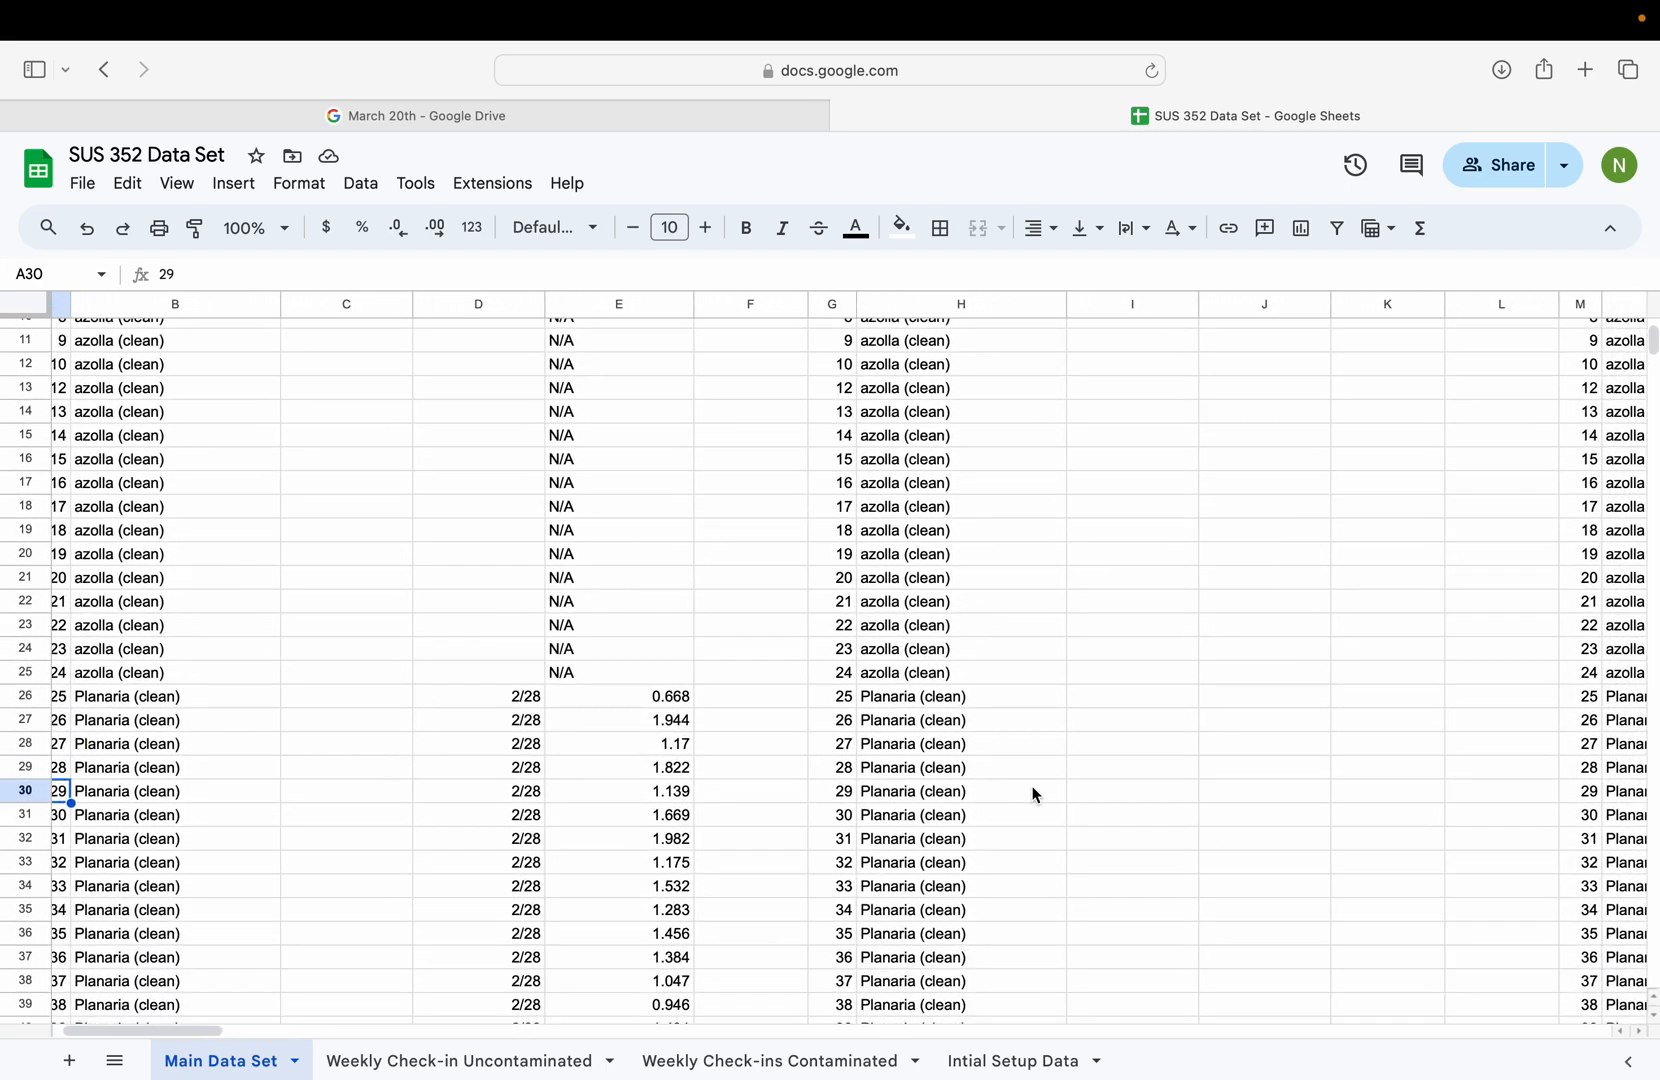
pyautogui.click(1012, 799)
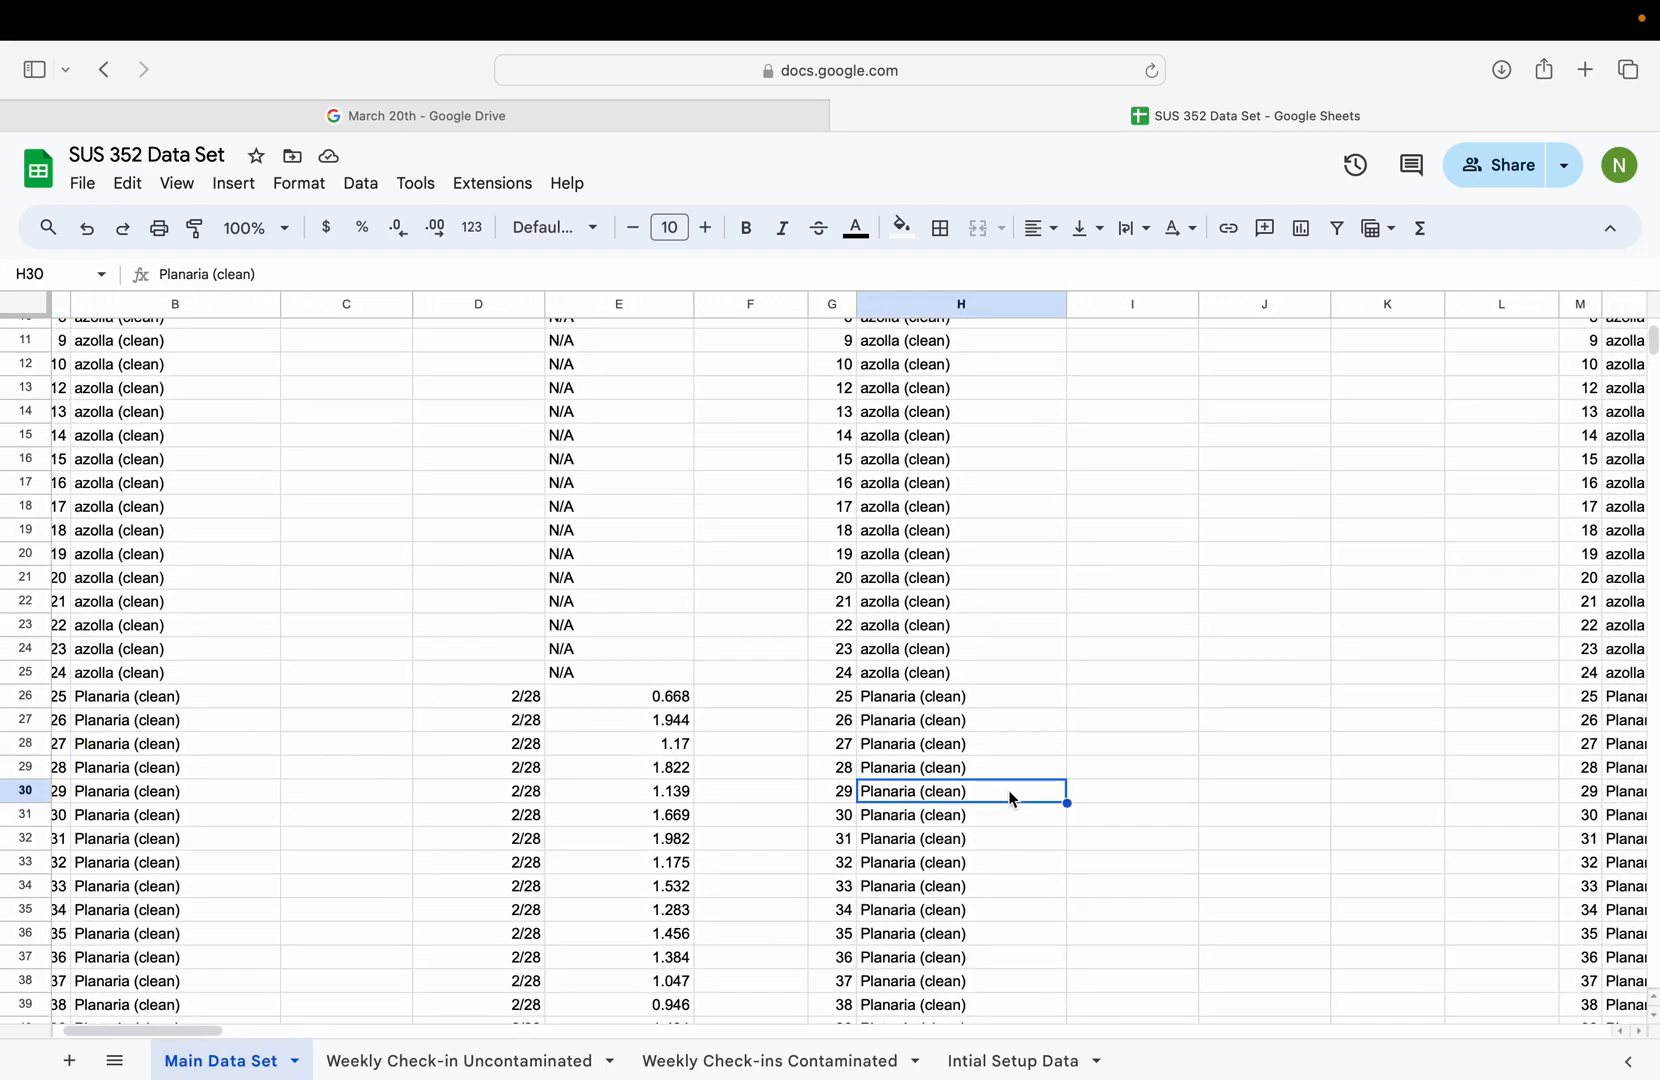
pyautogui.click(1111, 791)
pyautogui.scroll(4, 1111, 791)
pyautogui.hscroll(2, 1111, 791)
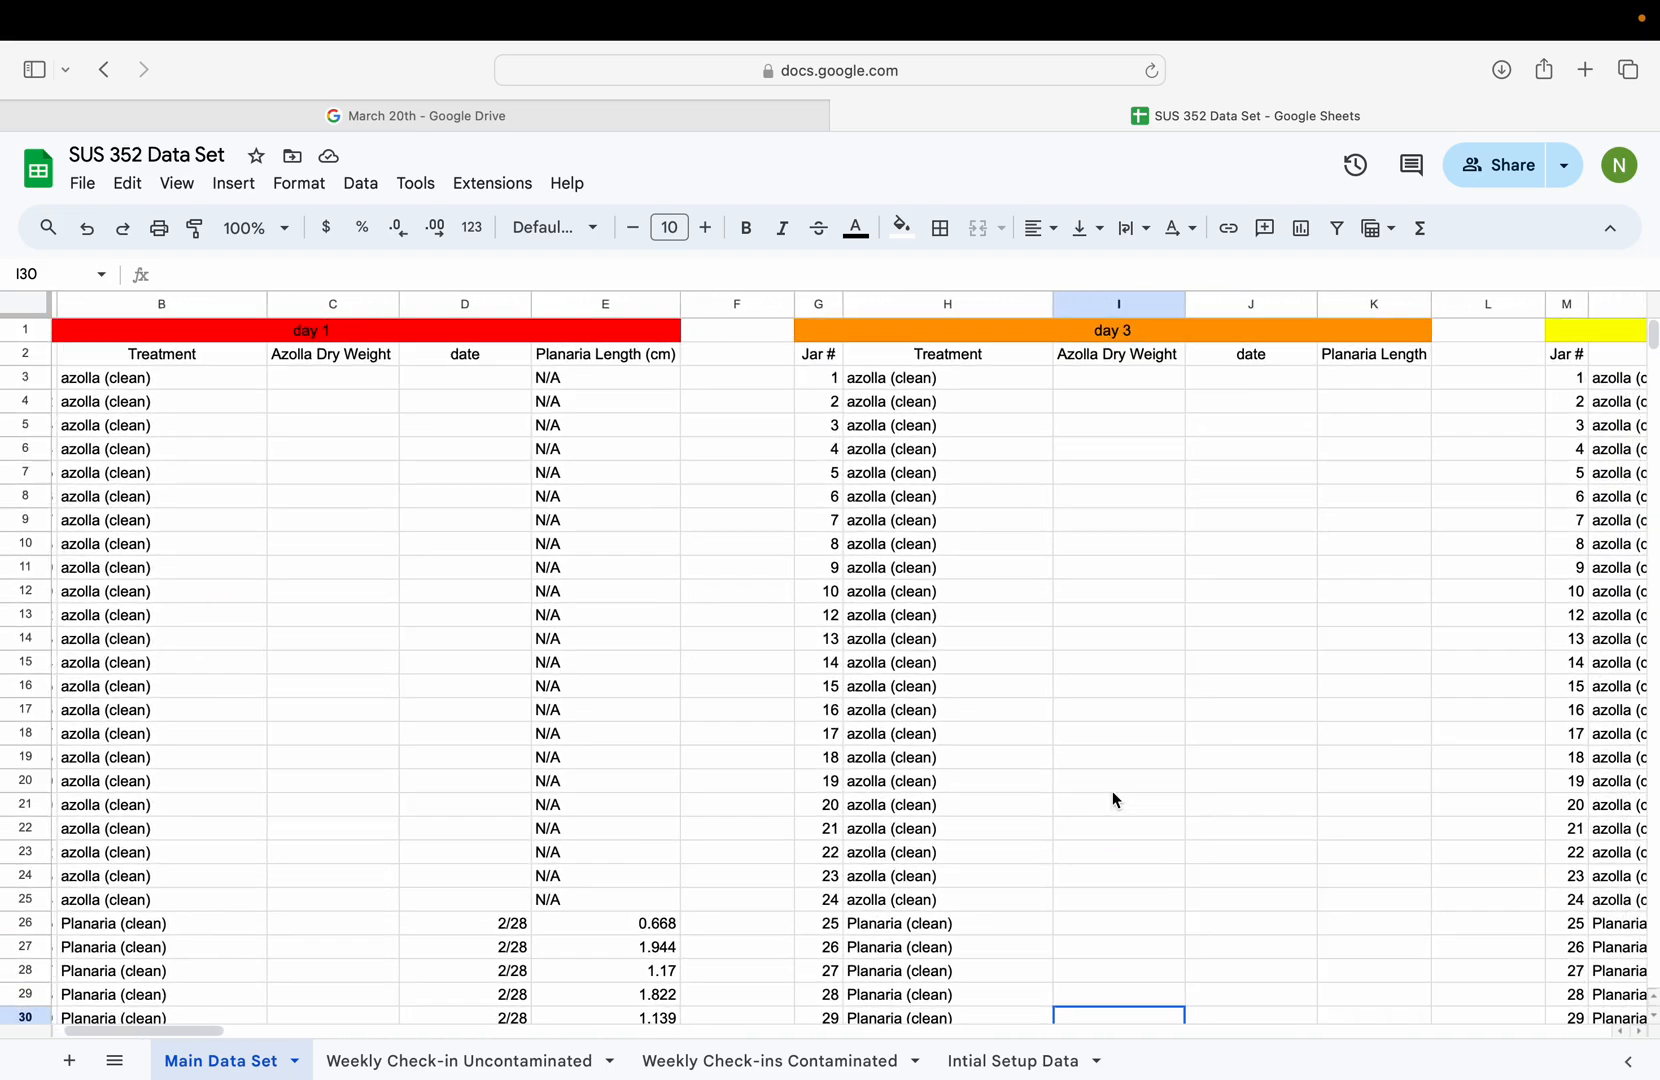
pyautogui.scroll(-2, 1111, 791)
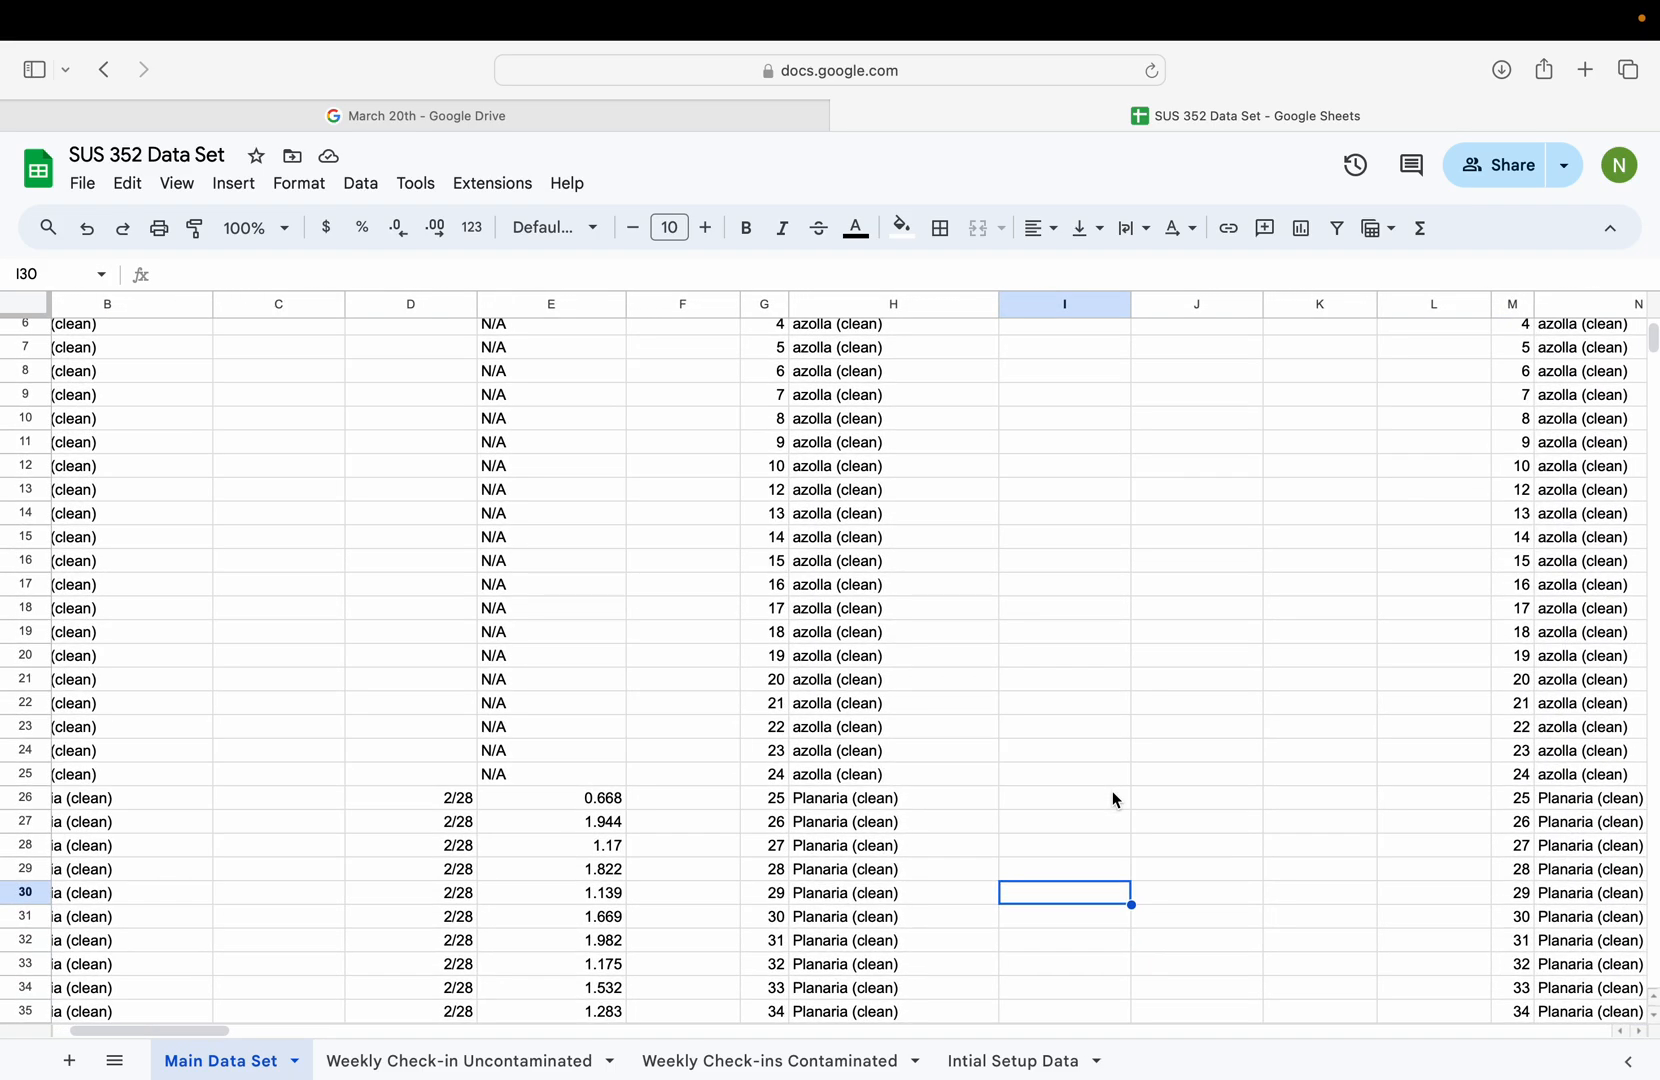
pyautogui.press('Right')
pyautogui.press('Right')
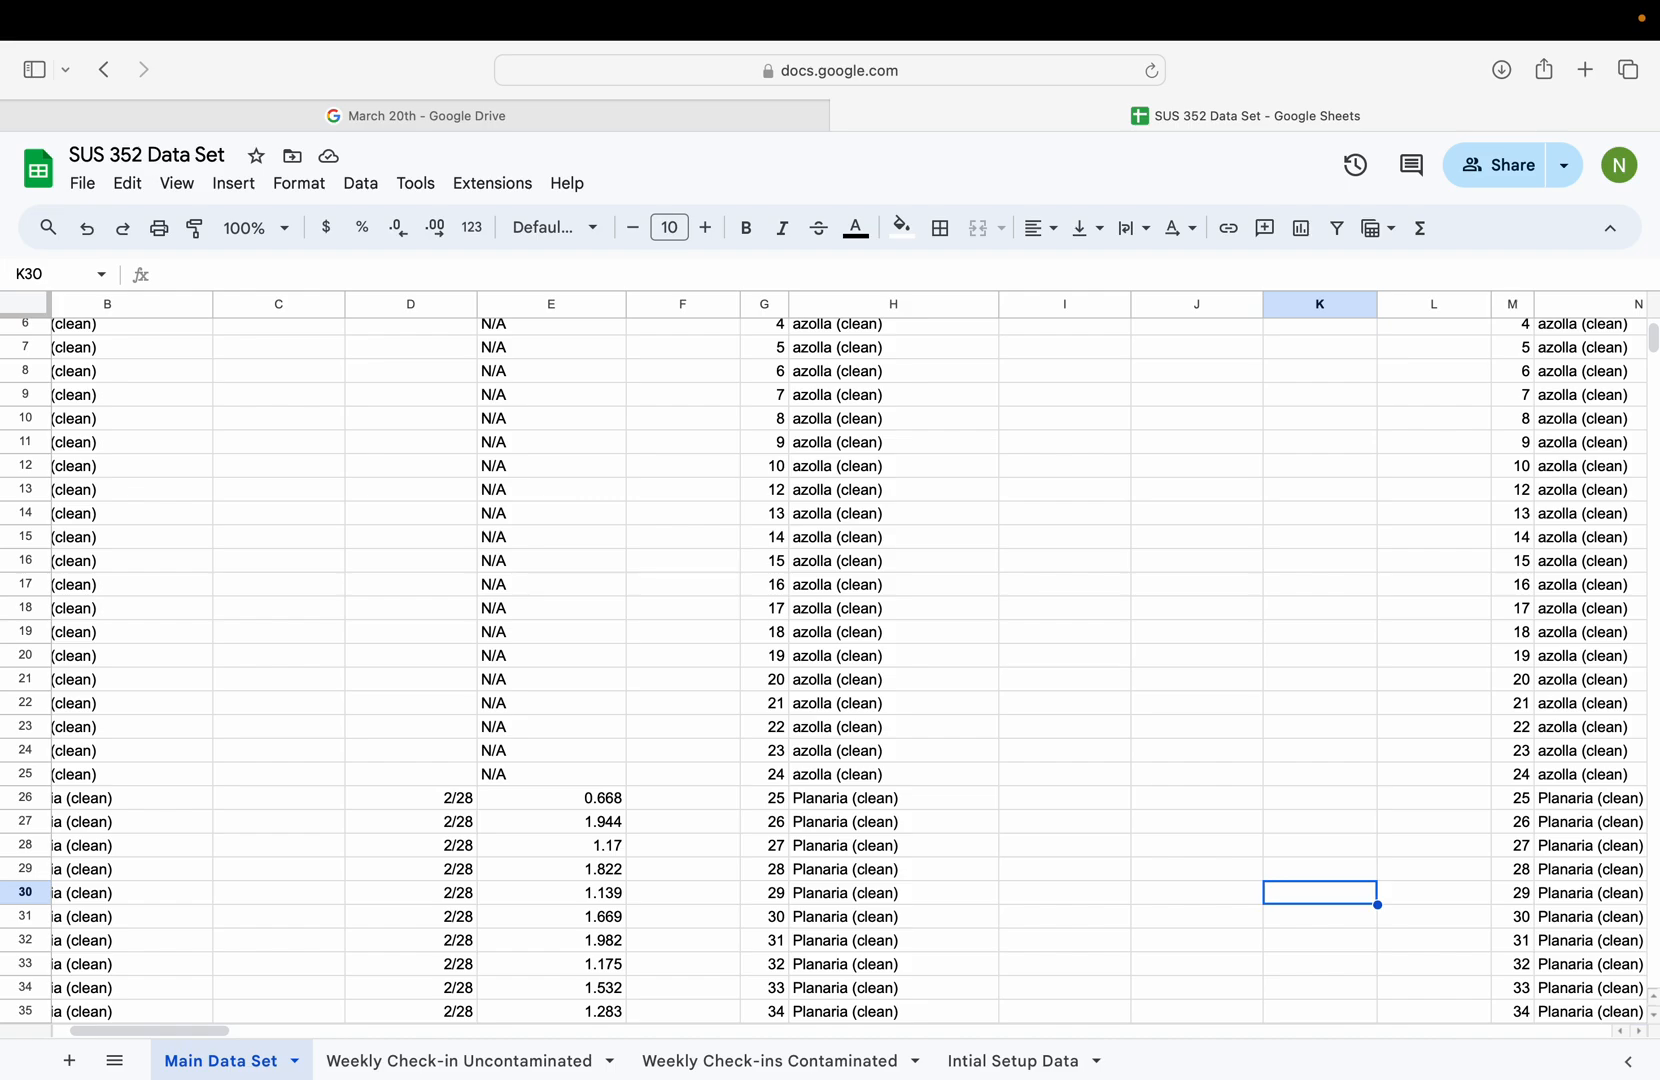
# Step: Enter the length from the ImageJ results, 0.855, as jar 29's day 3 Planaria Length
pyautogui.write('0.')
pyautogui.hotkey('ctrl', 'Left')
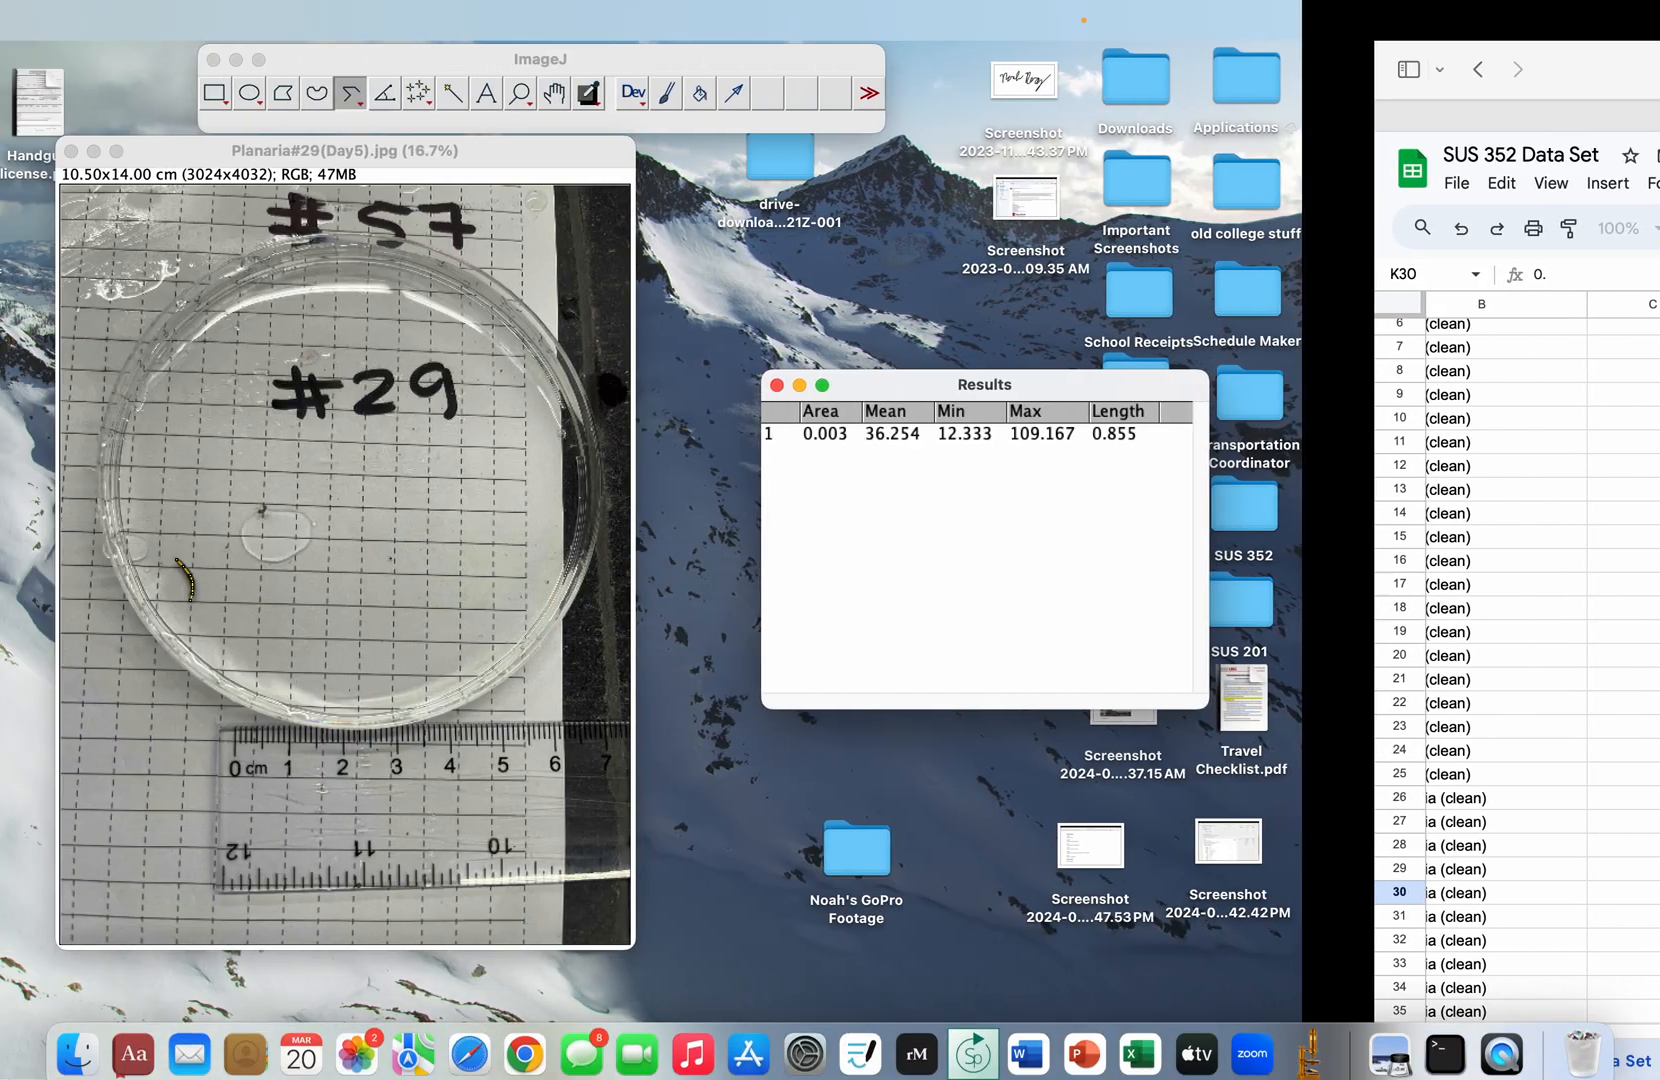
pyautogui.hotkey('ctrl', 'Right')
pyautogui.write('.855')
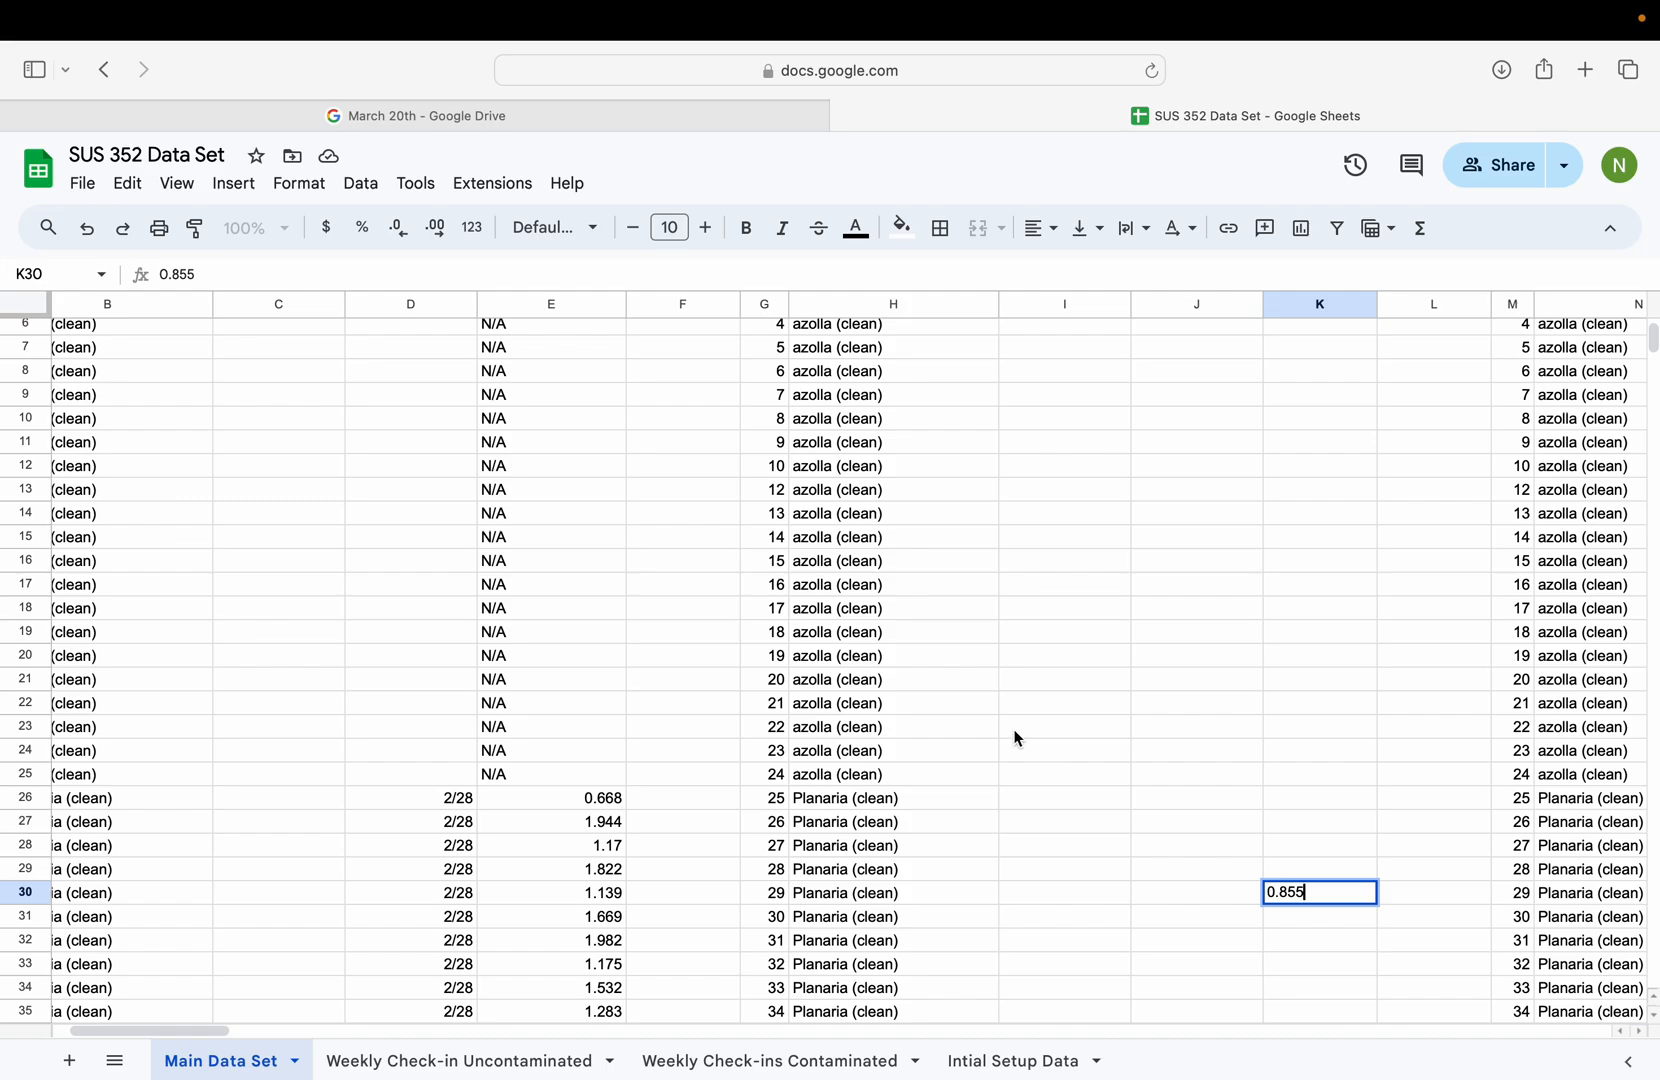
pyautogui.scroll(3, 1015, 735)
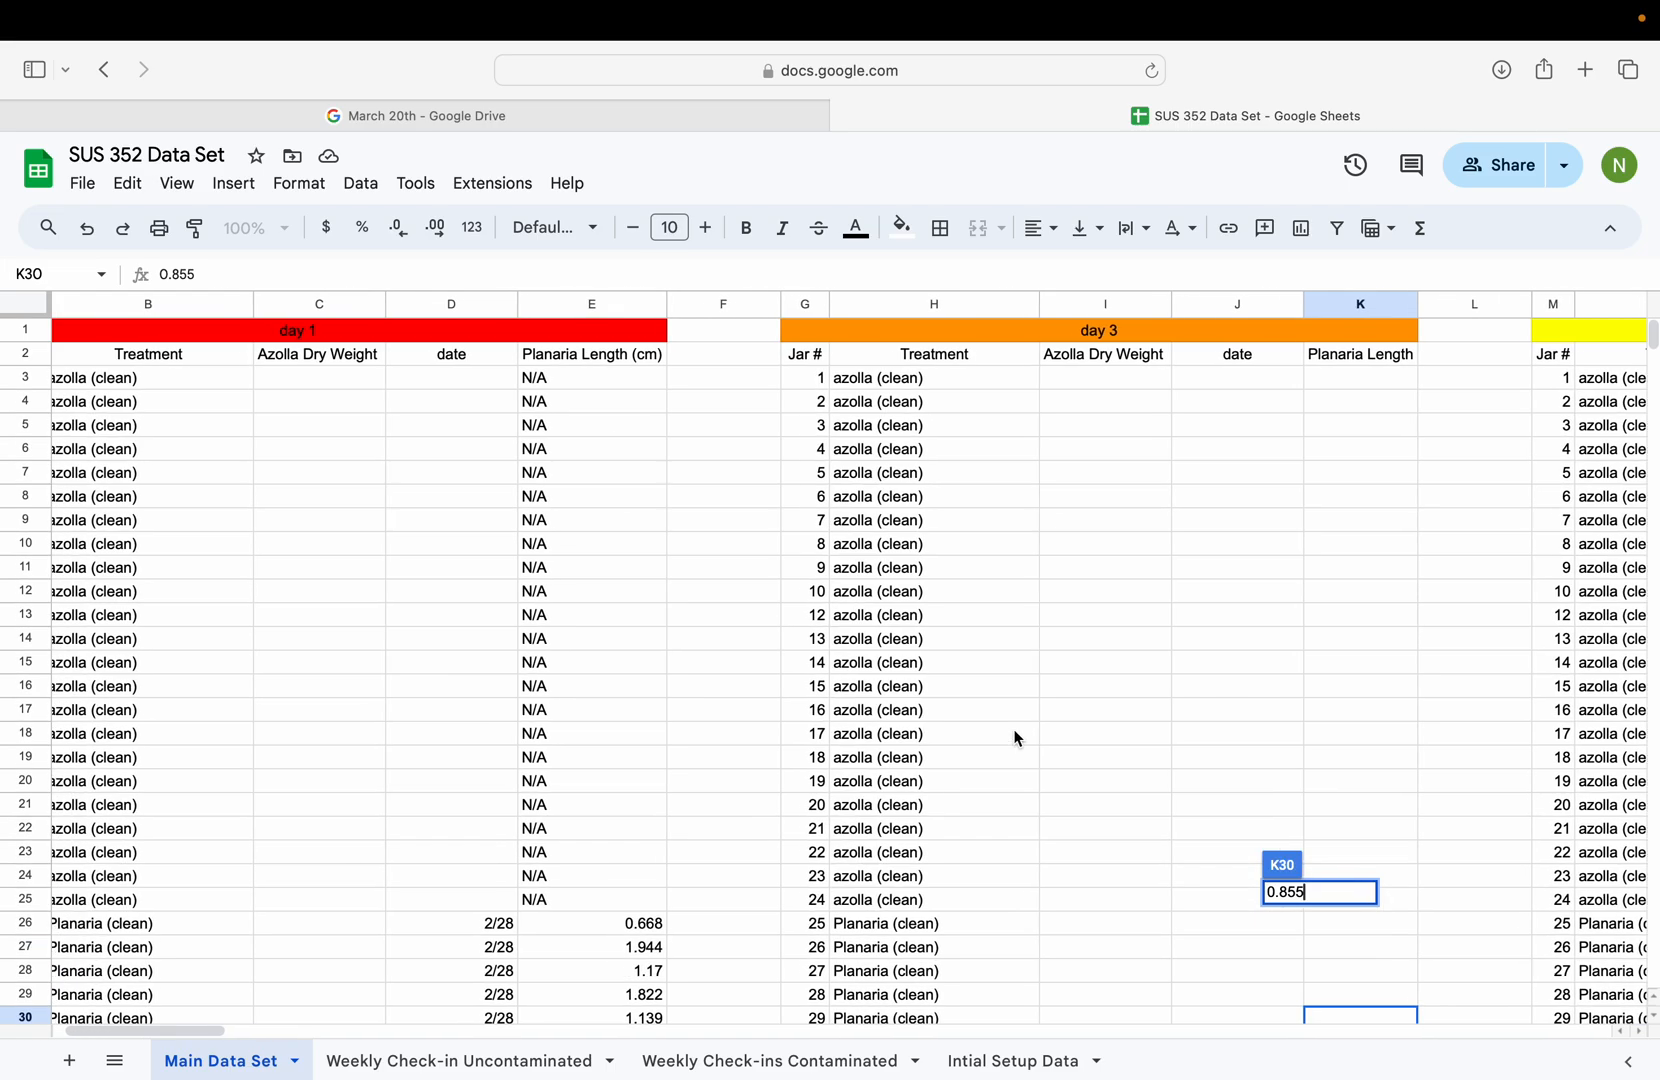
pyautogui.scroll(-3, 1017, 738)
pyautogui.click(1296, 824)
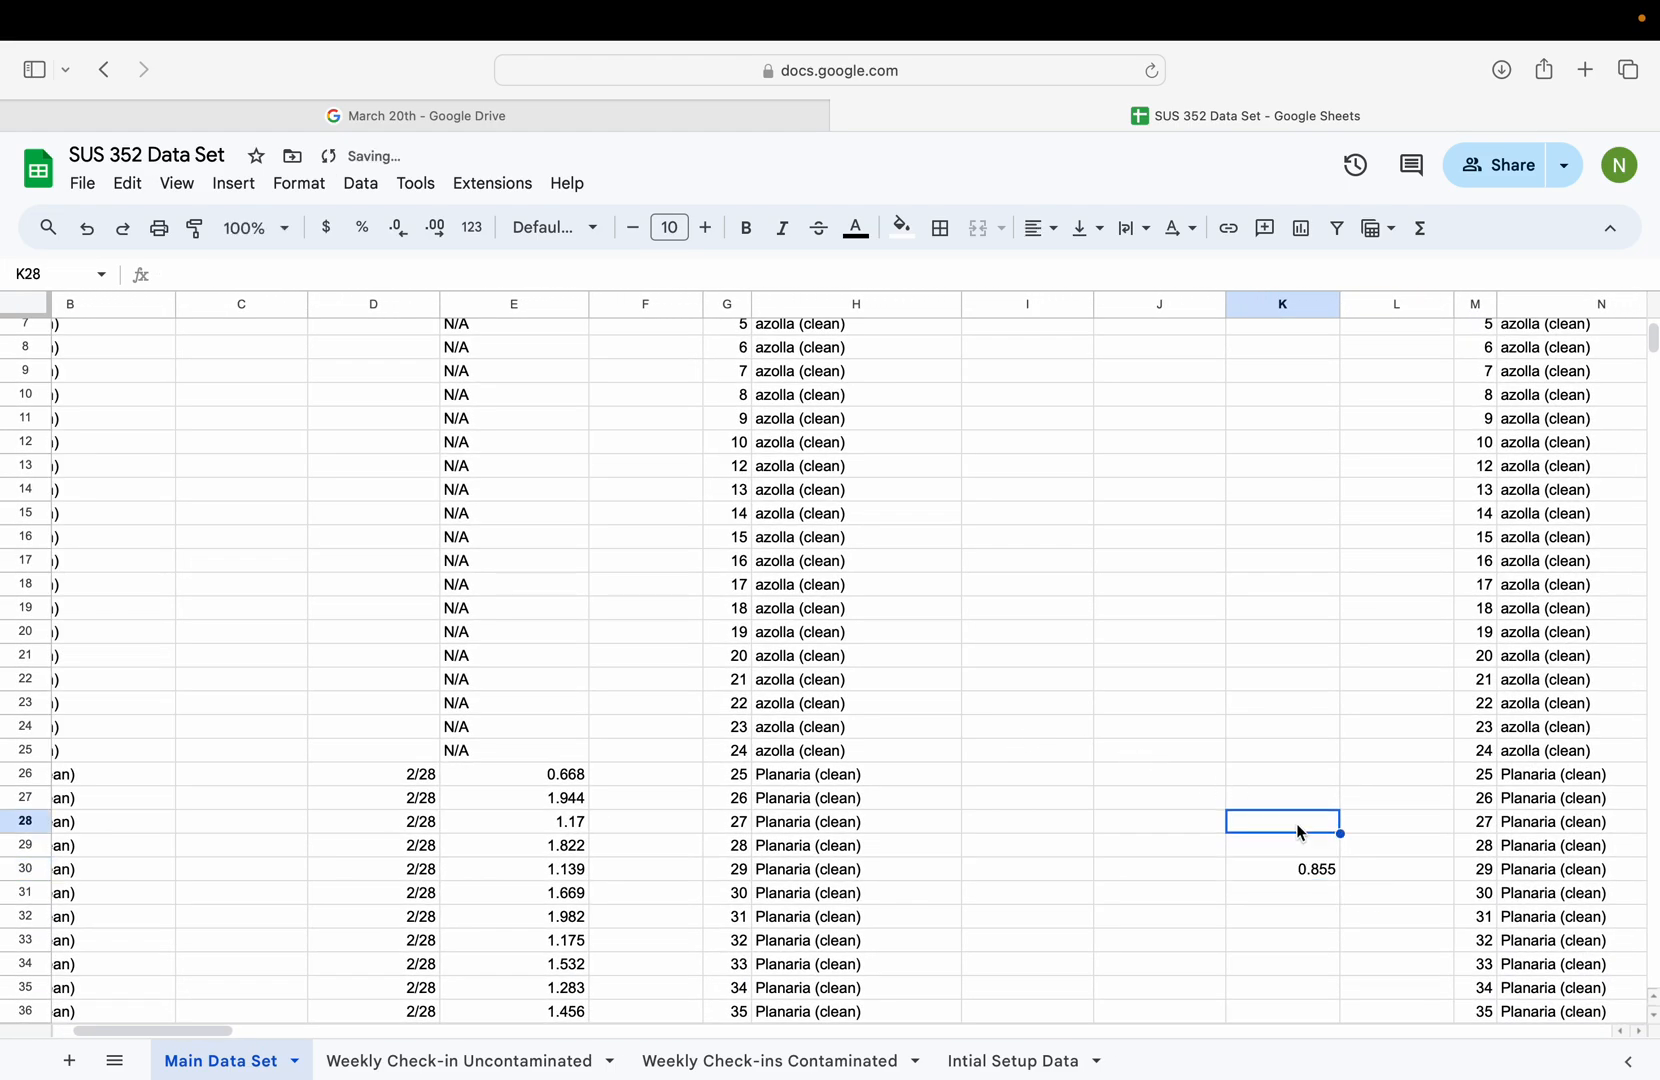
pyautogui.click(1270, 866)
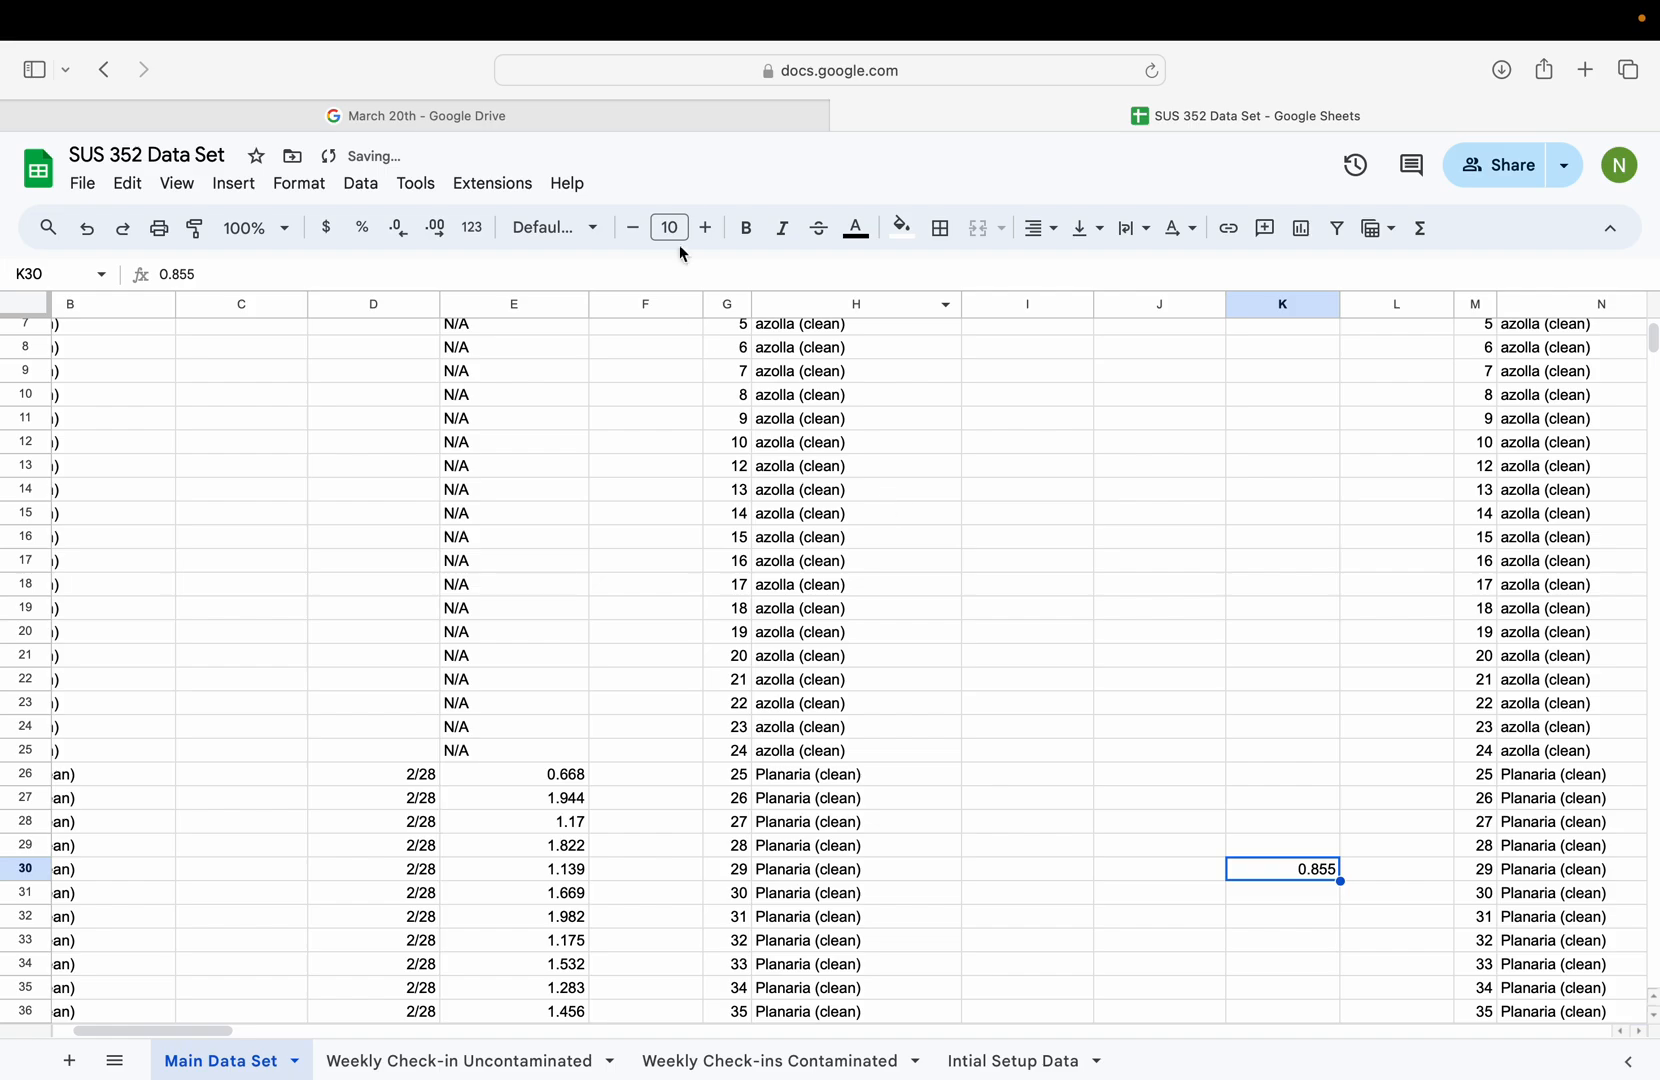
# Step: Open the March 3rd folder within Planaria pictures in Google Drive to check the date of the measured photo
pyautogui.click(680, 116)
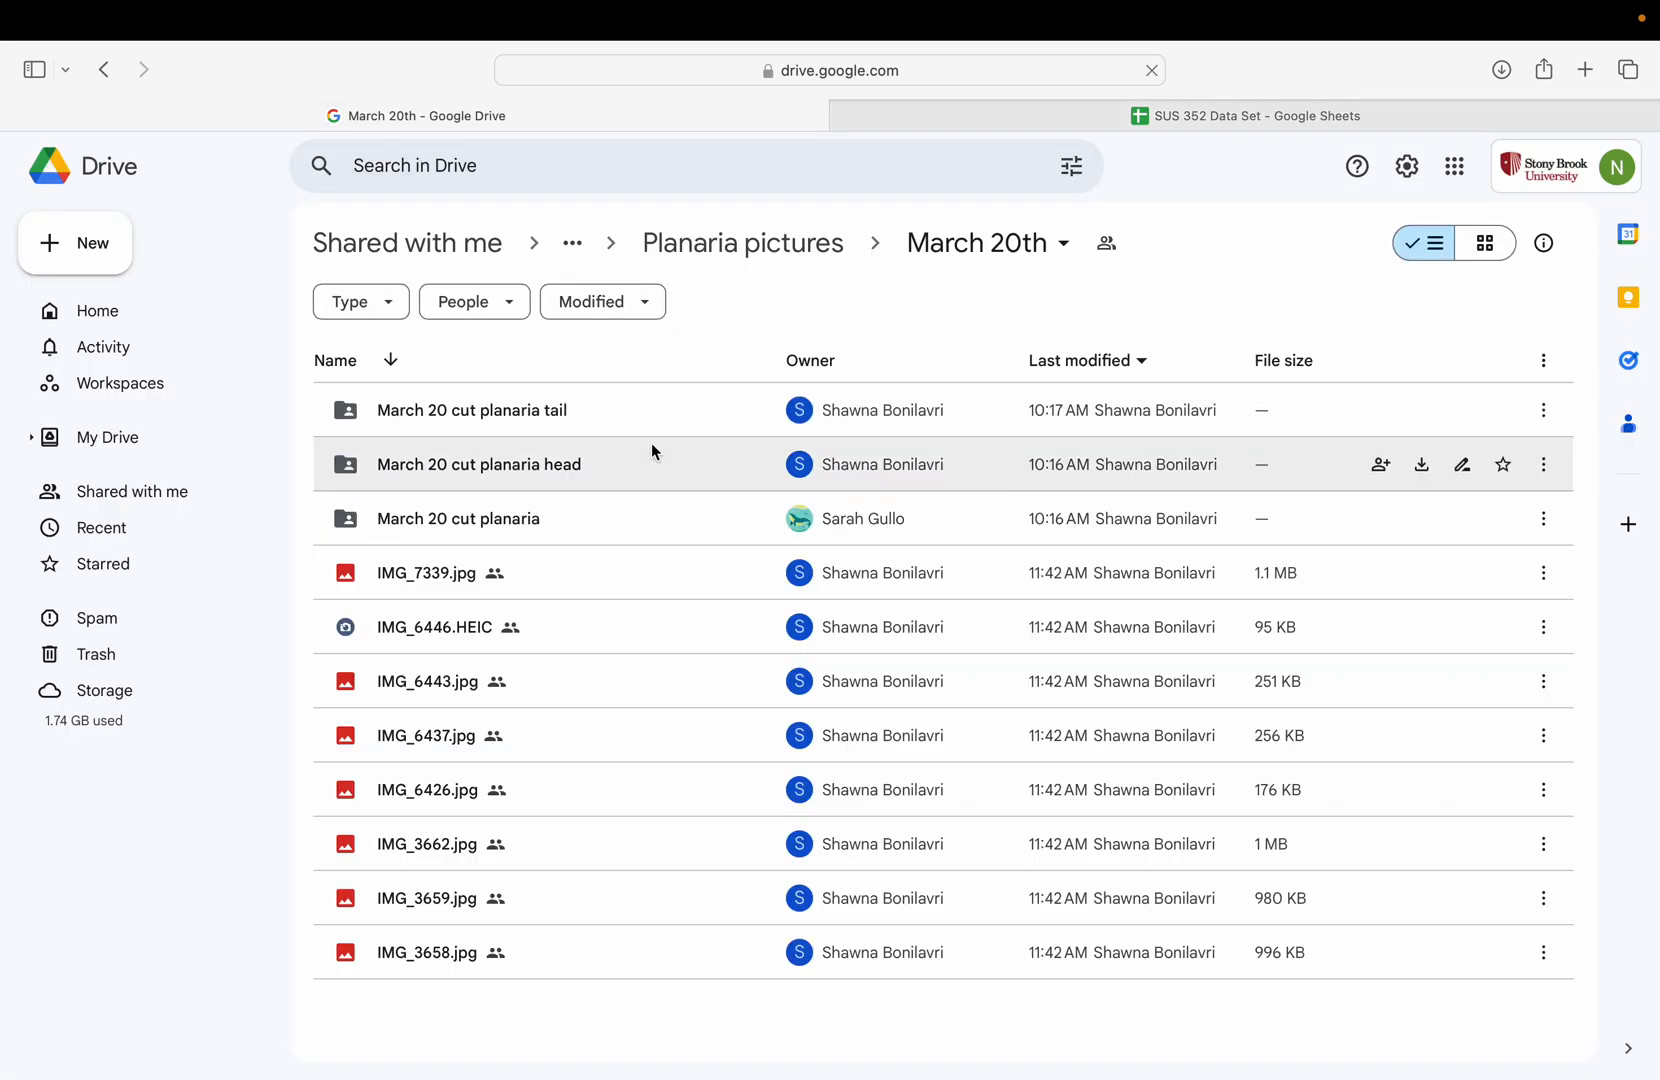
pyautogui.click(728, 243)
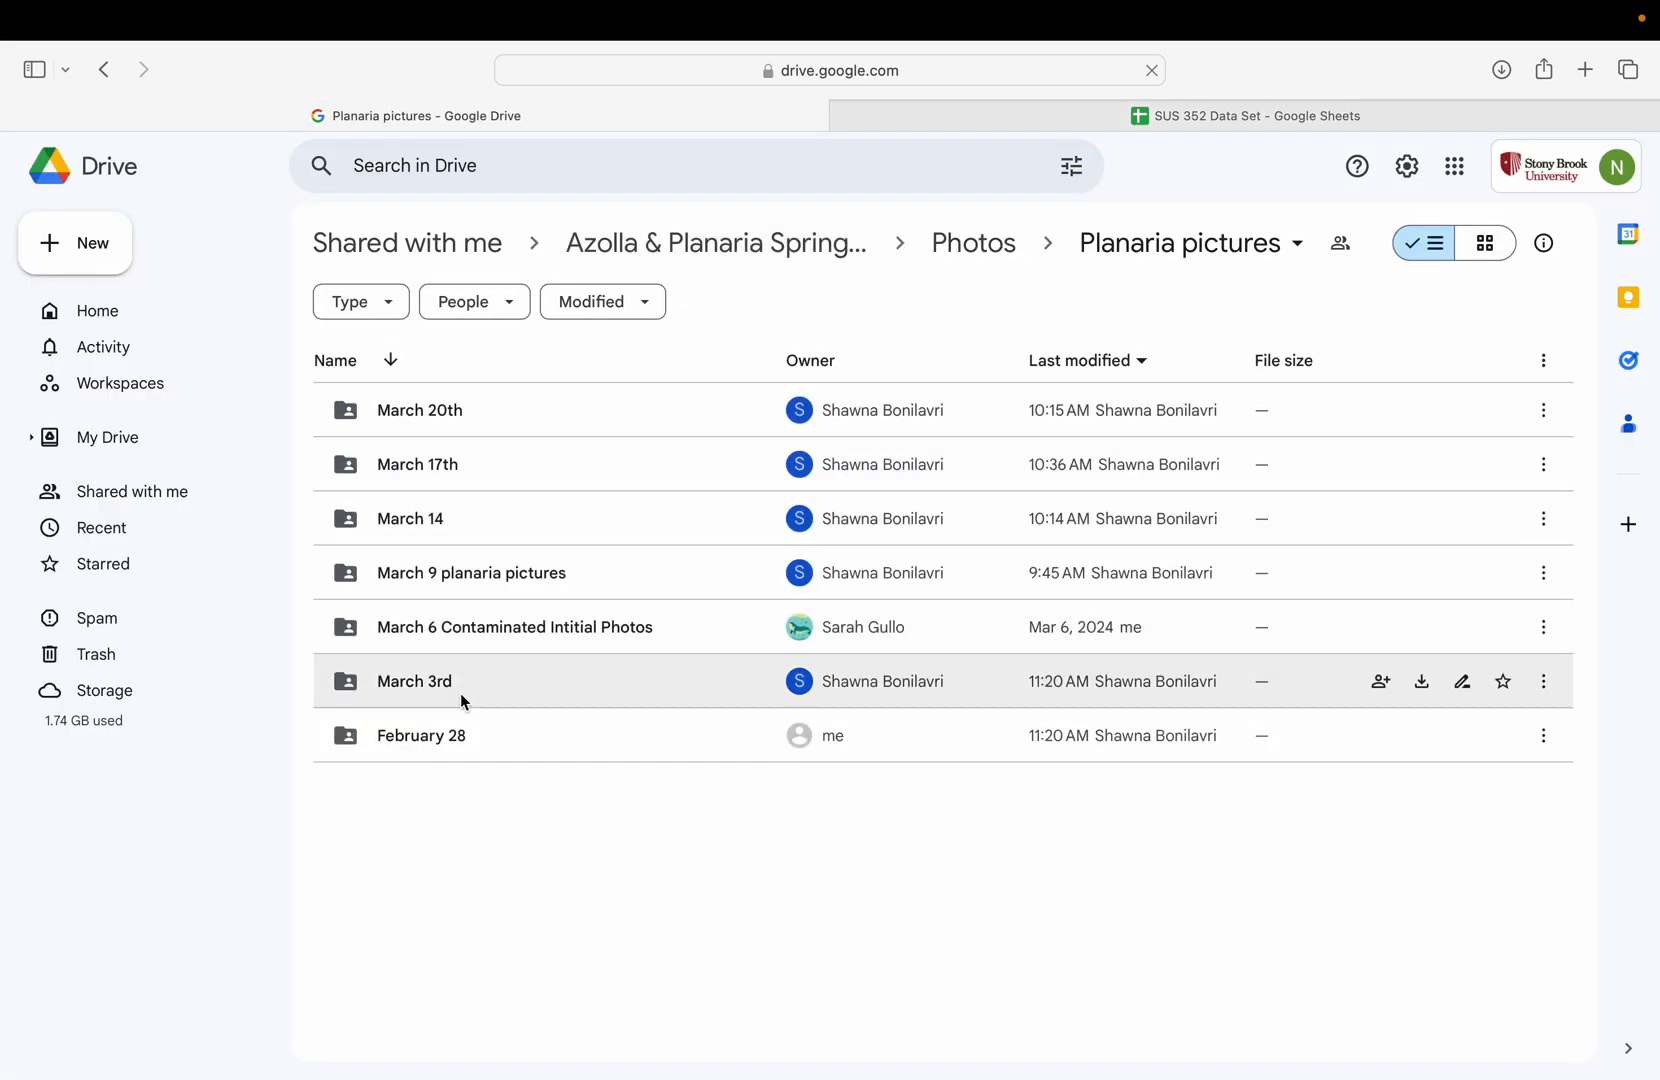
pyautogui.doubleClick(486, 685)
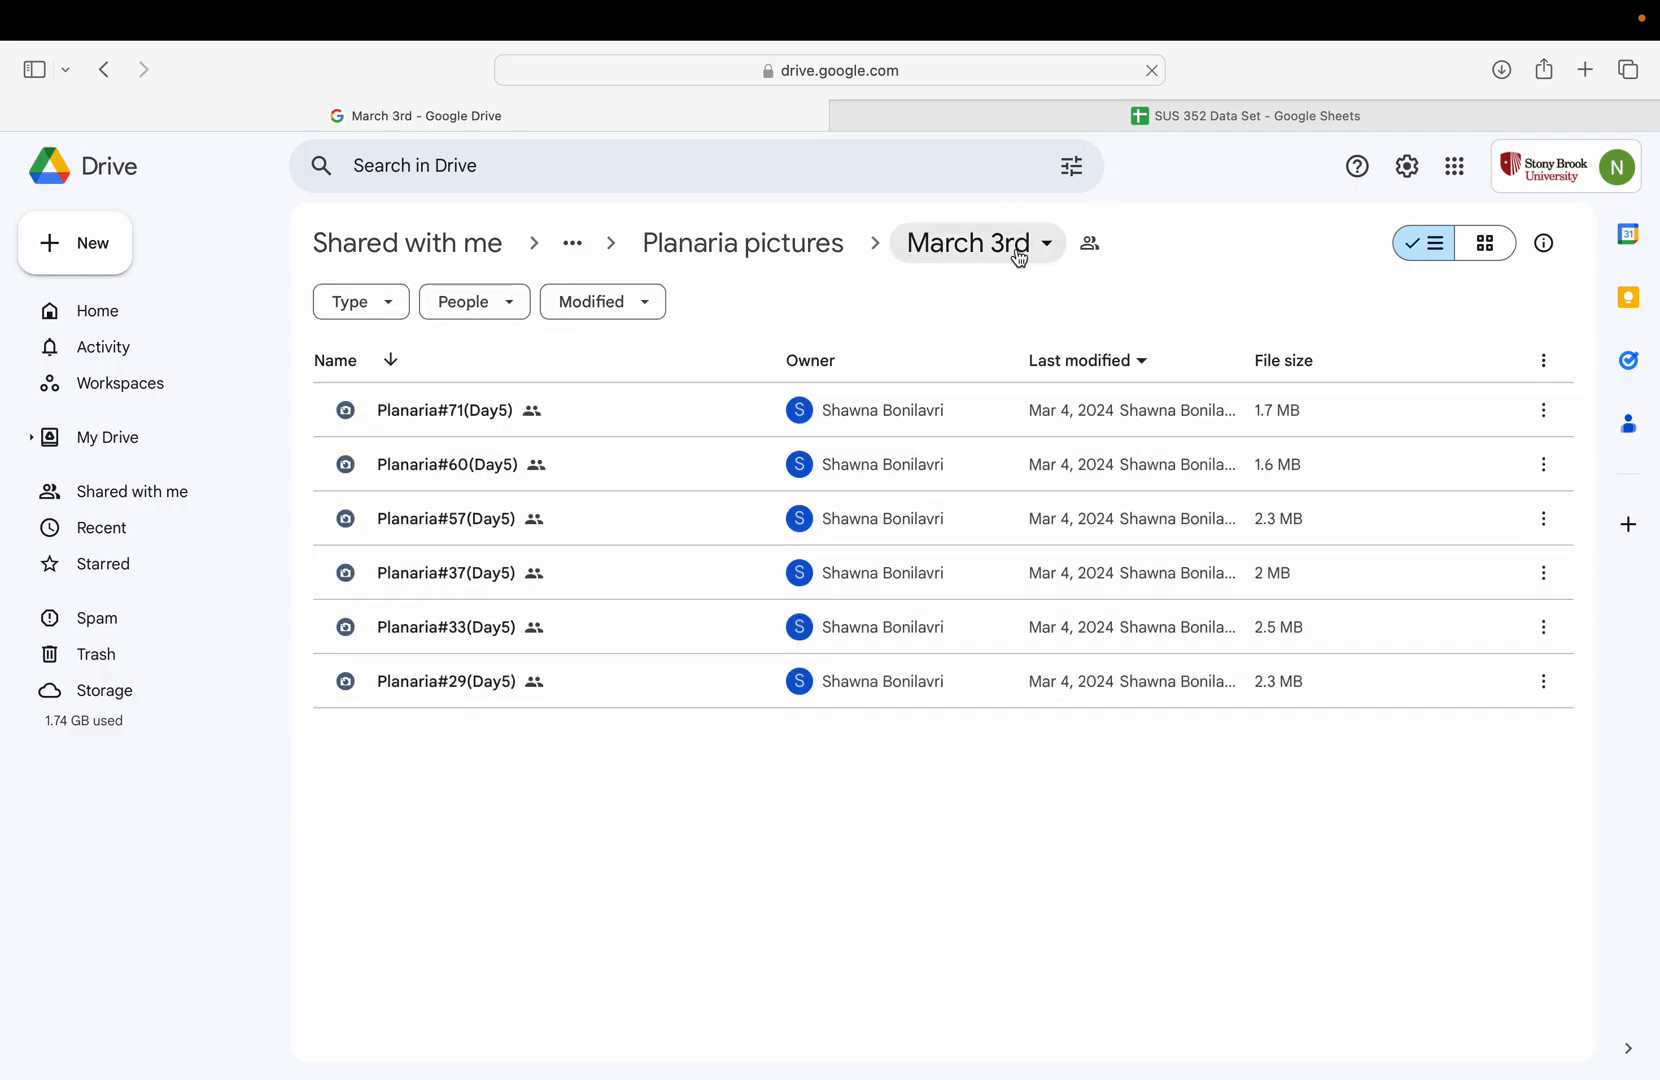
# Step: Return to the data spreadsheet and enter 3/3 as the day 3 date for jar 29
pyautogui.click(1152, 115)
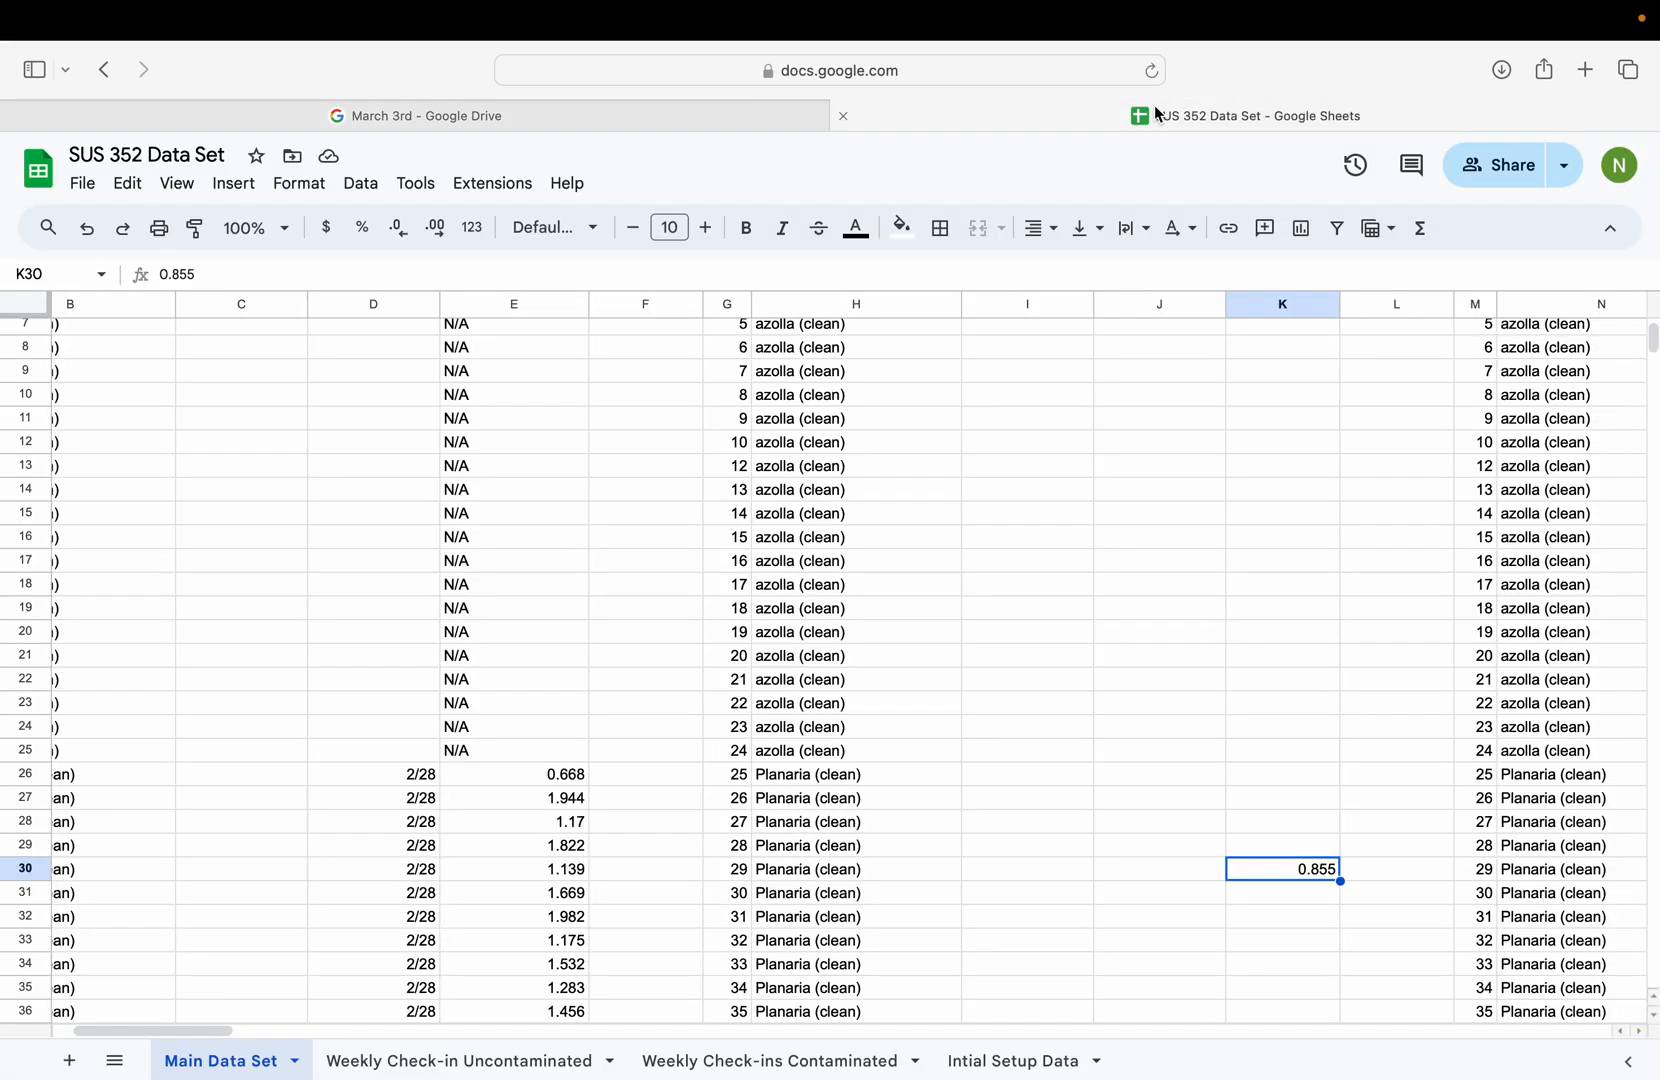
pyautogui.click(1157, 876)
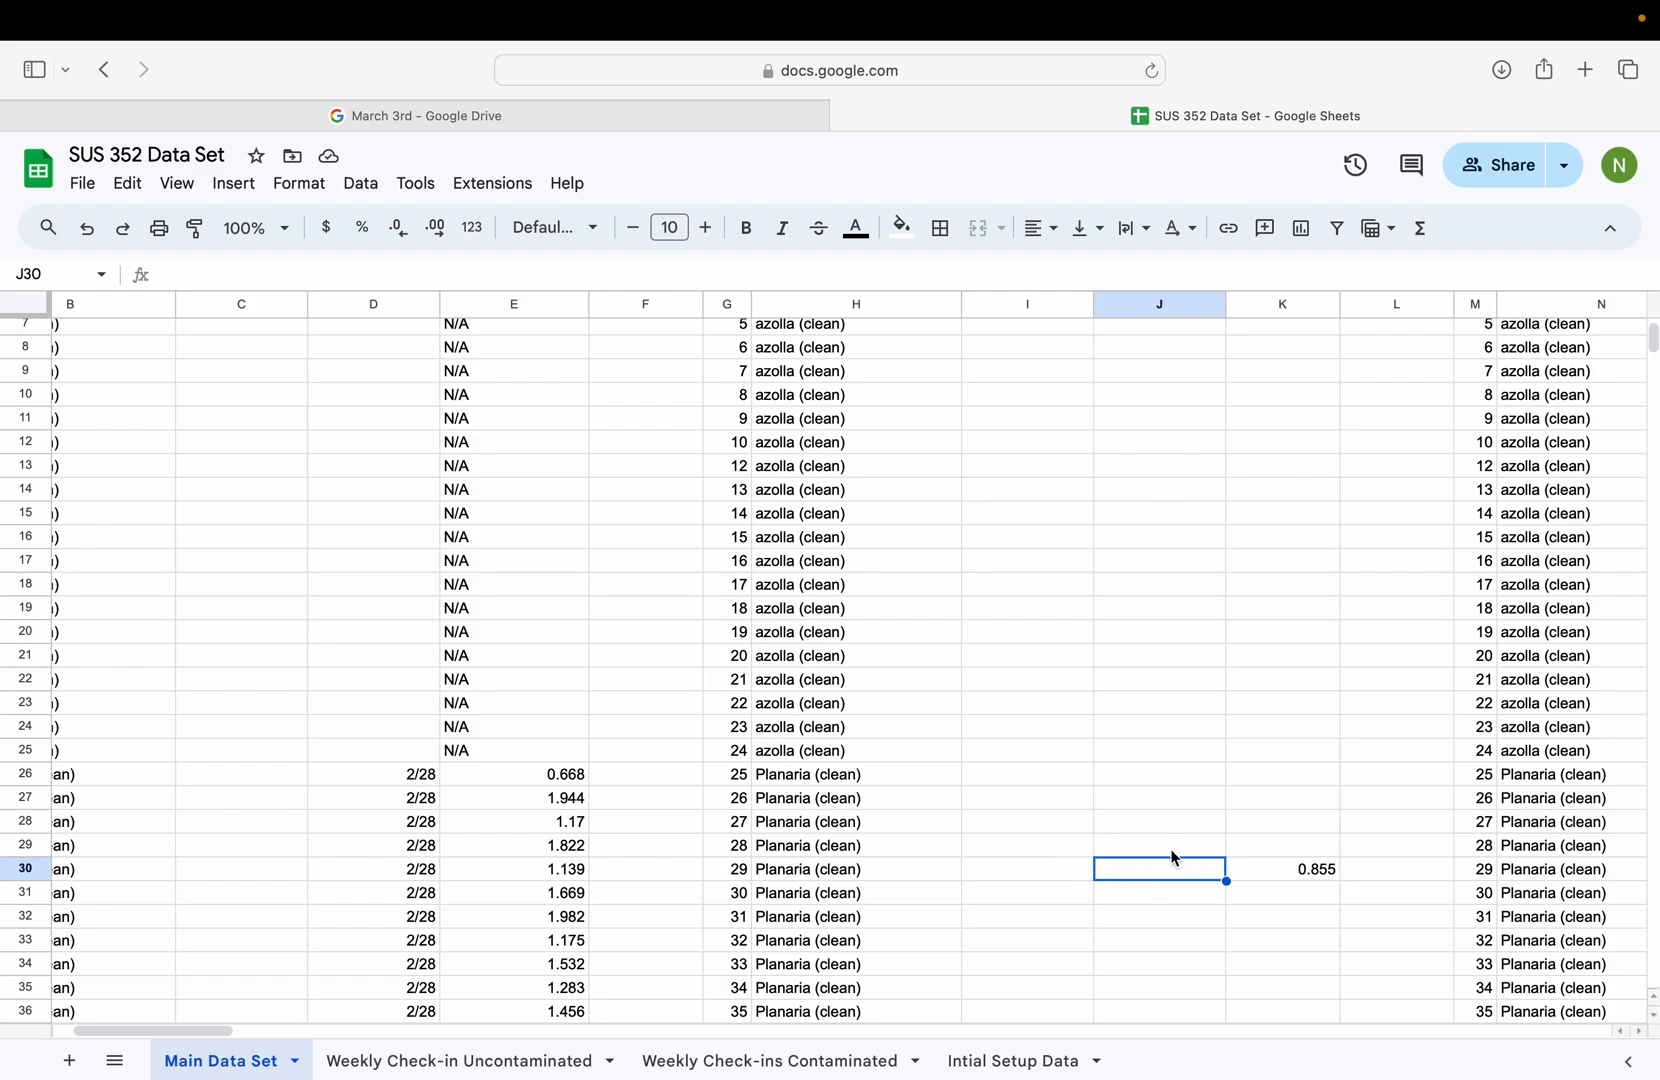
pyautogui.write('3/3')
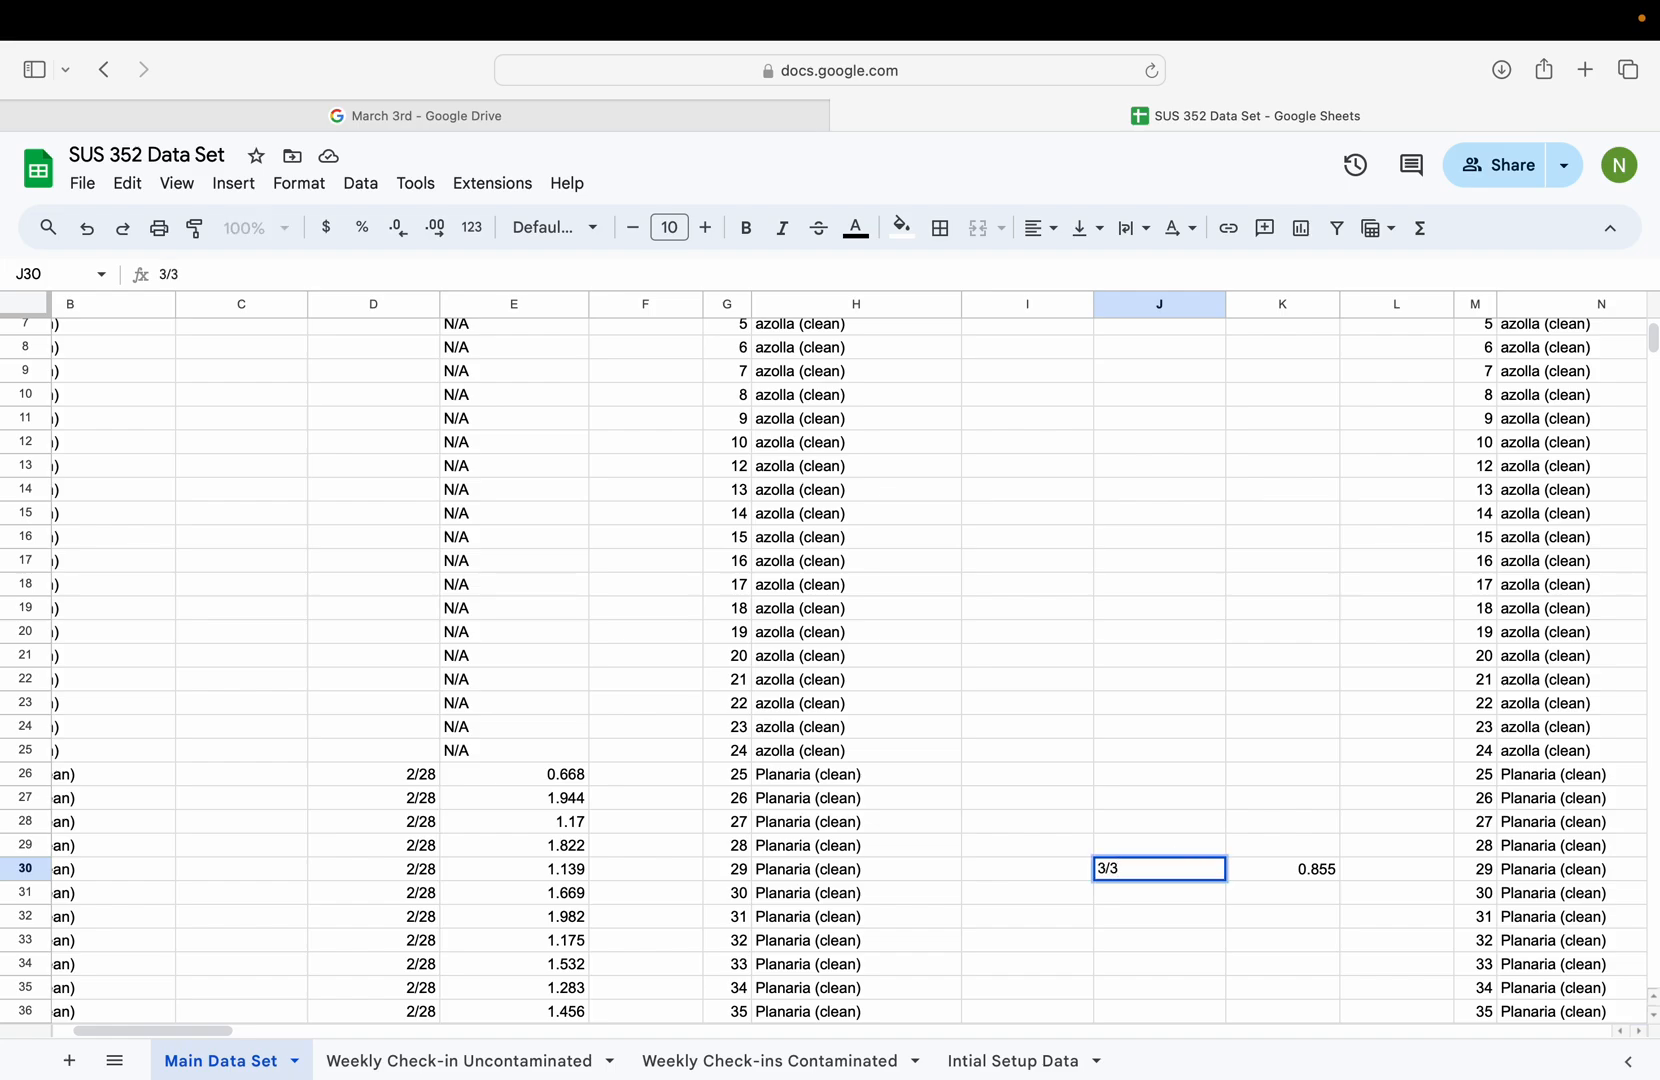
pyautogui.click(1204, 826)
pyautogui.click(1132, 866)
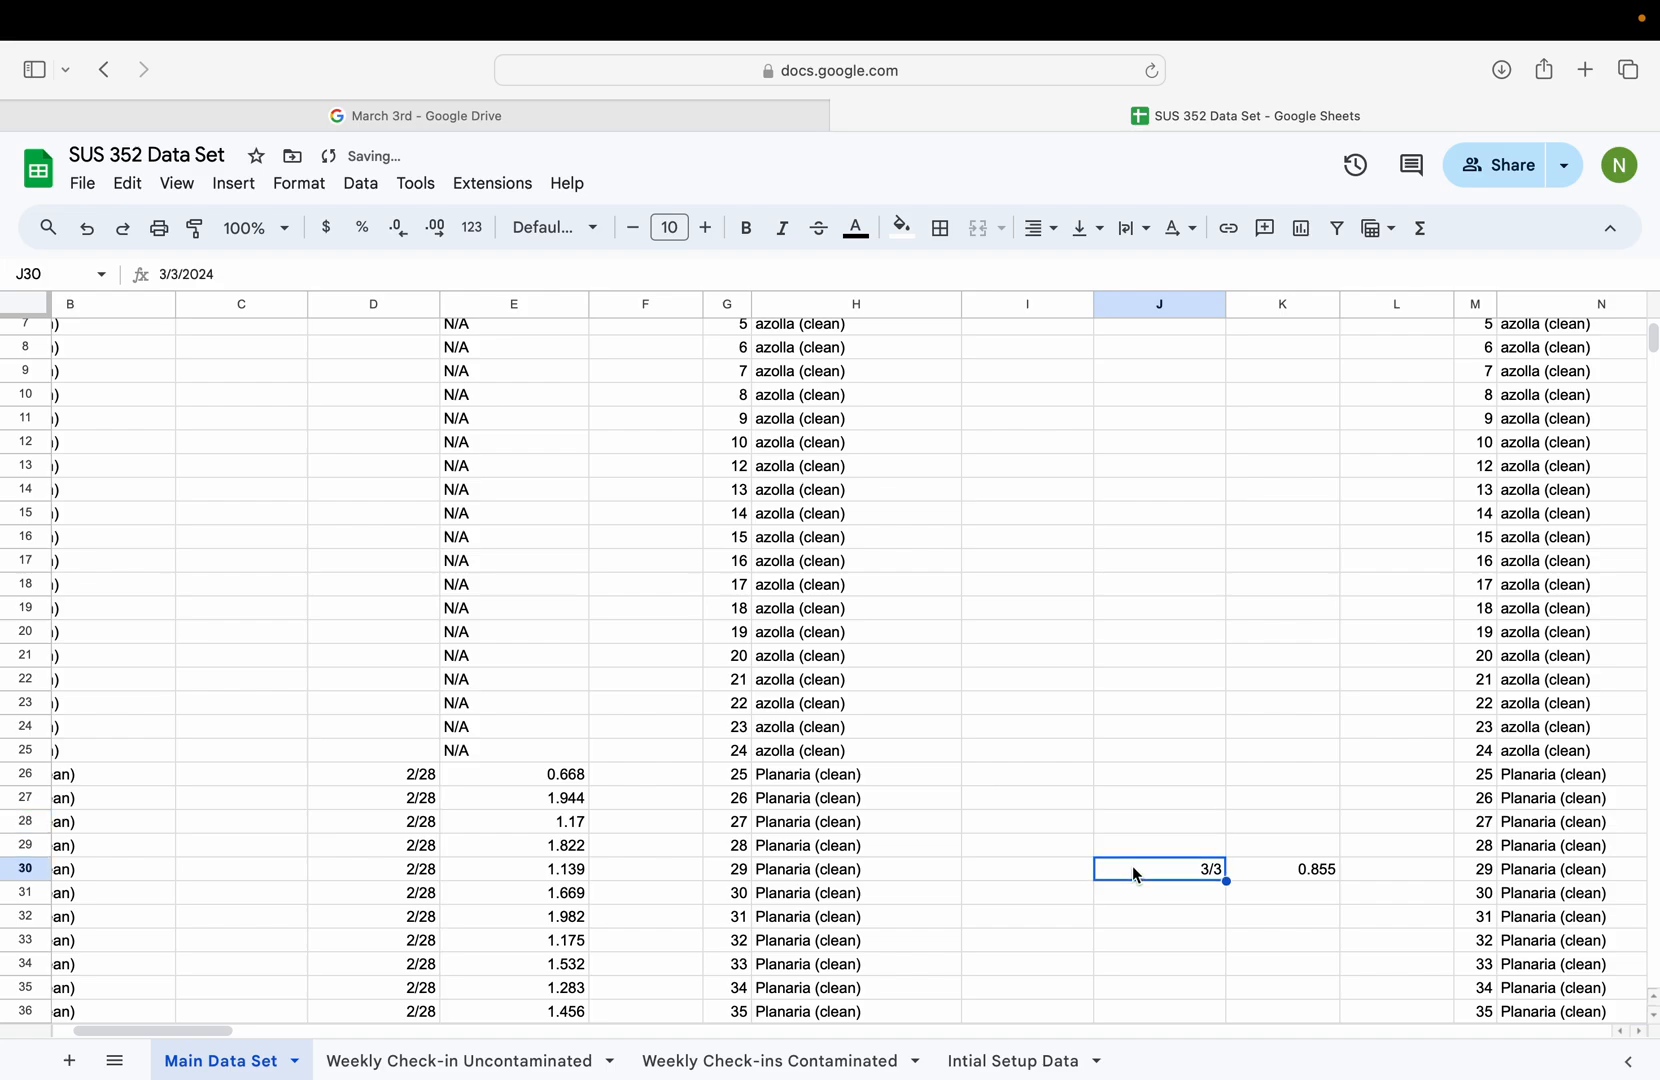
pyautogui.scroll(-2, 1132, 866)
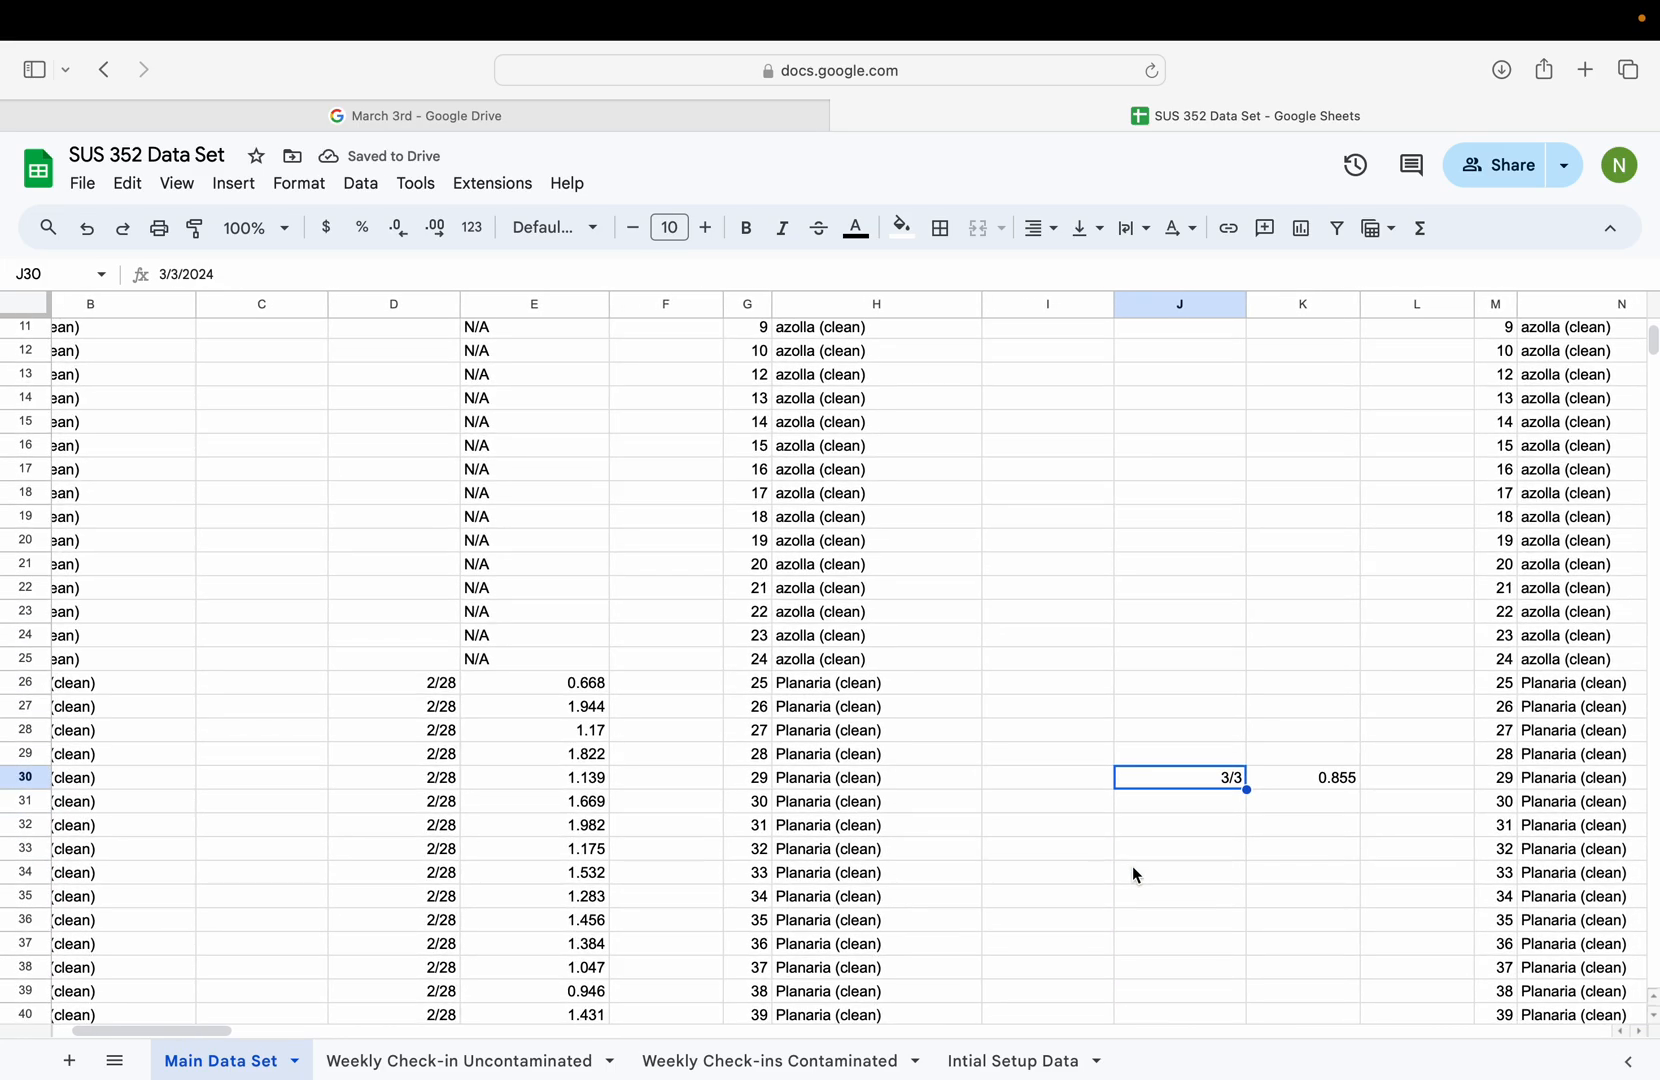
pyautogui.press('XF86MonBrightnessDown')
# Step: Open the March 6 Contaminated Intitial Photos folder in Google Drive and go to the end of its photo list
pyautogui.click(485, 115)
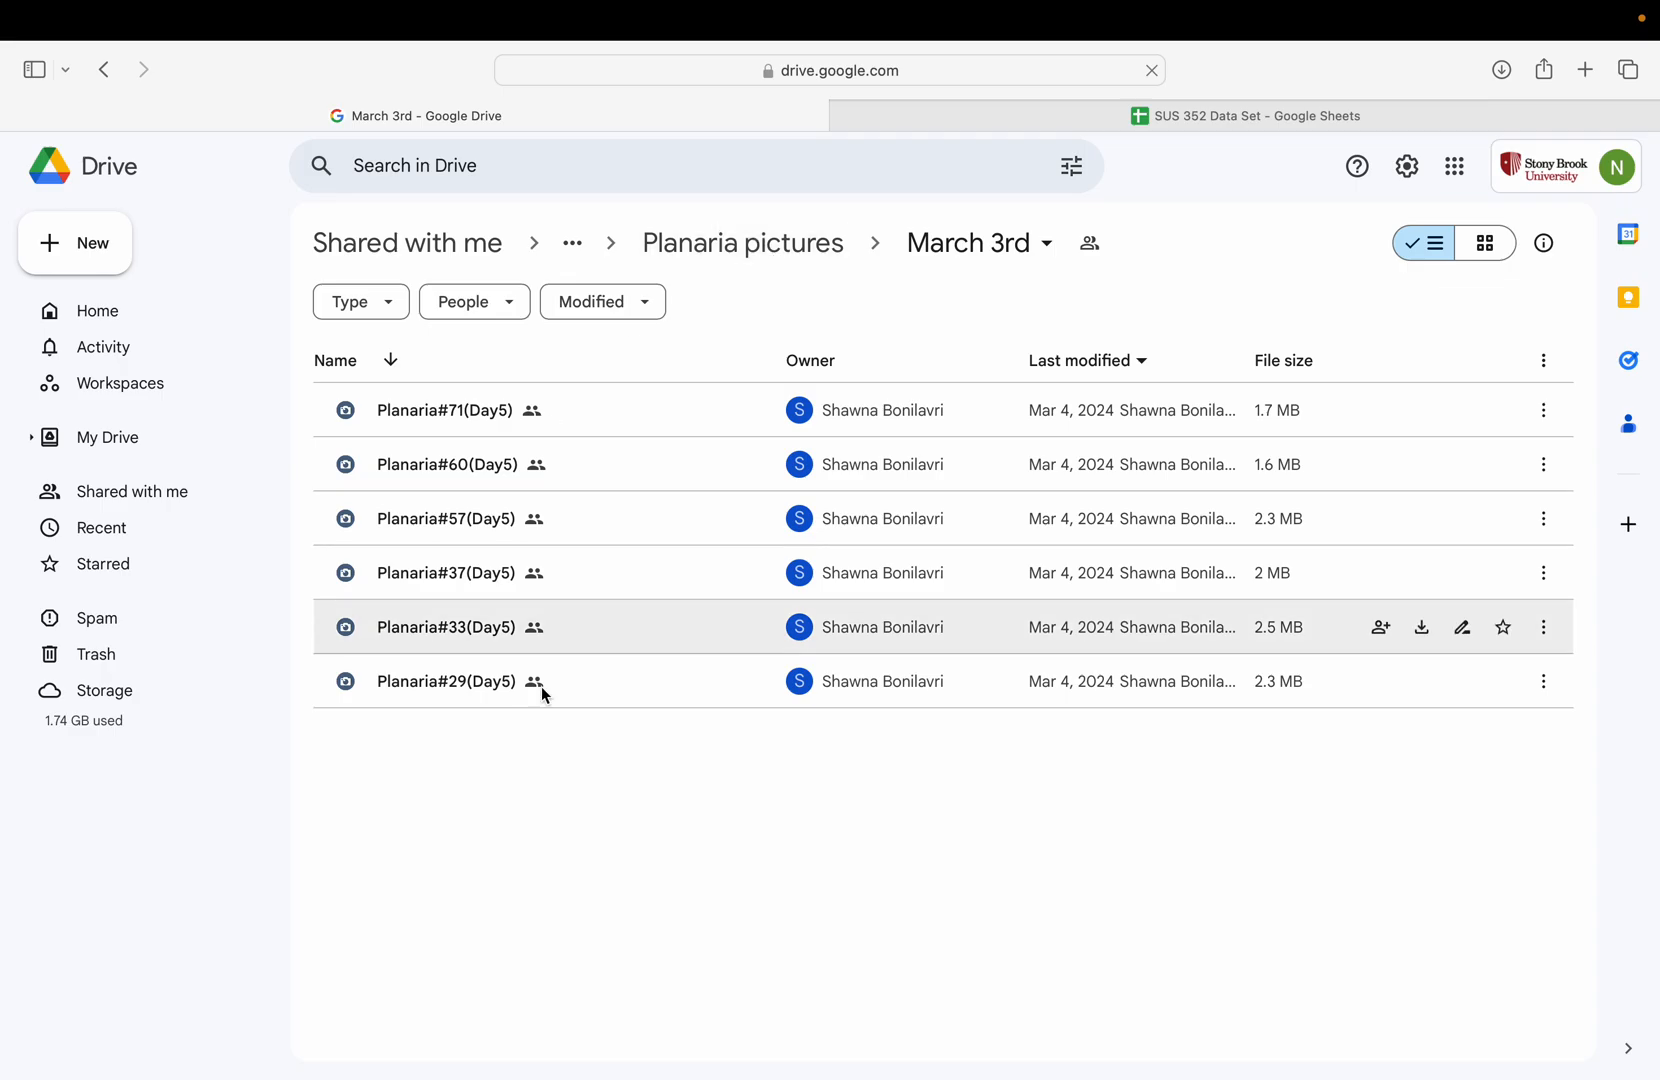
pyautogui.click(748, 245)
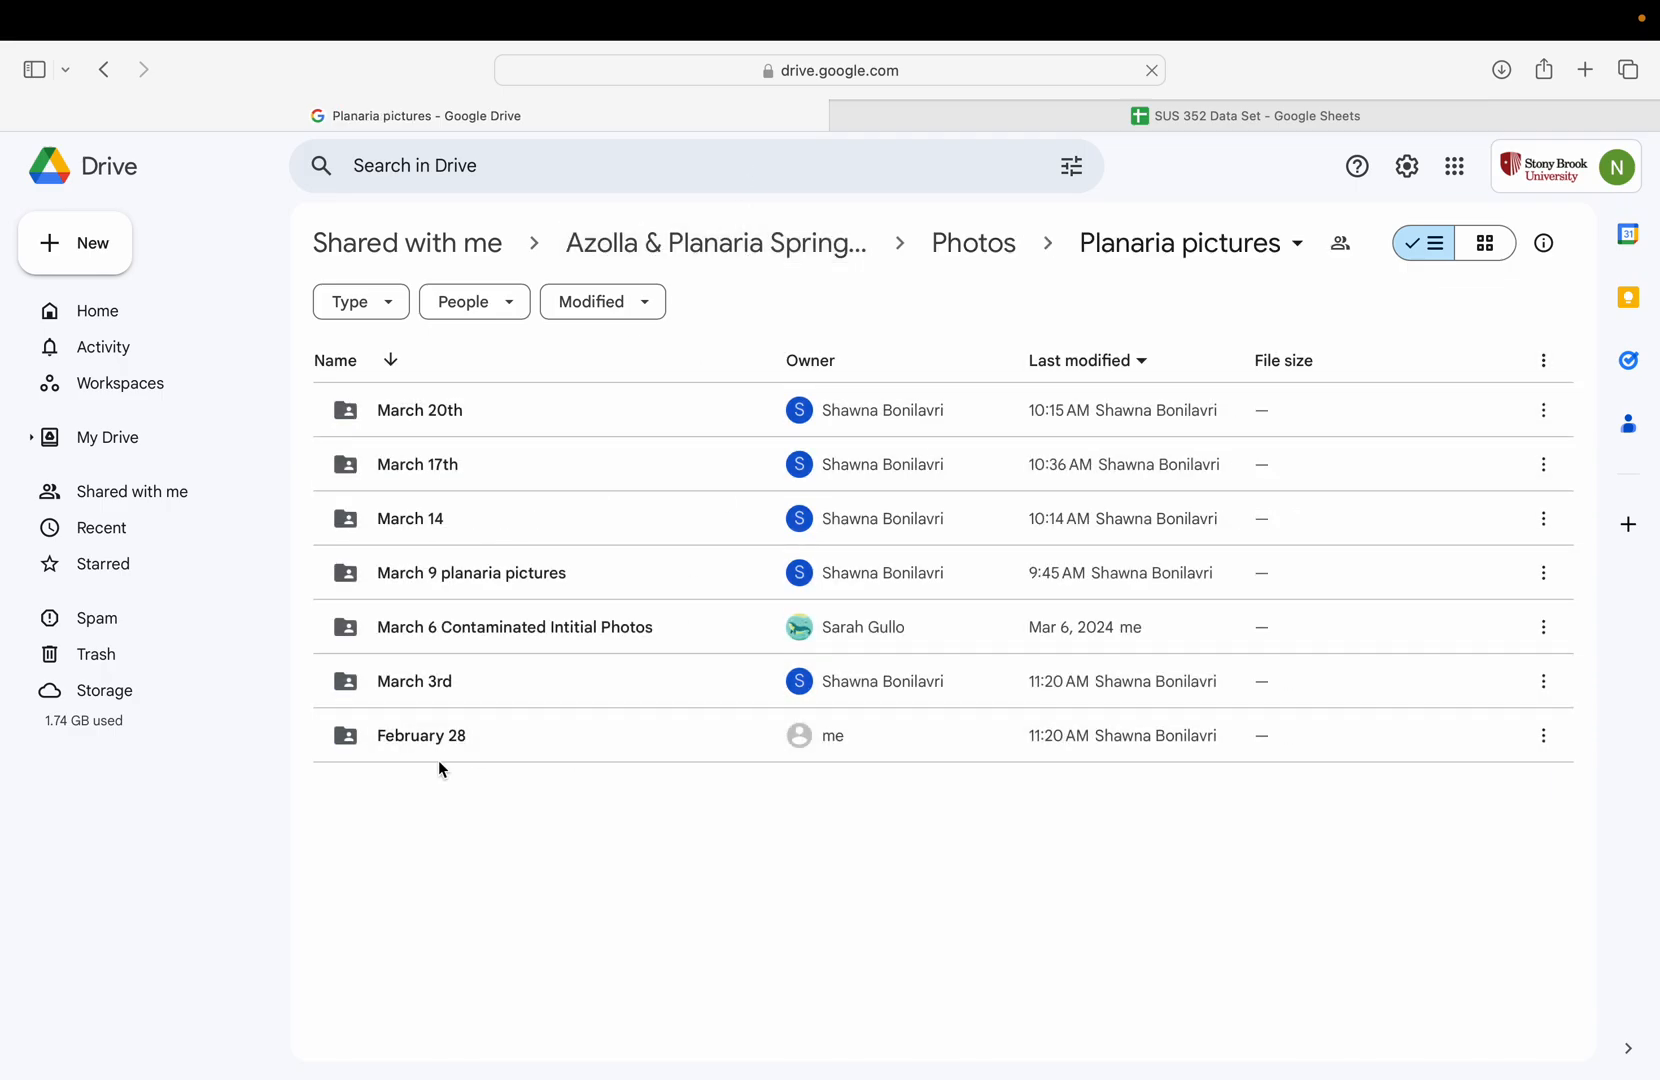
pyautogui.doubleClick(524, 628)
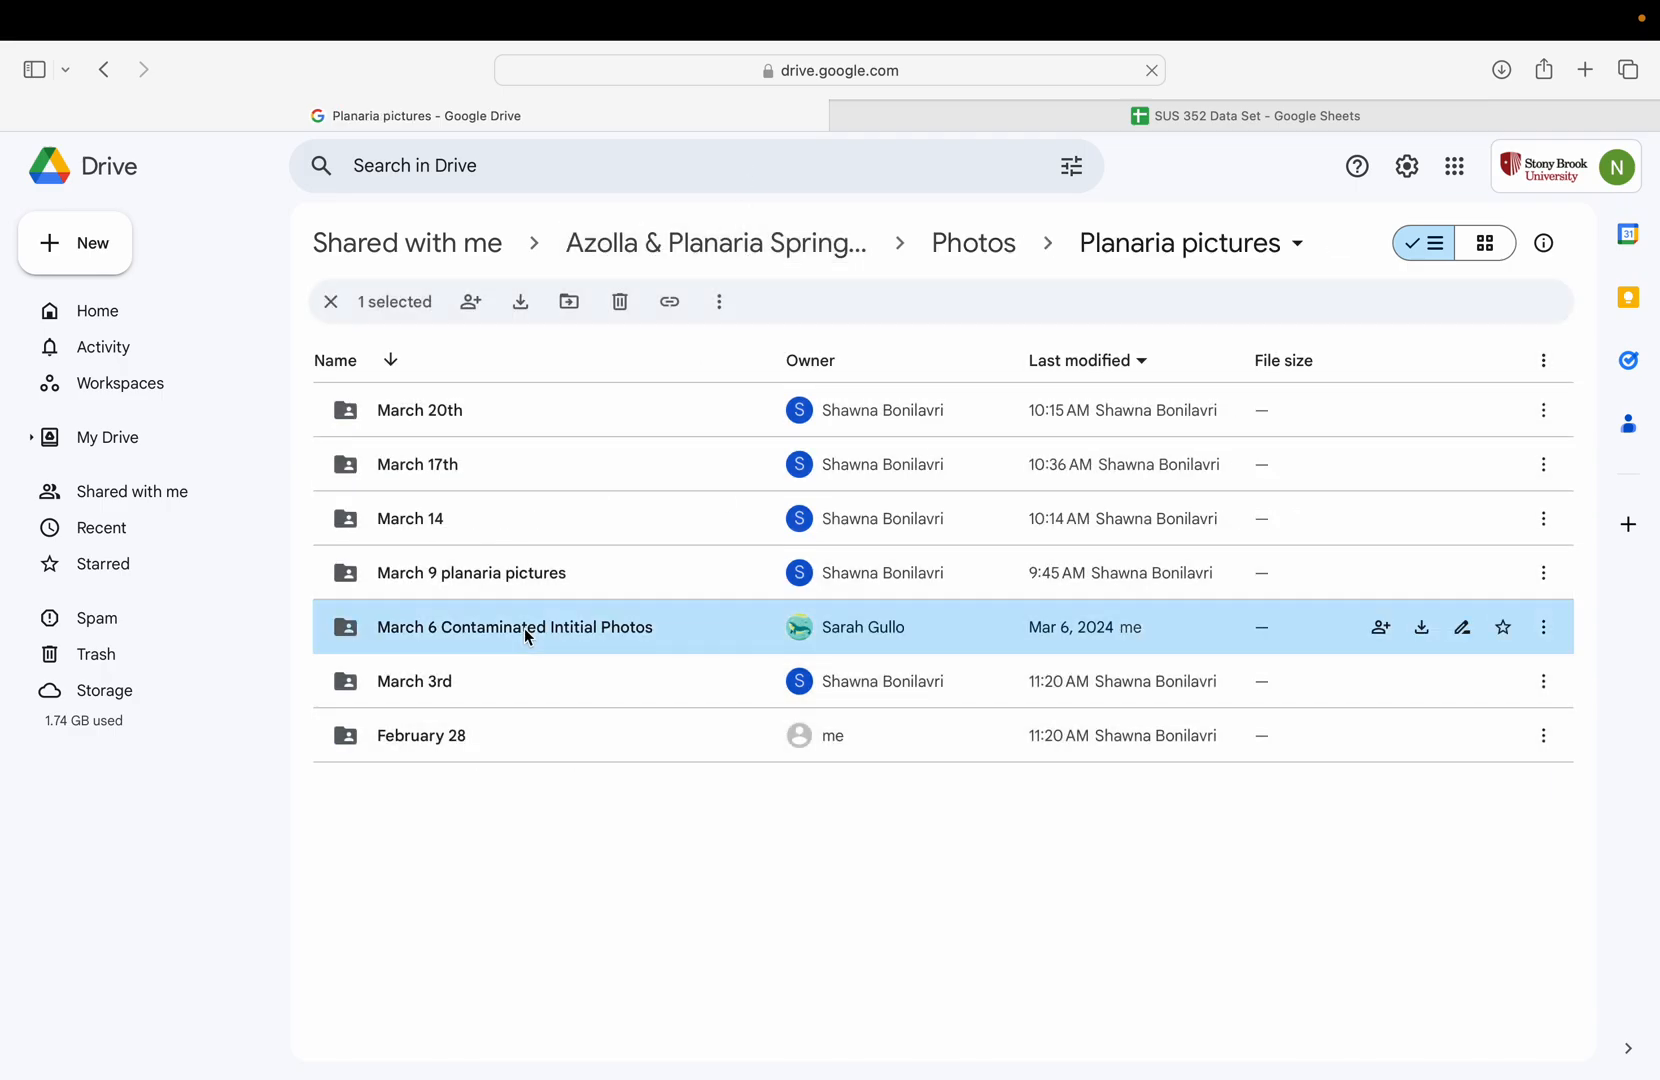
pyautogui.scroll(-15, 524, 628)
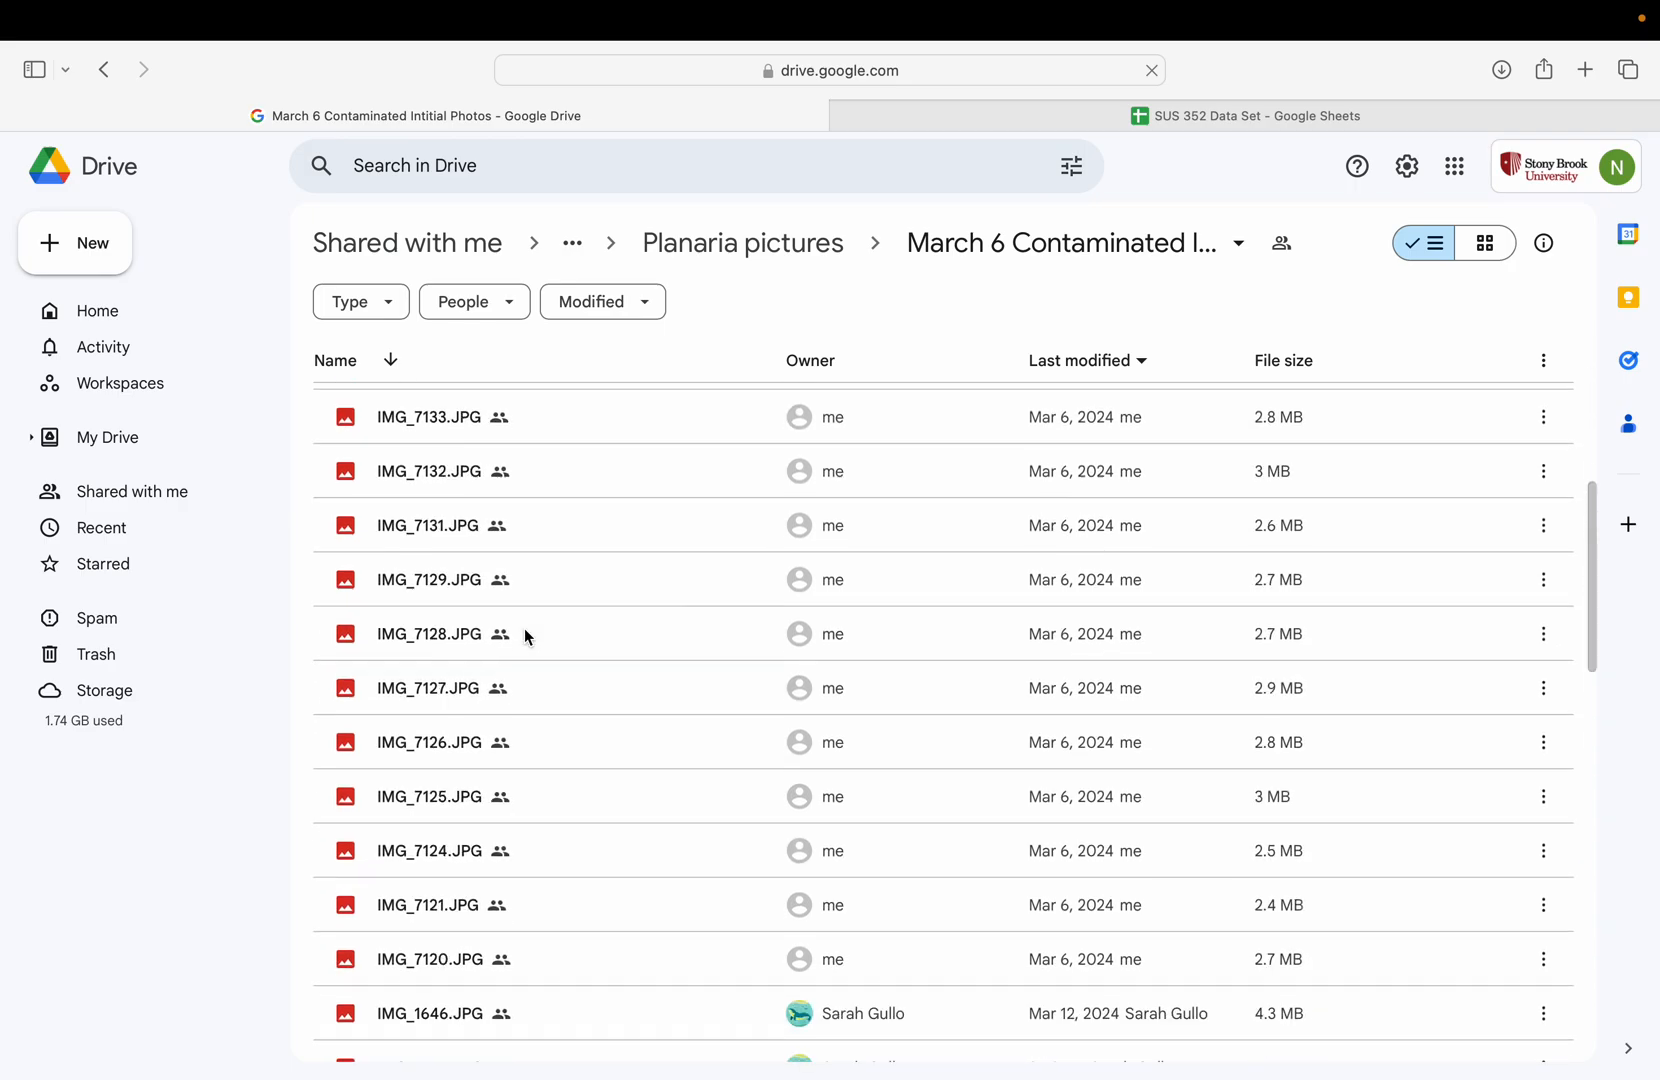
pyautogui.scroll(-10, 524, 628)
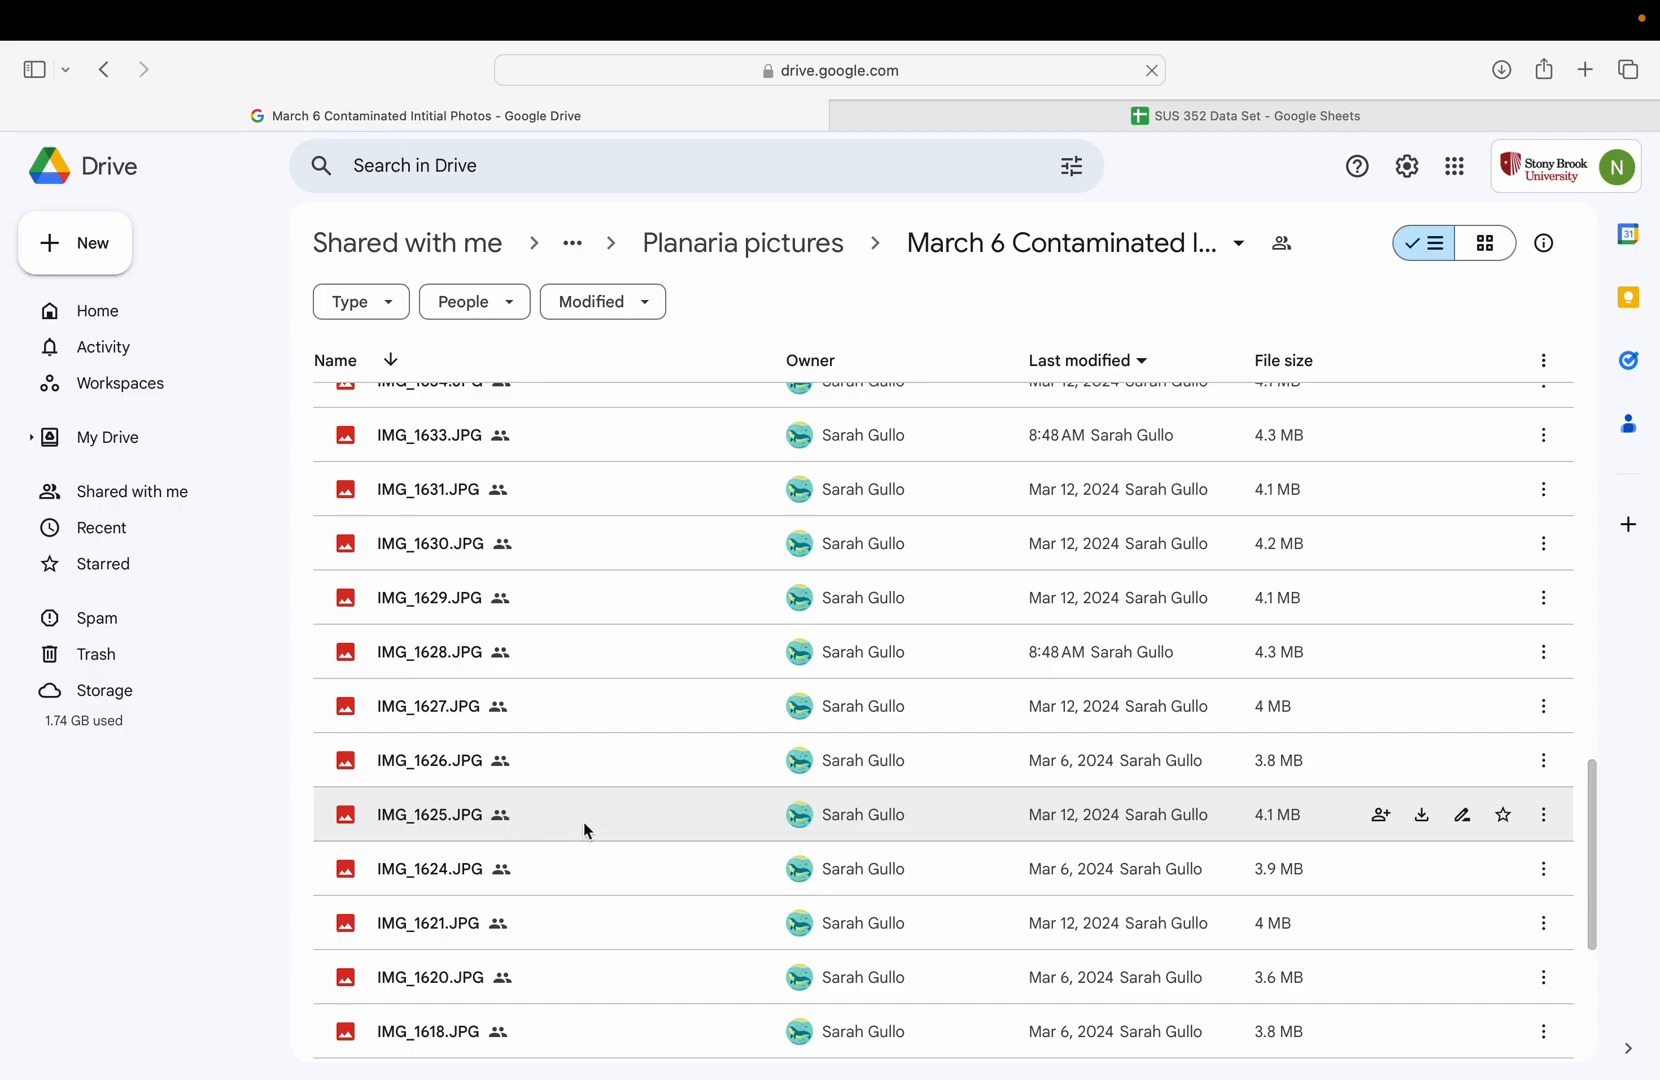
pyautogui.scroll(-6, 617, 881)
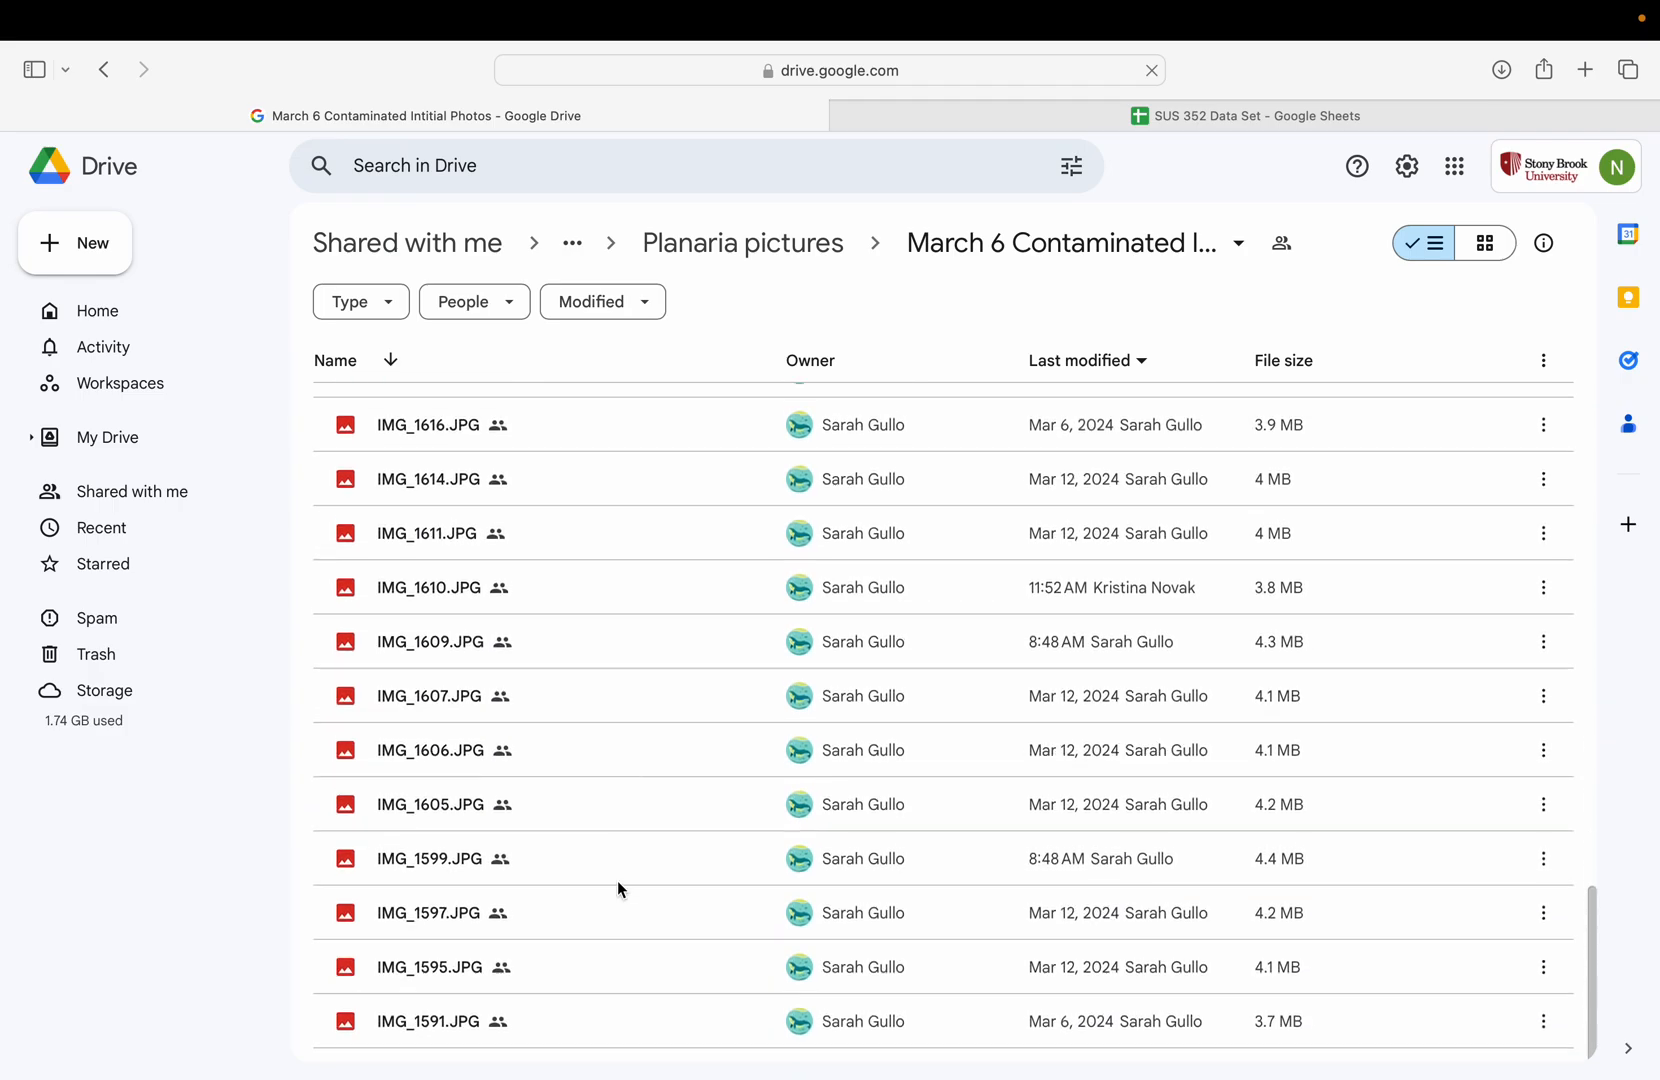
# Step: Preview photos in the March 6 folder, moving between neighbouring images until IMG_1610.JPG is shown
pyautogui.doubleClick(576, 1048)
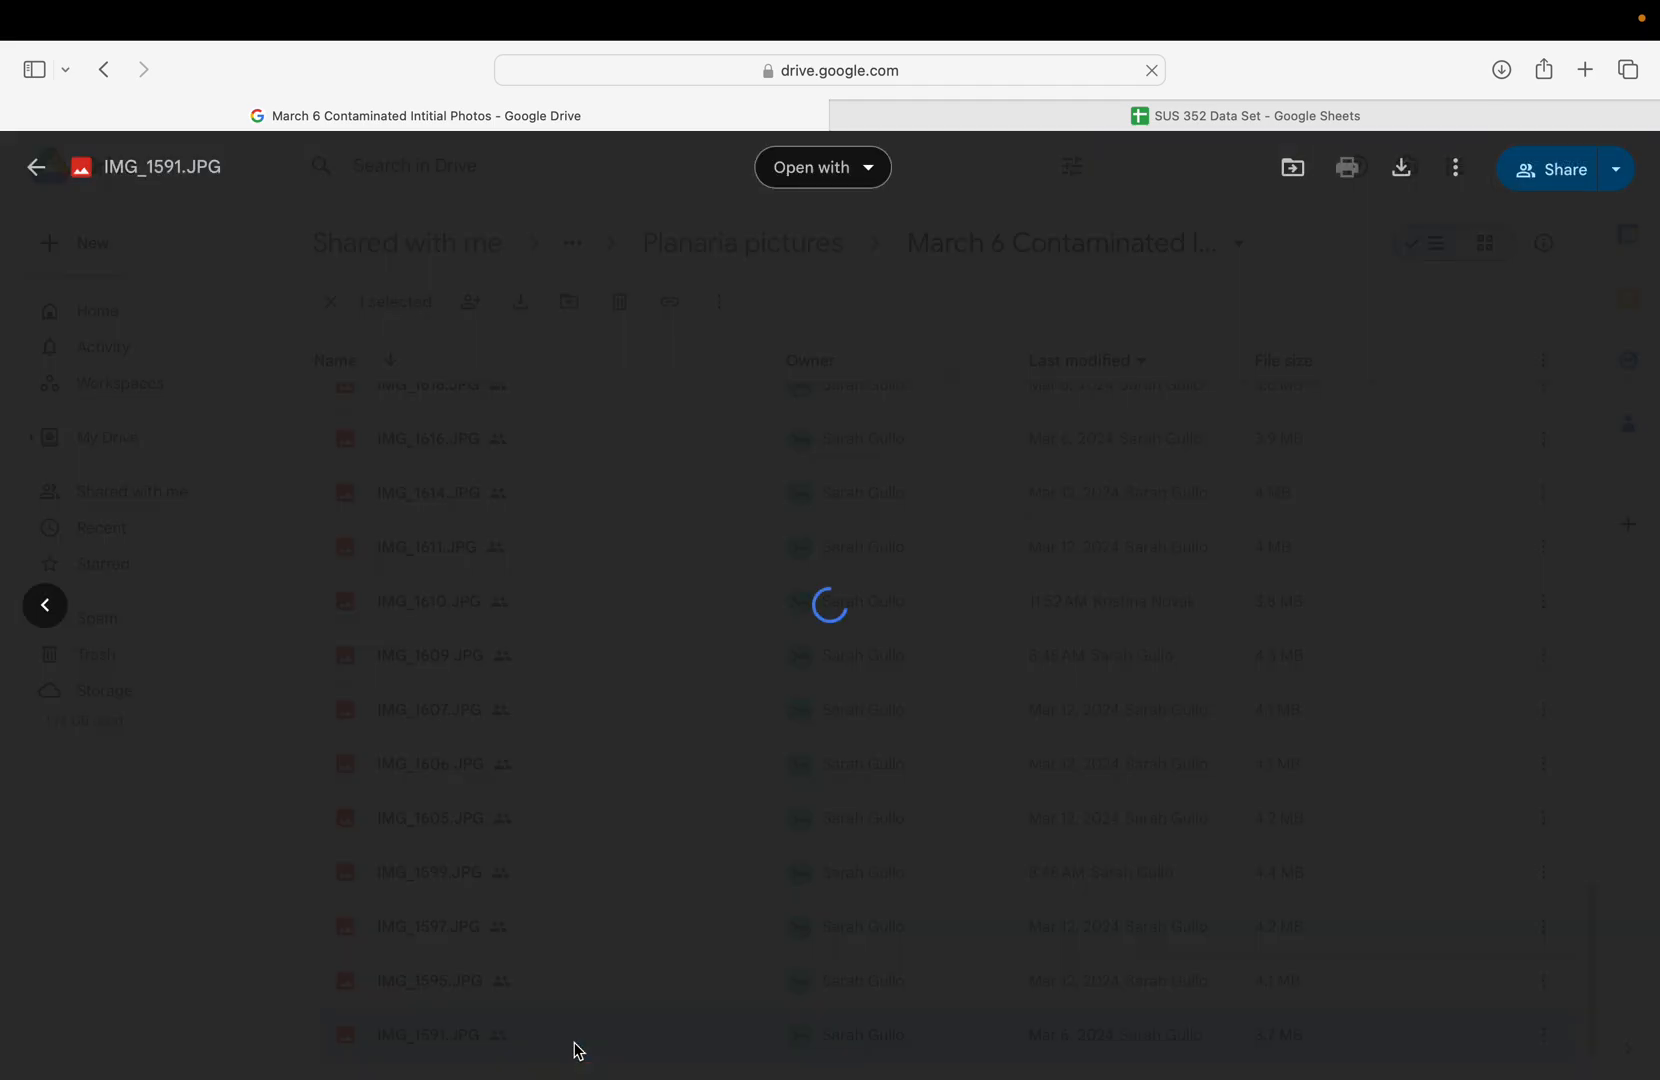
pyautogui.click(404, 1002)
pyautogui.doubleClick(668, 654)
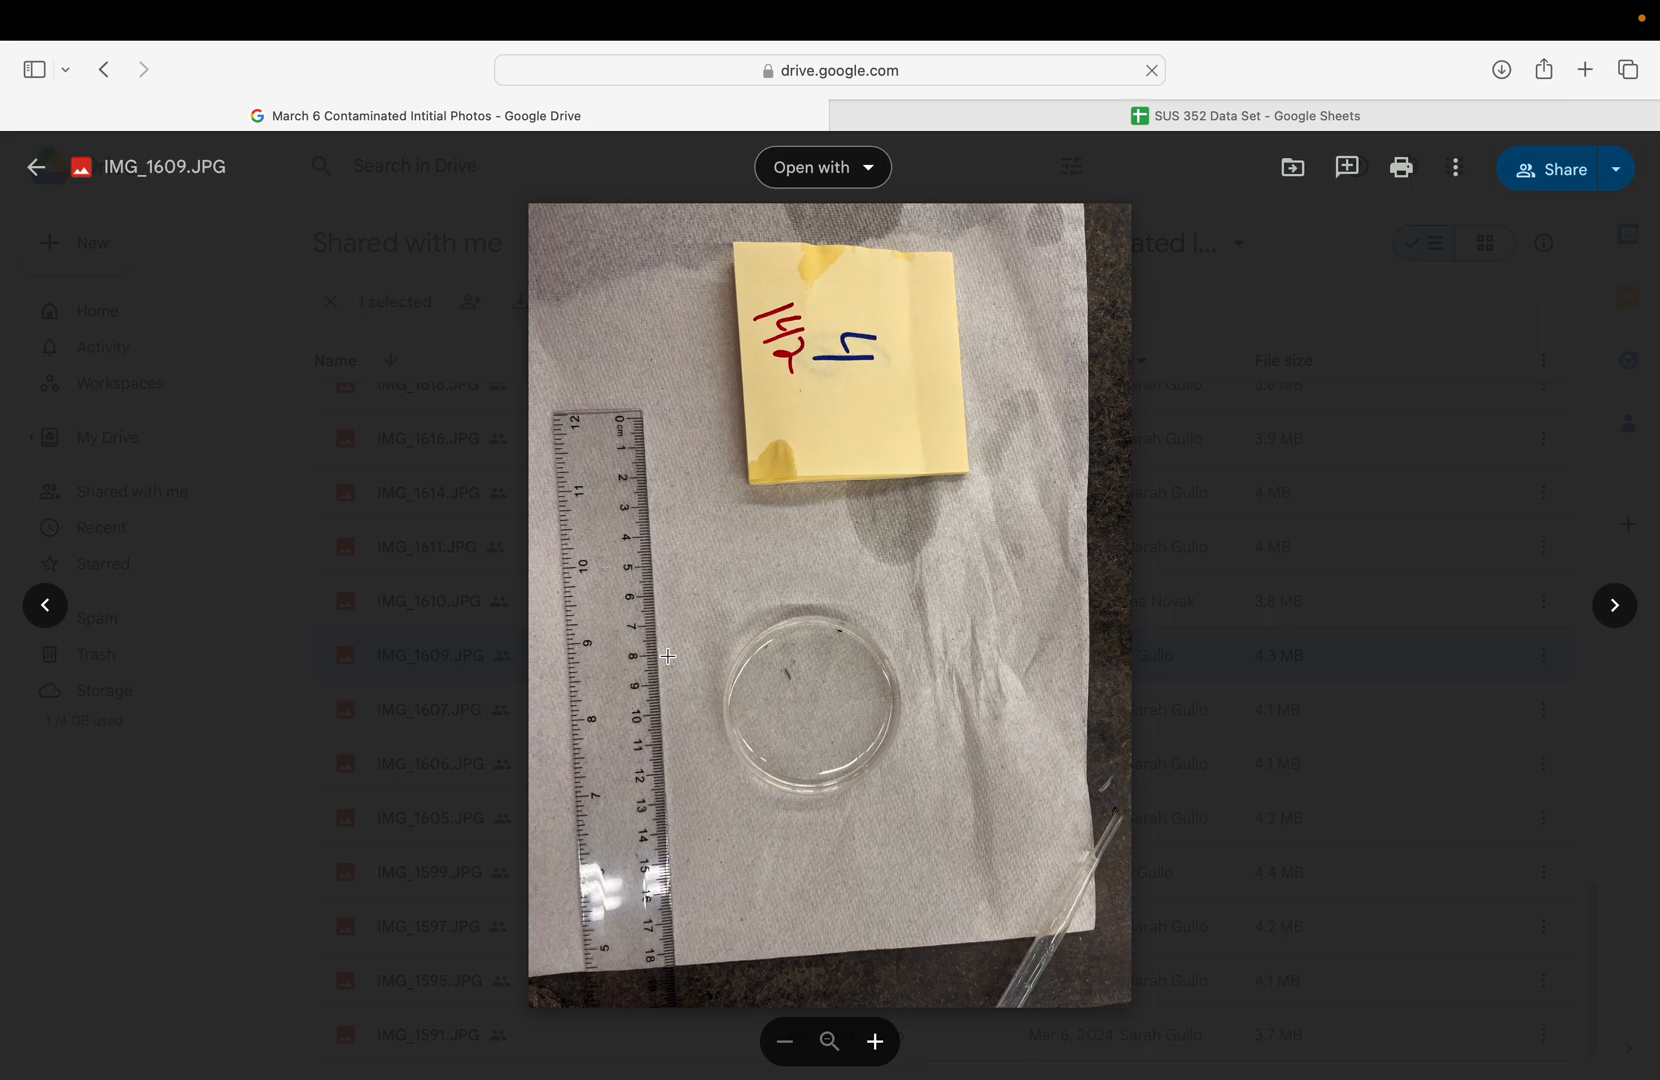
pyautogui.click(1616, 600)
pyautogui.click(46, 612)
pyautogui.click(46, 612)
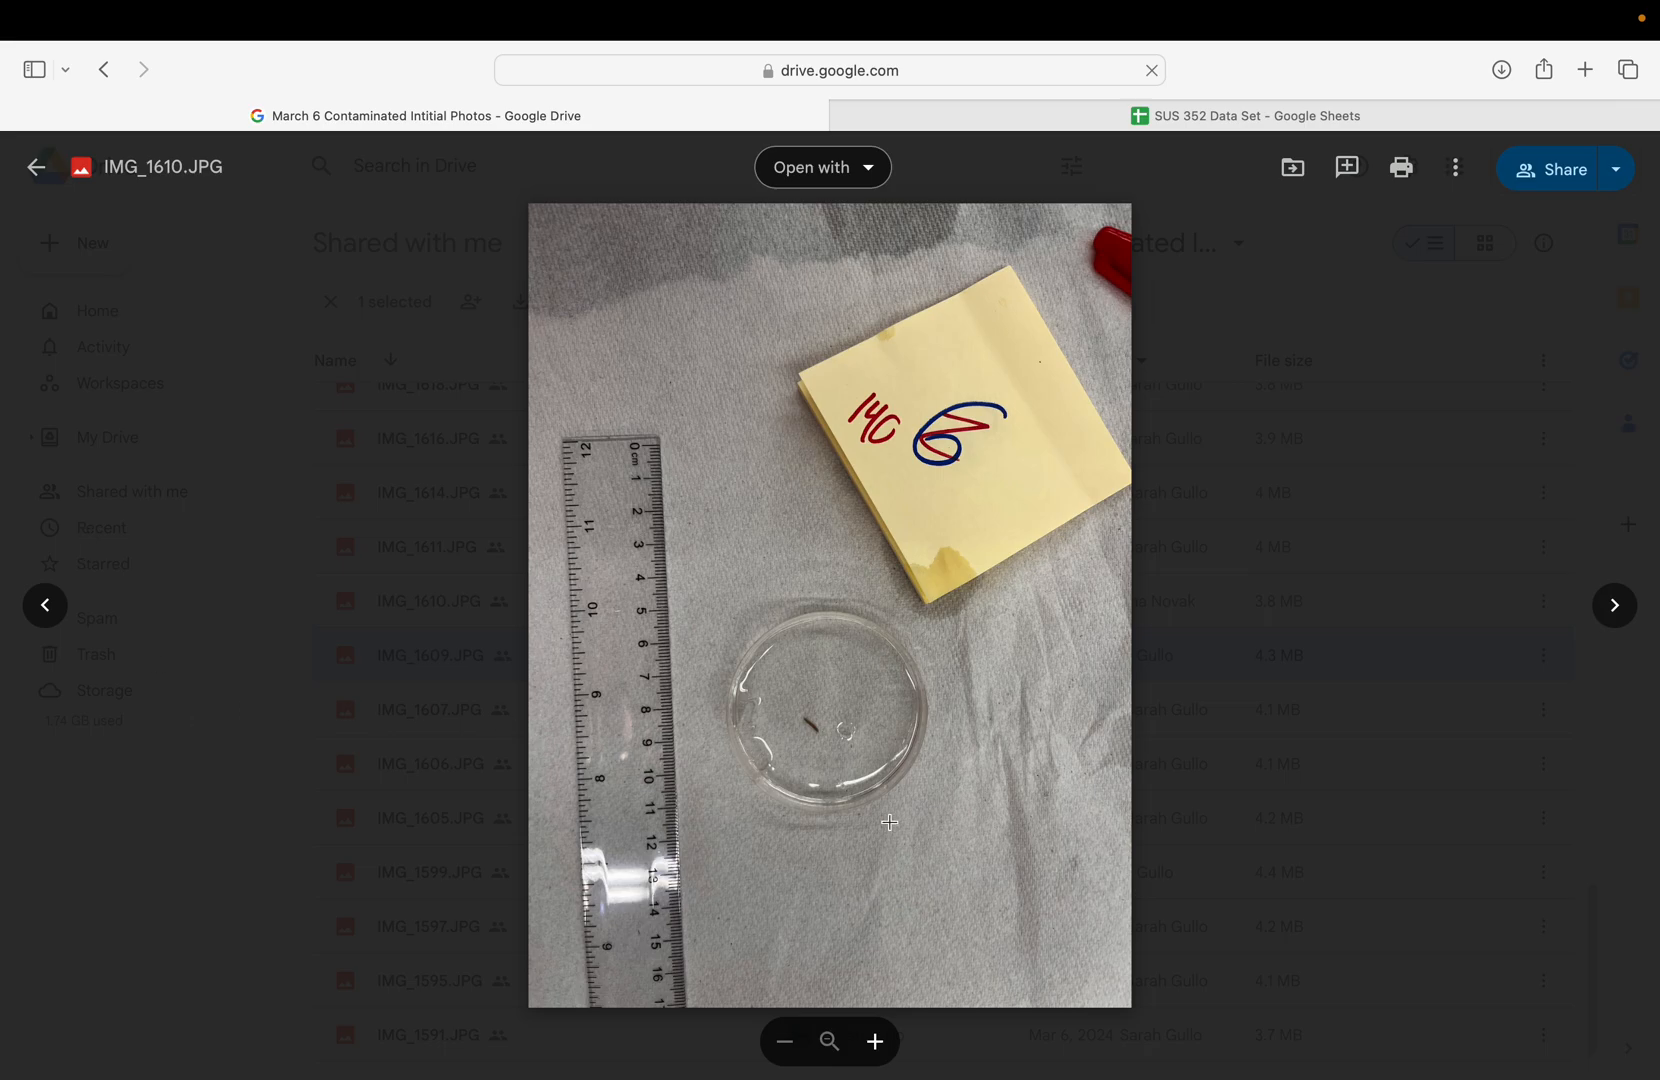
# Step: Download IMG_1610.JPG from Google Drive, view the downloaded photo on the desktop and close its window
pyautogui.click(1455, 167)
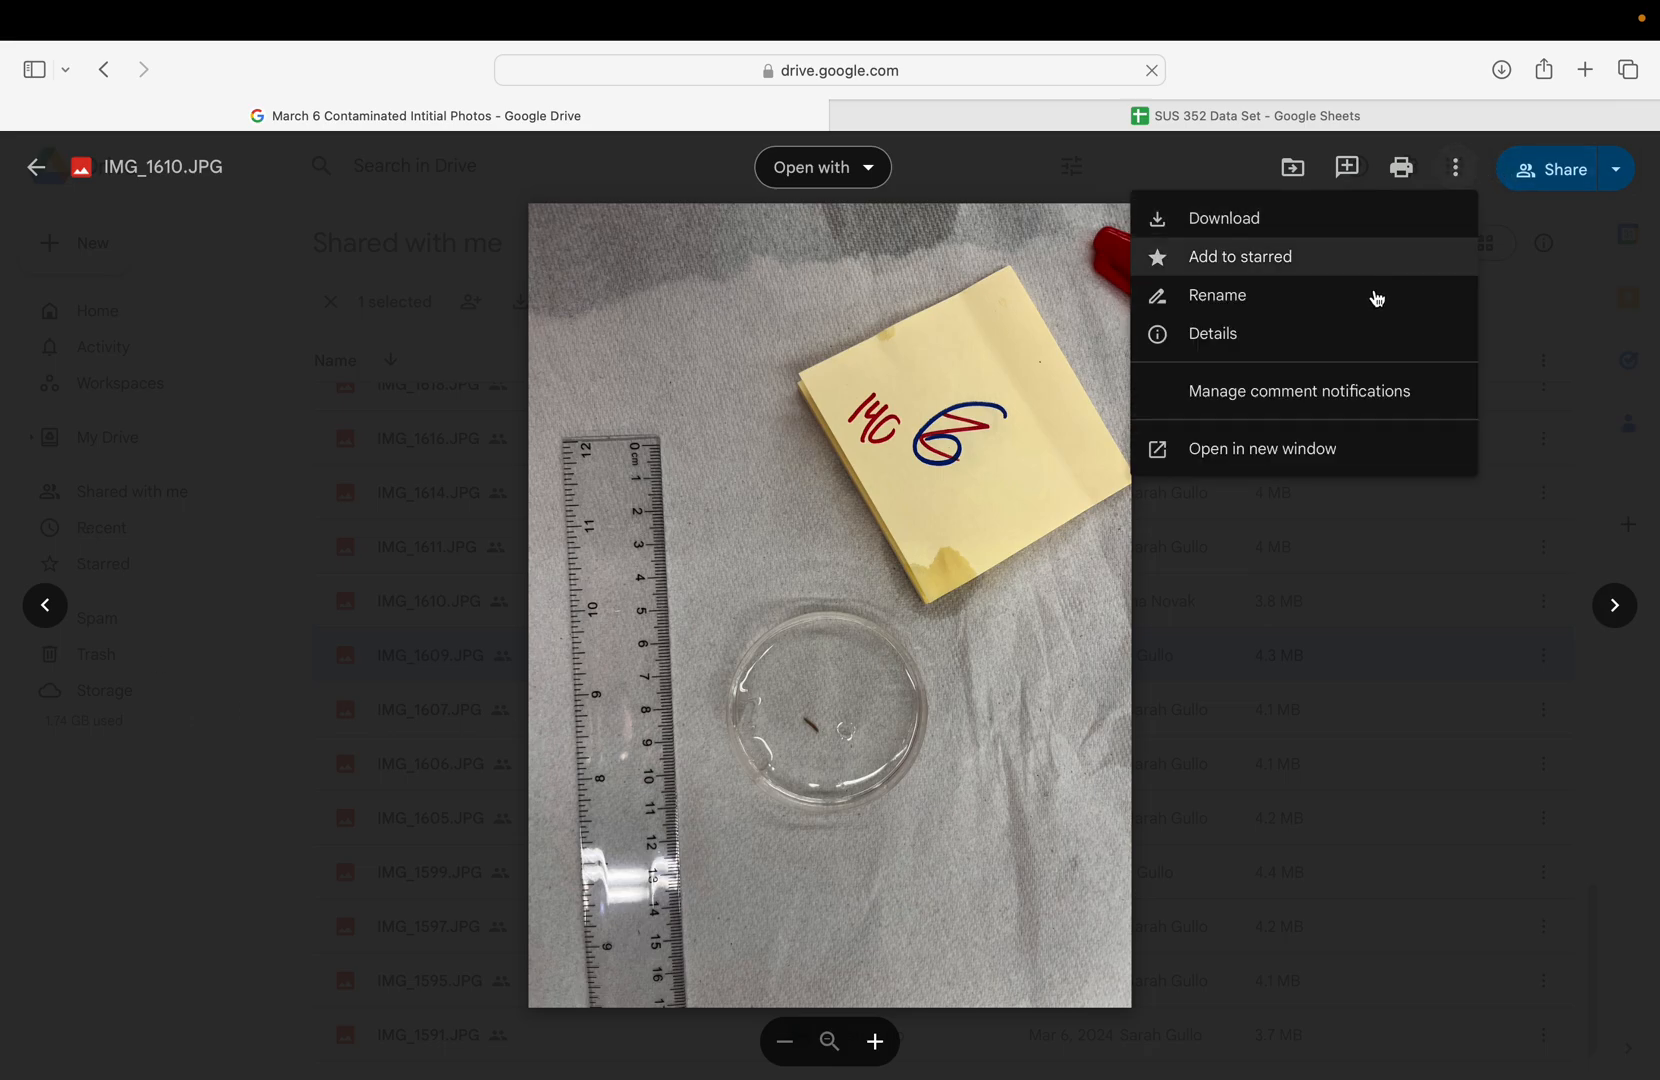
pyautogui.click(1310, 220)
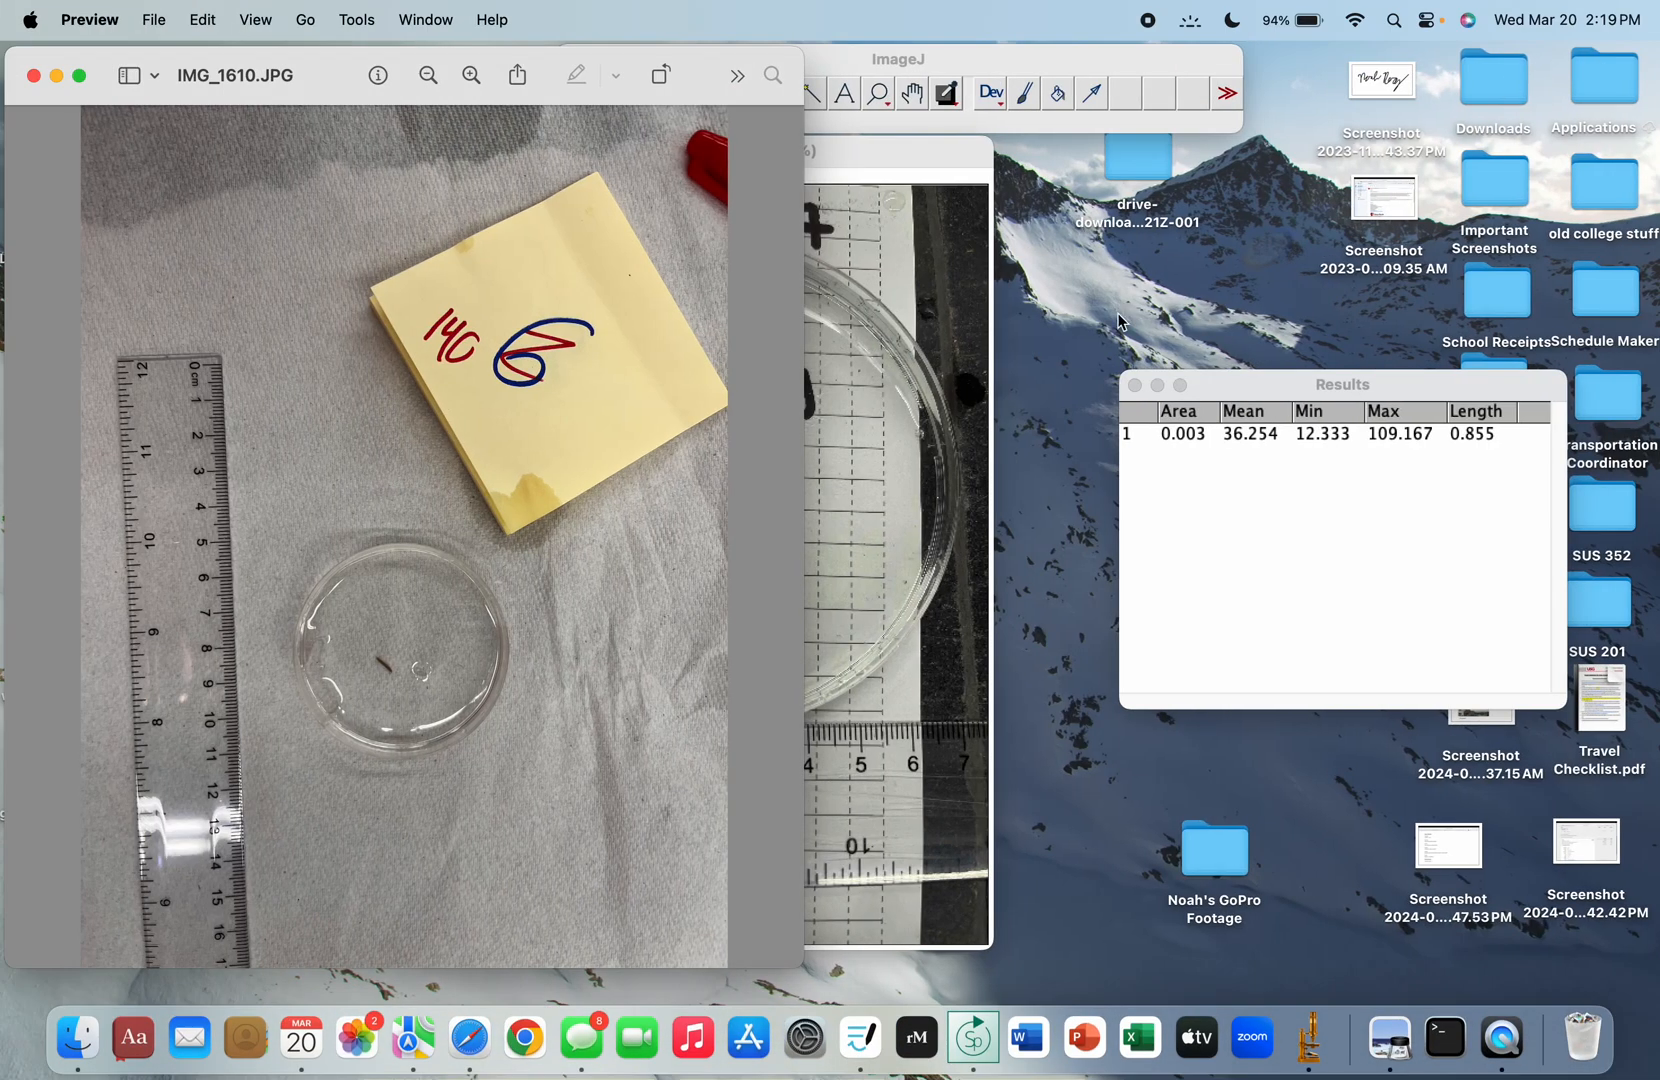
pyautogui.click(33, 78)
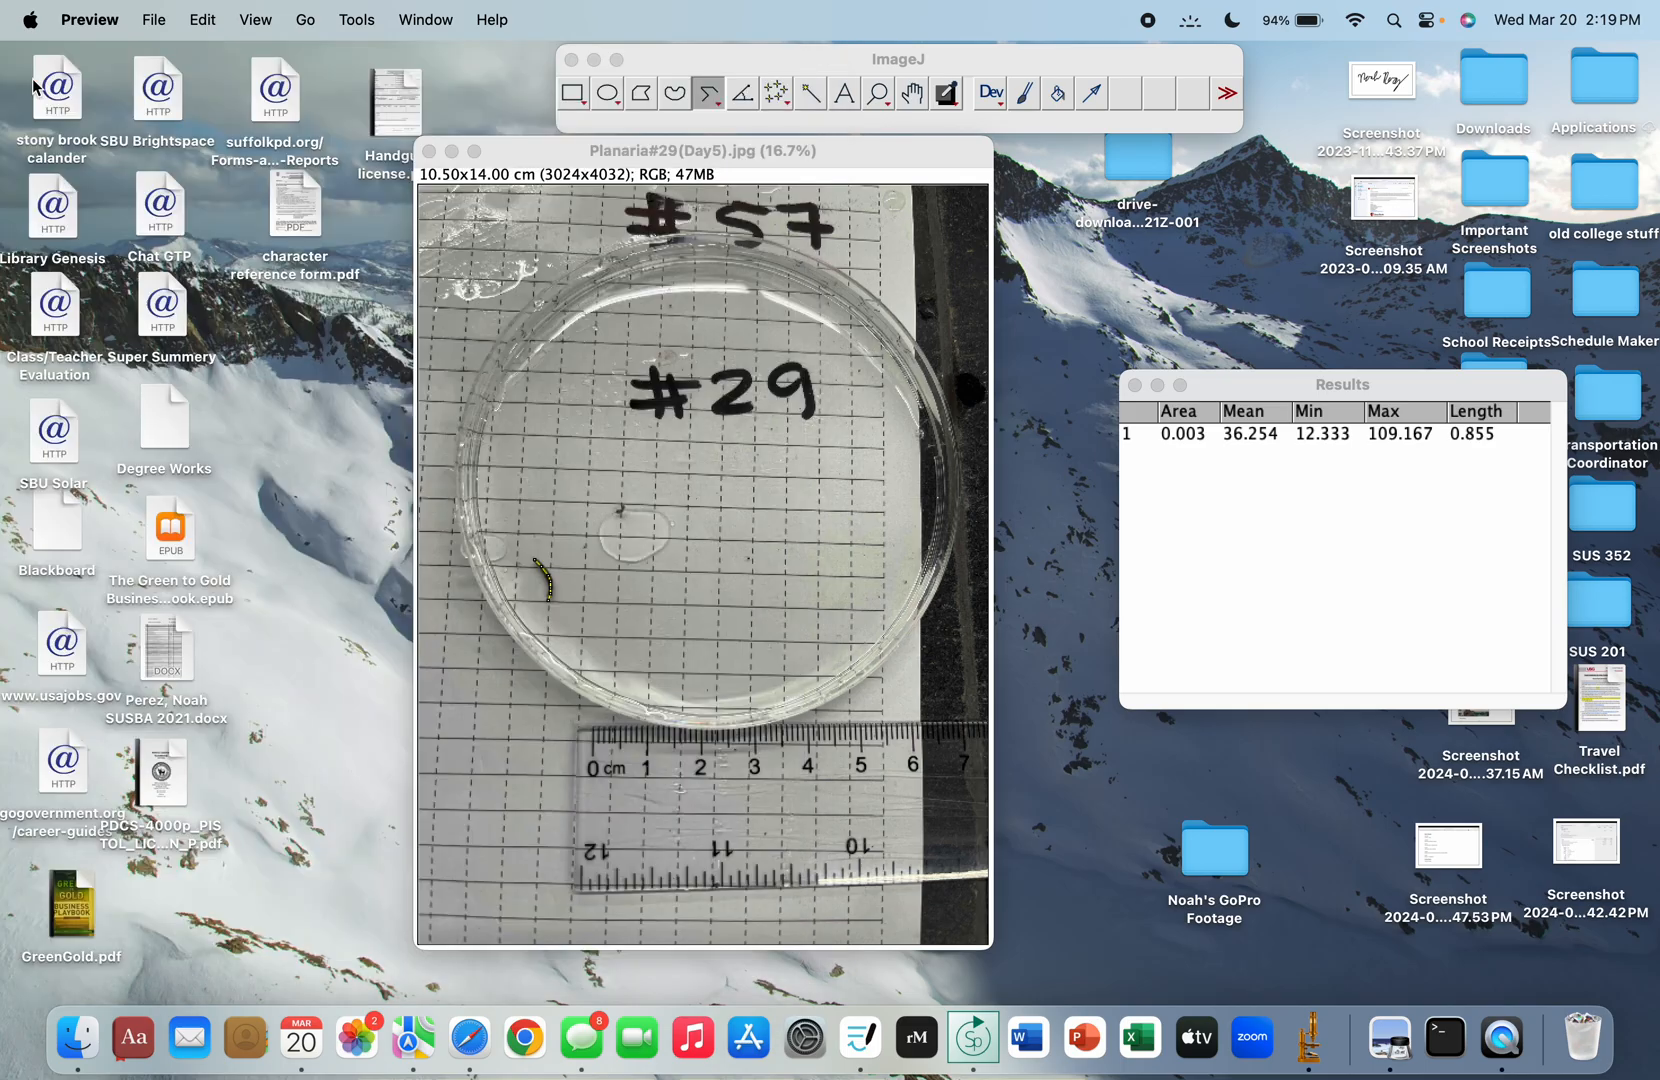
# Step: Close the Planaria#29(Day5).jpg image and move the Results window aside
pyautogui.click(430, 152)
pyautogui.click(729, 359)
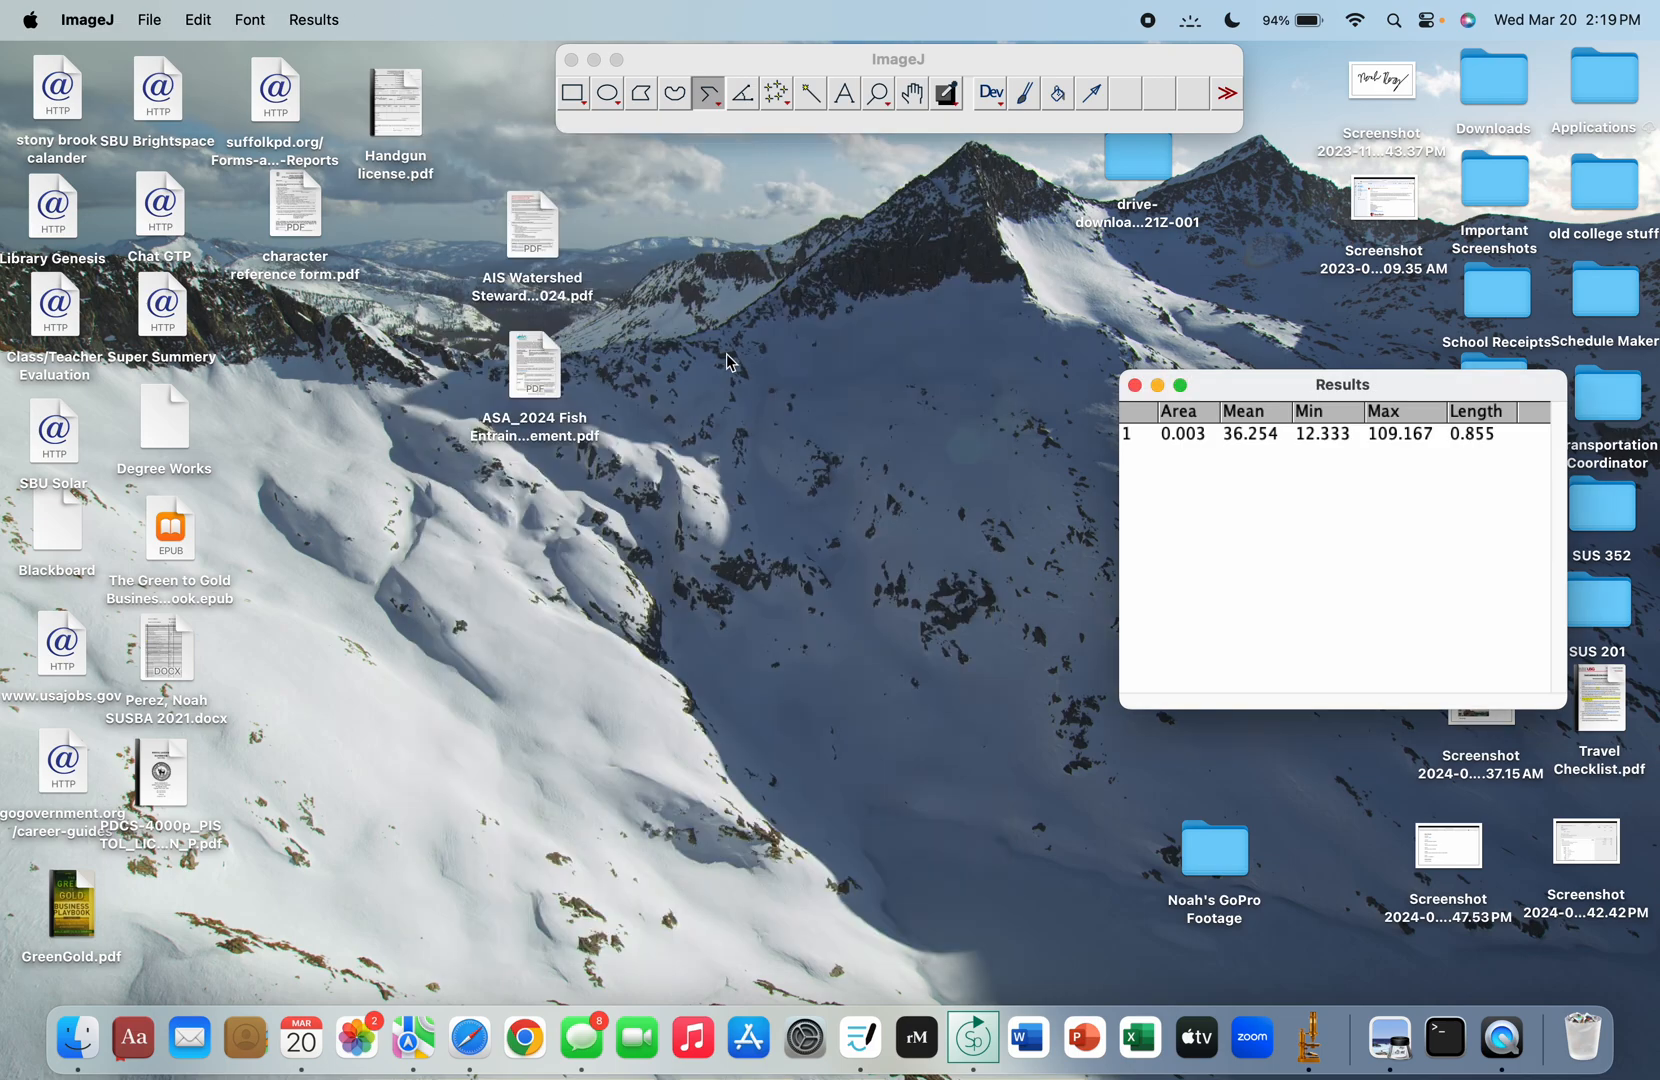
pyautogui.moveTo(1322, 393); pyautogui.dragTo(1420, 472)
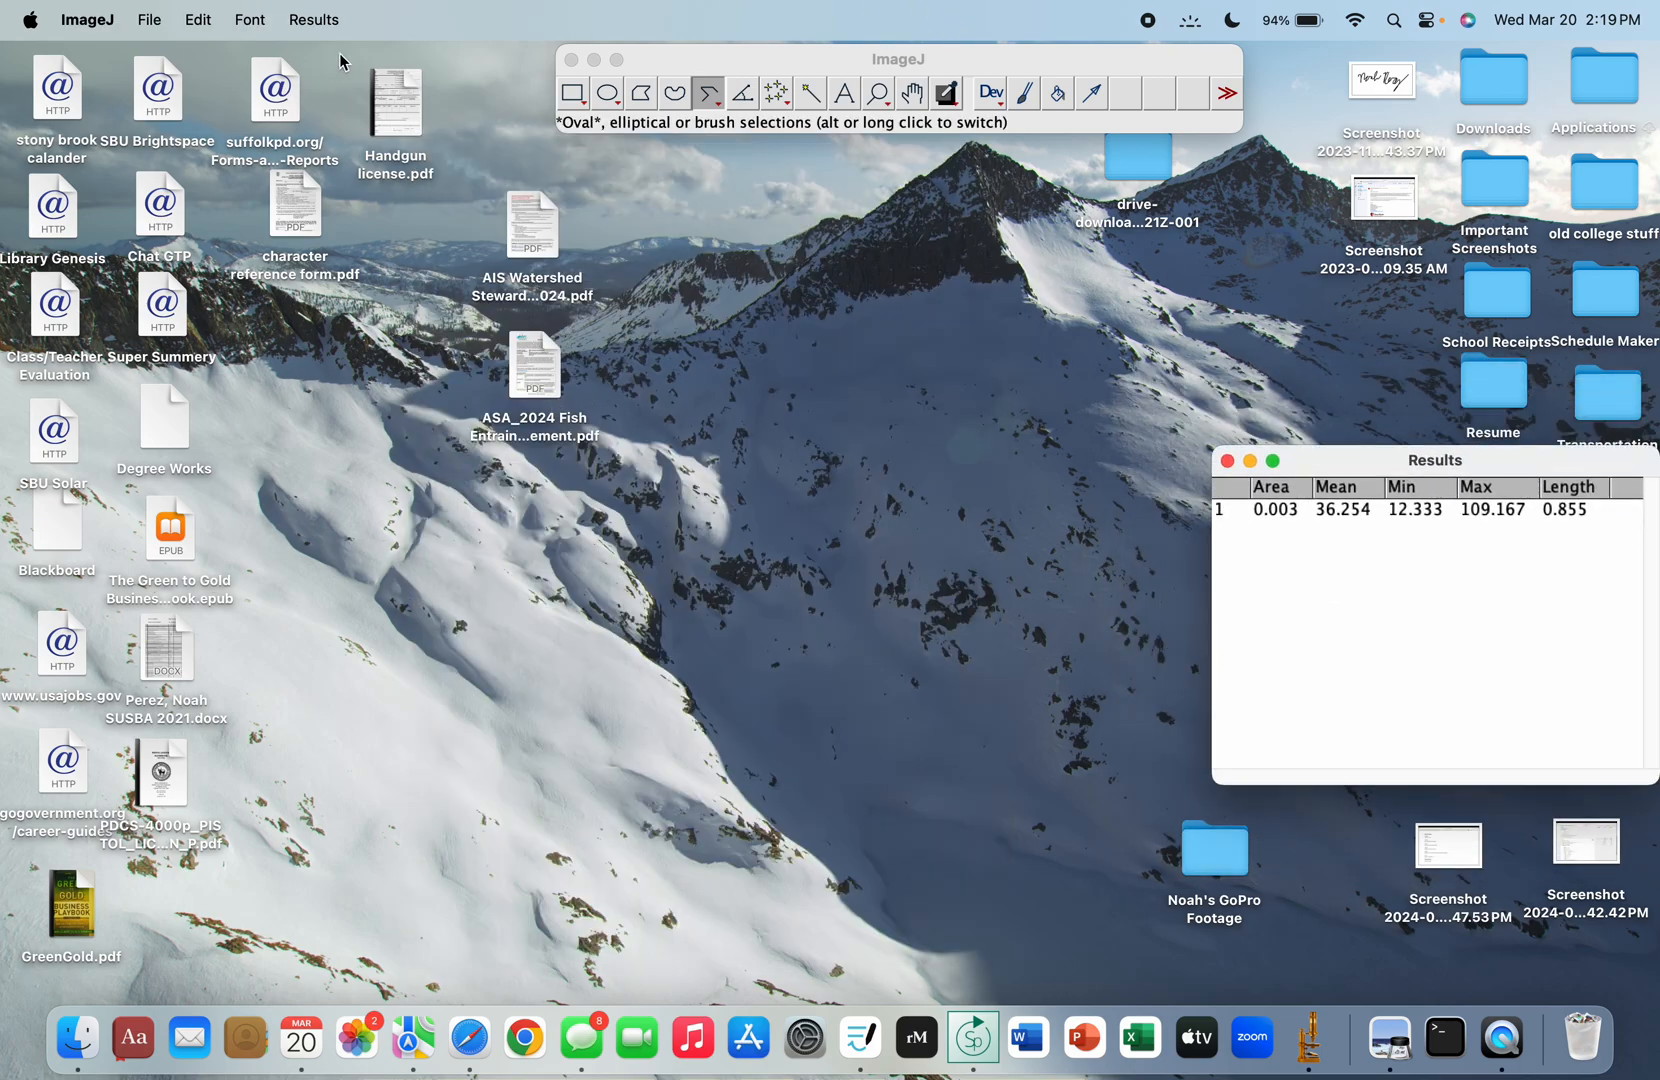
# Step: Open IMG_1610.JPG from the Downloads folder in ImageJ
pyautogui.click(727, 67)
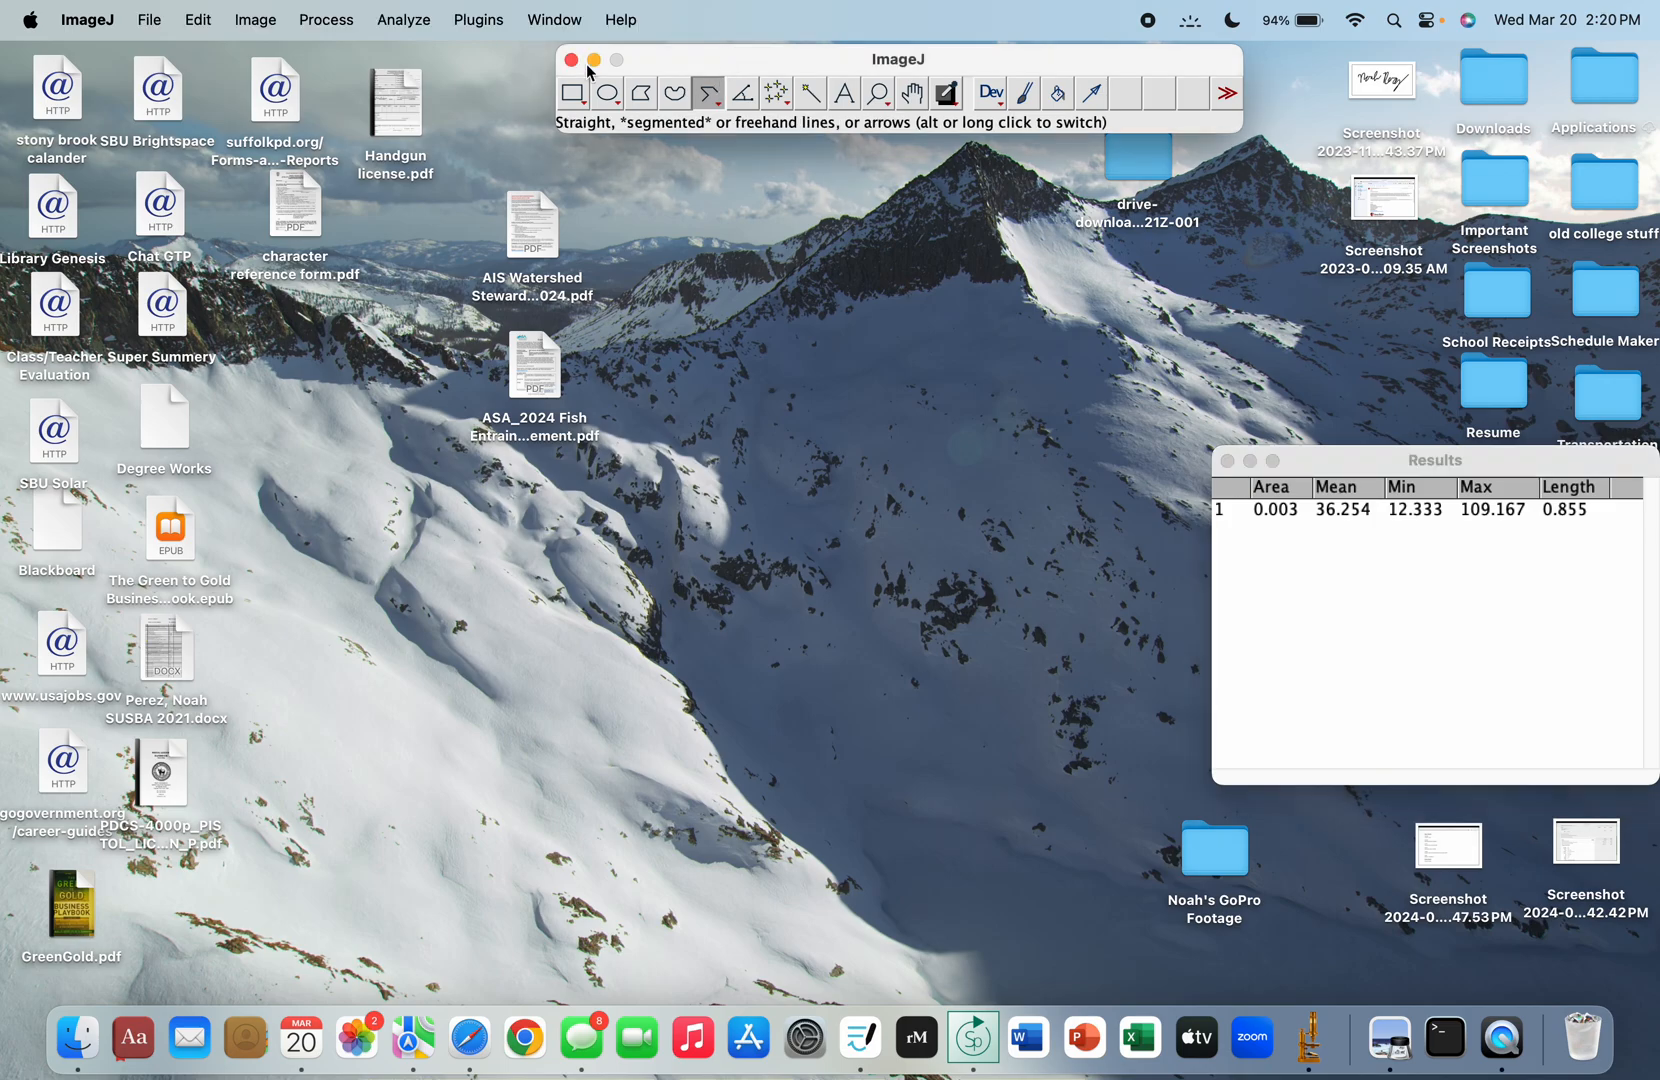
pyautogui.click(150, 20)
pyautogui.click(188, 85)
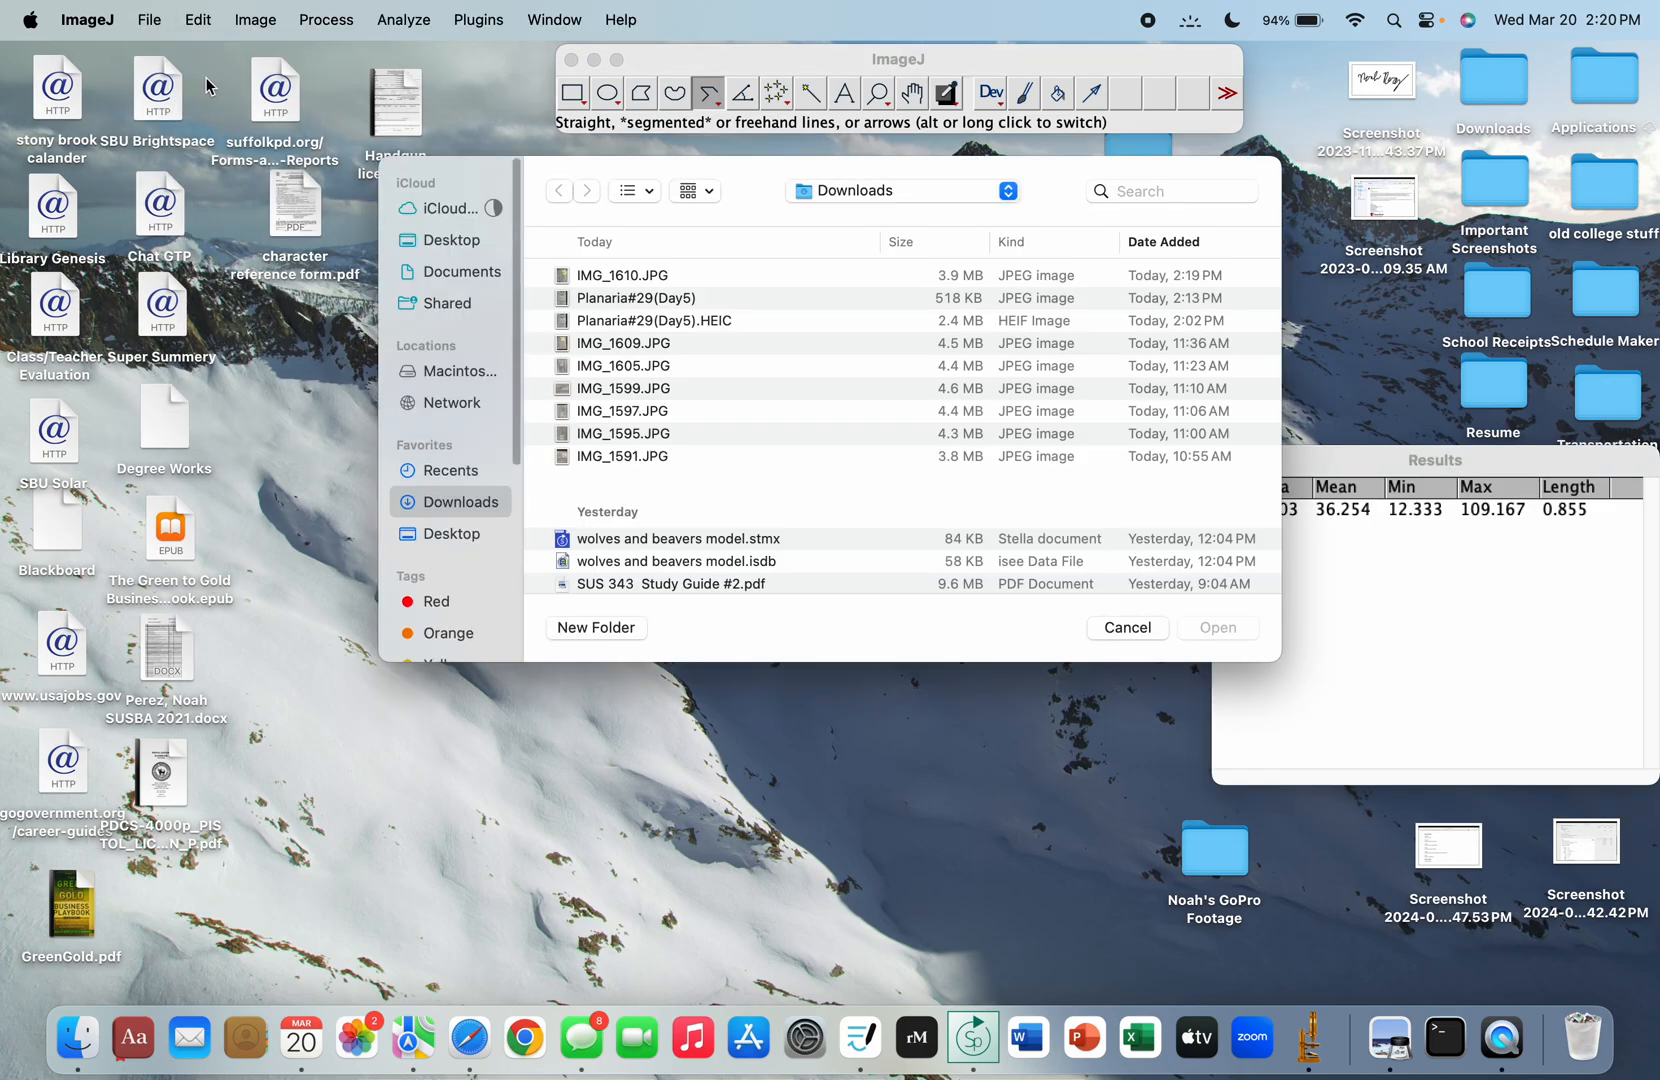
pyautogui.click(703, 280)
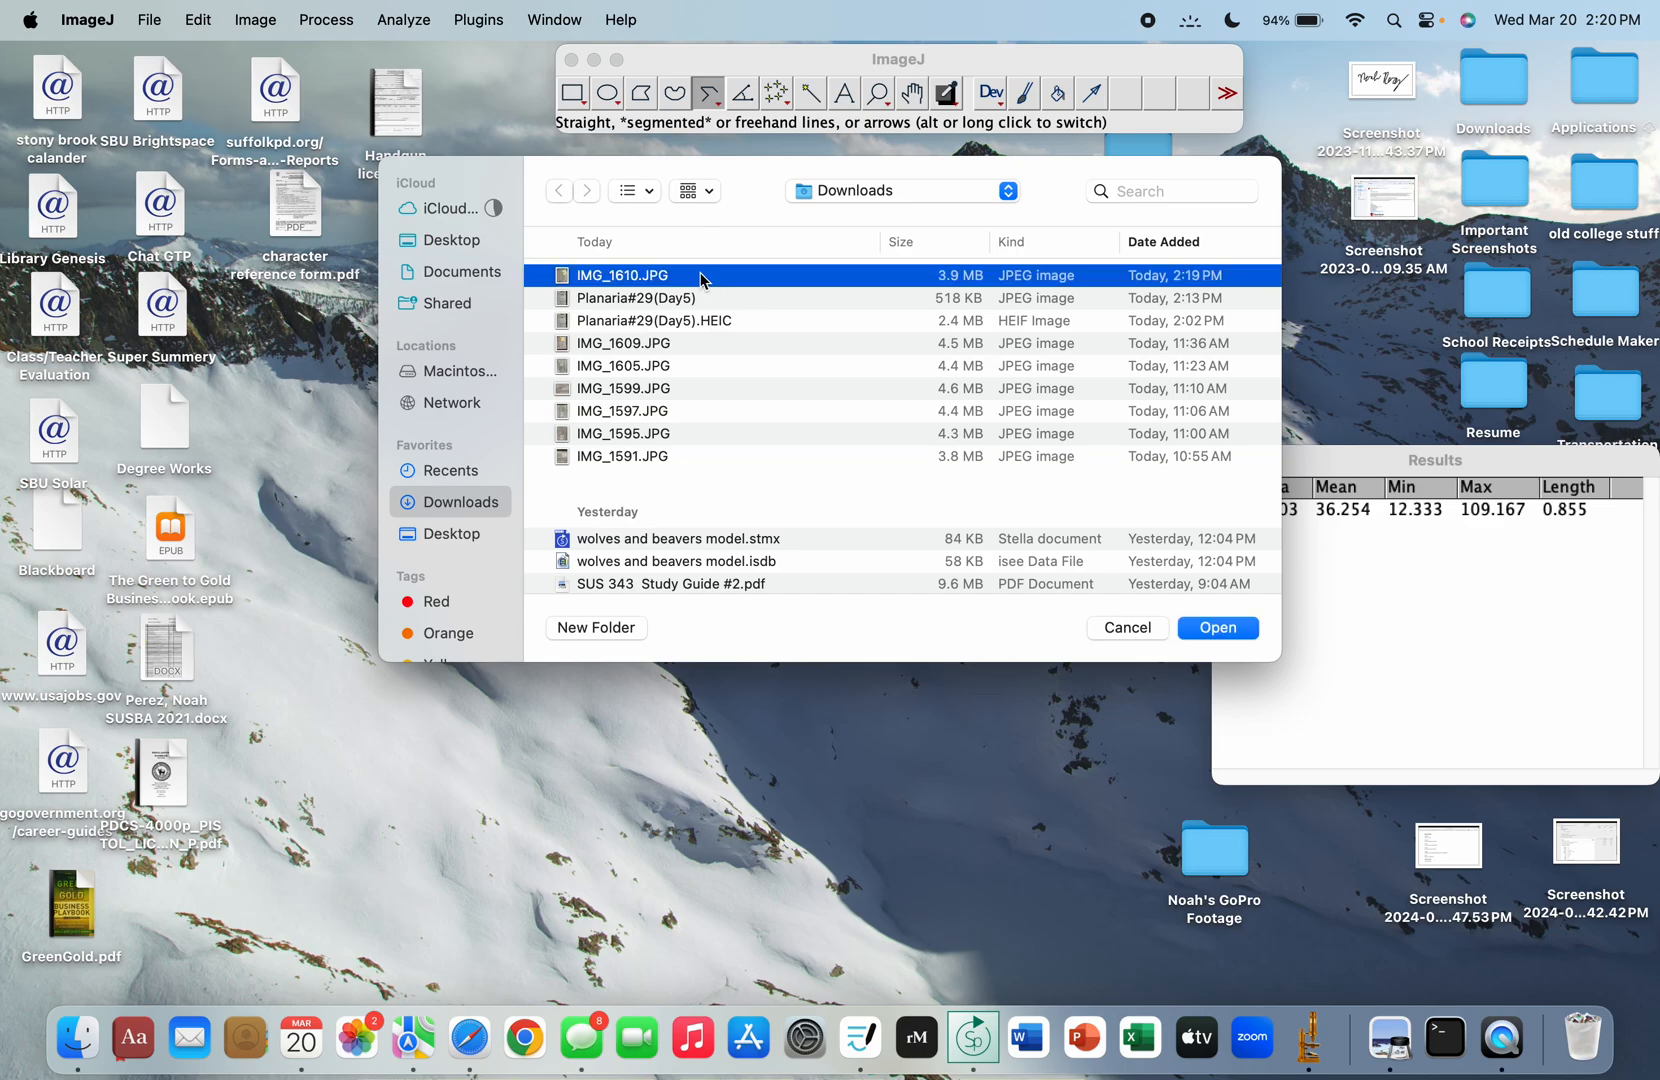
pyautogui.click(1214, 628)
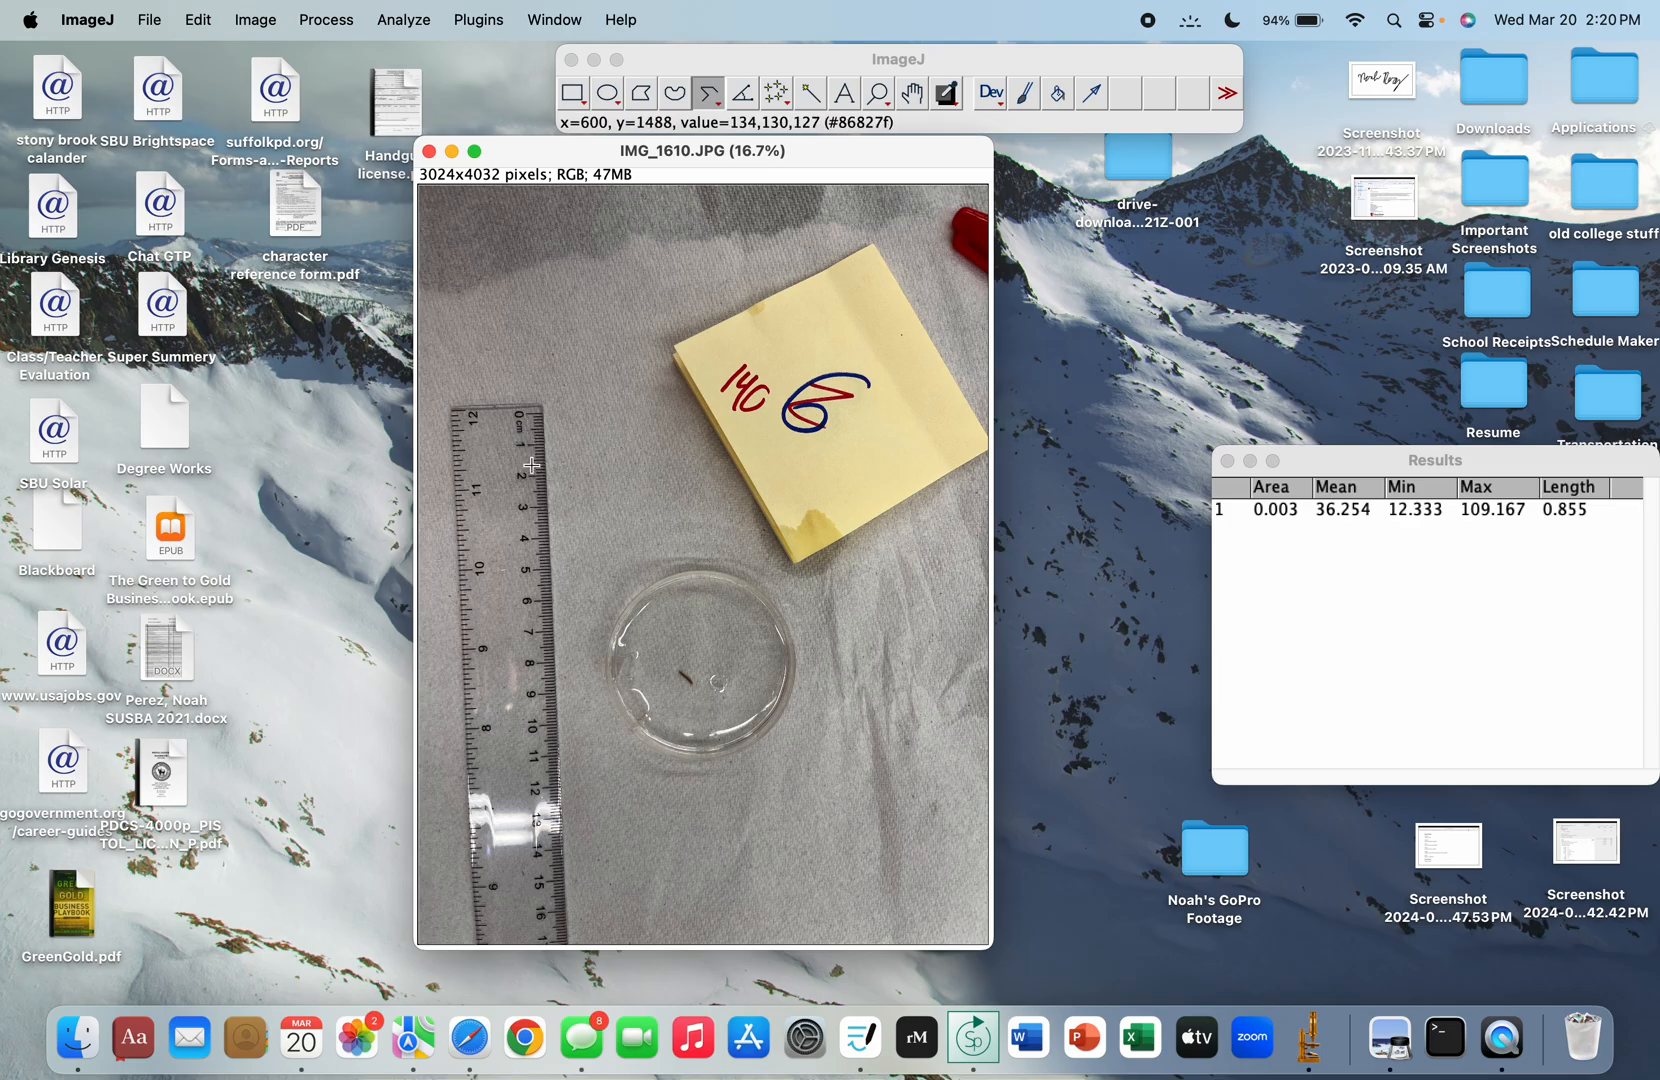
# Step: Draw a straight line about 166 pixels long between the ruler's 1 cm and 2 cm marks
pyautogui.press('+')
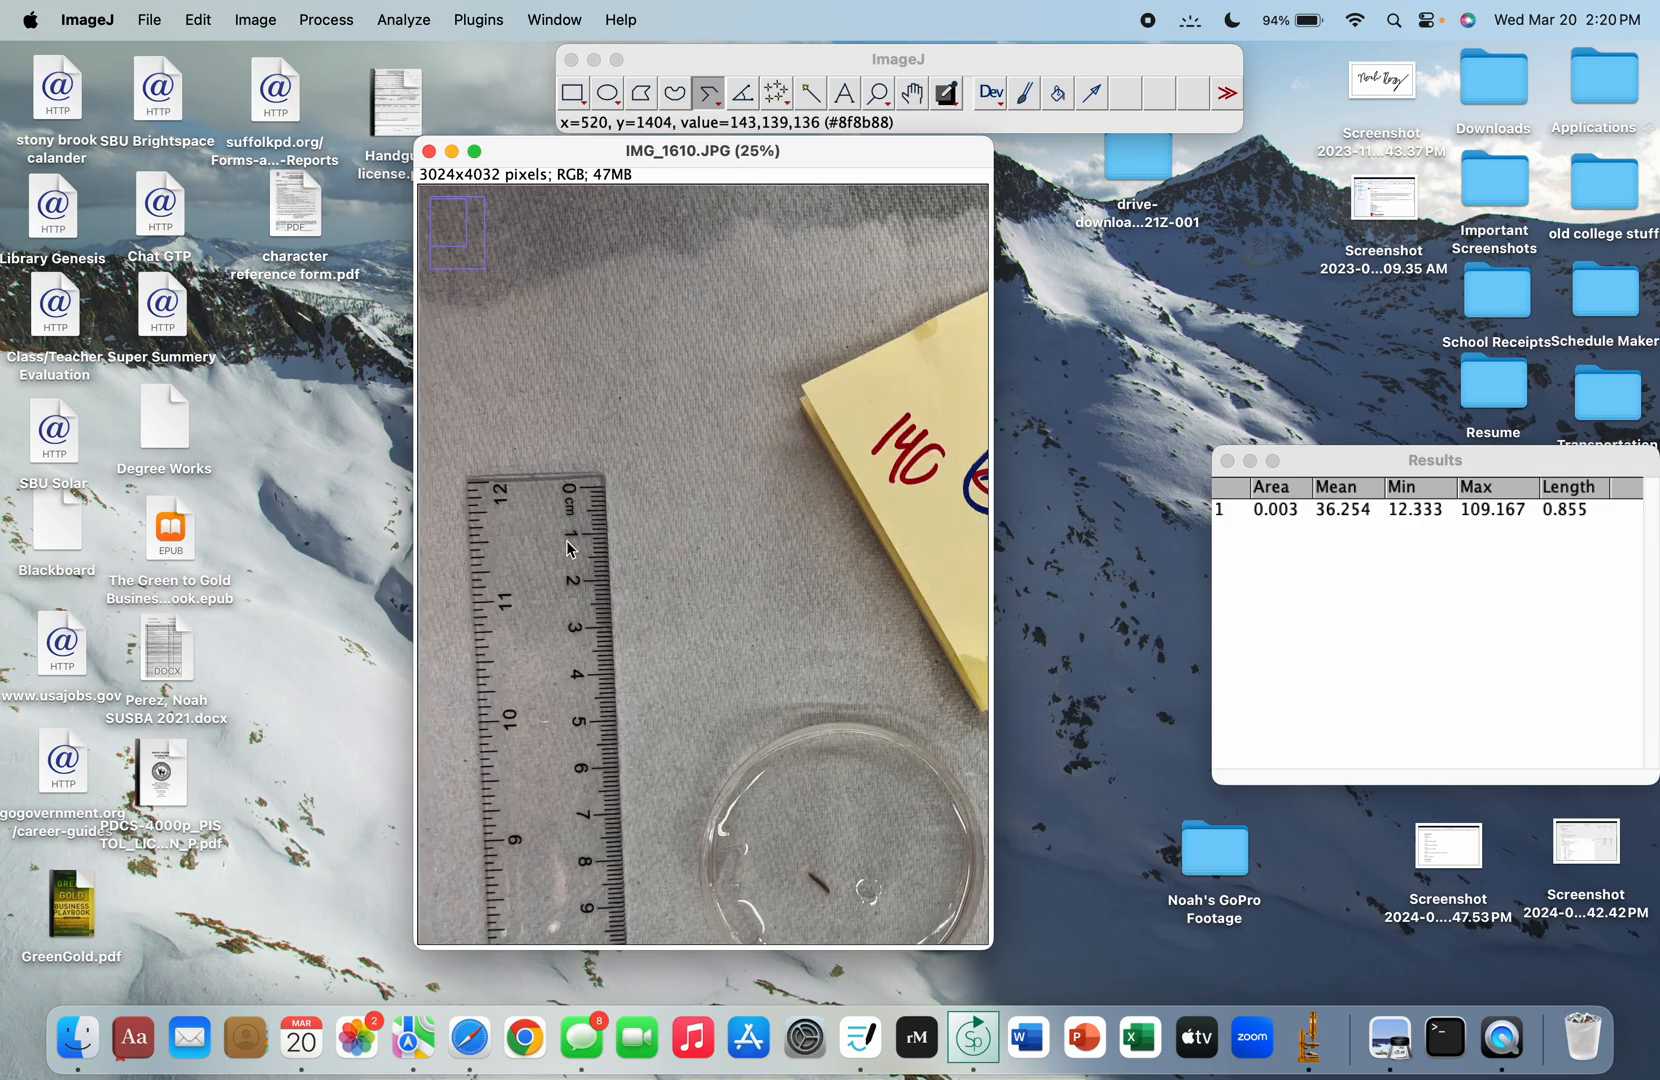
pyautogui.press('+')
pyautogui.press('+')
pyautogui.press('+')
pyautogui.press('+')
pyautogui.press('+')
pyautogui.press('+')
pyautogui.press('+')
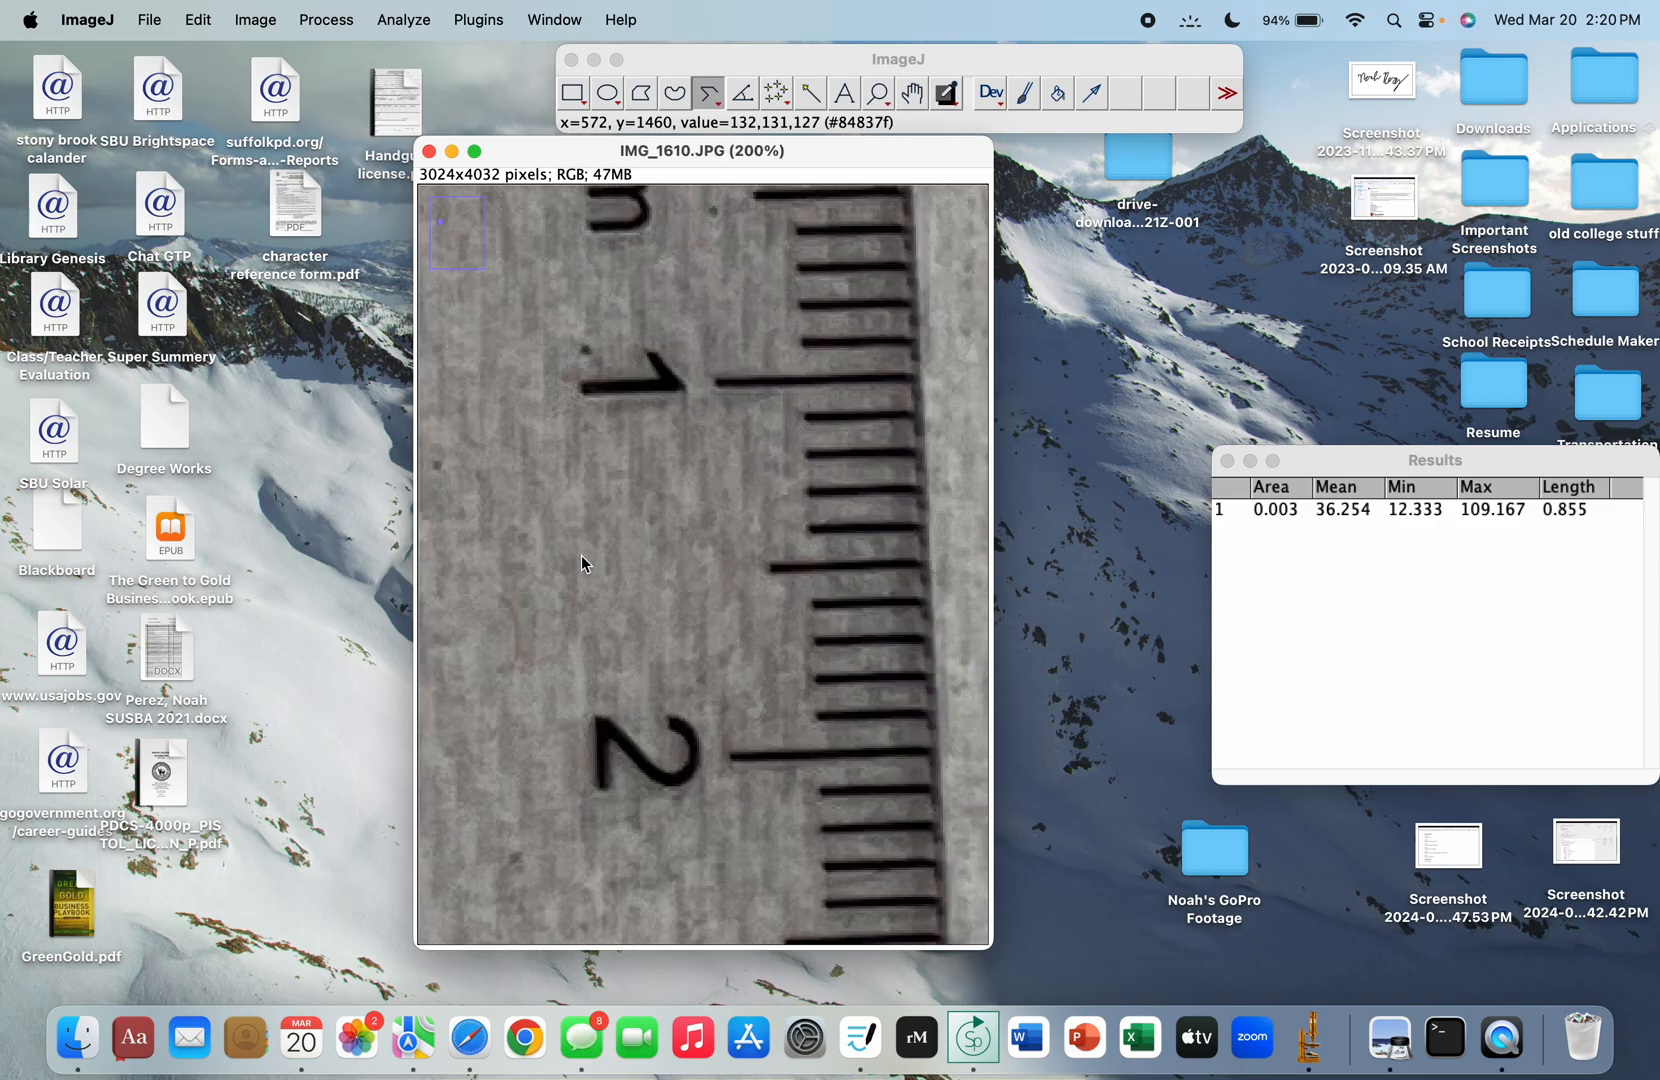
pyautogui.rightClick(711, 95)
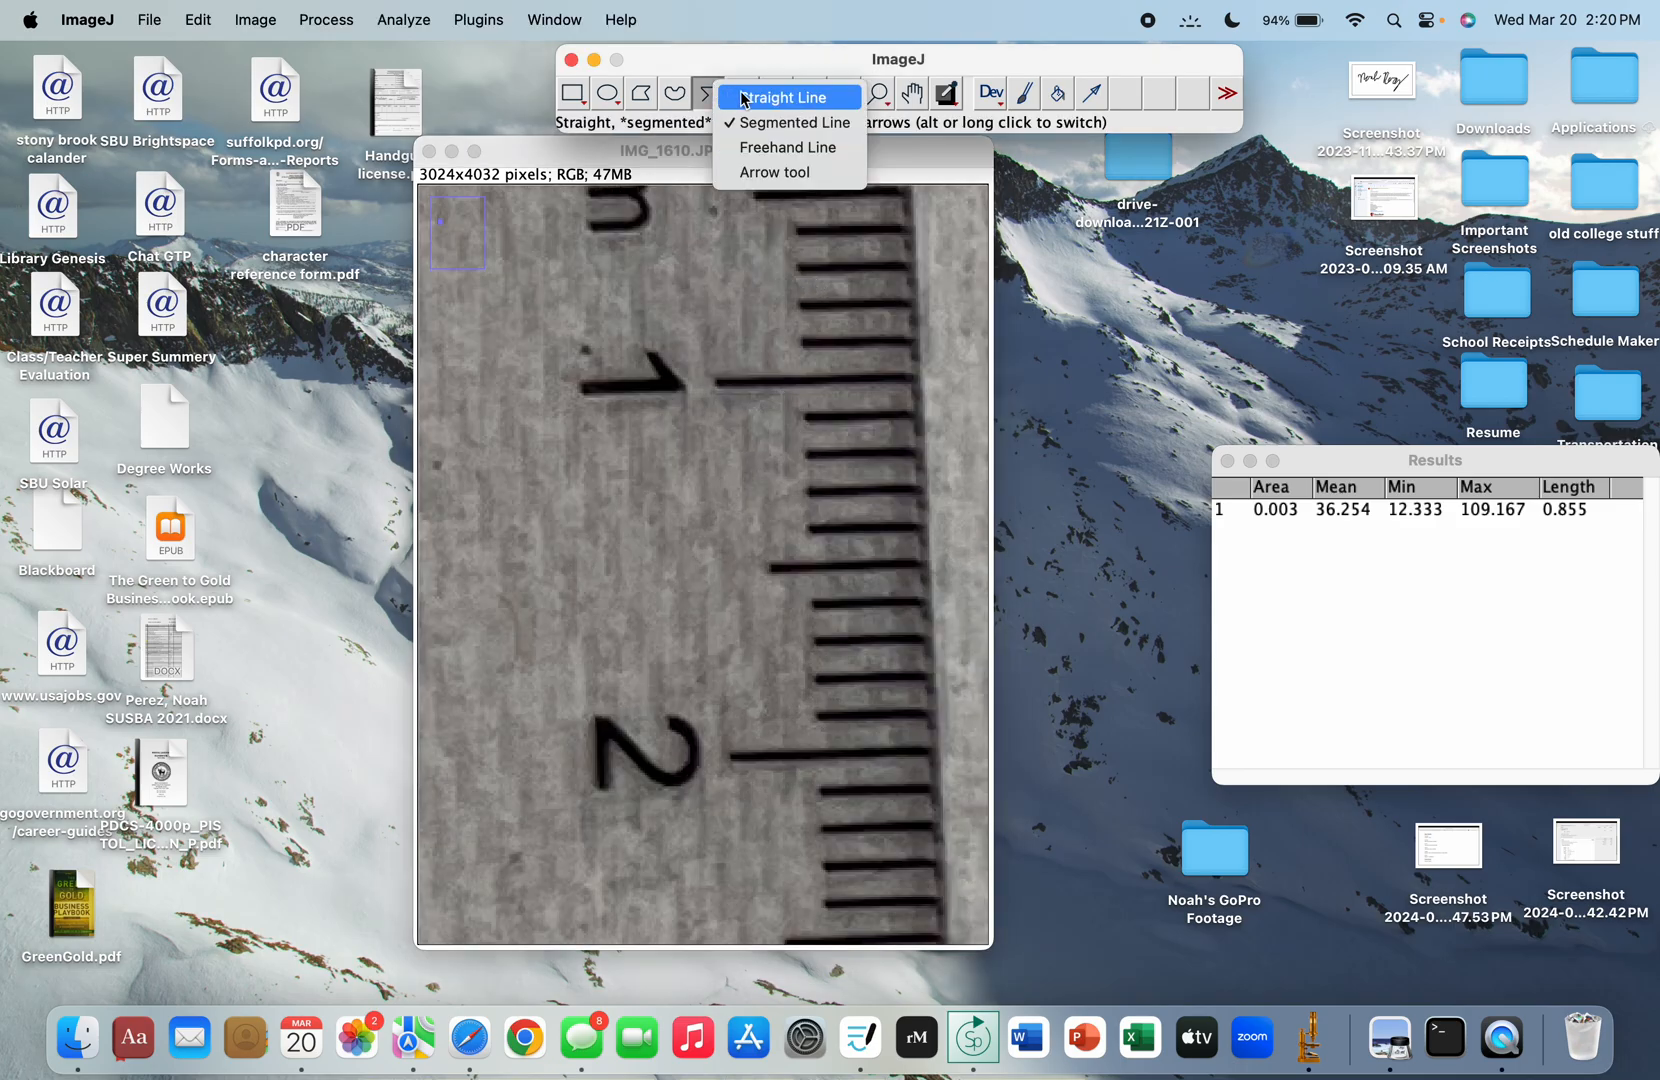
pyautogui.click(742, 99)
pyautogui.moveTo(773, 380)
pyautogui.mouseDown()
pyautogui.moveTo(801, 689)
pyautogui.moveTo(801, 758)
pyautogui.moveTo(789, 752)
pyautogui.mouseUp()
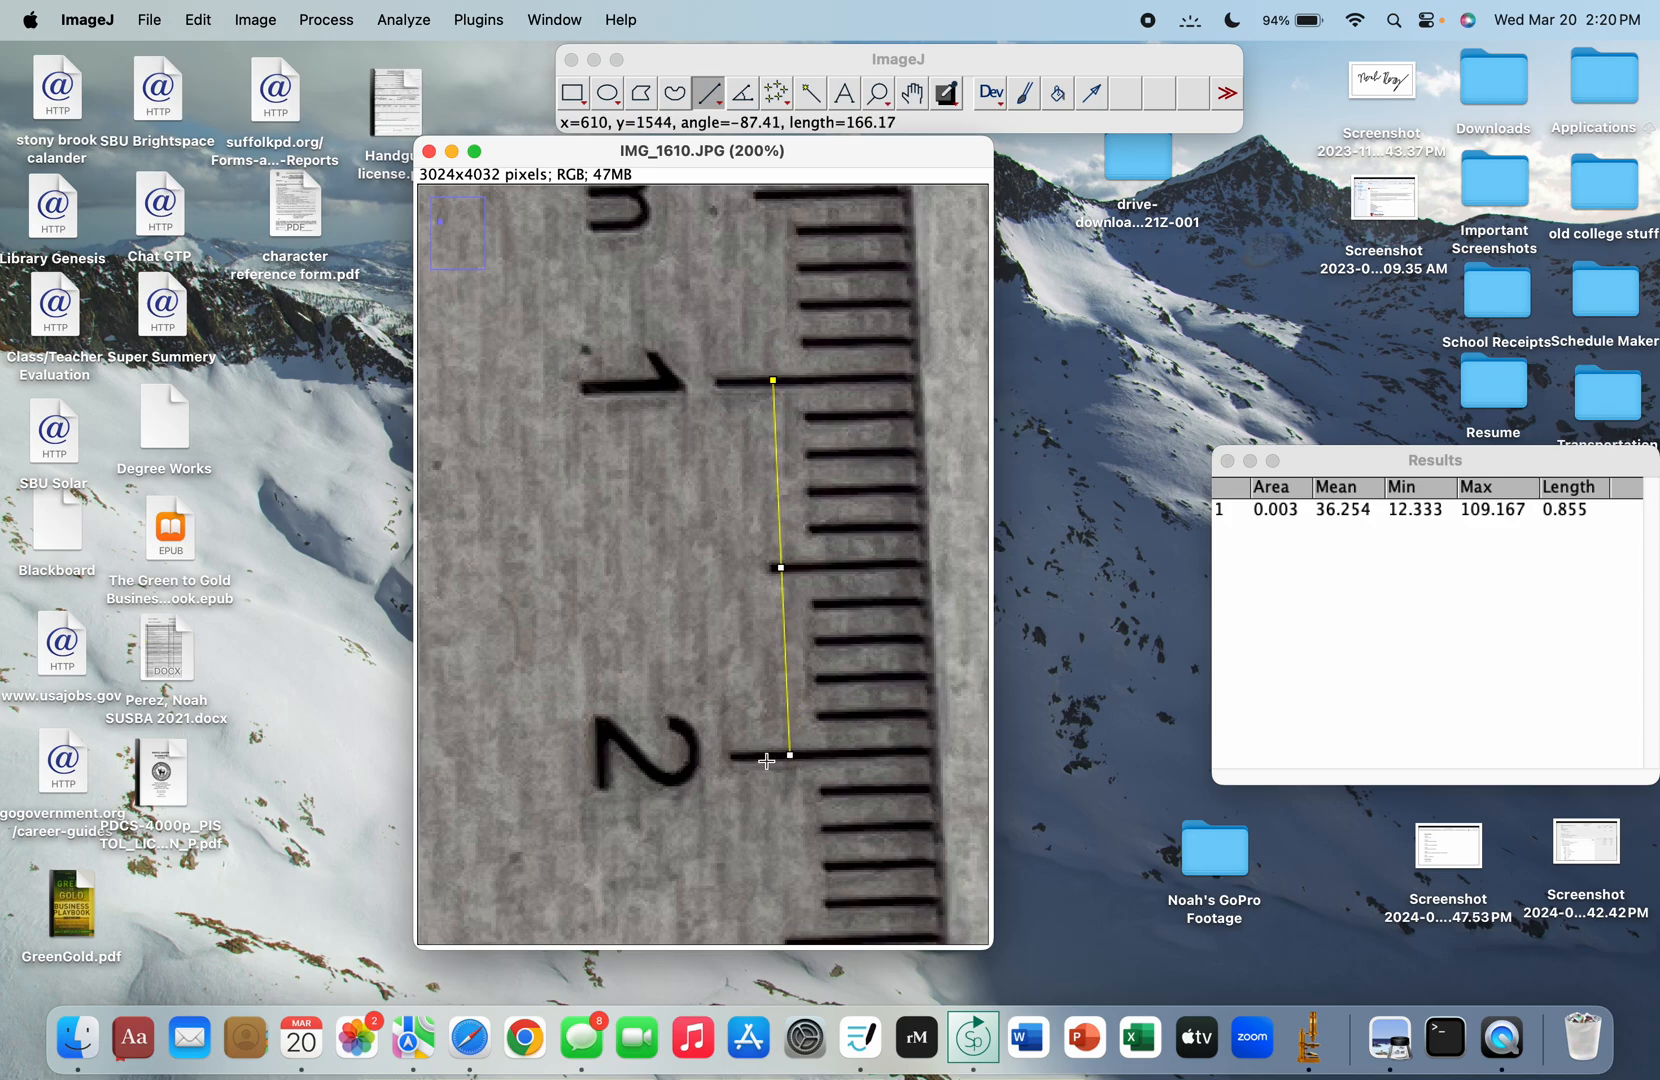
# Step: Set the image scale from the drawn line to a known distance of 1 cm and clear the line
pyautogui.click(404, 20)
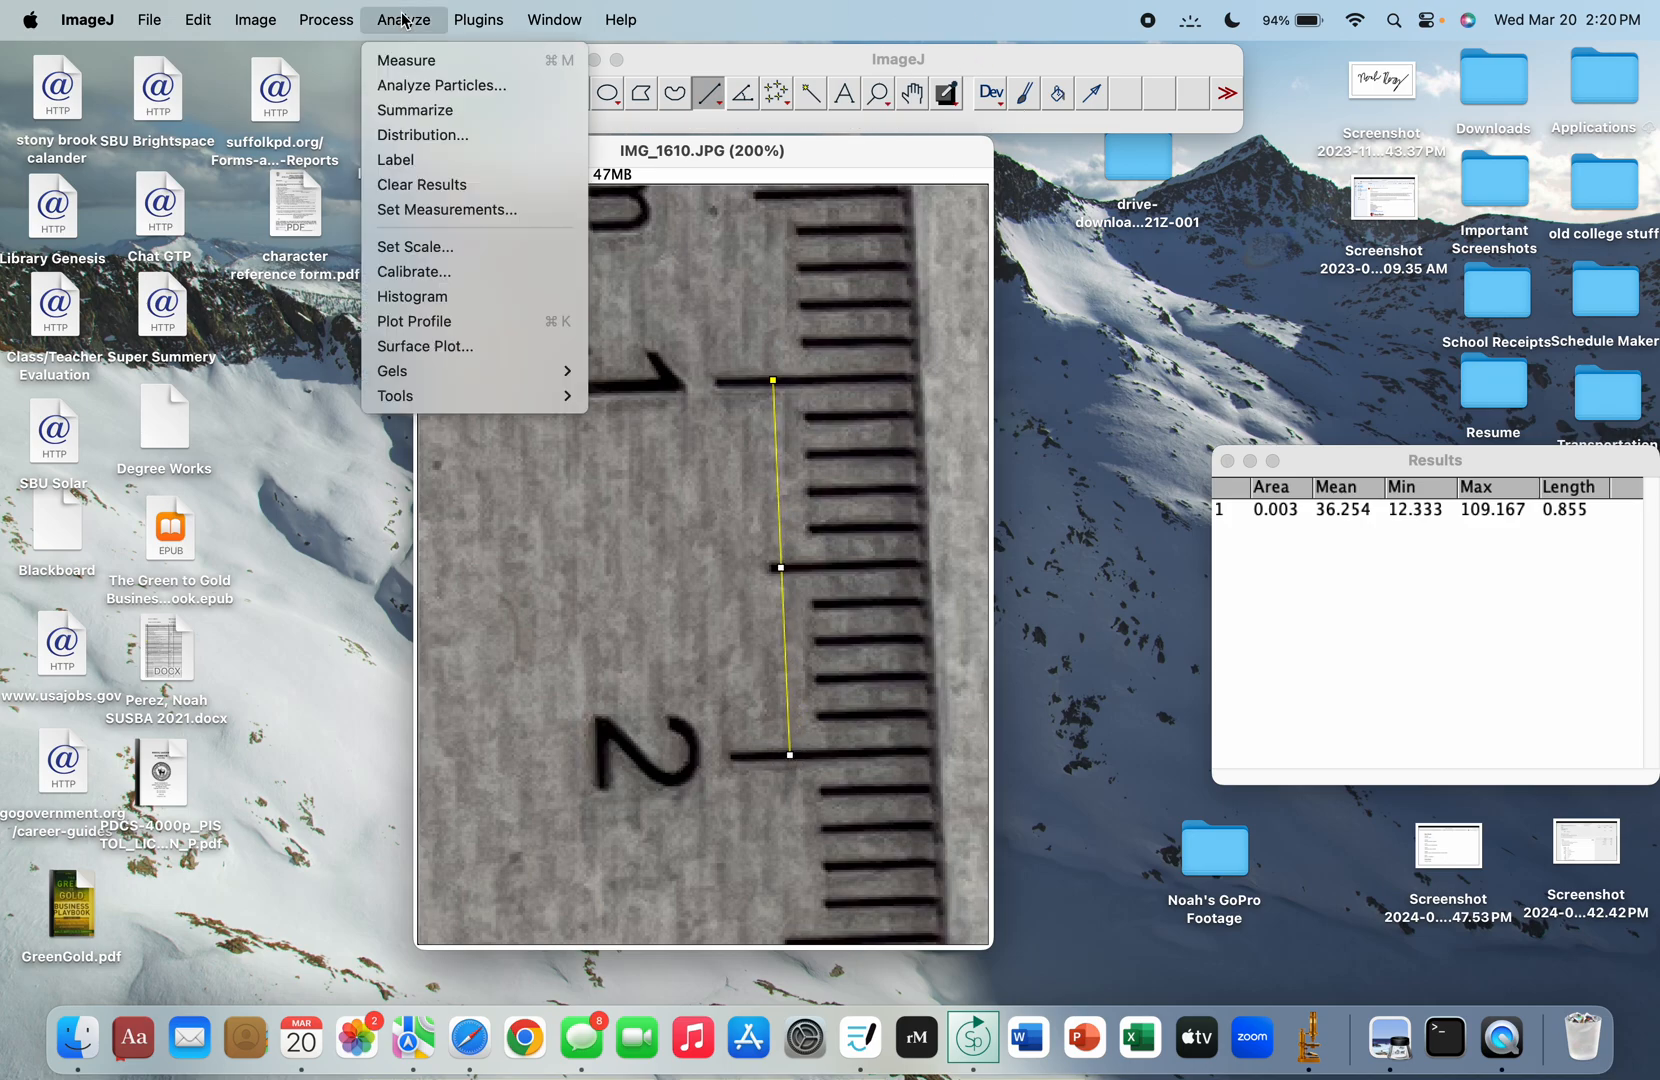
pyautogui.click(462, 243)
pyautogui.click(882, 289)
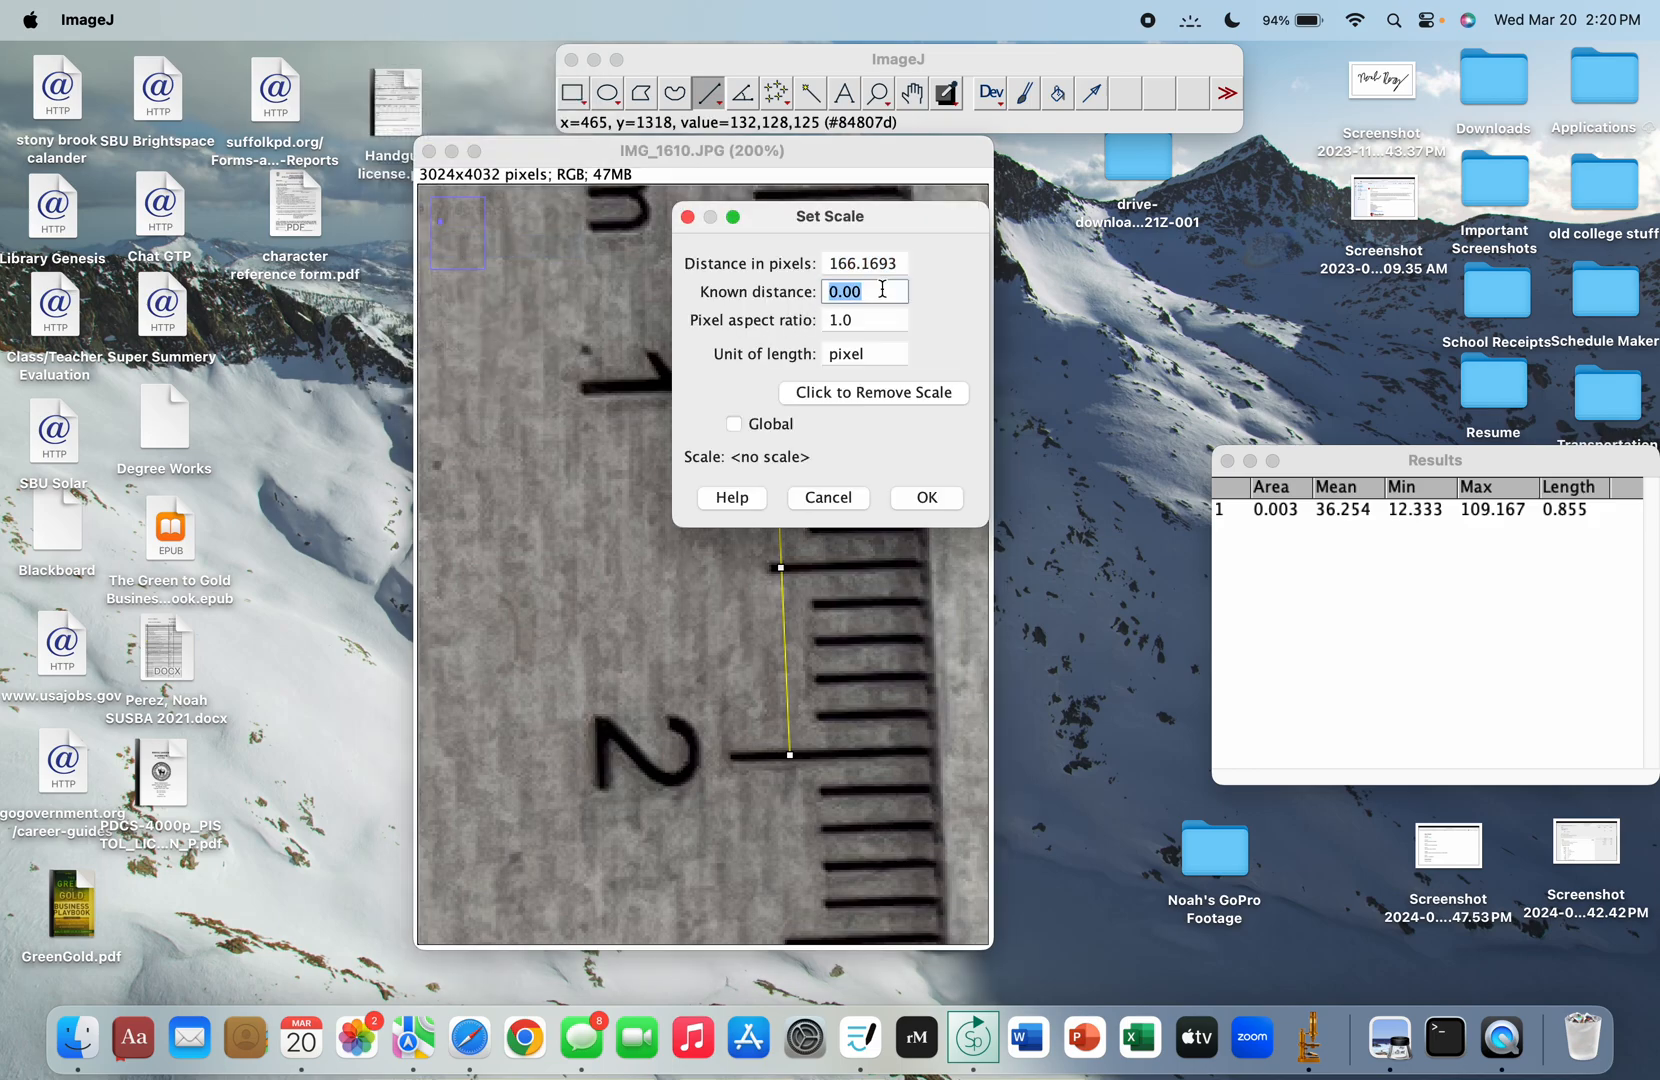
pyautogui.write('1')
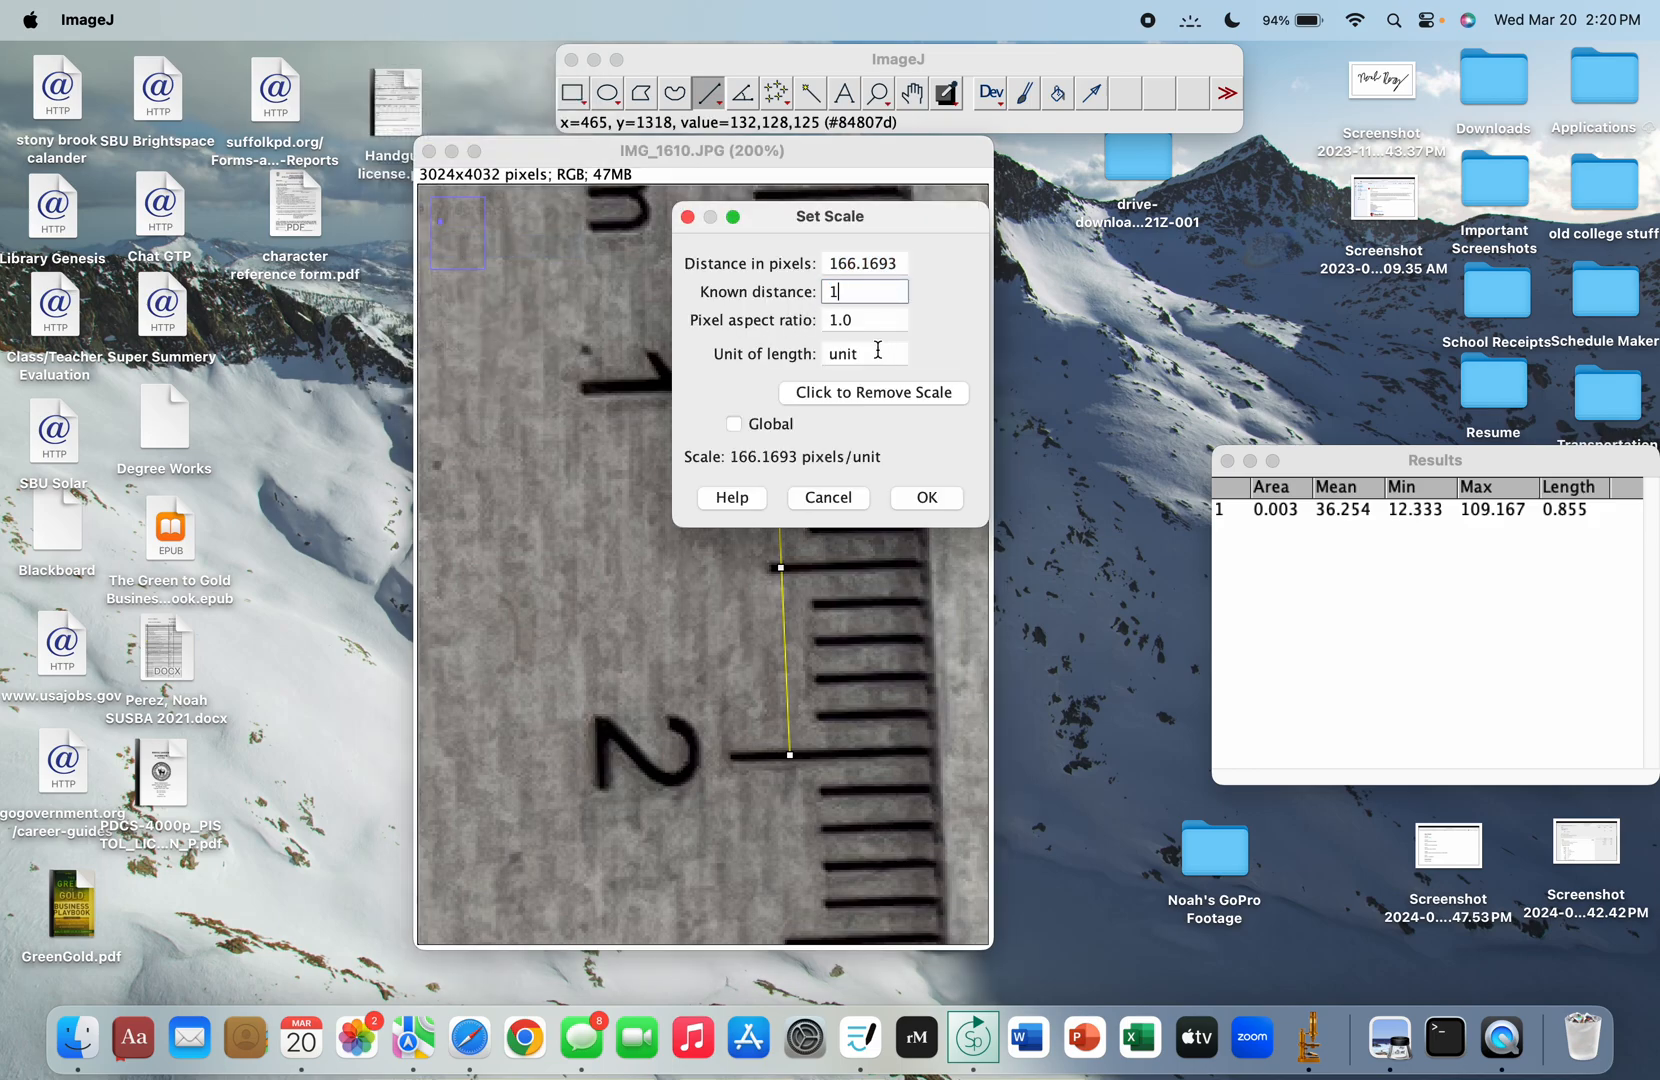
pyautogui.click(878, 350)
pyautogui.write('cm')
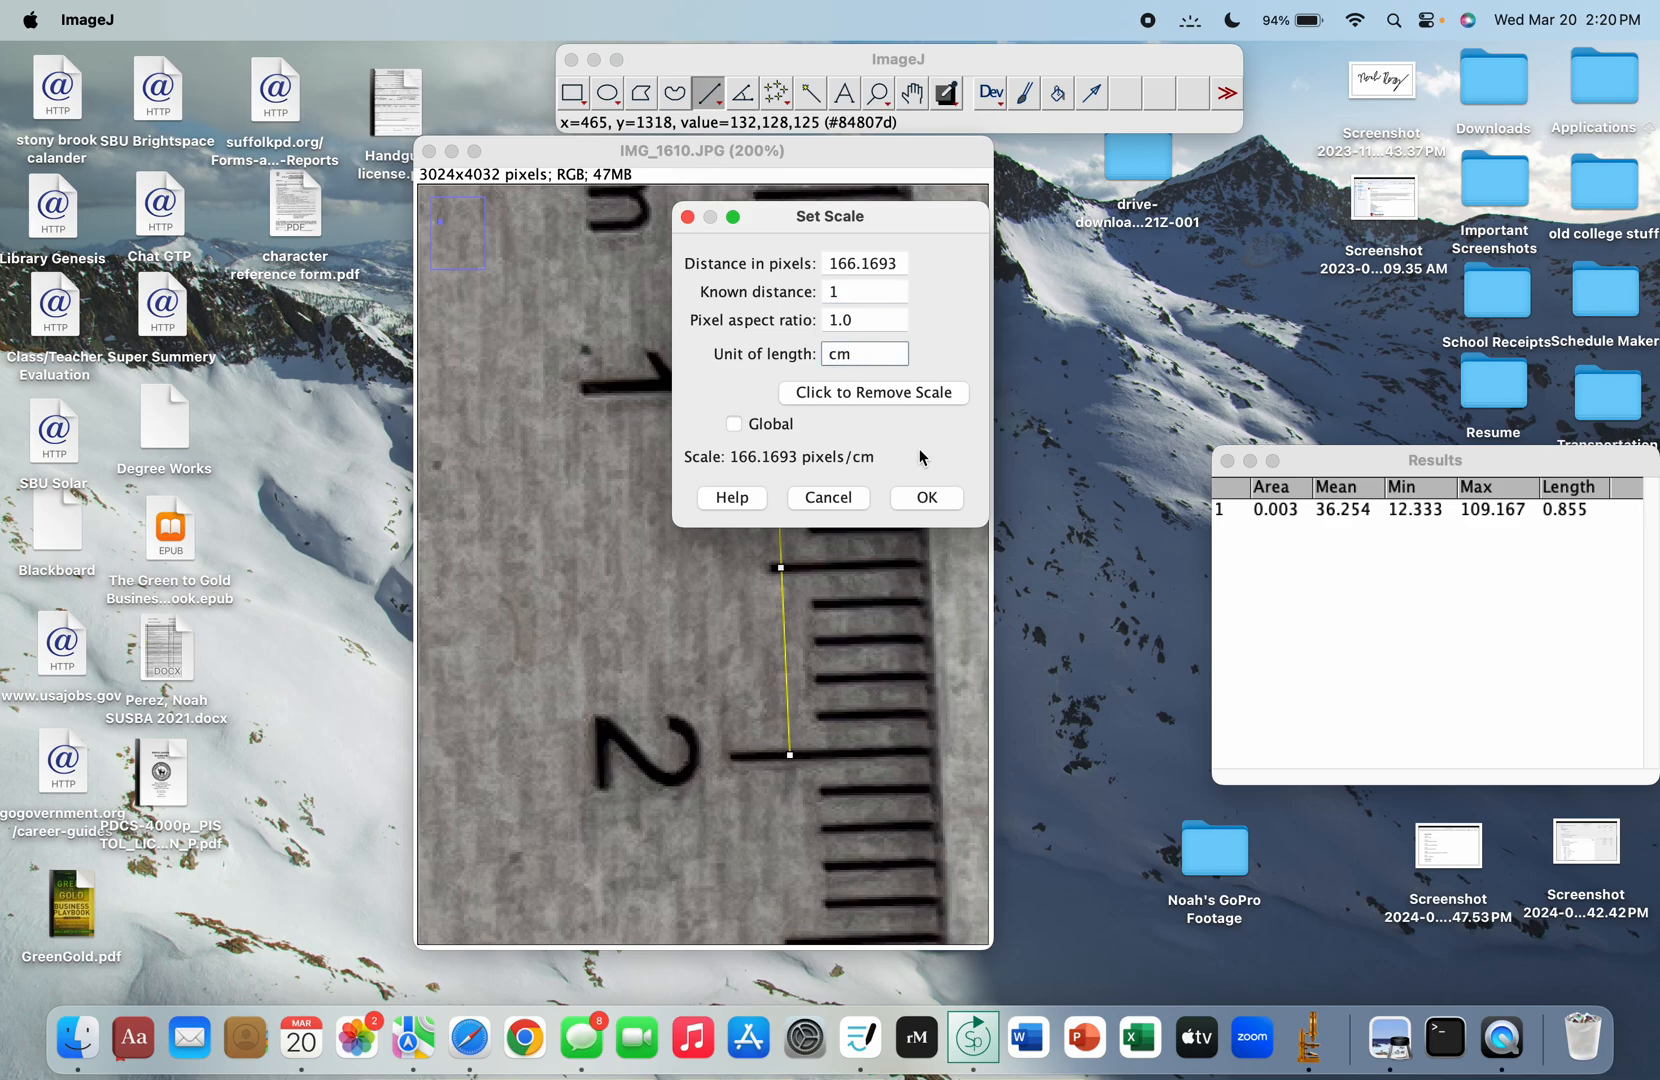
pyautogui.click(927, 501)
pyautogui.click(748, 473)
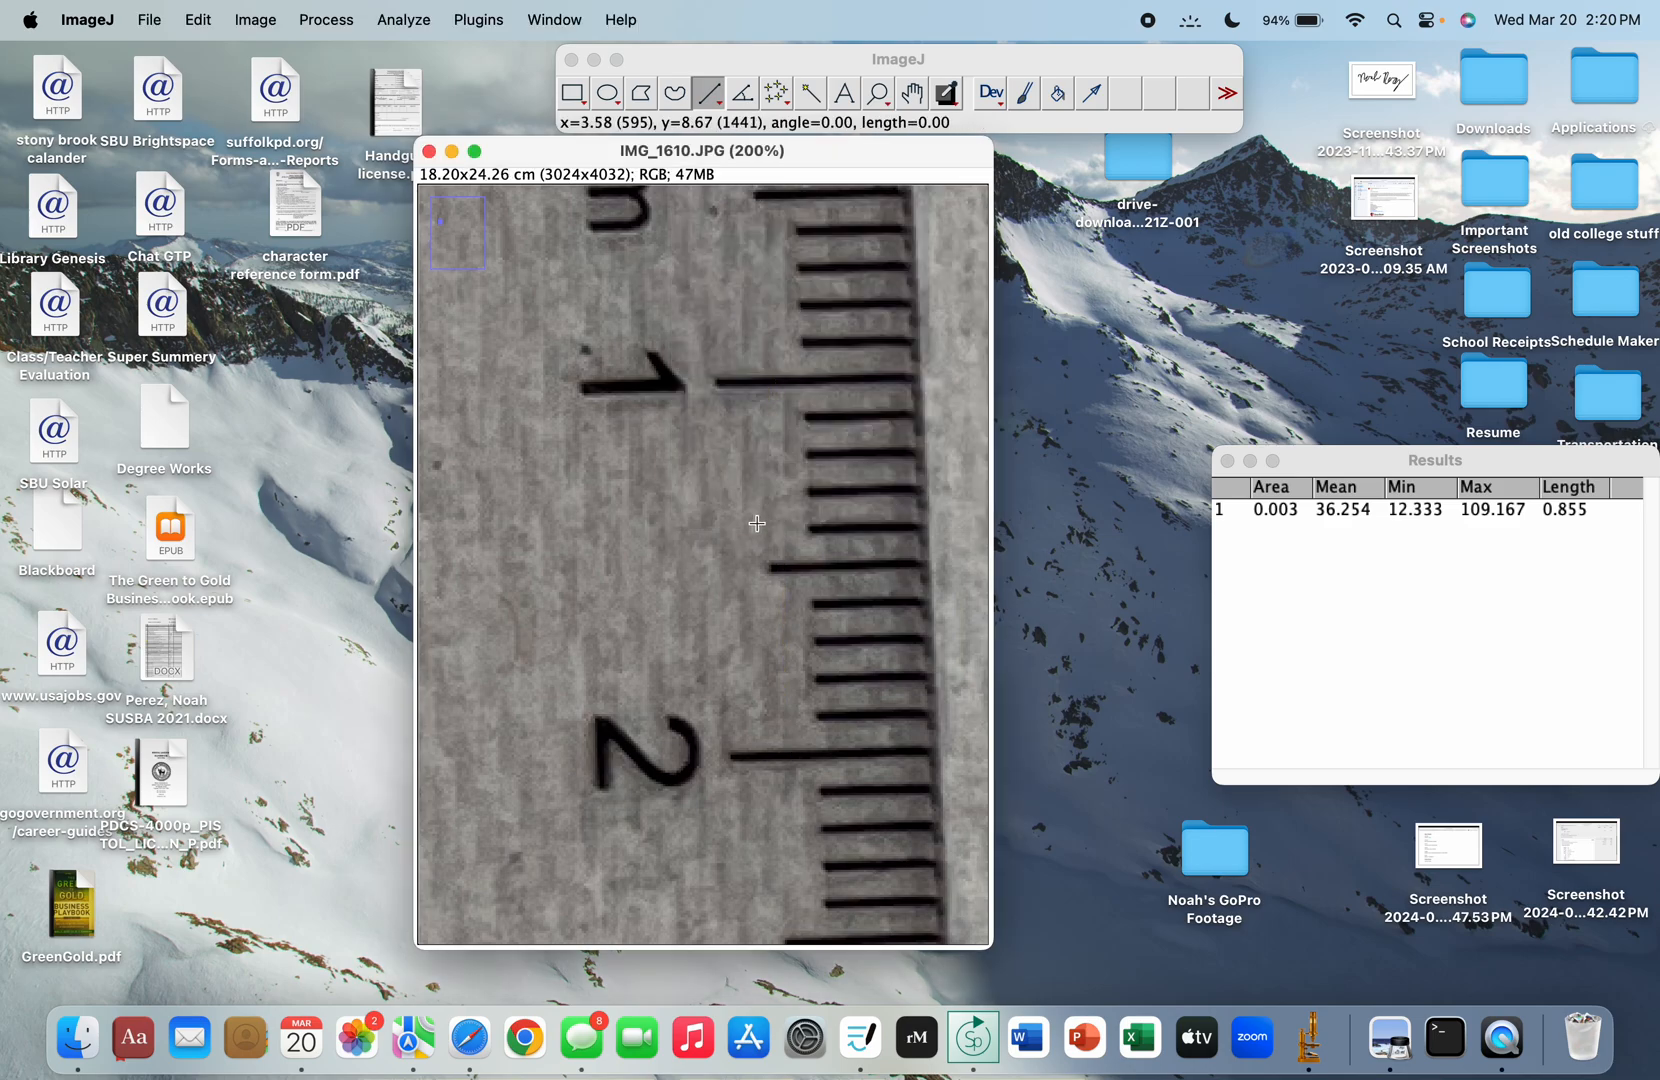
# Step: Trace the planarian in the dish end to end with a segmented line about 0.62 cm long
pyautogui.press('-')
pyautogui.press('-')
pyautogui.press('-')
pyautogui.press('-')
pyautogui.press('-')
pyautogui.press('-')
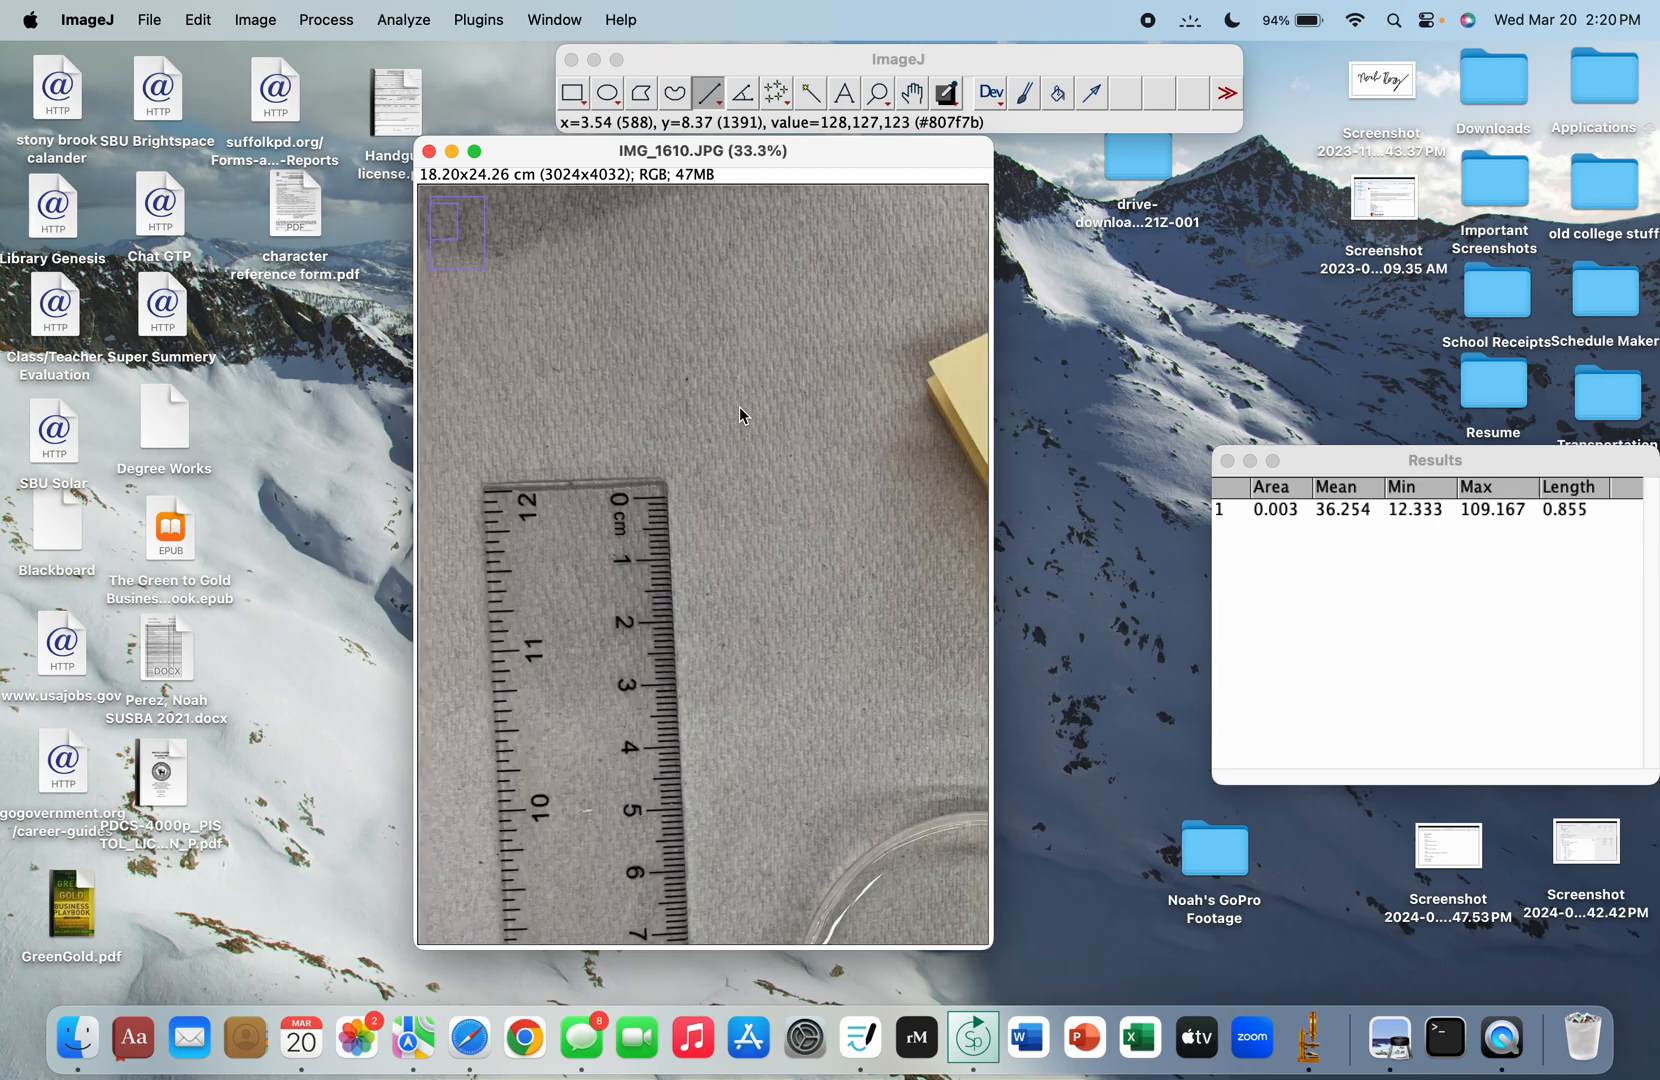
pyautogui.press('-')
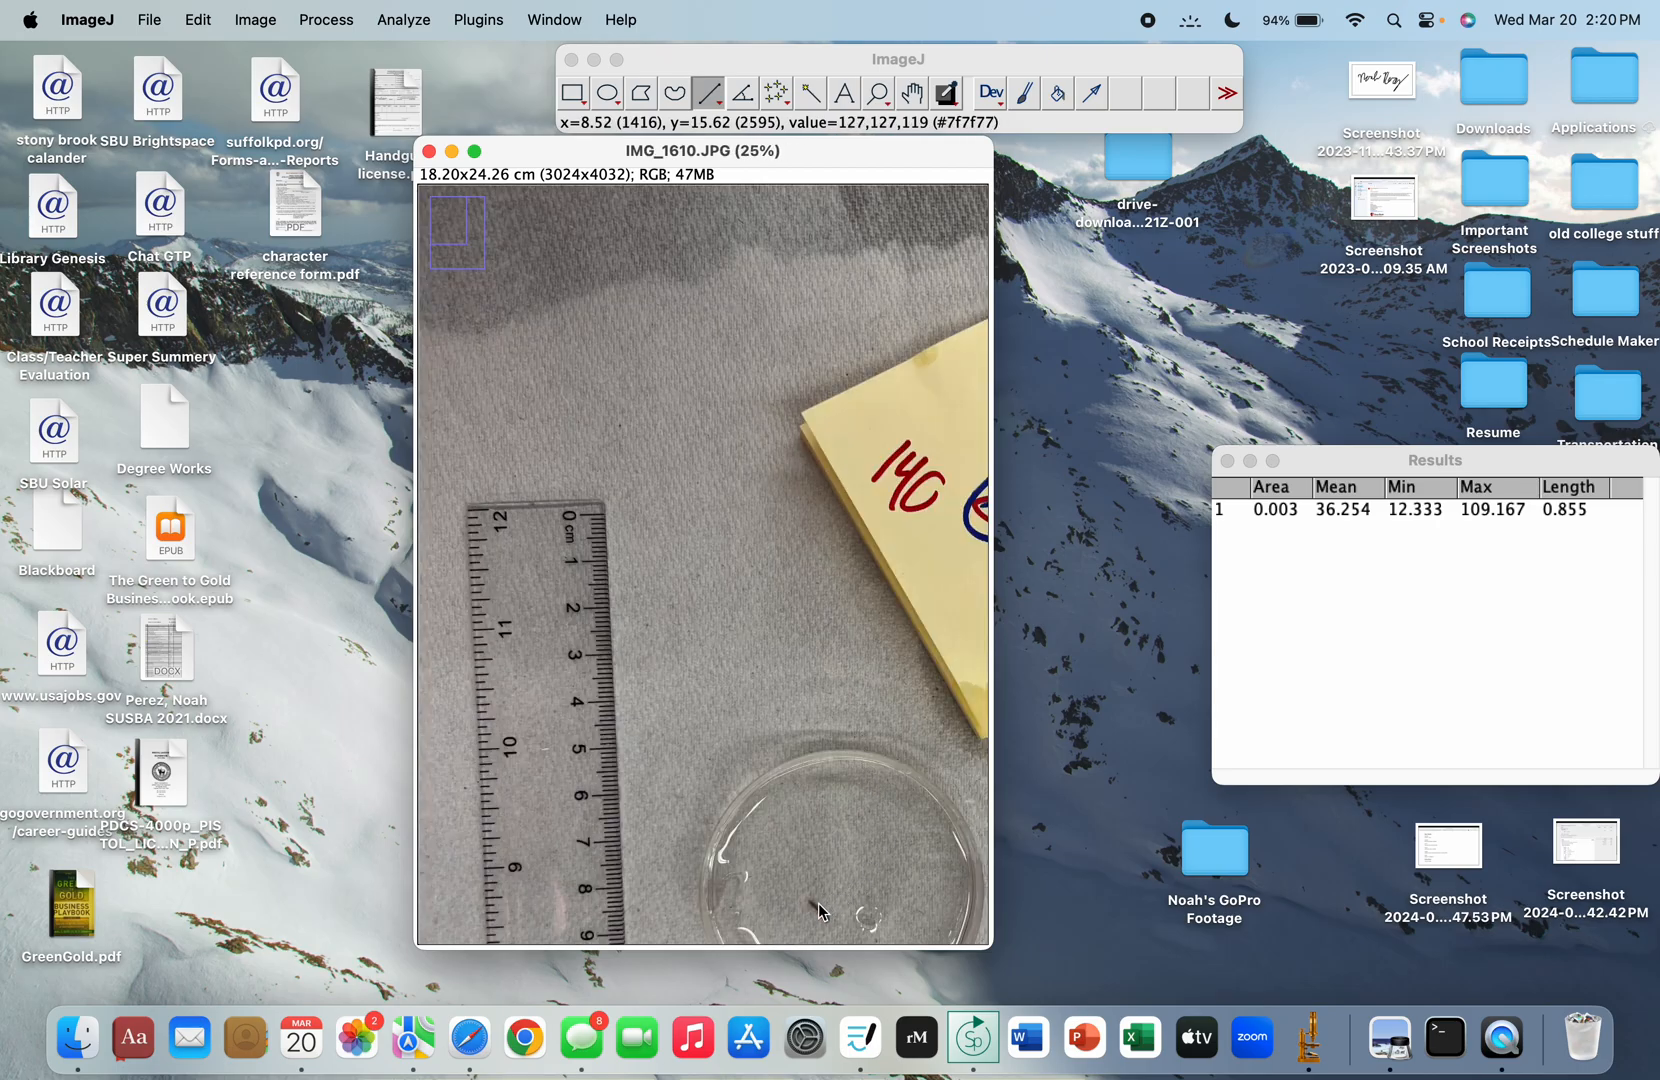
pyautogui.press('+')
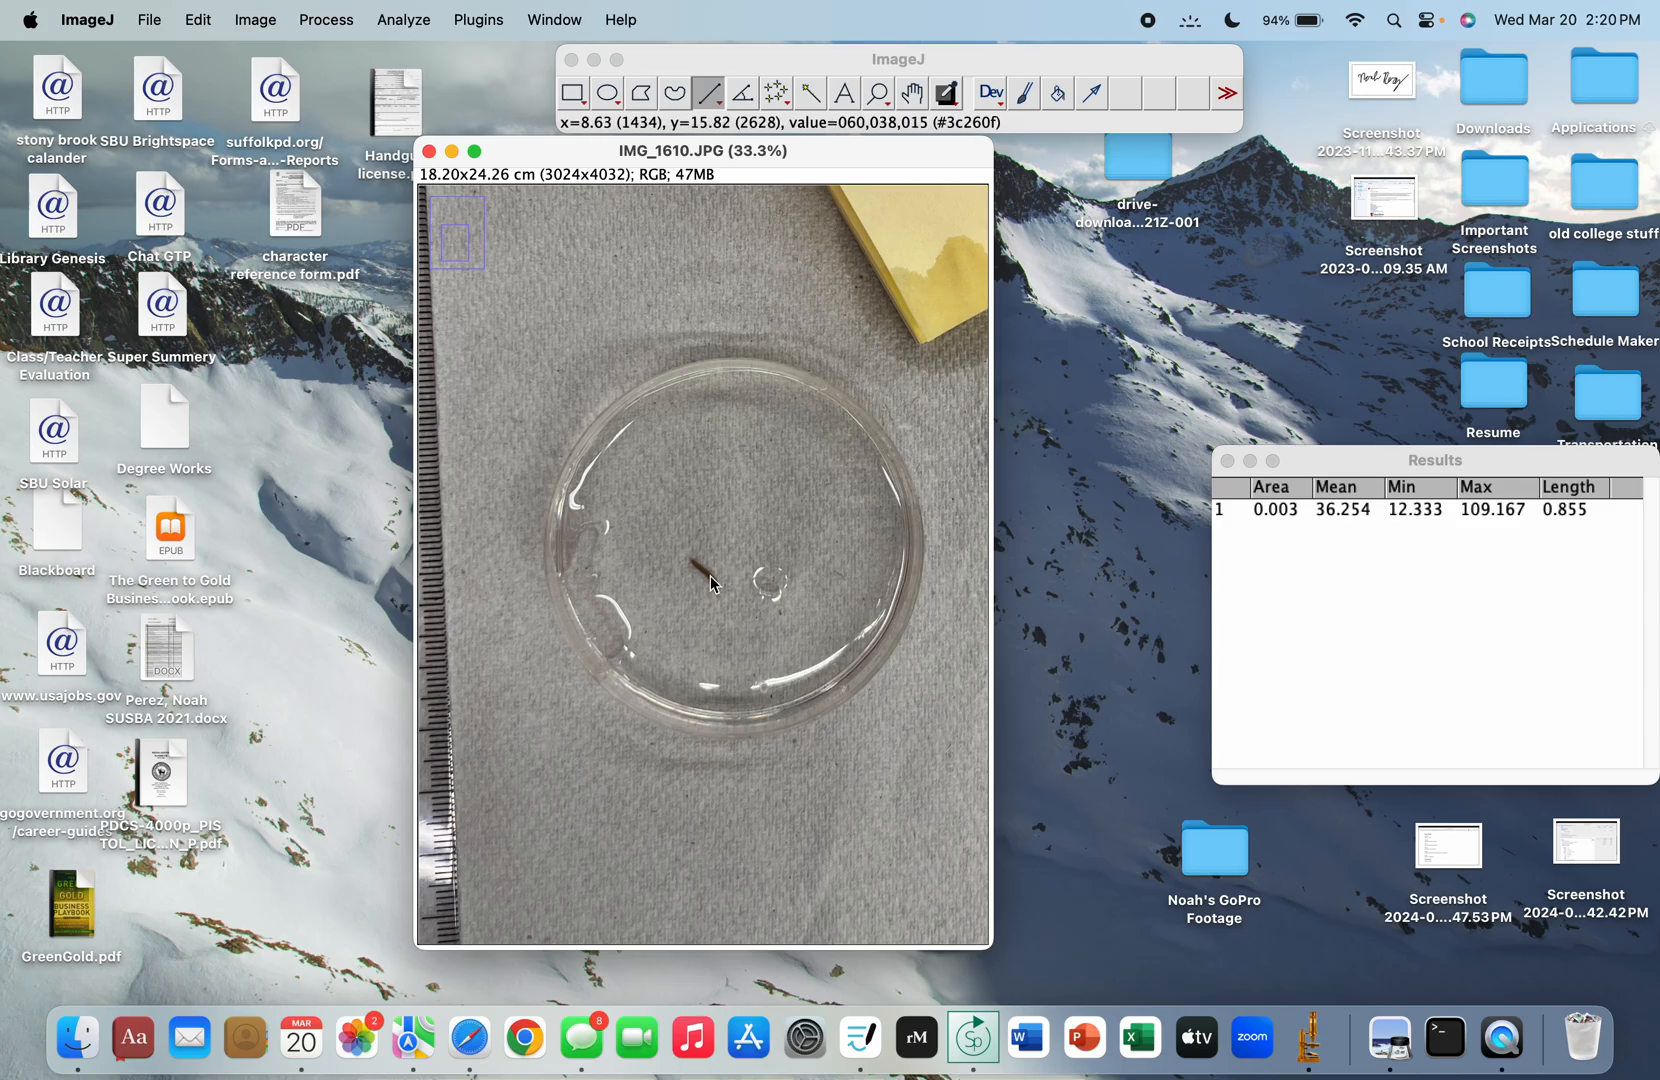
pyautogui.press('+')
pyautogui.press('+')
pyautogui.press('+')
pyautogui.press('+')
pyautogui.press('+')
pyautogui.press('+')
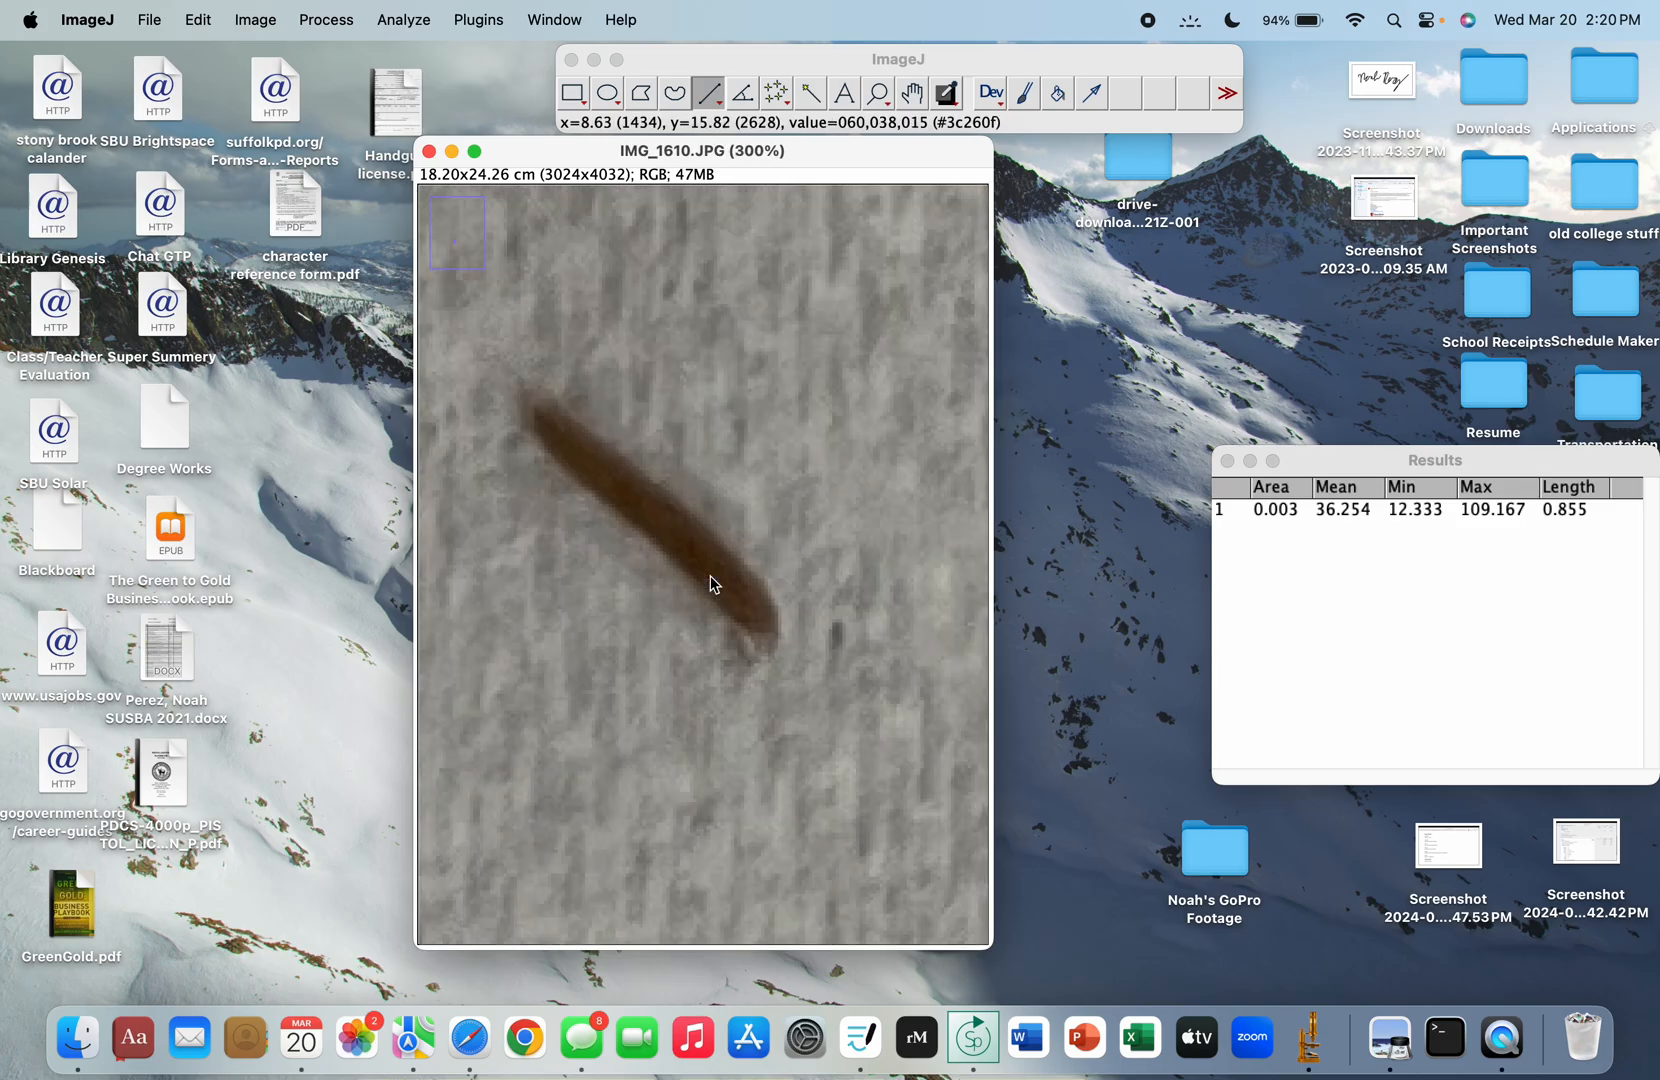
pyautogui.press('+')
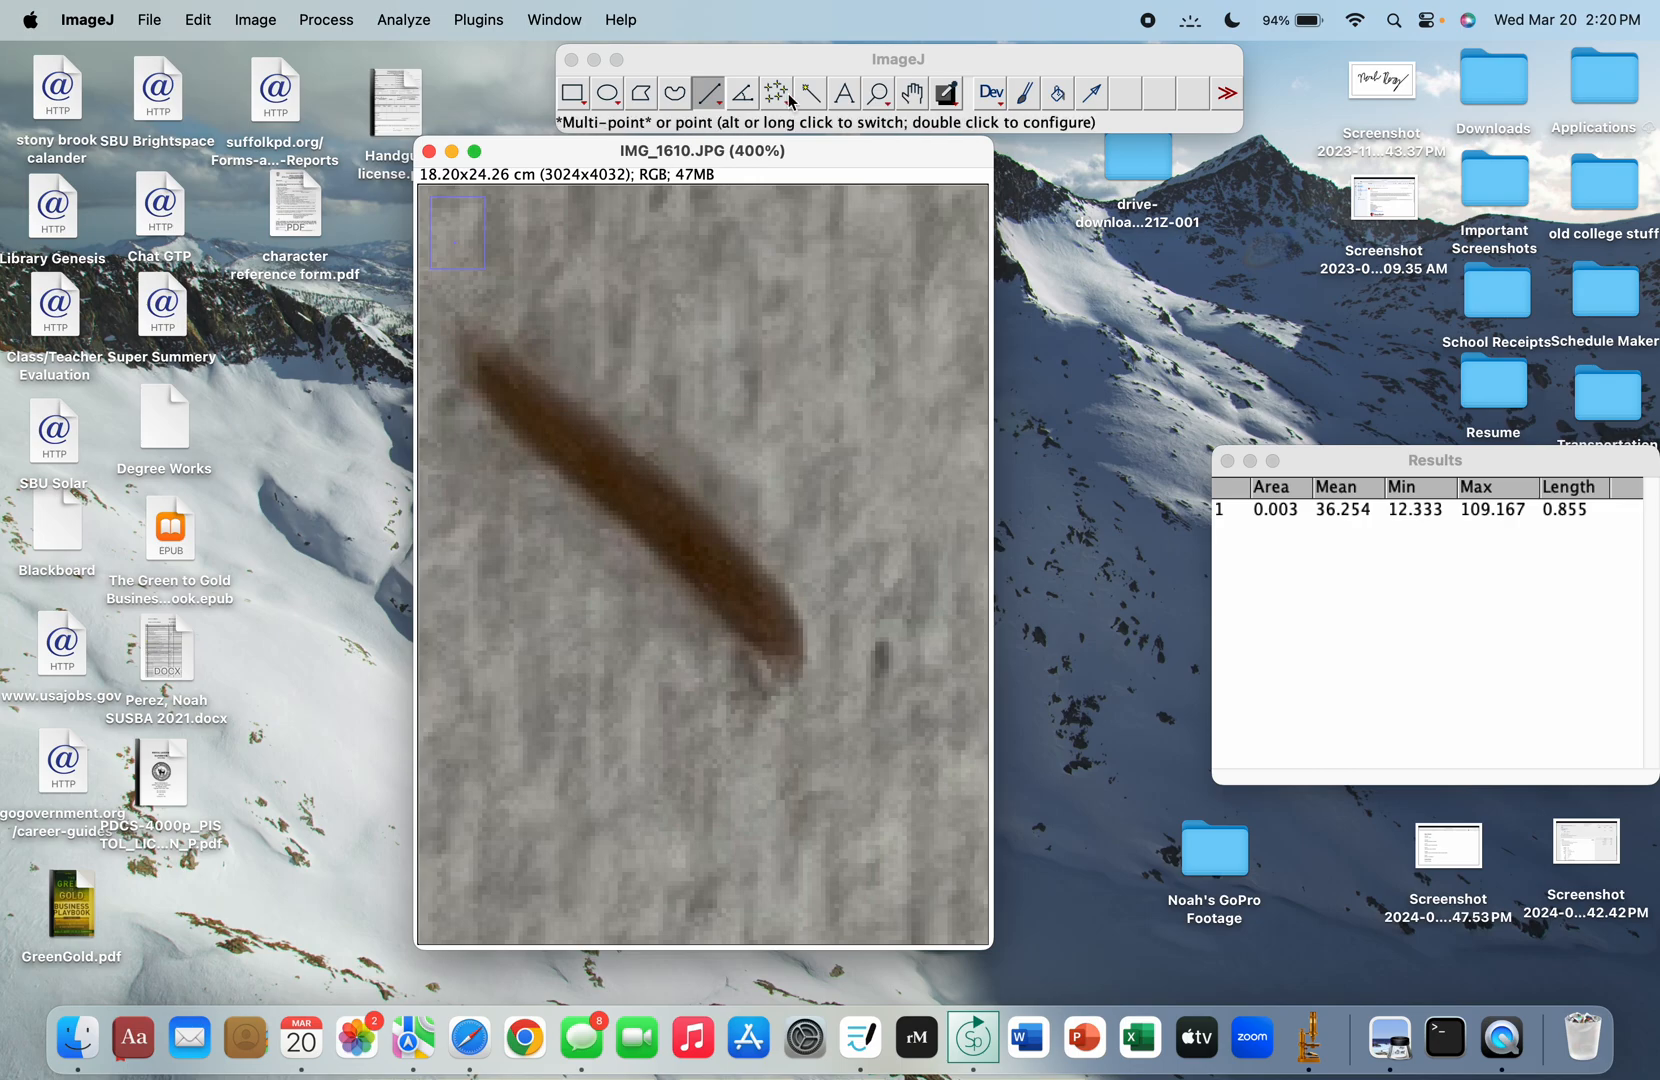
pyautogui.rightClick(708, 93)
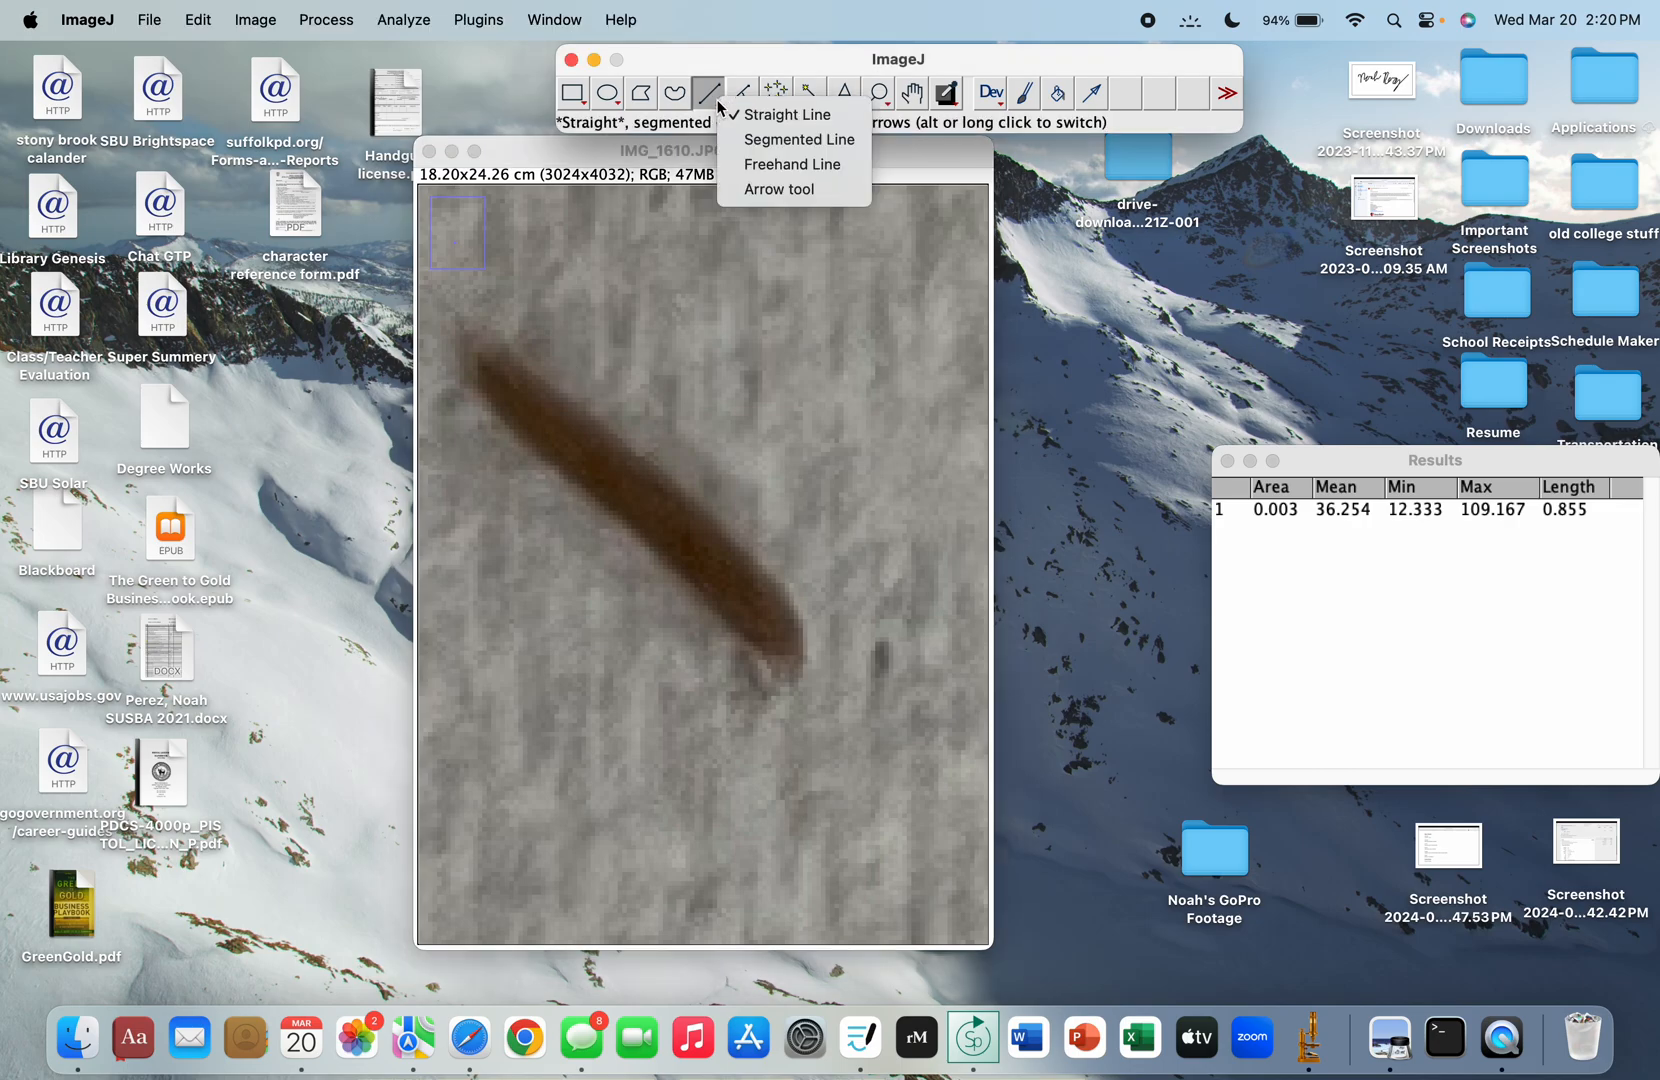
pyautogui.click(757, 140)
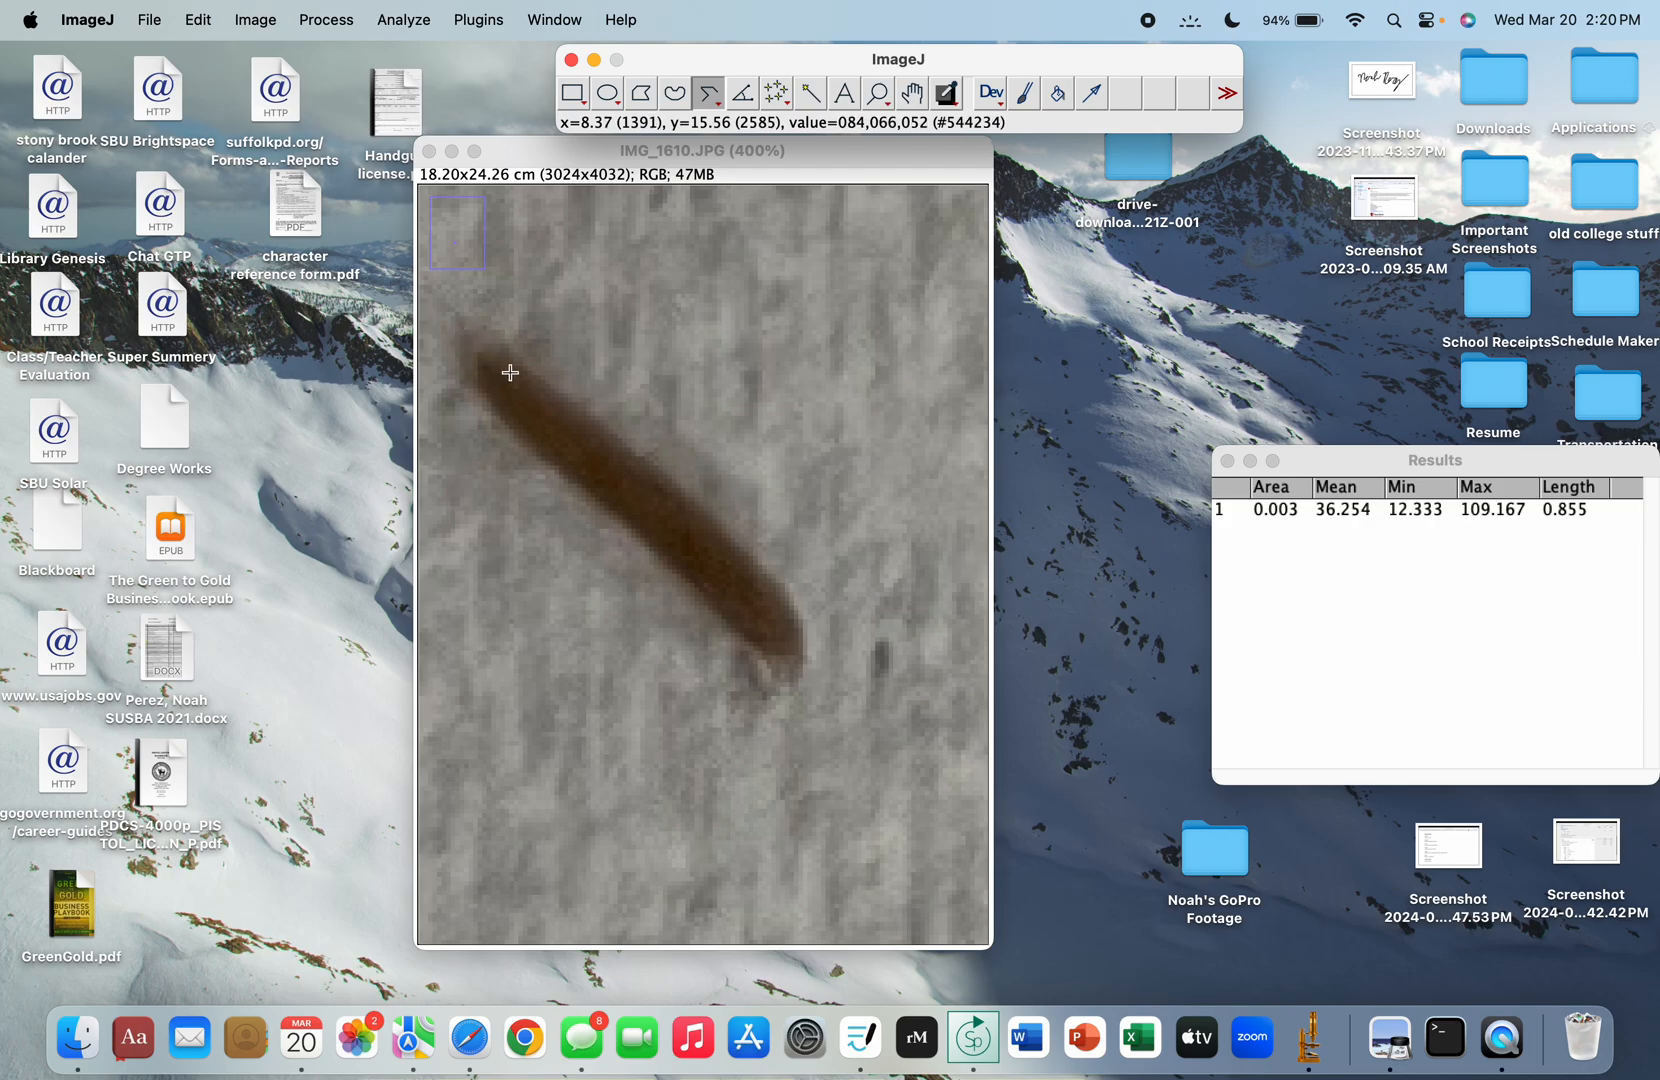
pyautogui.click(461, 336)
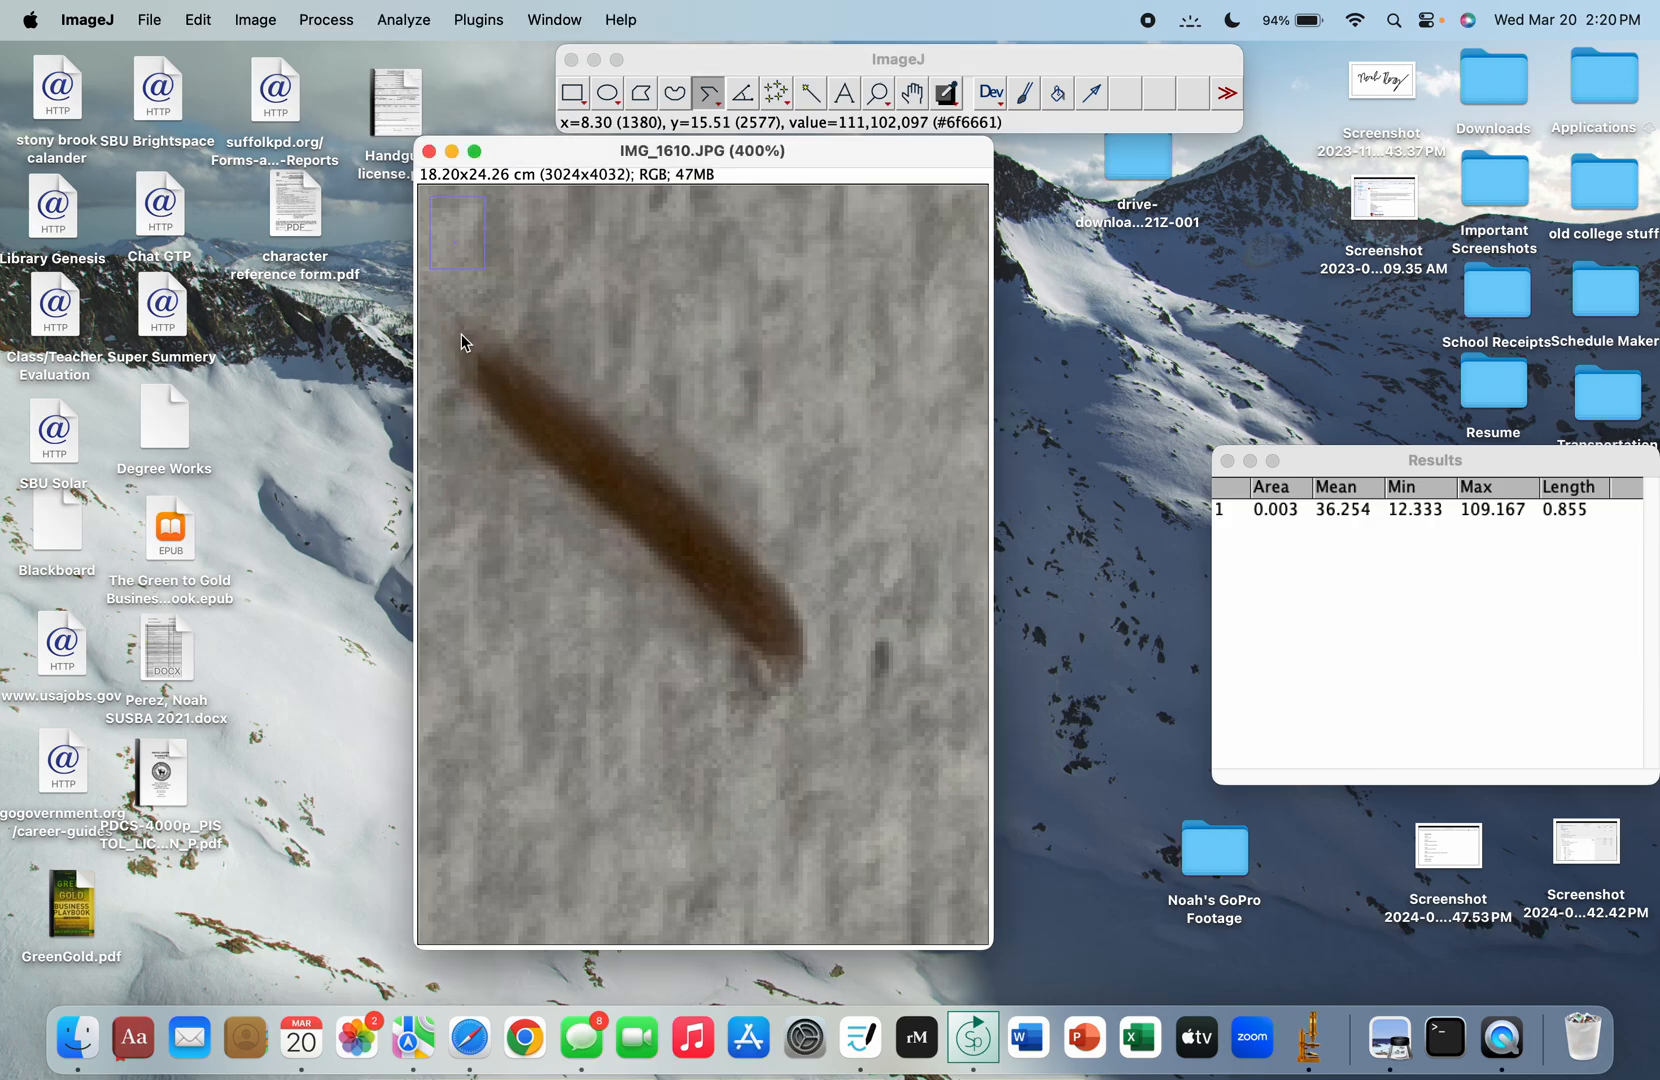
pyautogui.click(643, 499)
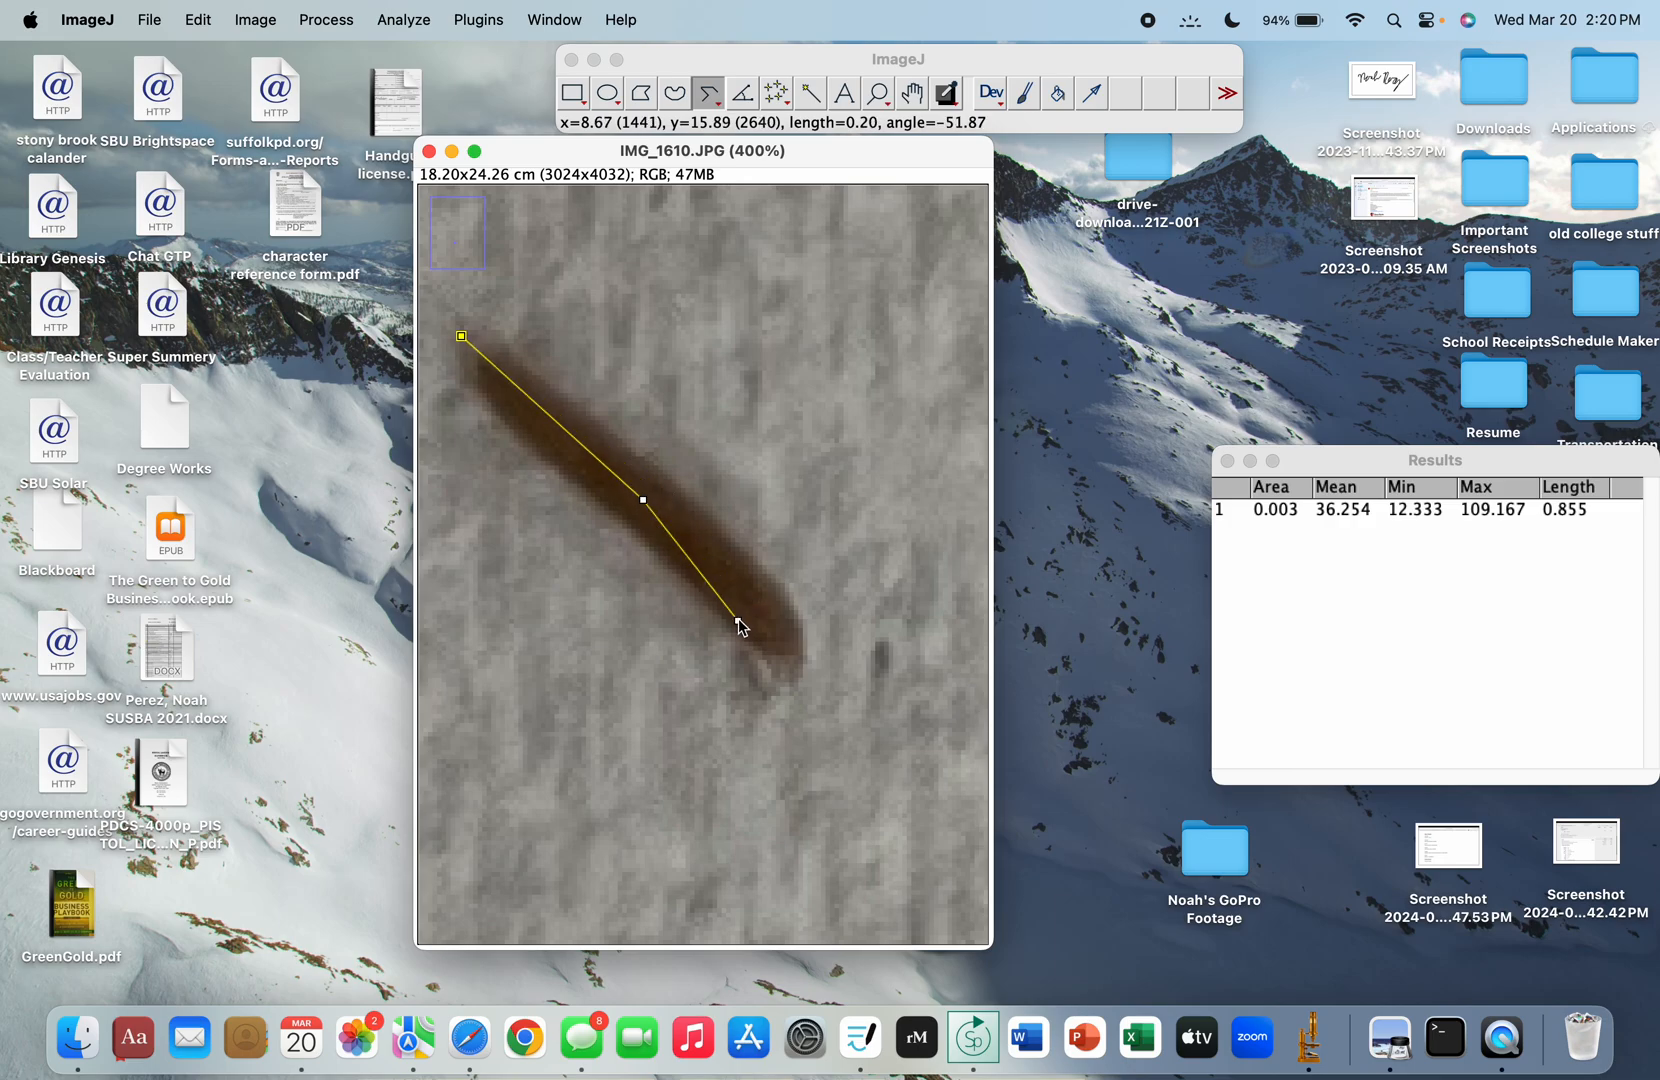
pyautogui.click(755, 605)
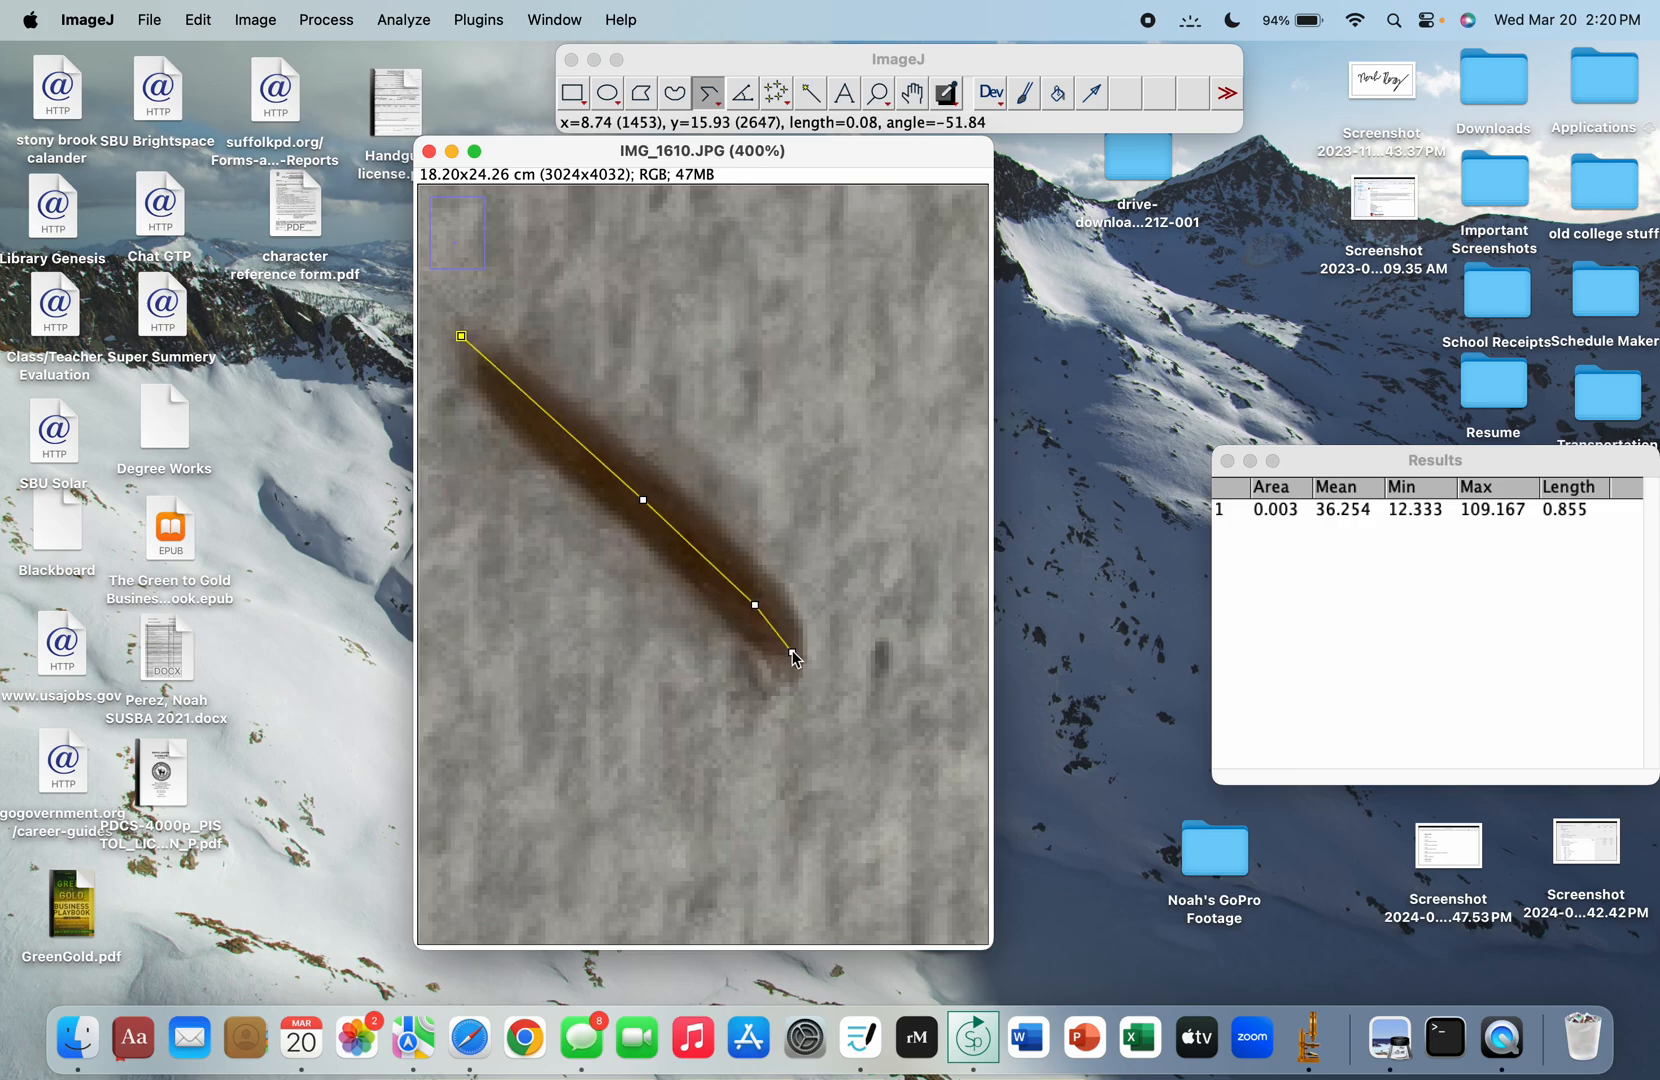
pyautogui.click(783, 642)
pyautogui.doubleClick(801, 655)
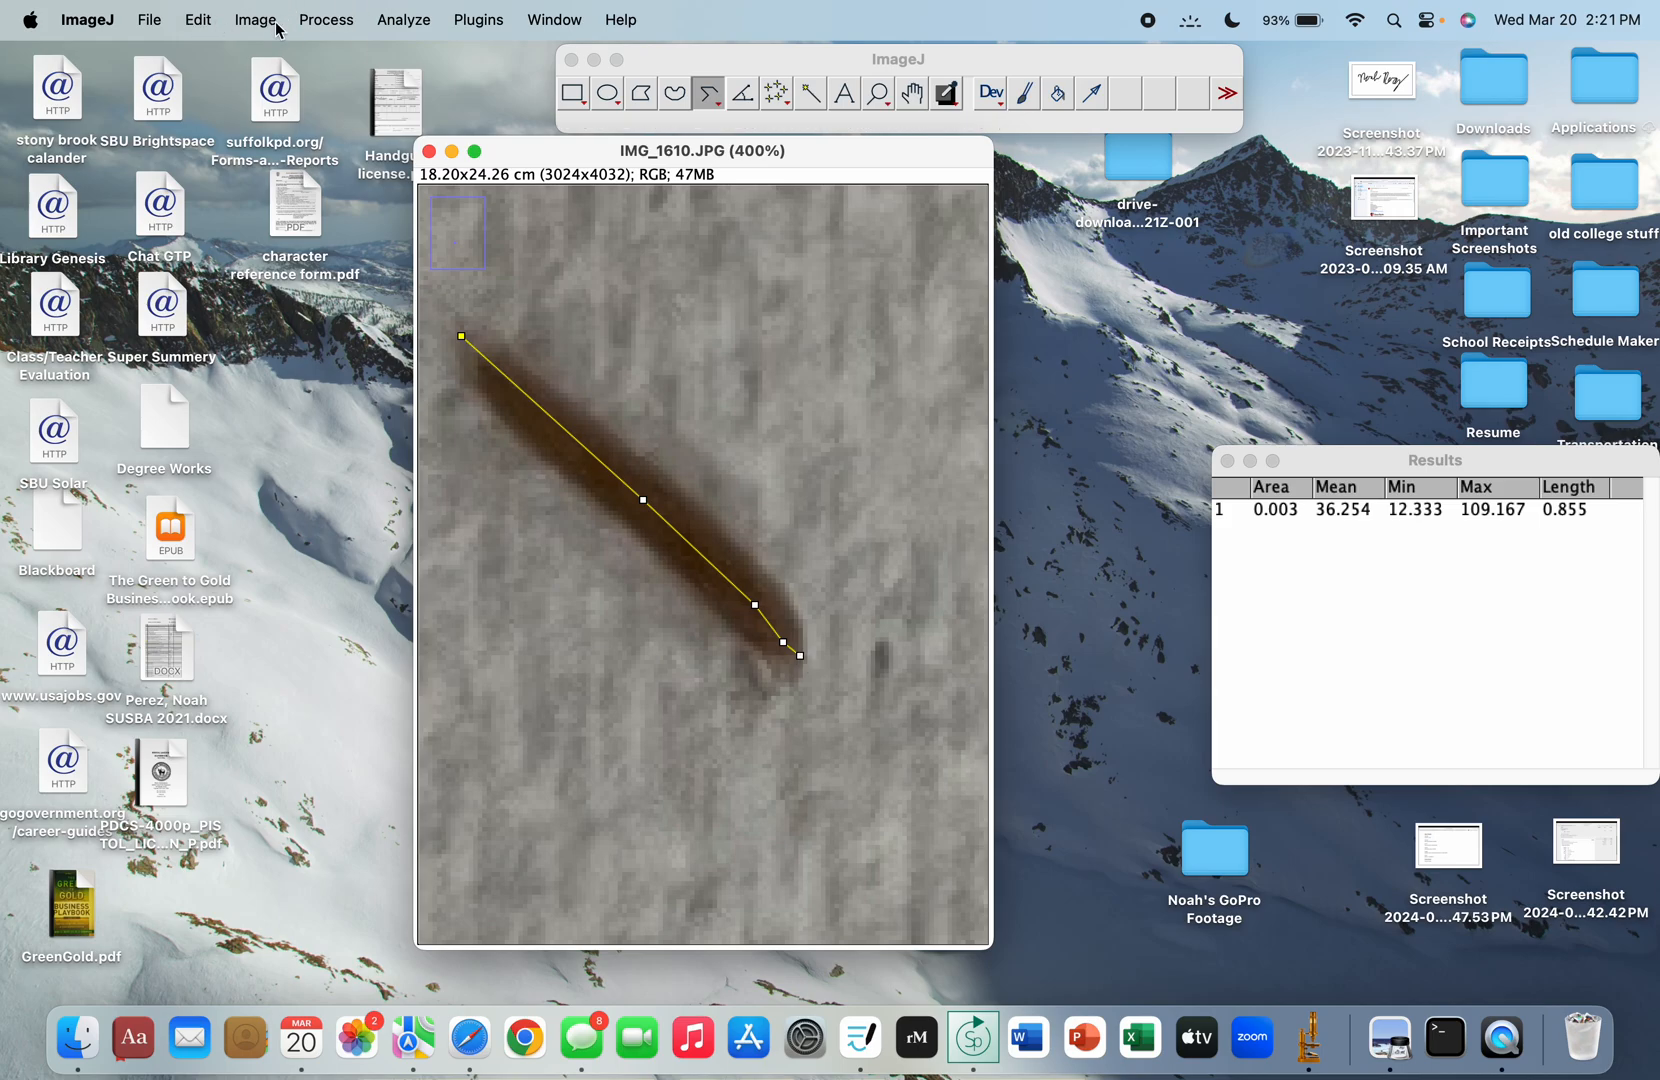
# Step: Measure the traced segmented line and select its new row in the Results table
pyautogui.click(383, 20)
pyautogui.click(392, 52)
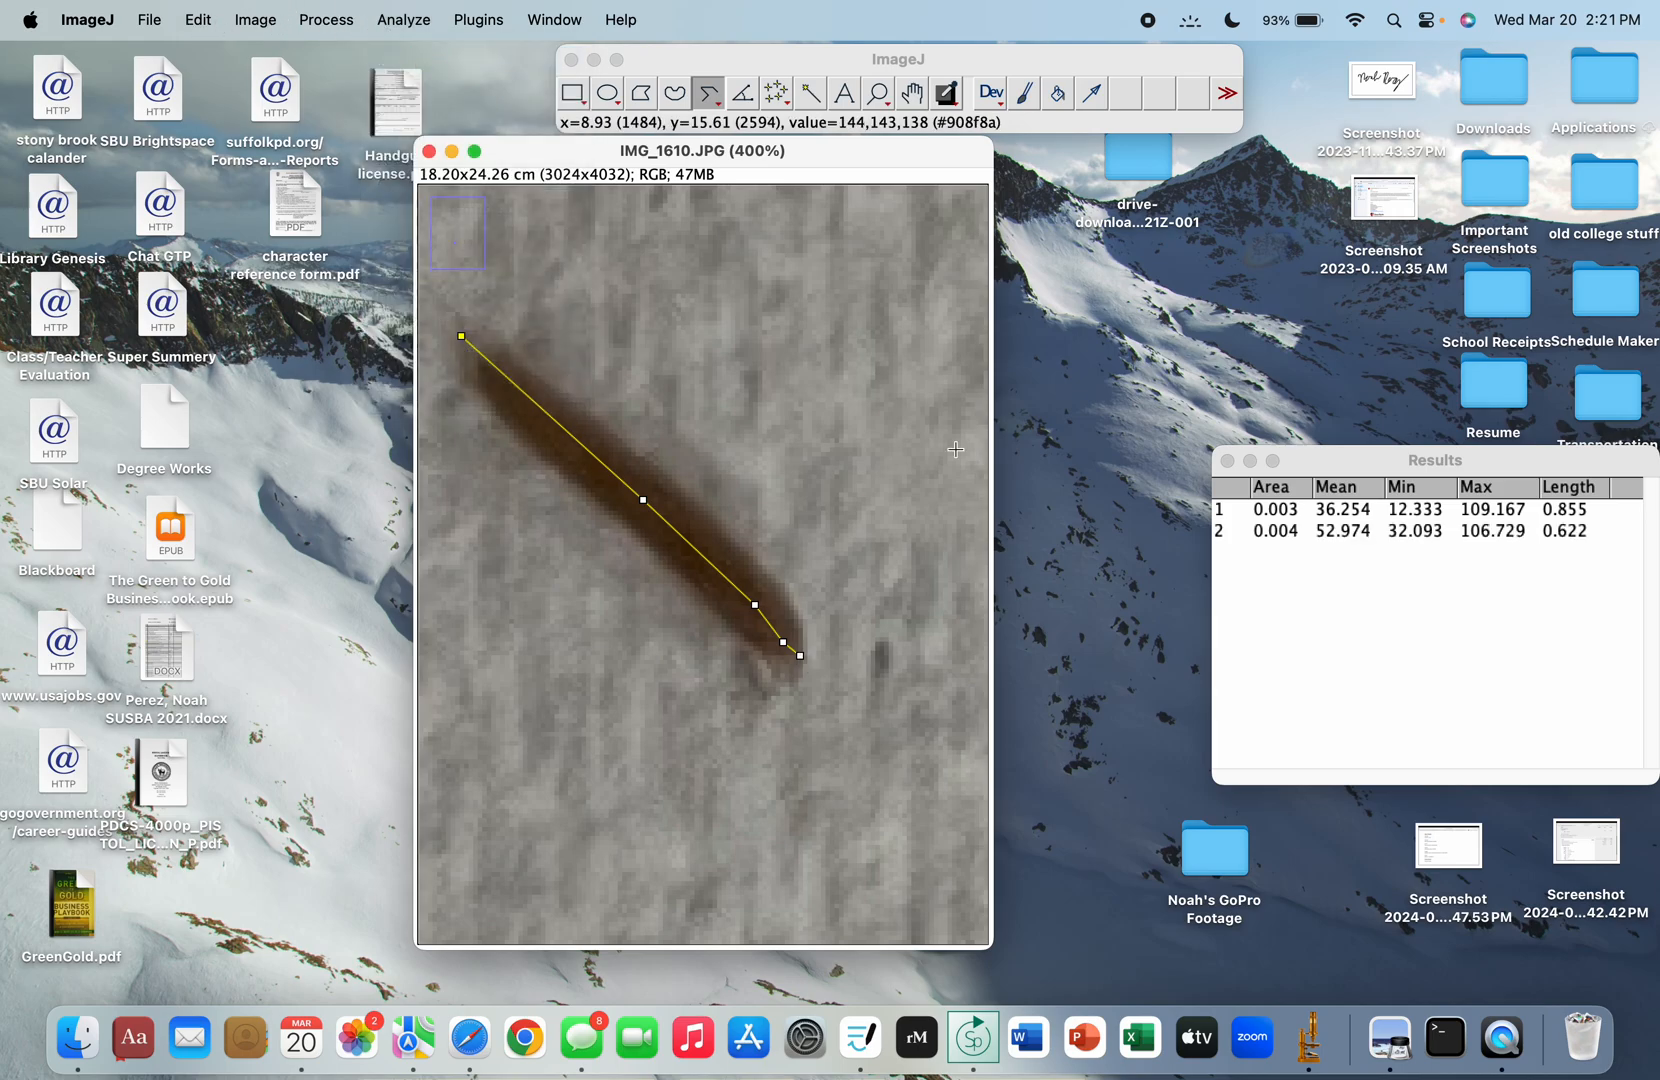
pyautogui.click(1565, 541)
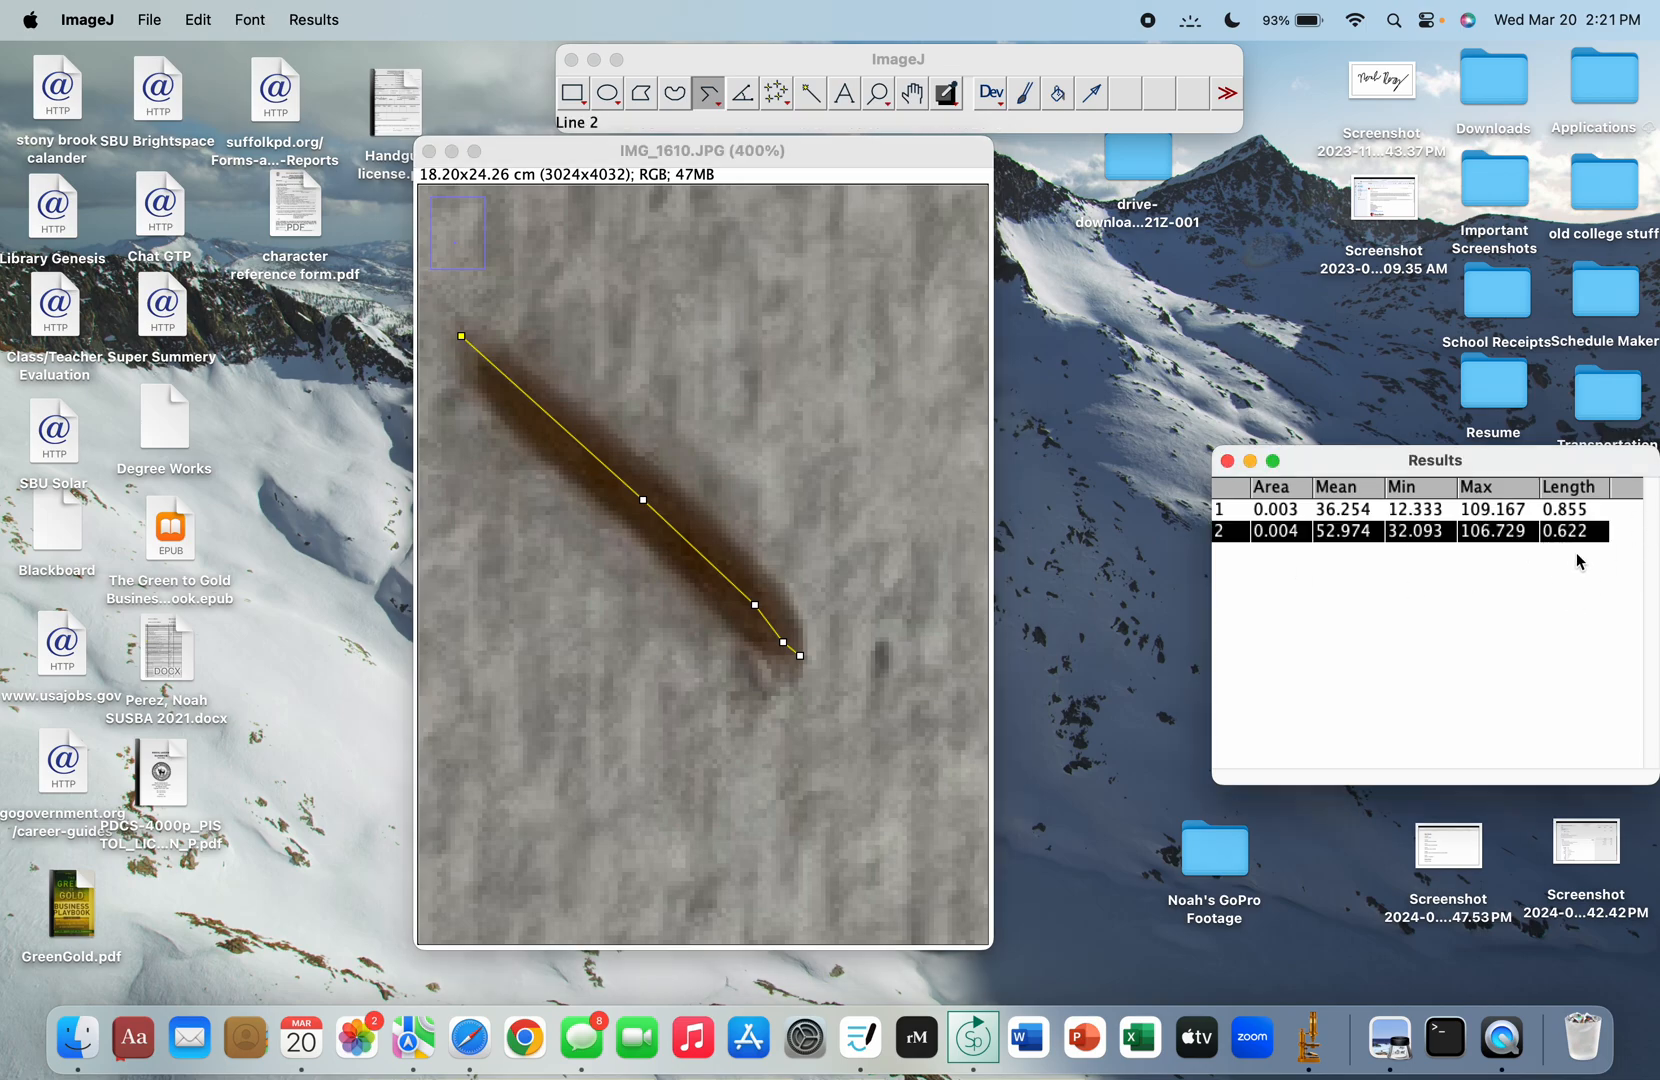
pyautogui.click(1578, 561)
# Step: Switch to the SUS 352 Data Set in Safari and select the day 1 planaria length cell for jar 140
pyautogui.press('super+Tab')
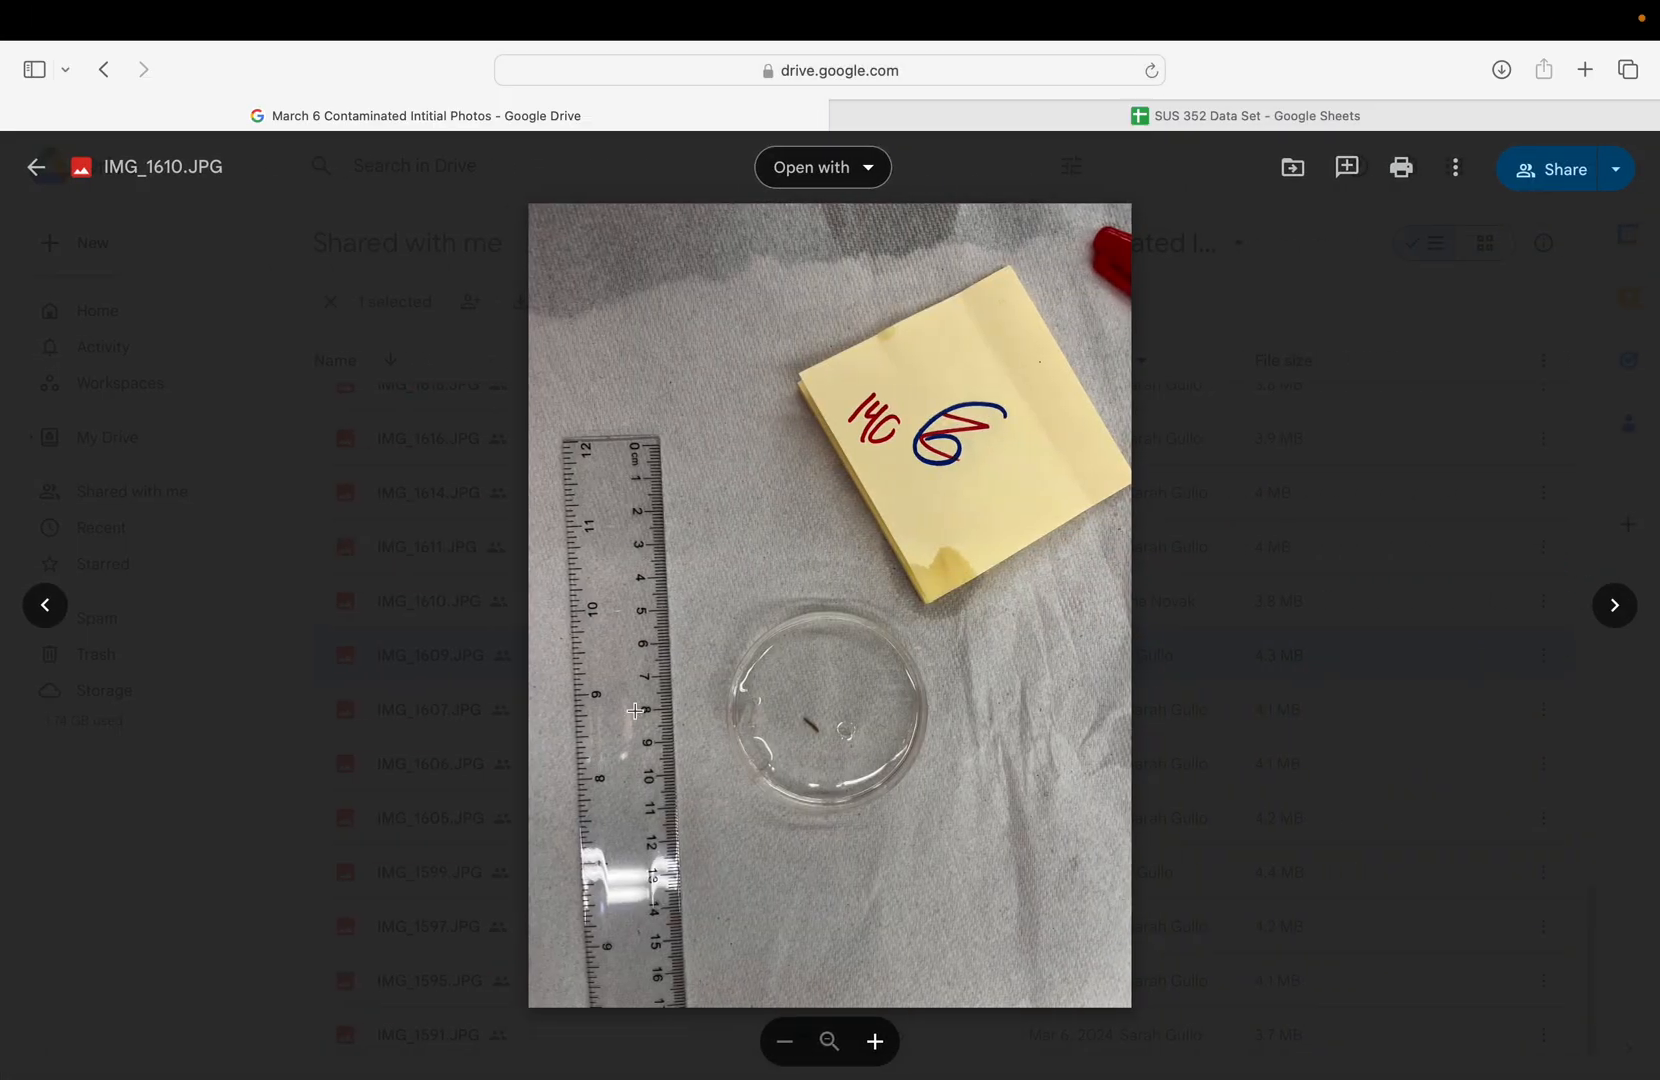
pyautogui.click(967, 118)
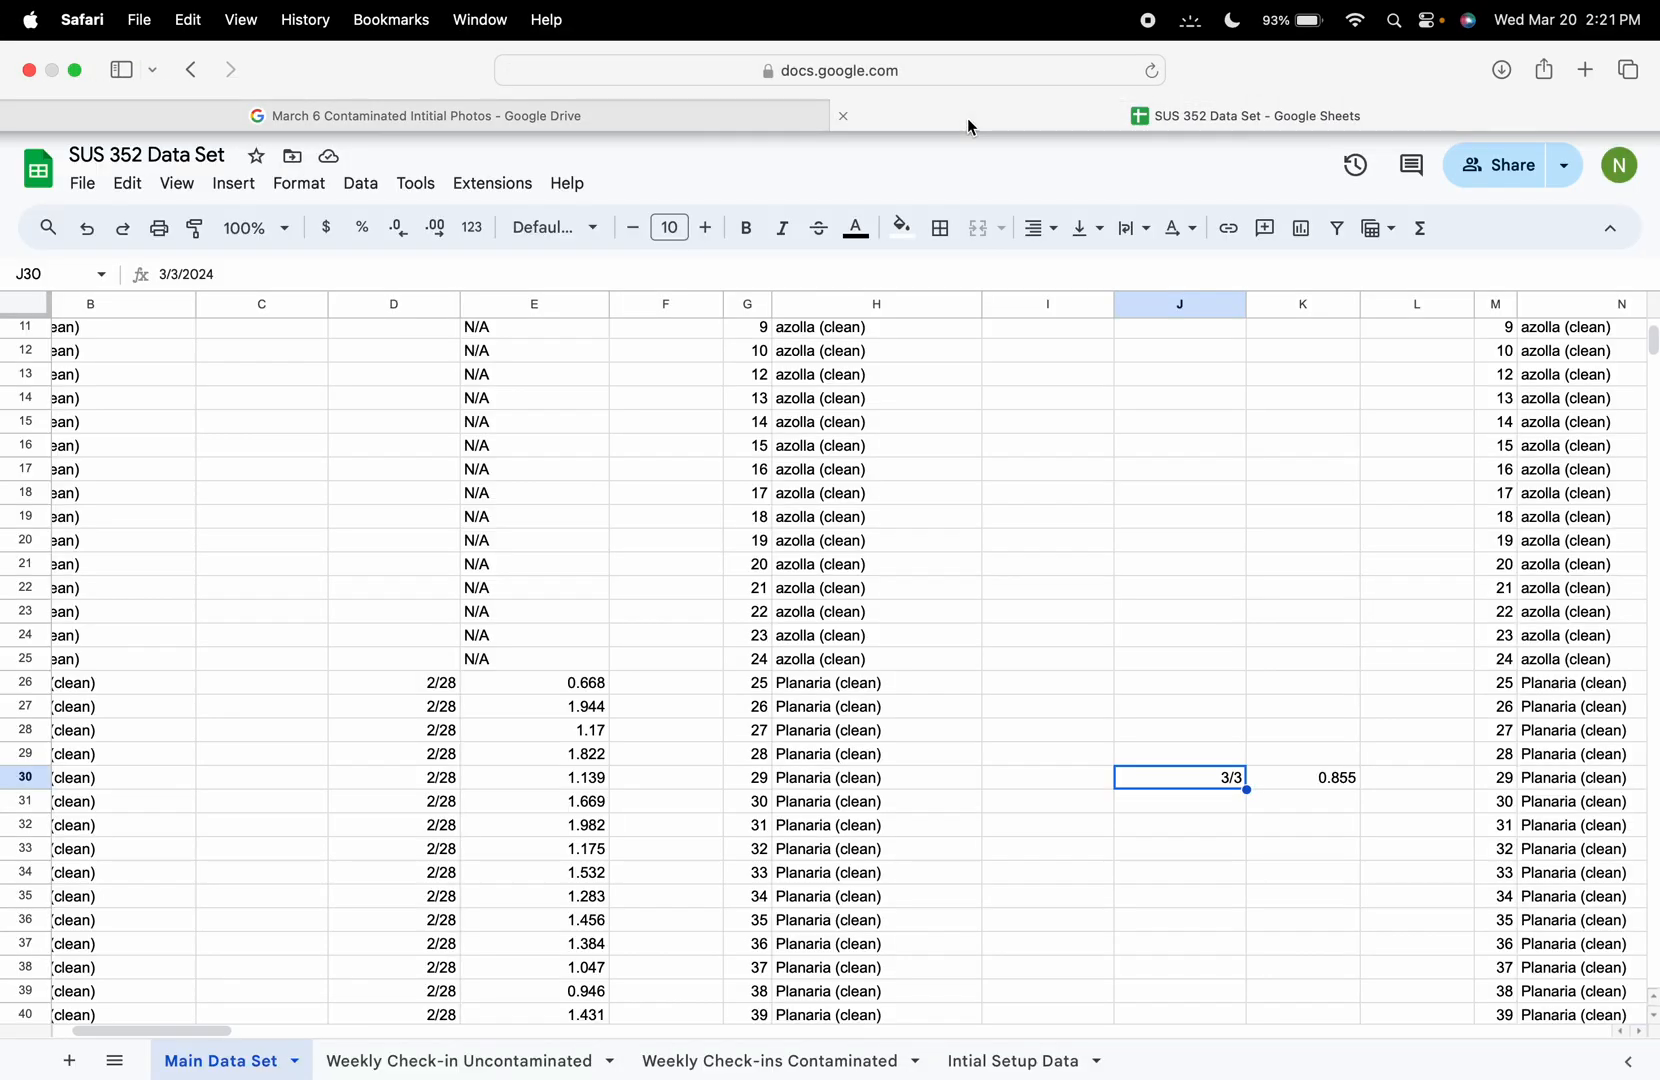
pyautogui.scroll(5, 239, 845)
pyautogui.hscroll(-2, 220, 845)
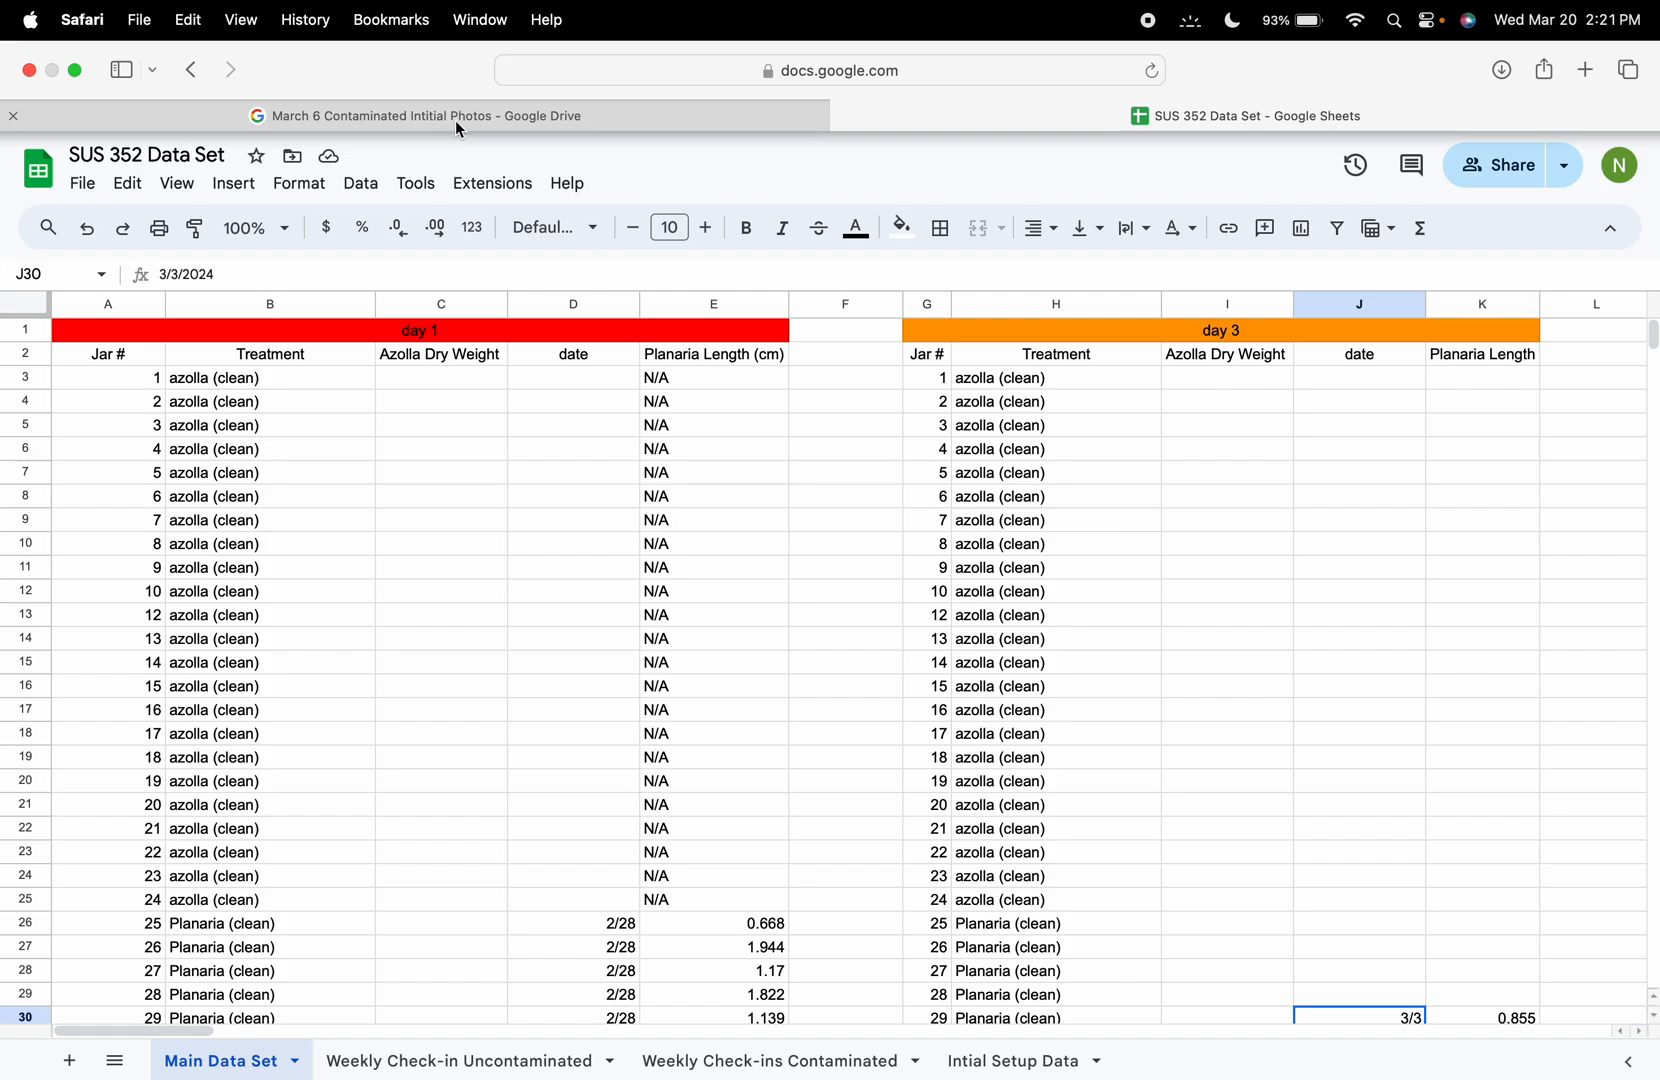
pyautogui.scroll(-20, 482, 600)
pyautogui.scroll(-15, 483, 631)
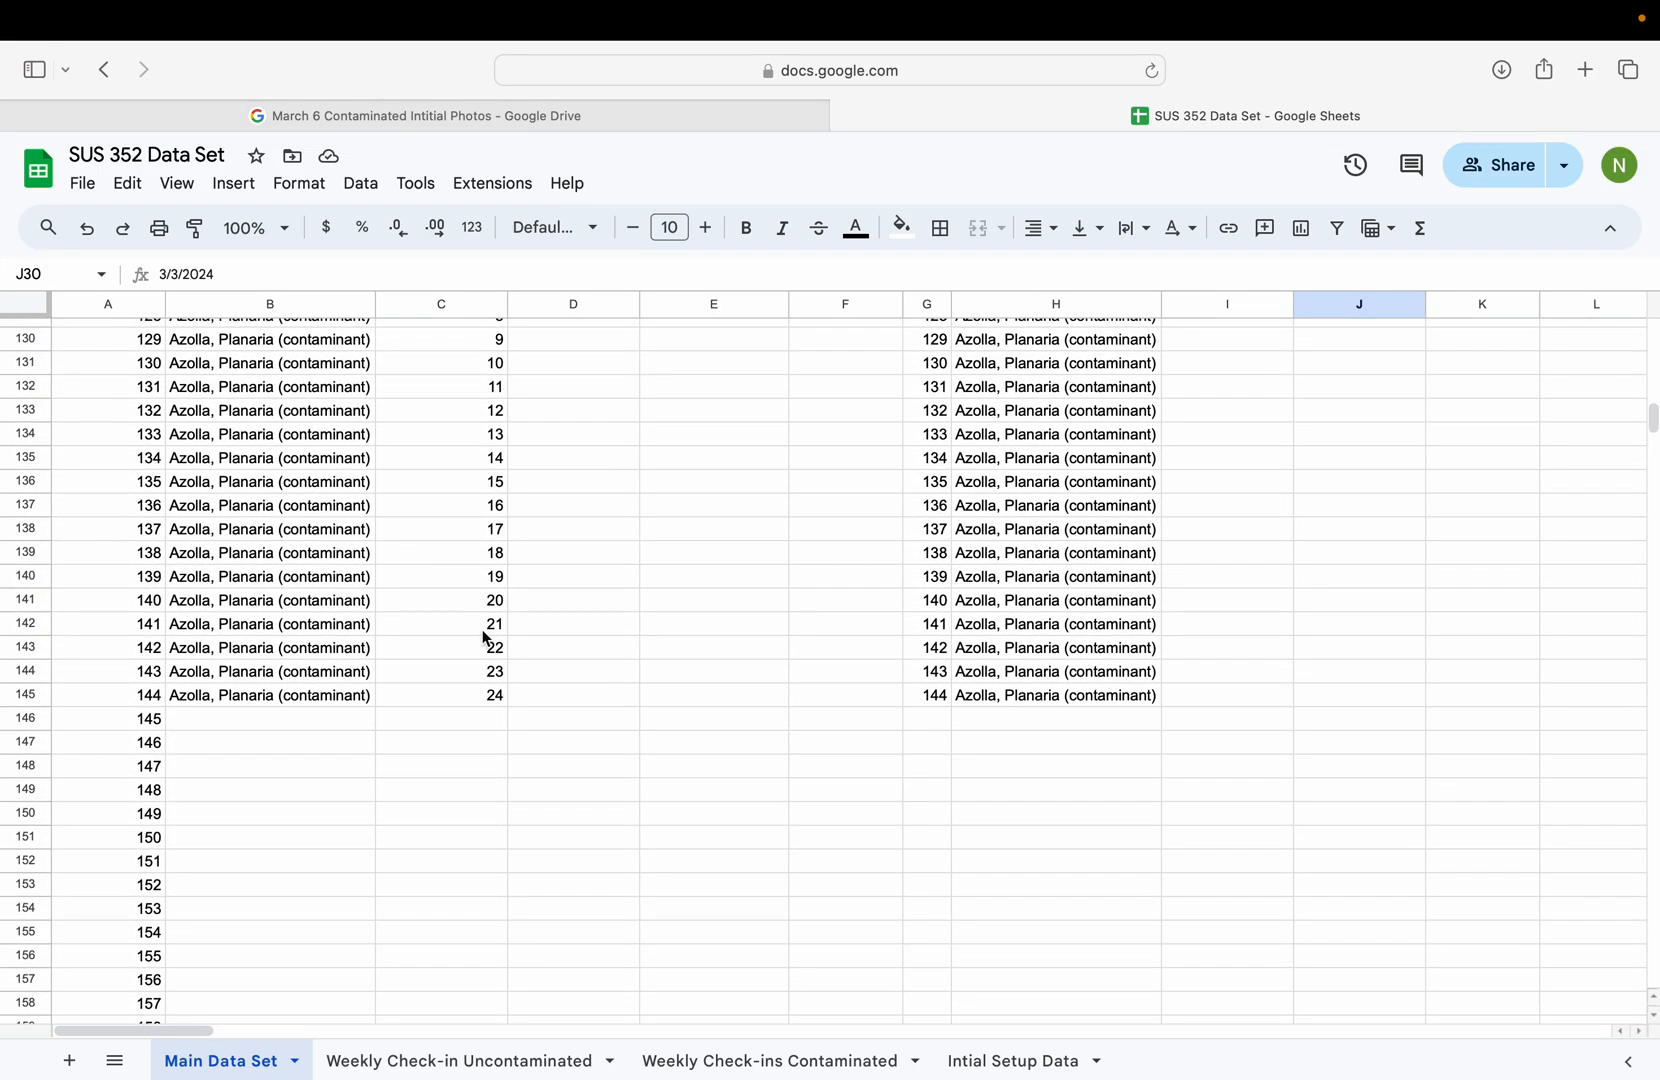
pyautogui.scroll(2, 483, 638)
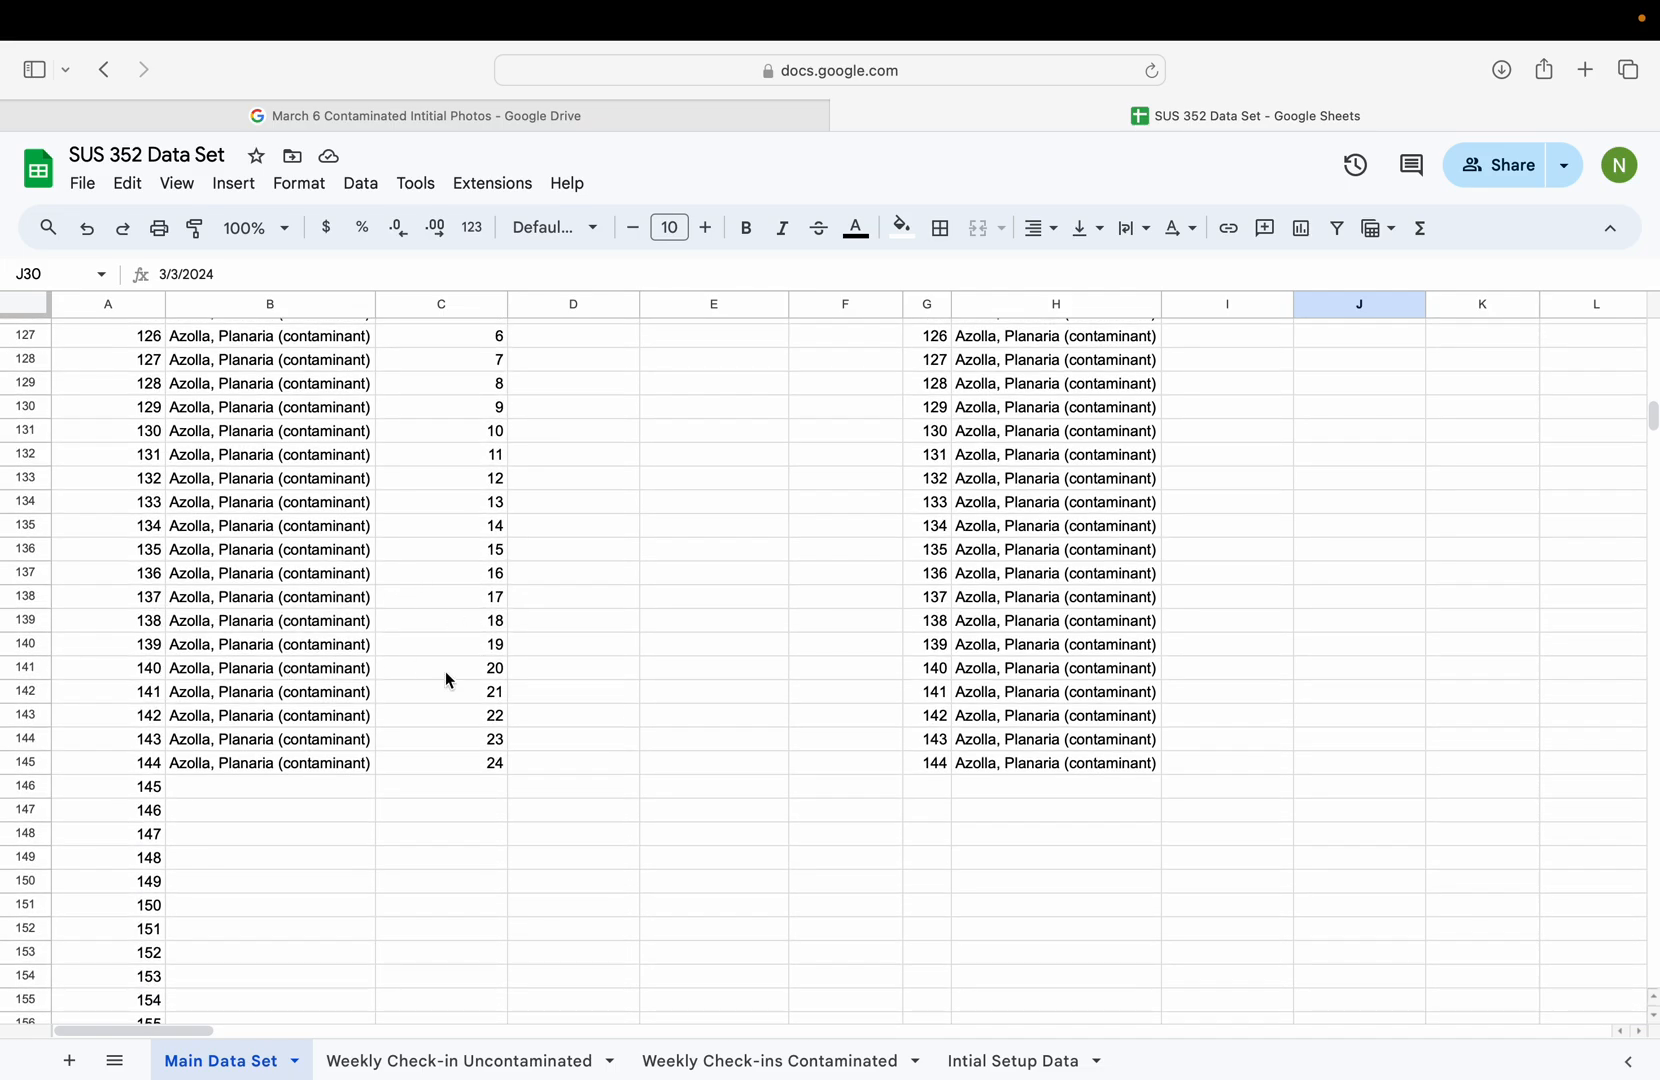
pyautogui.click(696, 674)
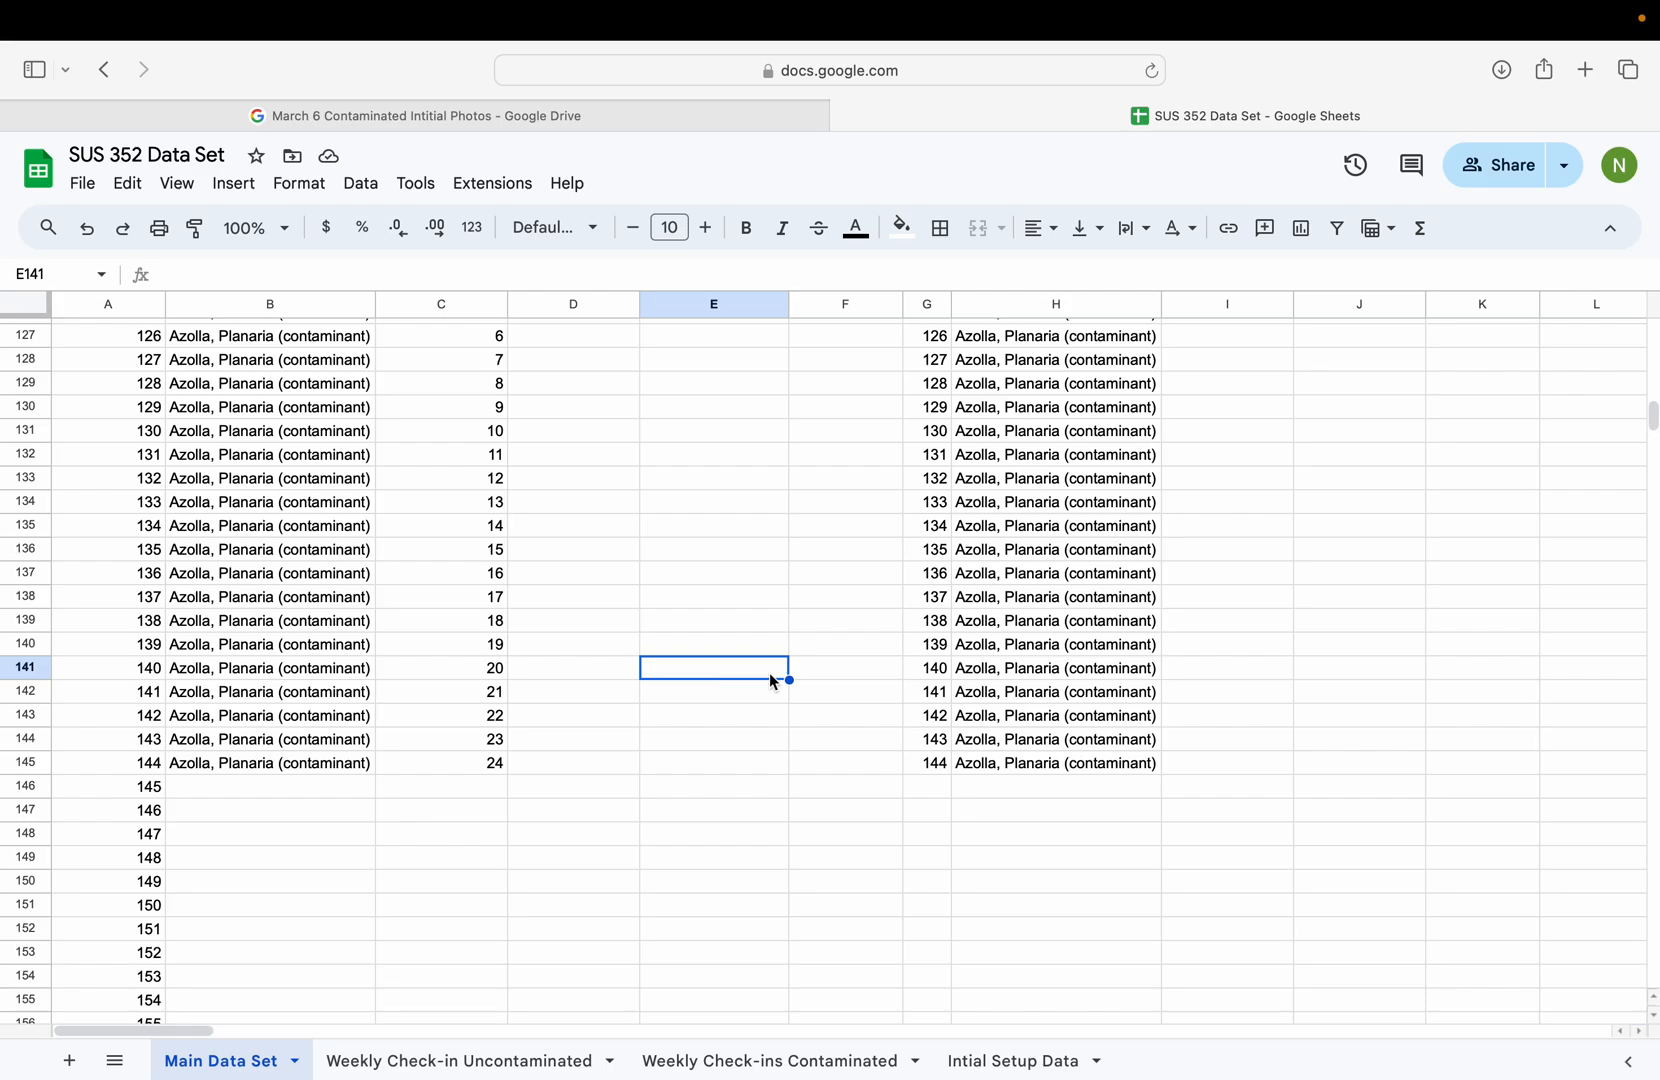
pyautogui.scroll(3, 598, 641)
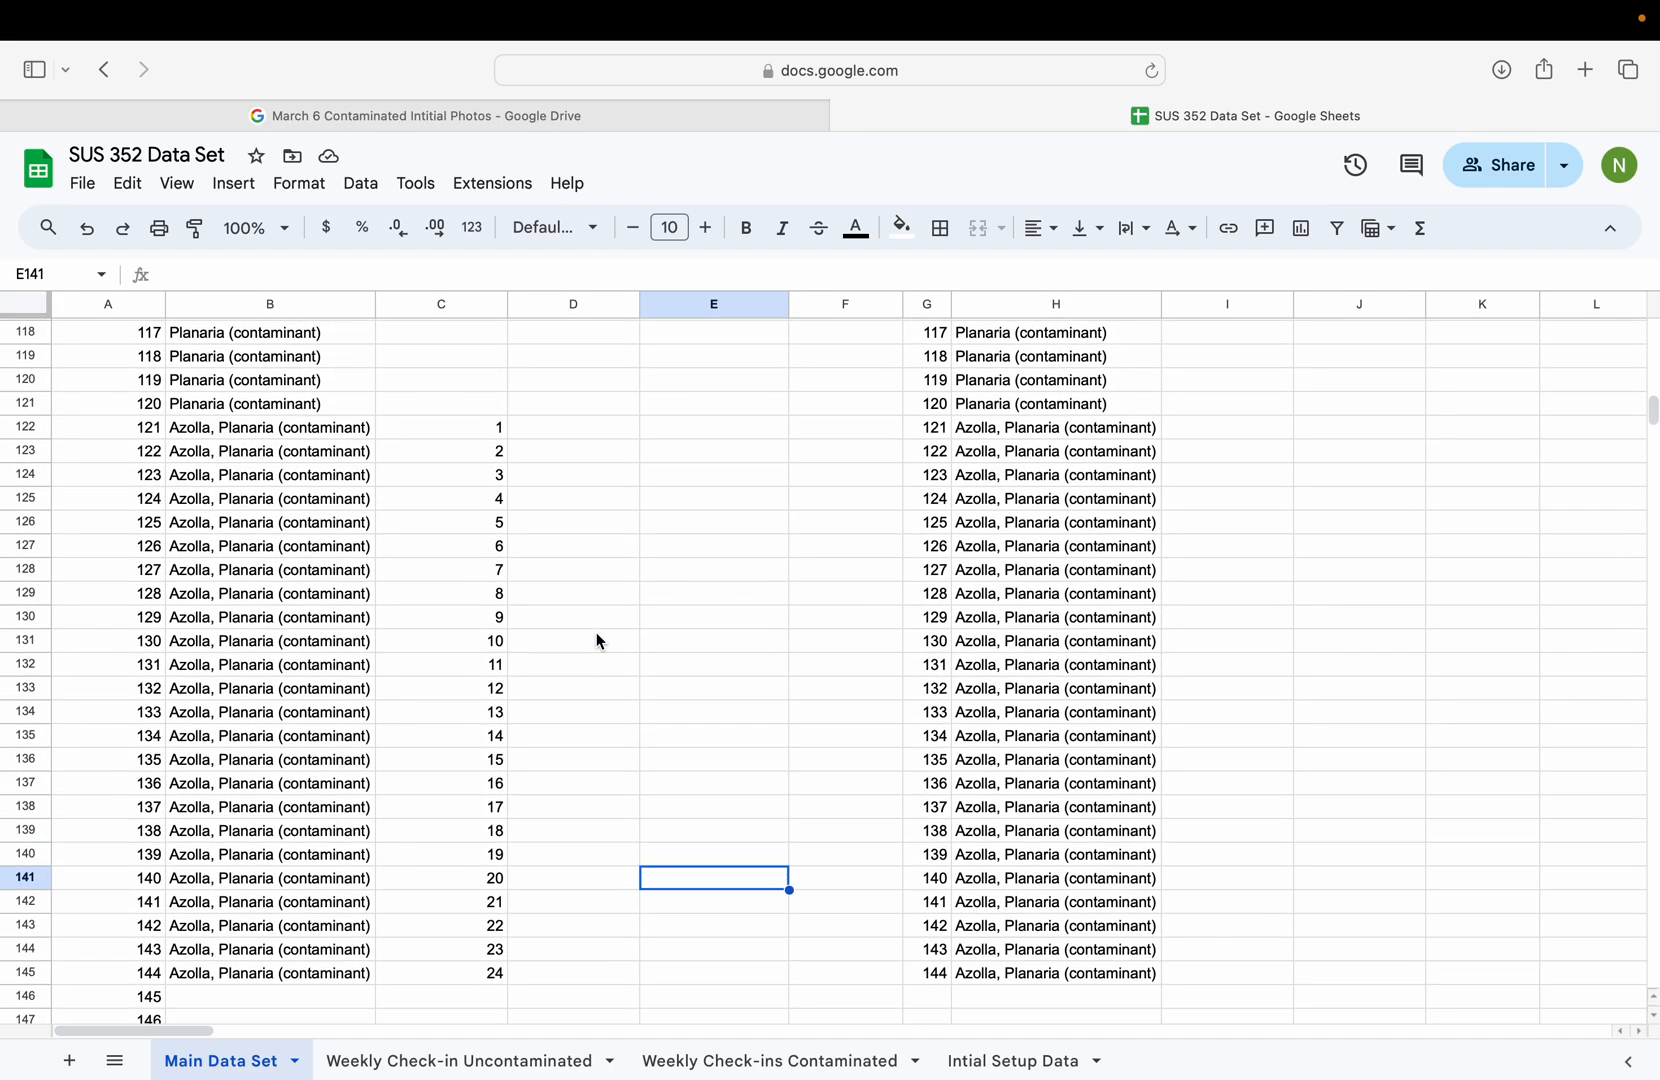
# Step: Clear the numbers 1 to 24 from the day 1 Azolla Dry Weight cells of jars 121 to 144
pyautogui.moveTo(453, 430); pyautogui.dragTo(483, 970)
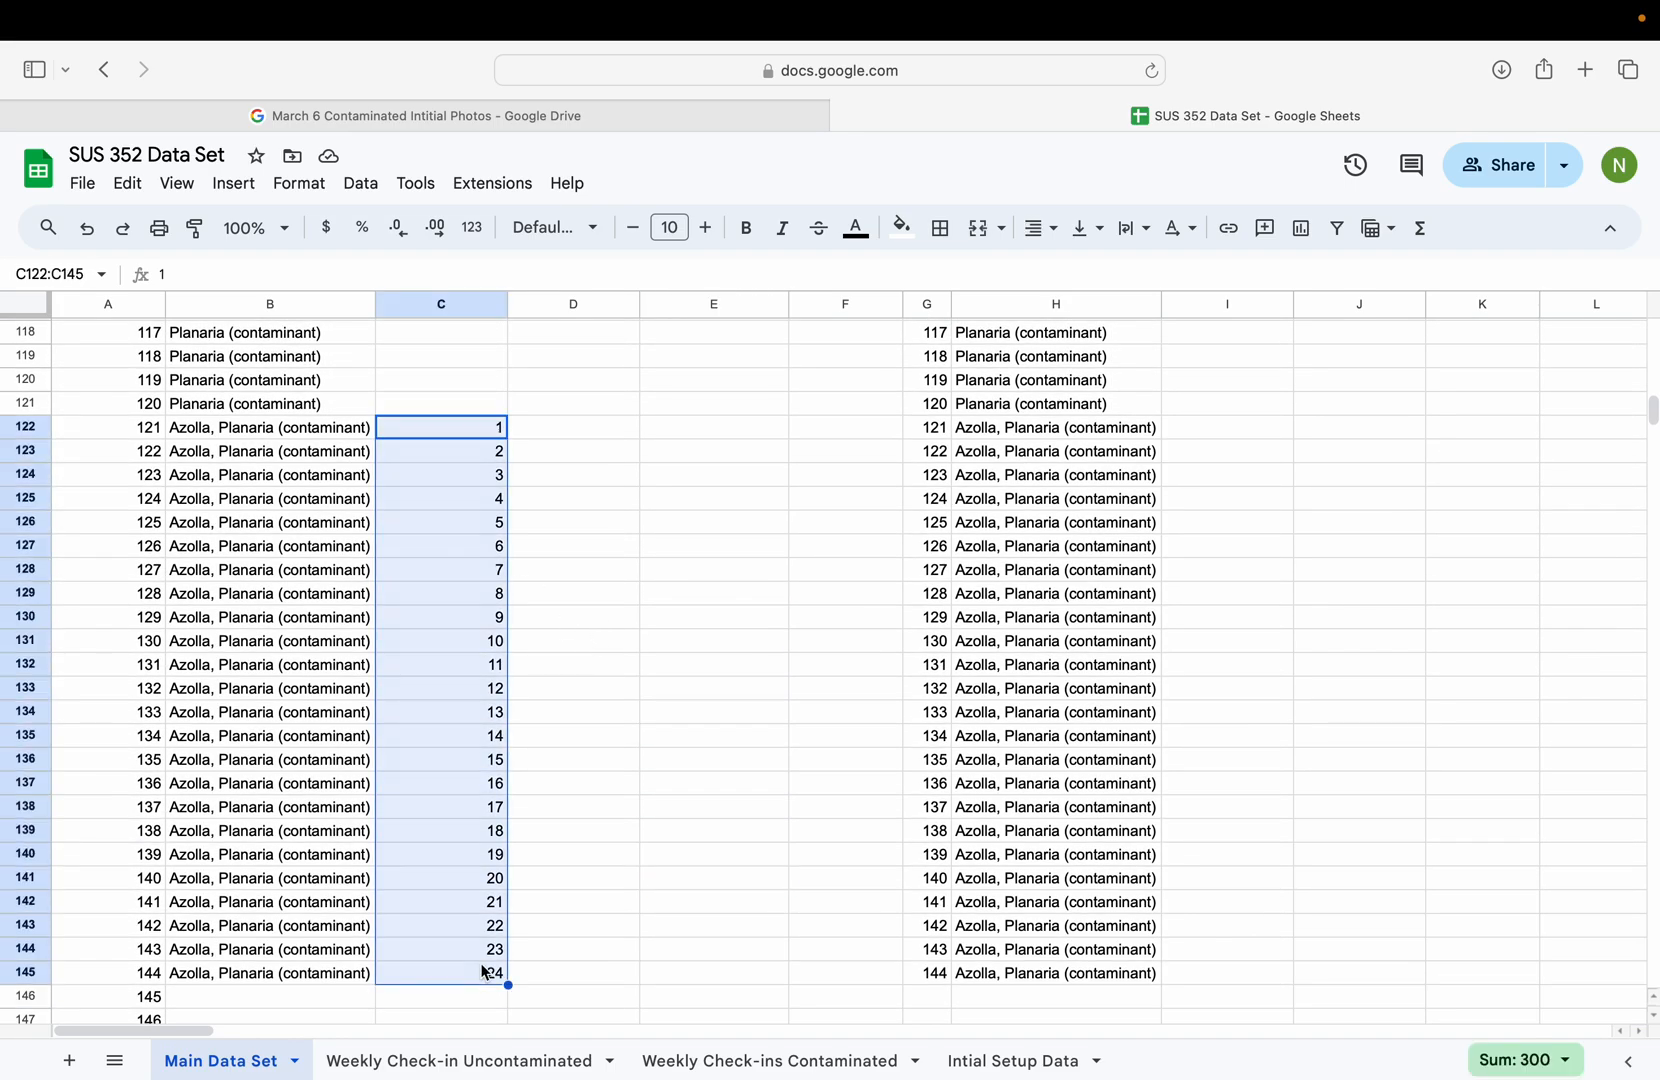
pyautogui.press('Delete')
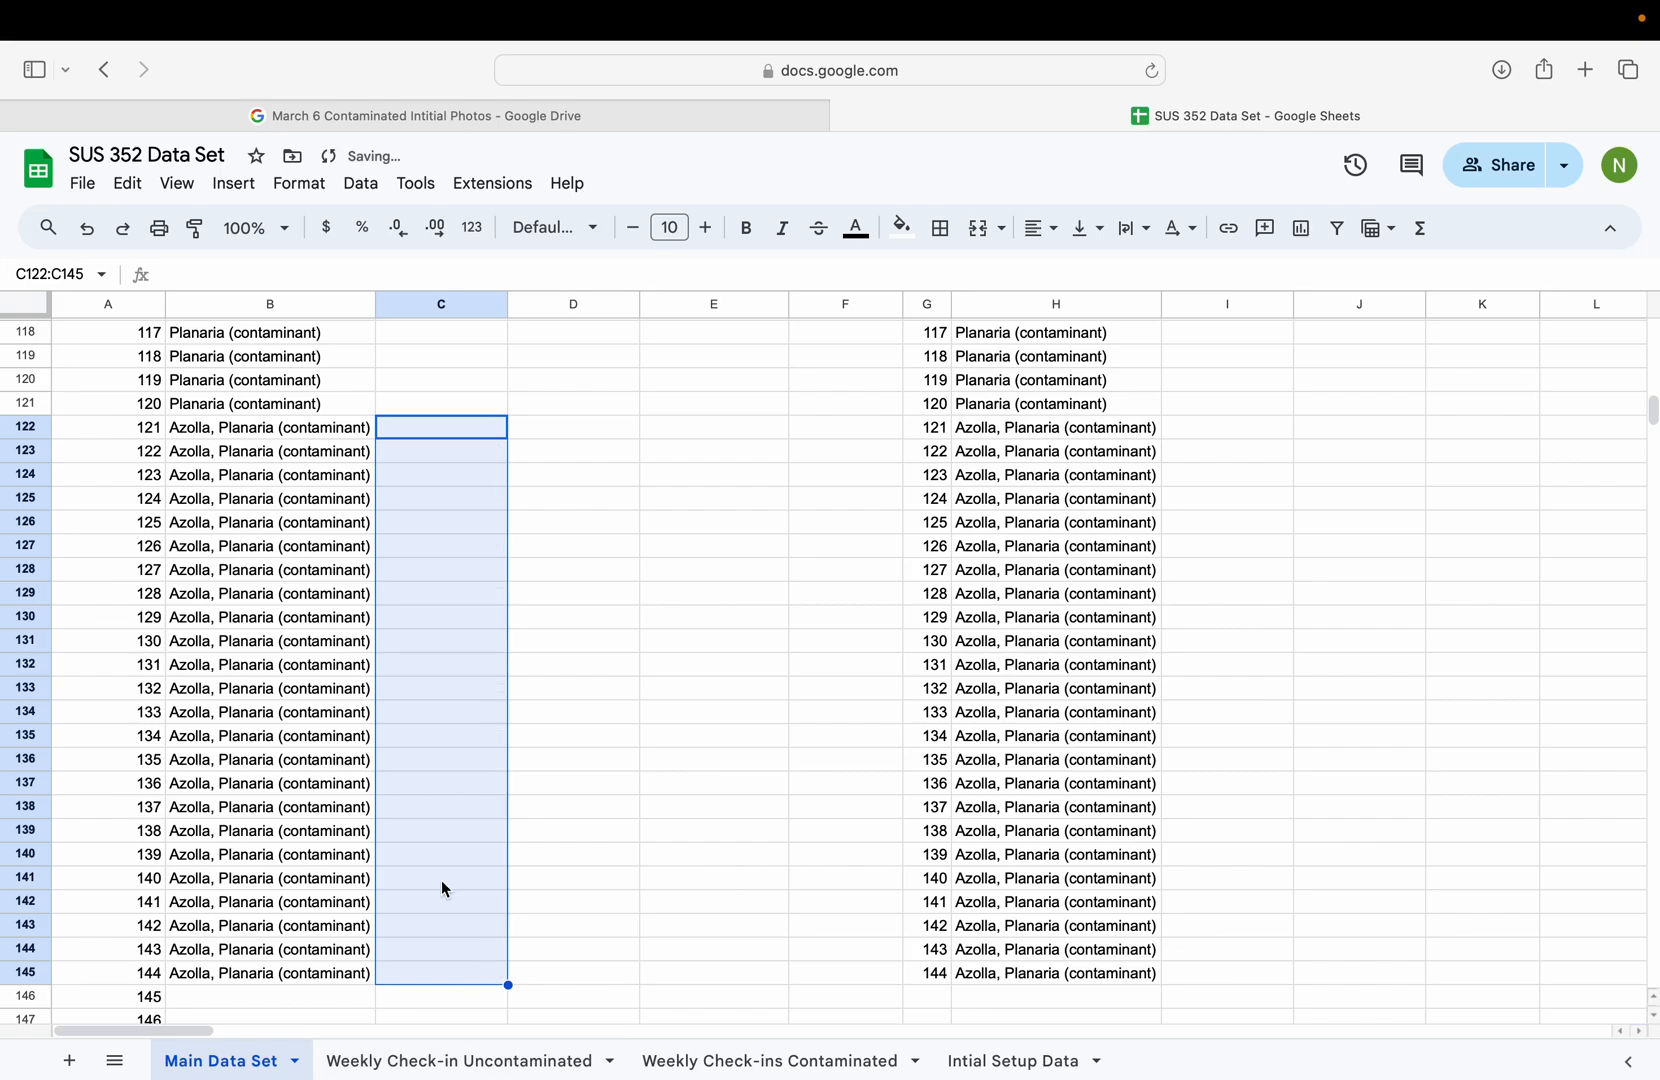
# Step: Record the ImageJ length 0.622 and the date 3/3 for jar 140 in the day 1 block
pyautogui.click(702, 874)
pyautogui.scroll(20, 702, 874)
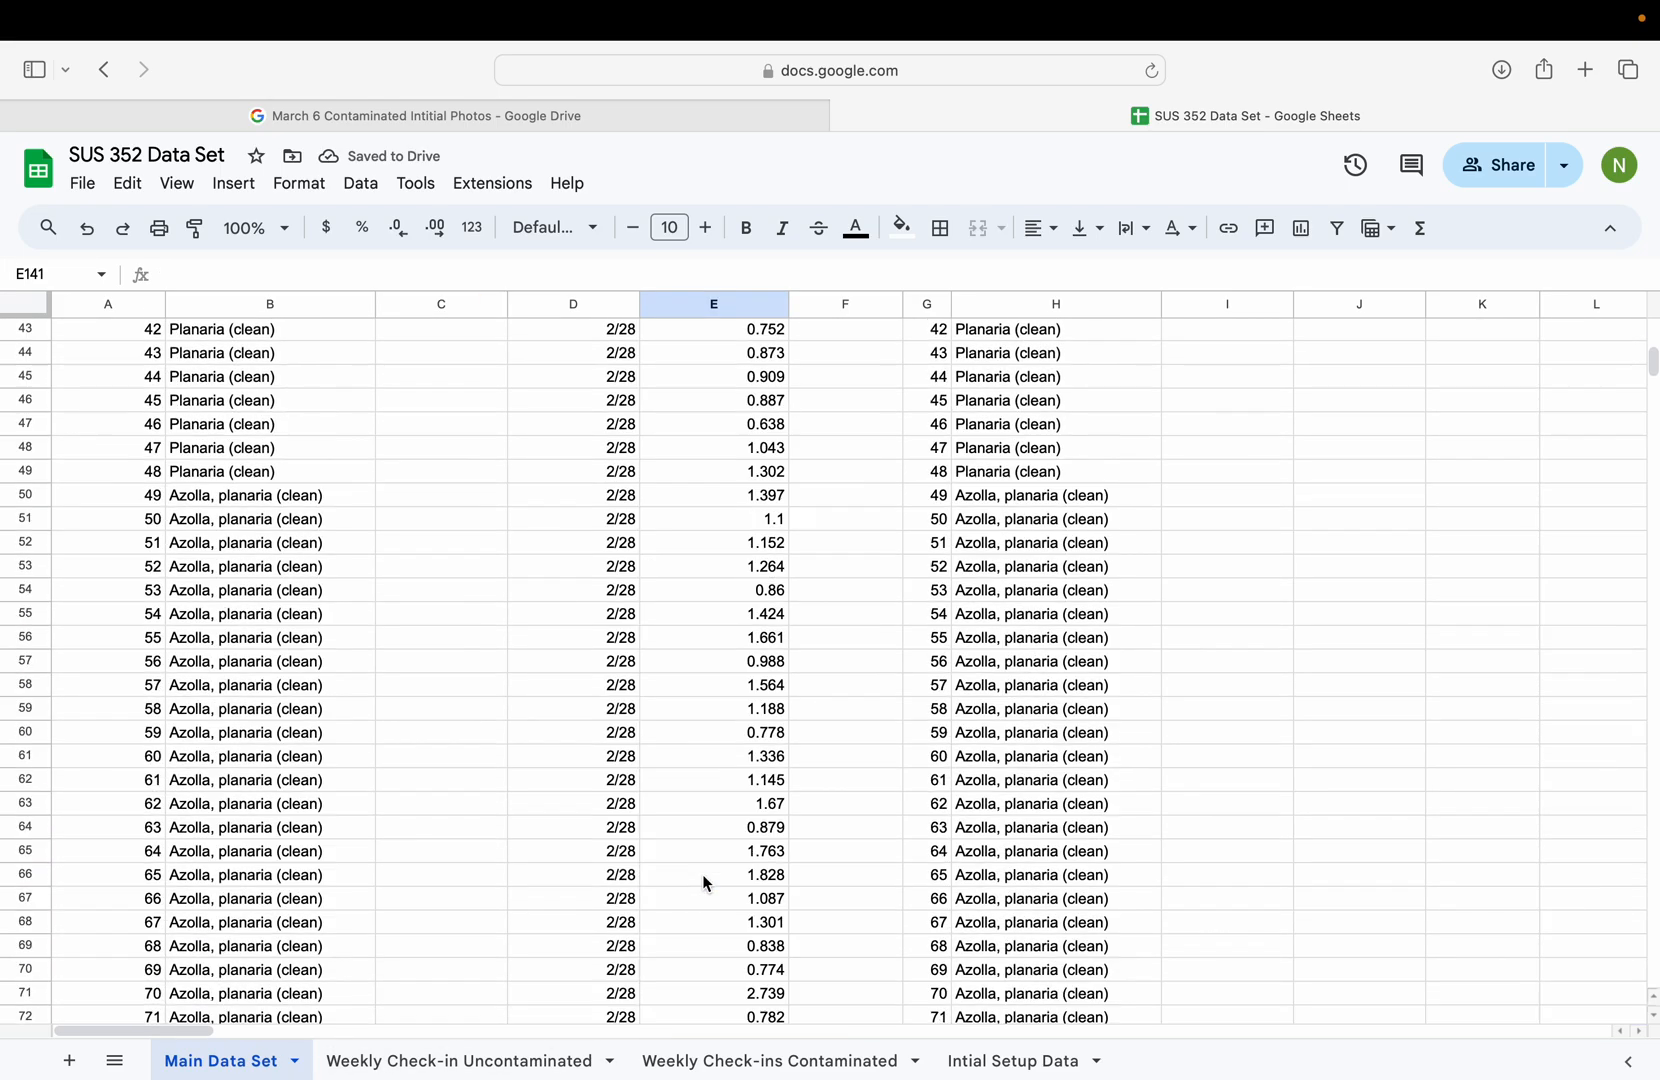
pyautogui.scroll(-20, 702, 874)
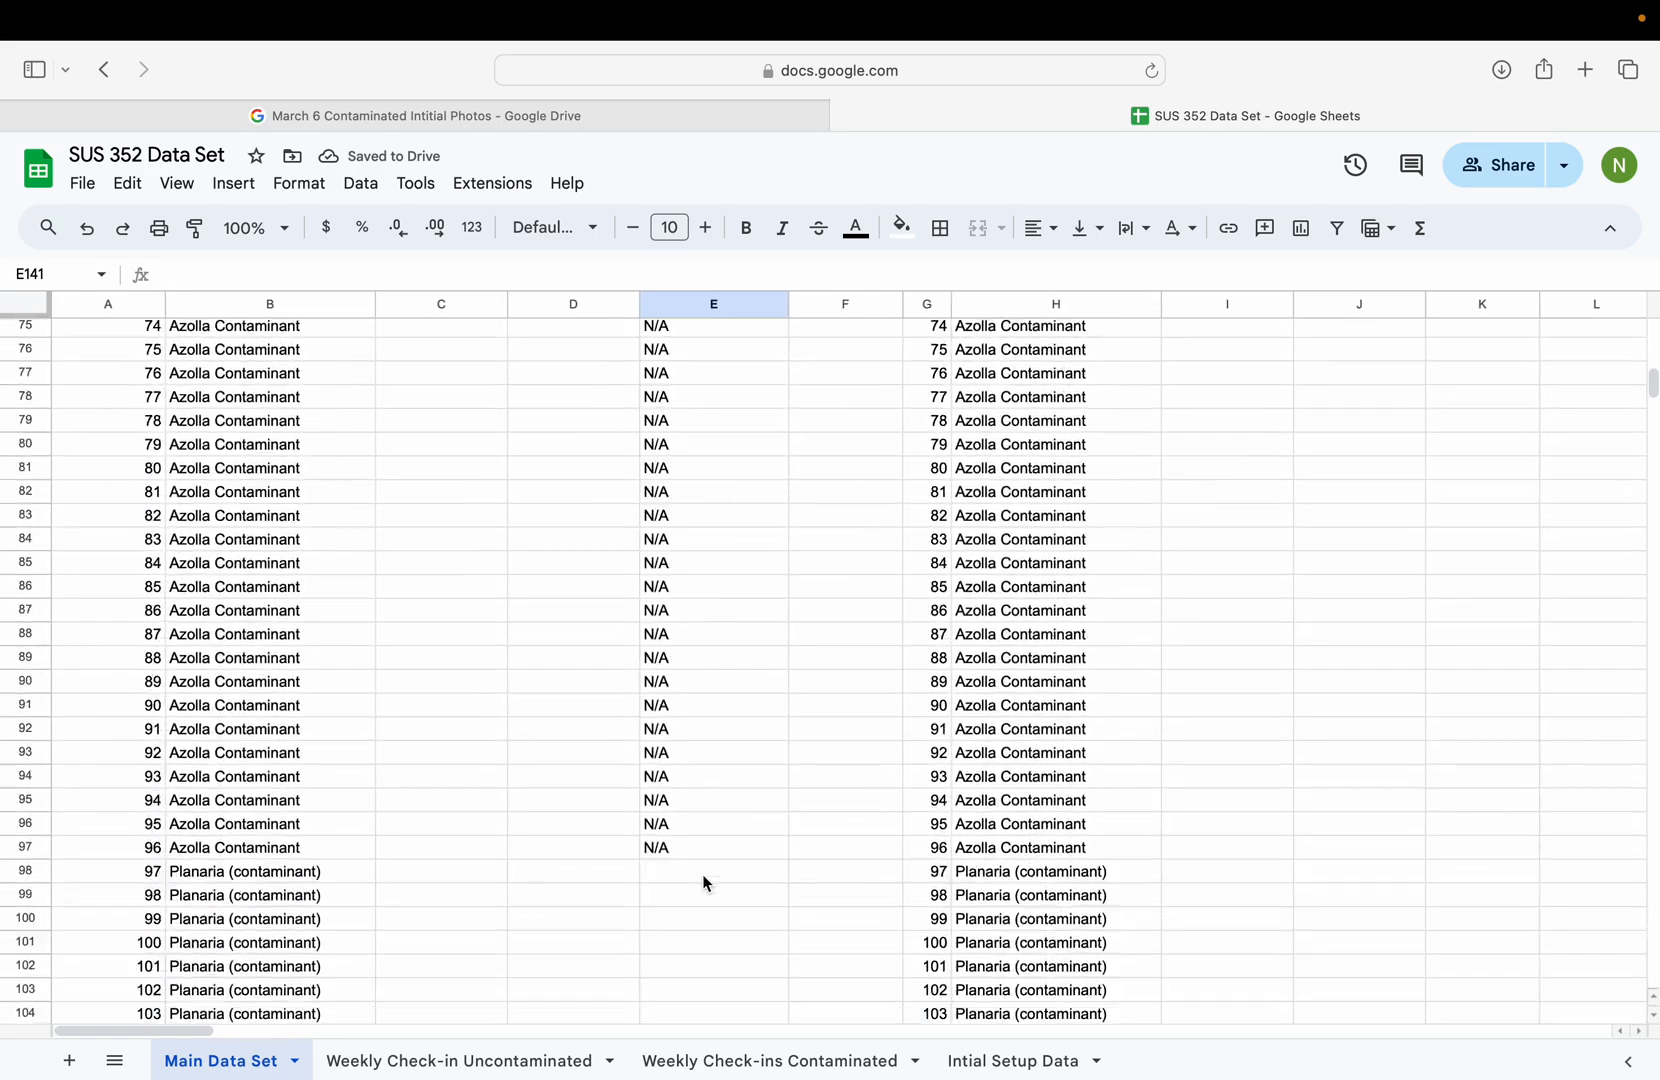
pyautogui.scroll(-12, 702, 874)
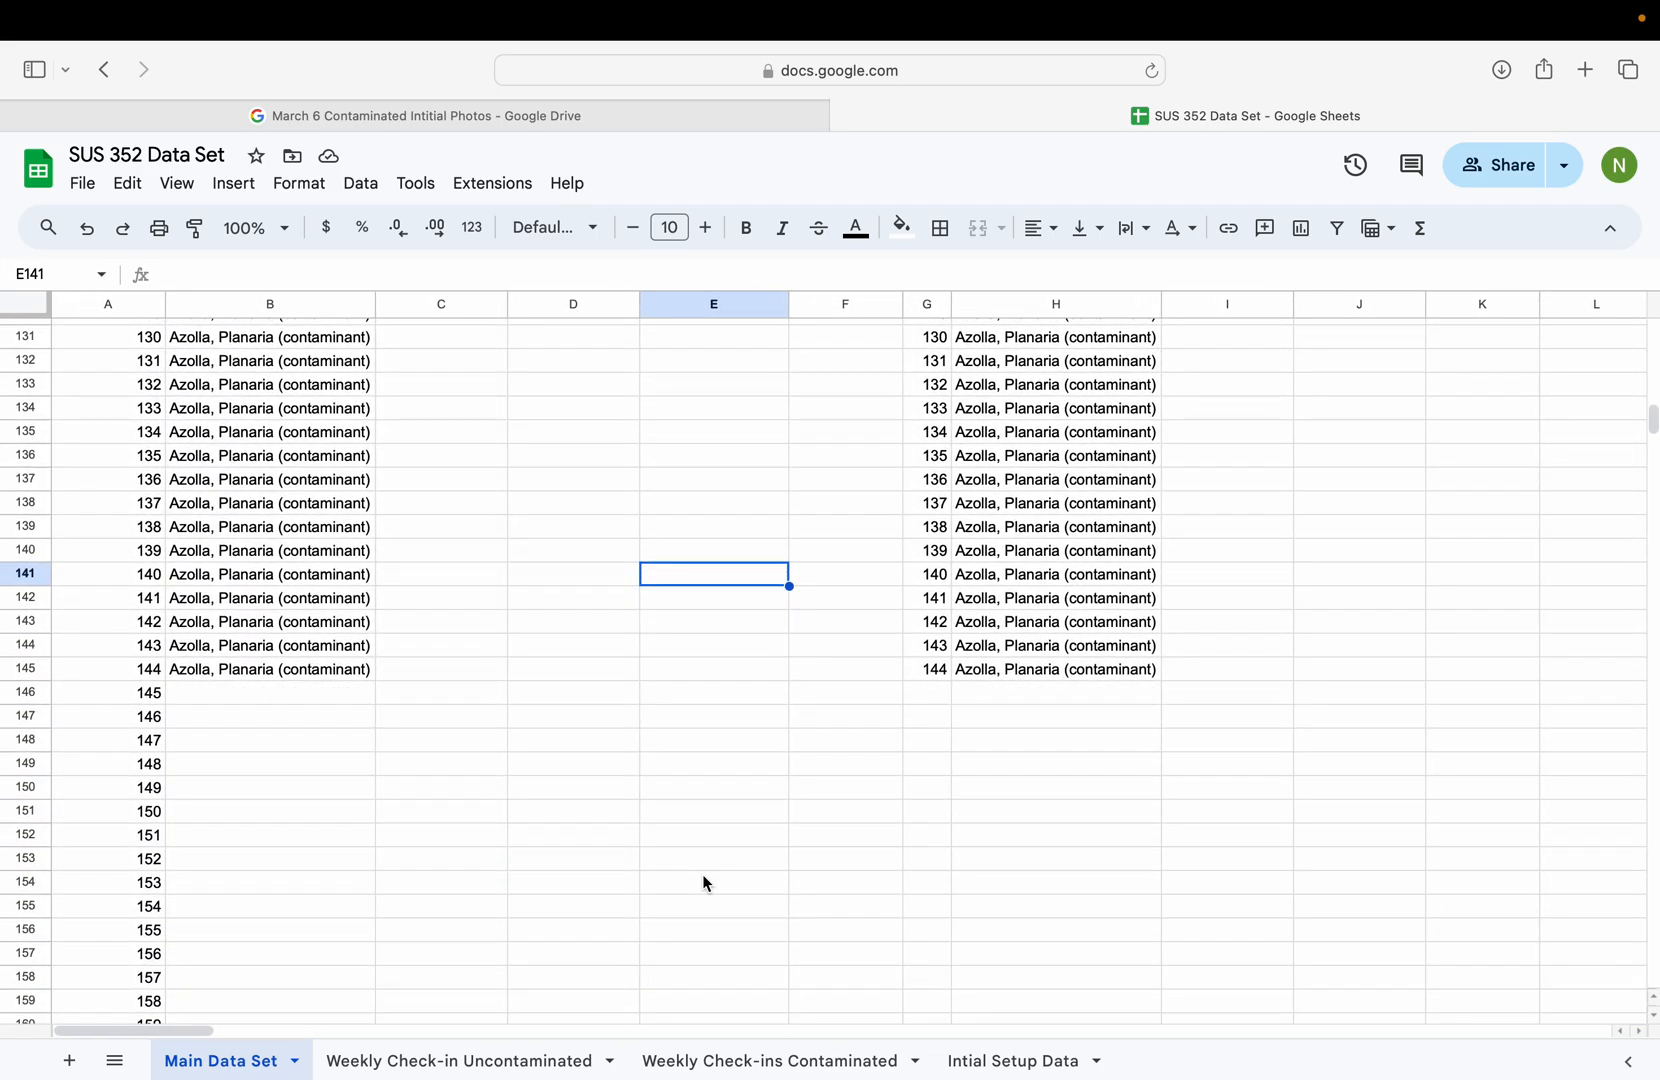
pyautogui.hotkey('ctrl', 'Left')
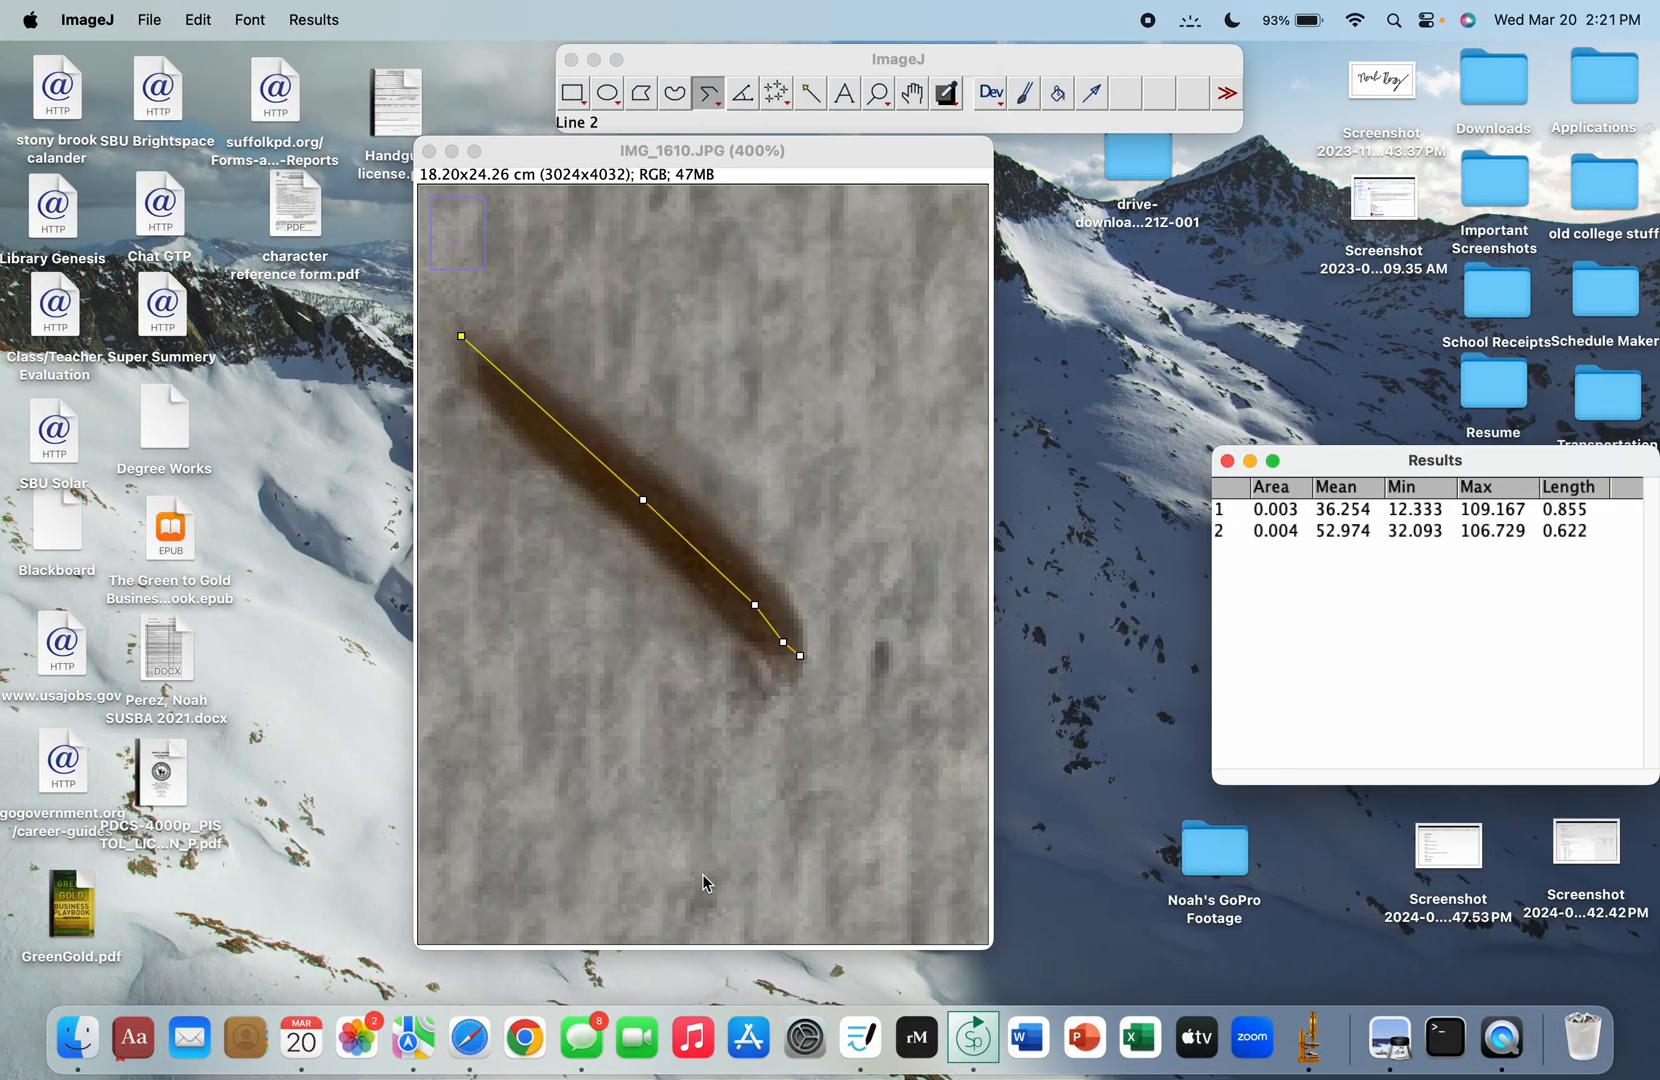
pyautogui.hotkey('ctrl', 'Right')
pyautogui.write('0.622')
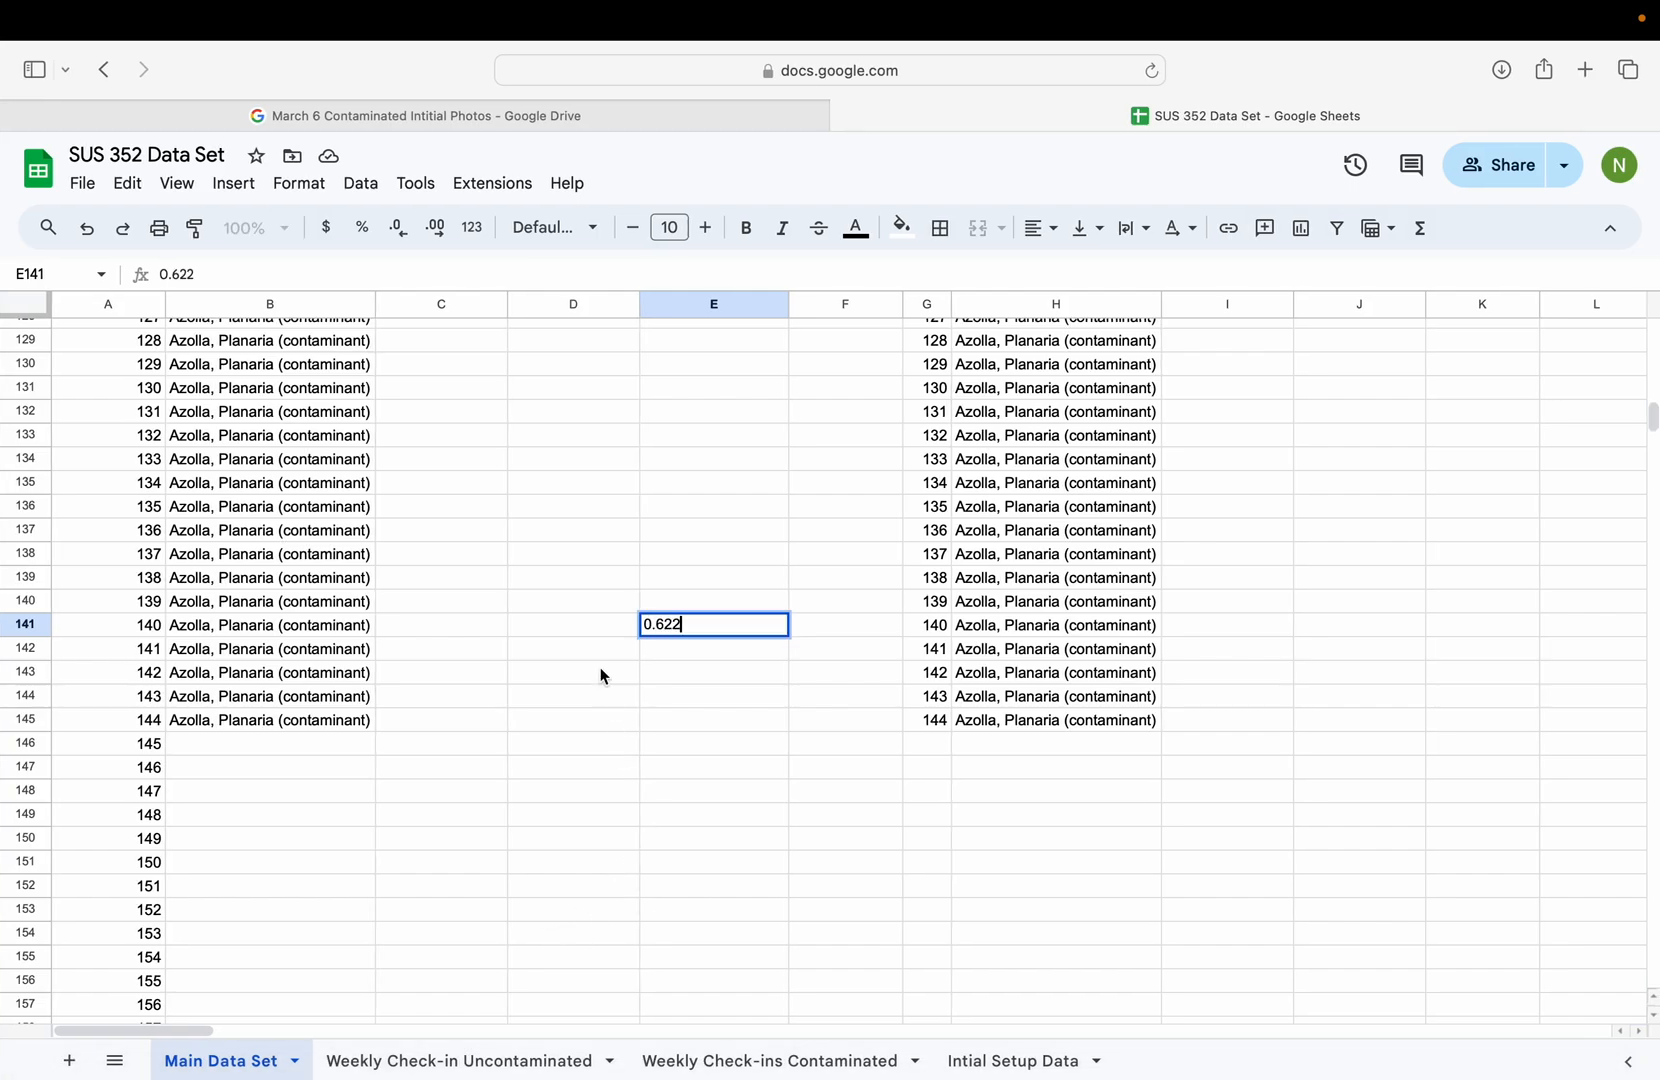
pyautogui.click(577, 636)
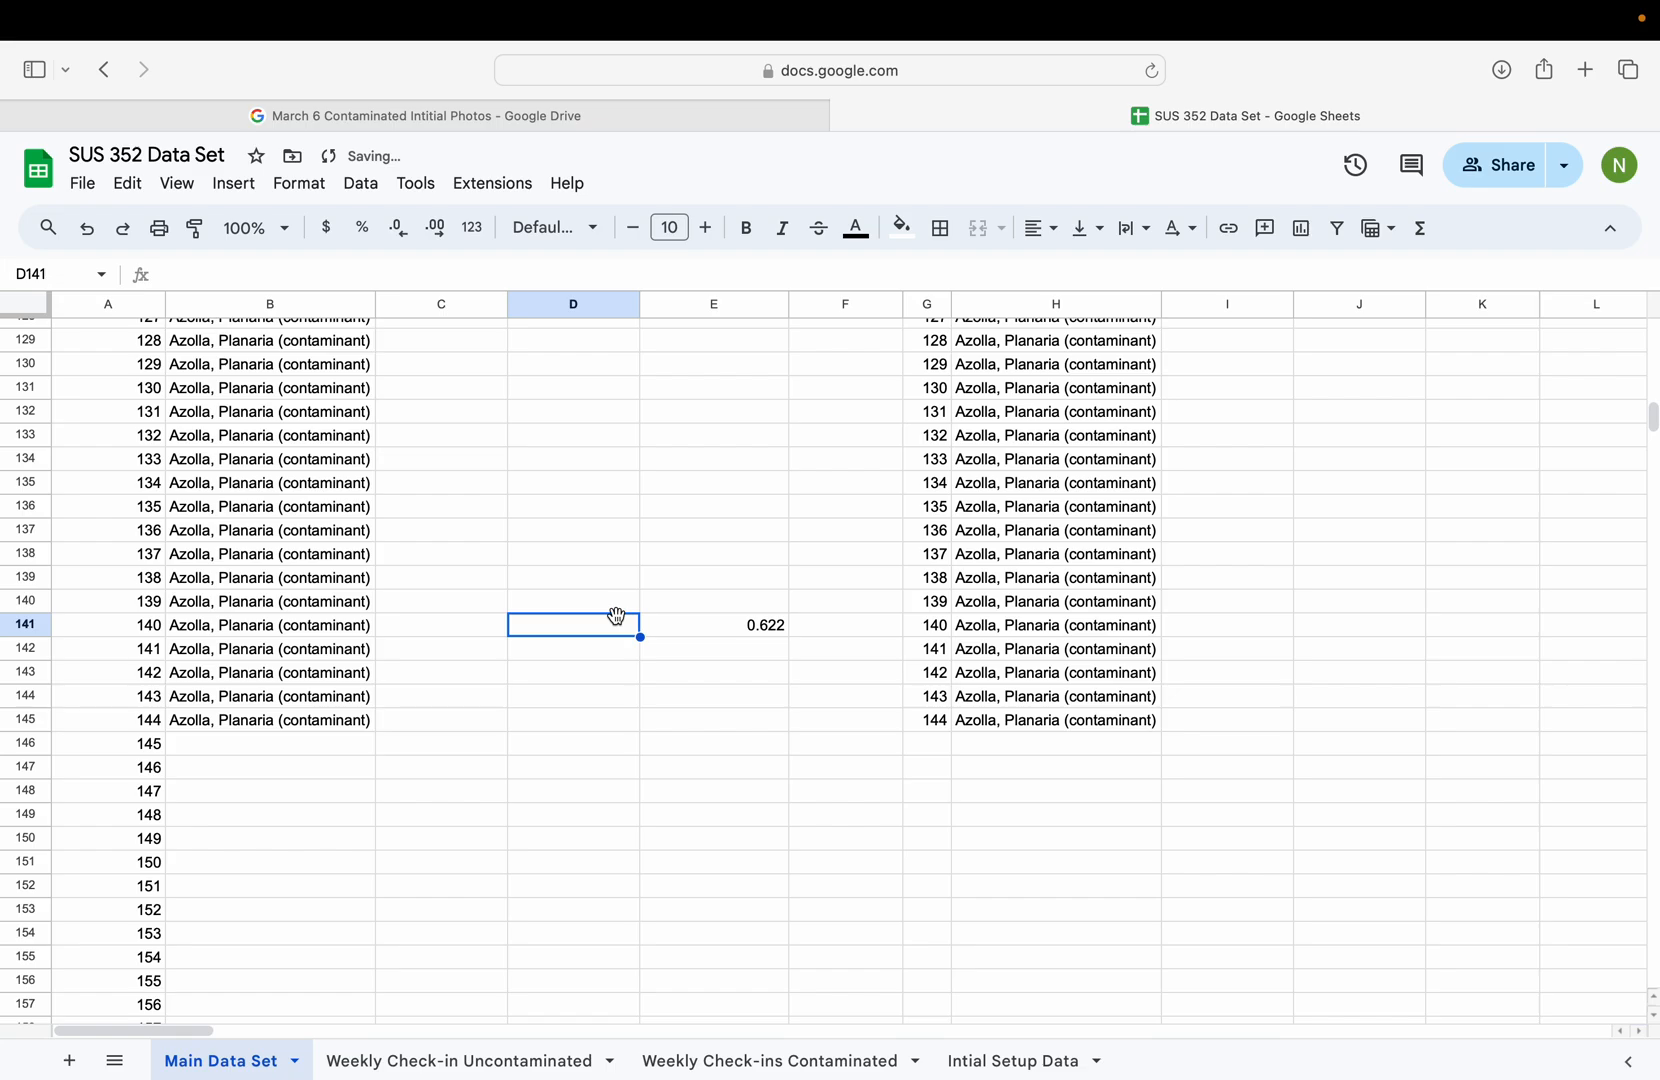
pyautogui.write('3/3')
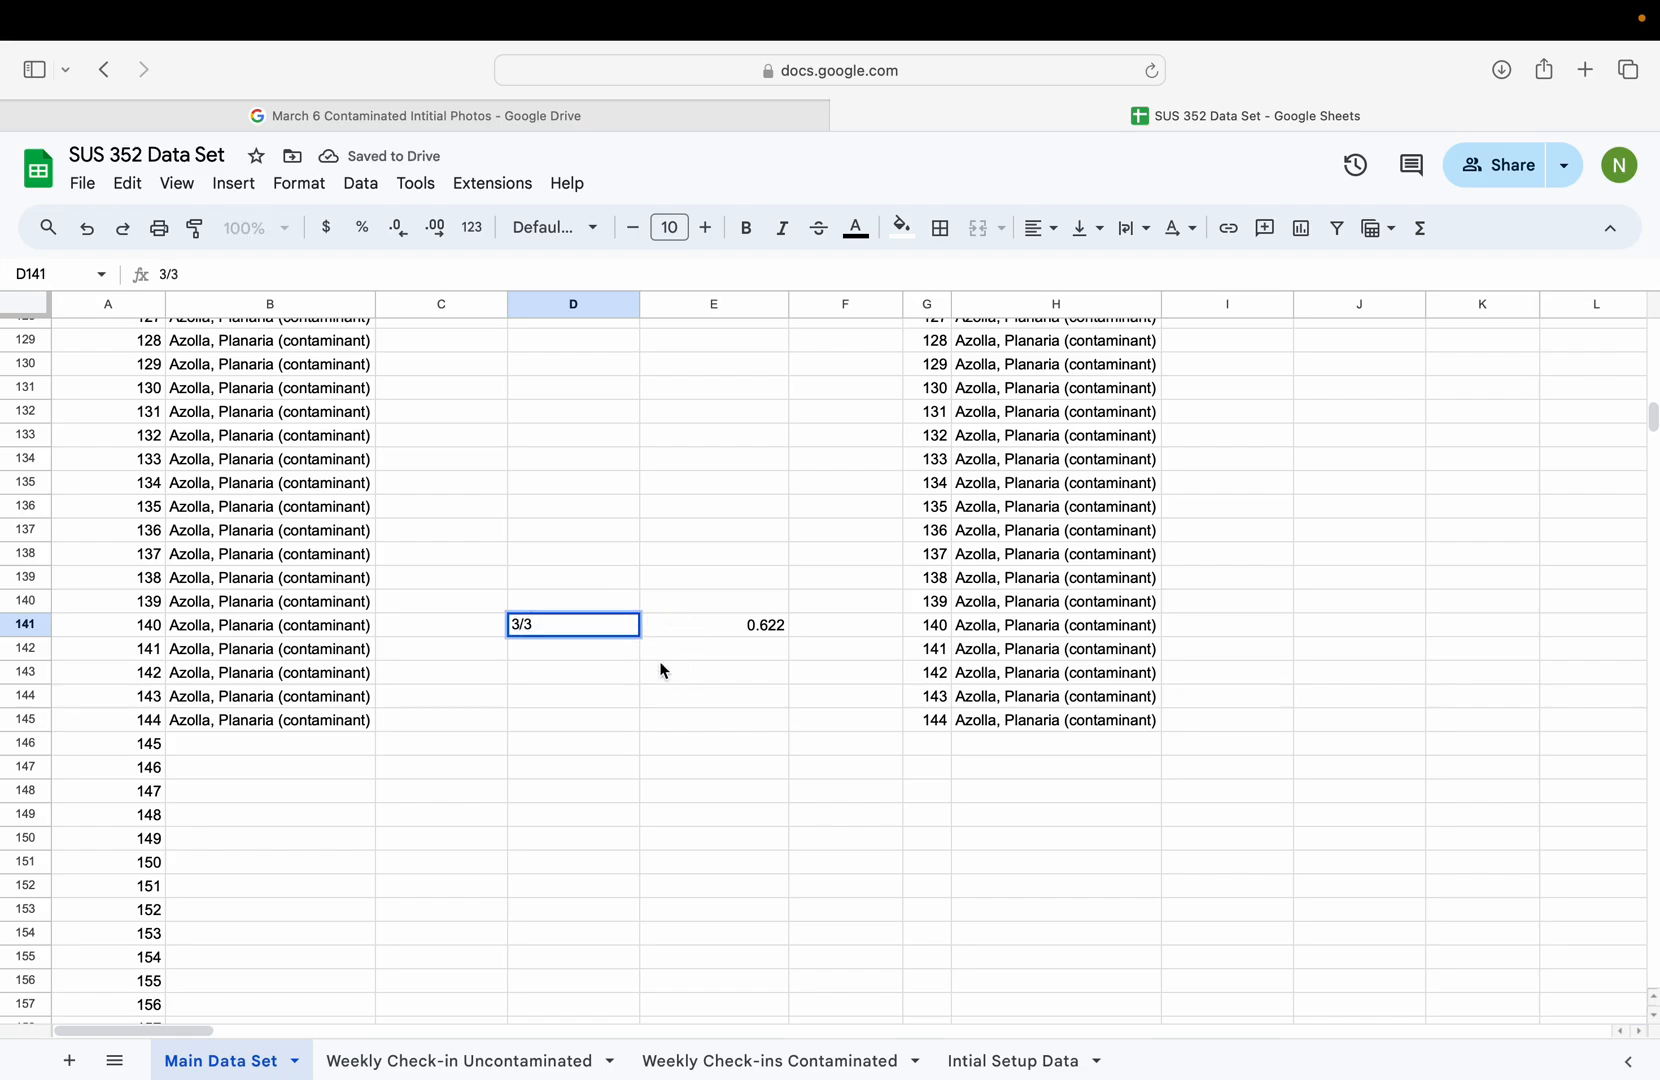
pyautogui.click(600, 654)
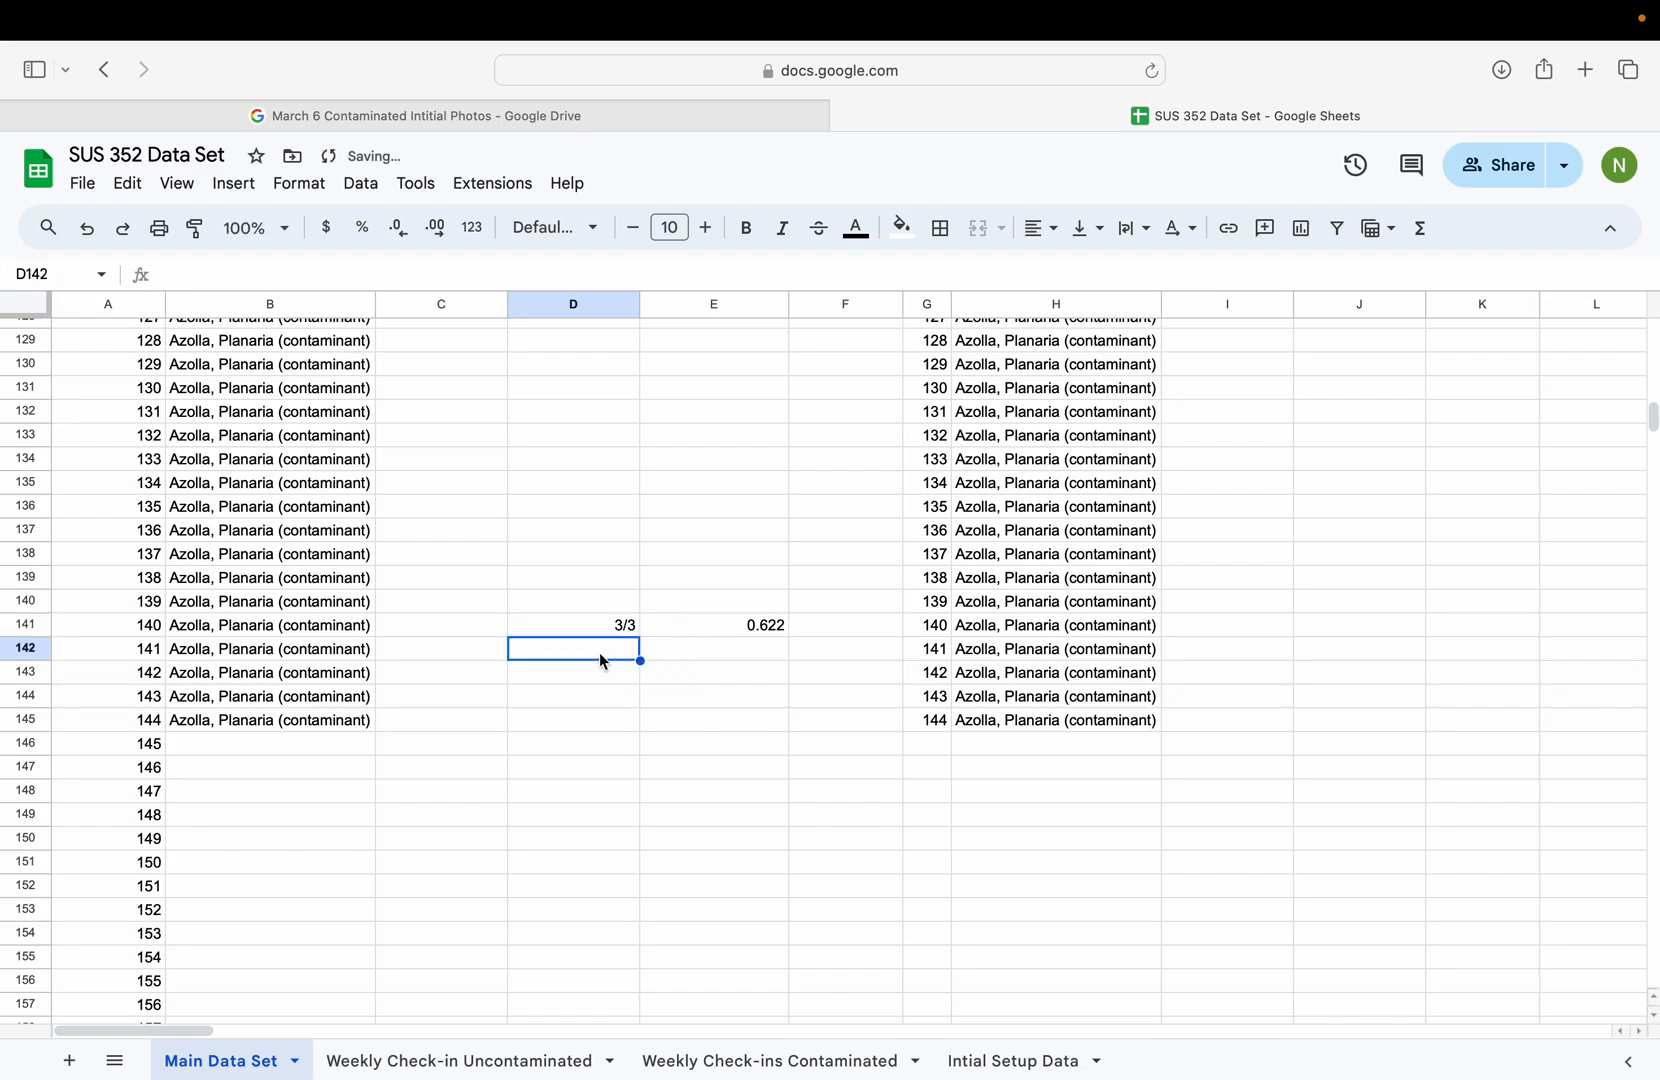
# Step: Review the day 1 treatments, dates and planaria lengths from the contaminant jars back up to the column headers
pyautogui.scroll(10, 535, 601)
pyautogui.scroll(-5, 535, 601)
pyautogui.scroll(-1, 535, 601)
pyautogui.scroll(4, 535, 601)
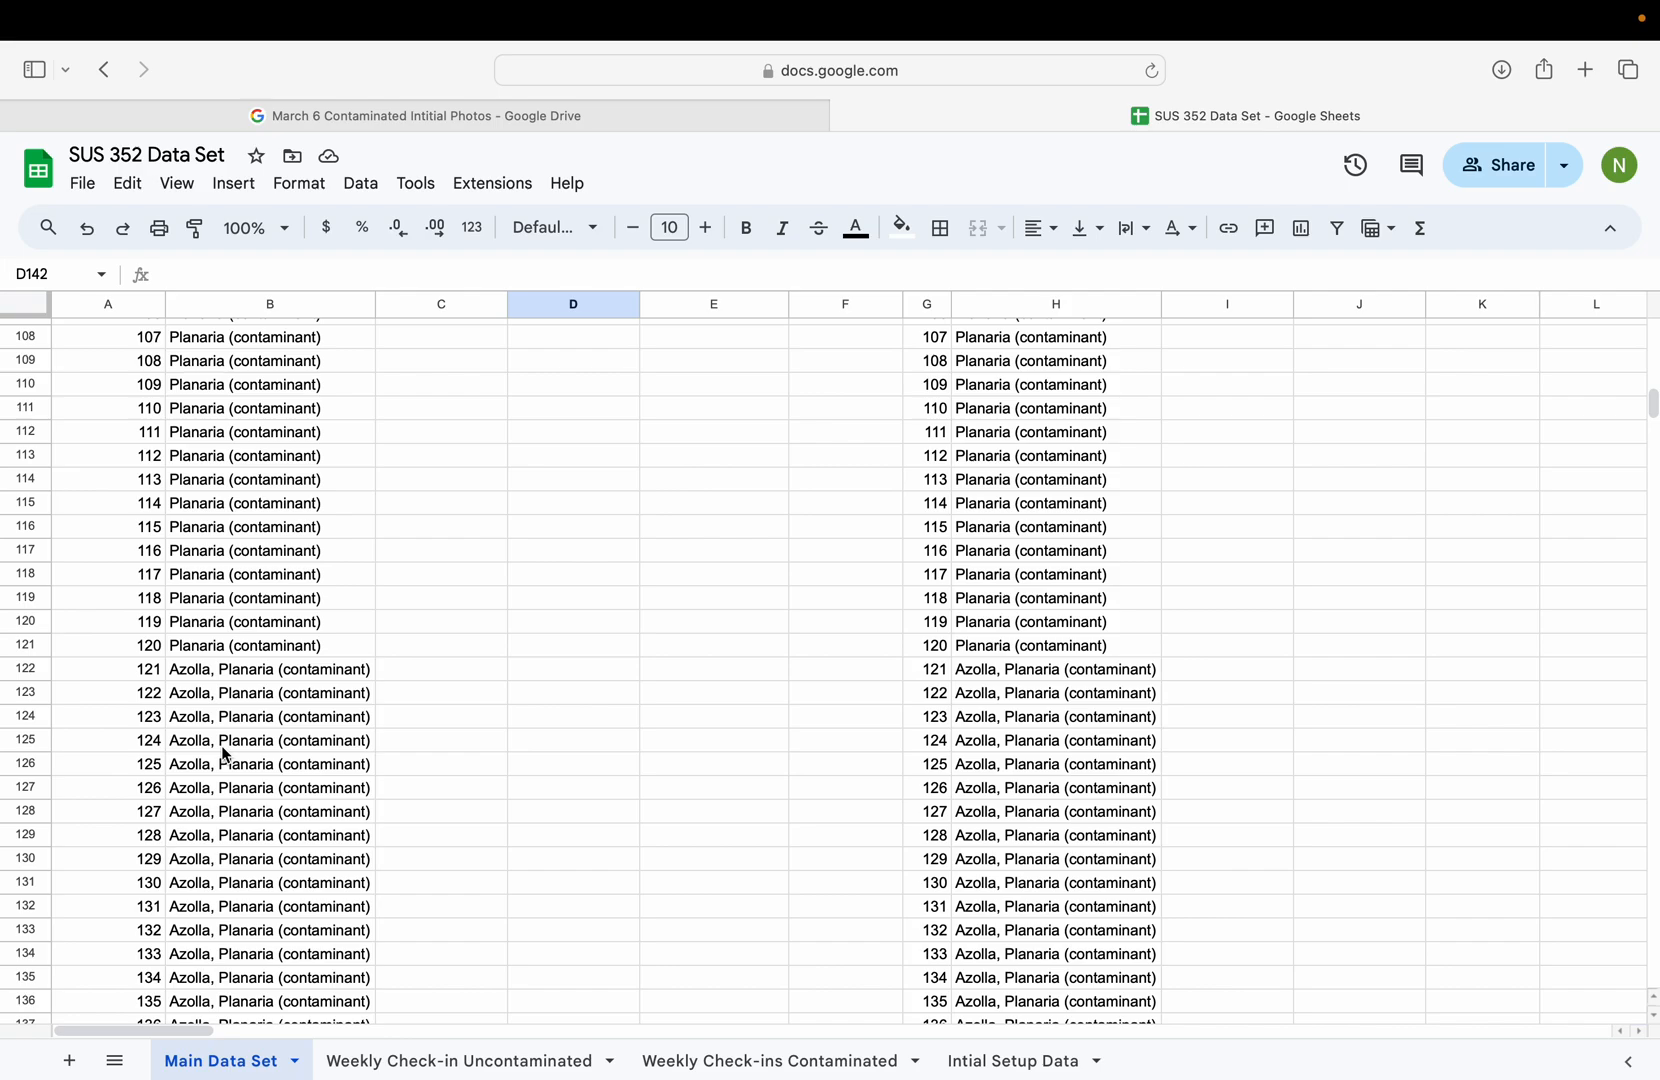
pyautogui.scroll(6, 224, 754)
pyautogui.scroll(2, 224, 754)
pyautogui.scroll(16, 224, 754)
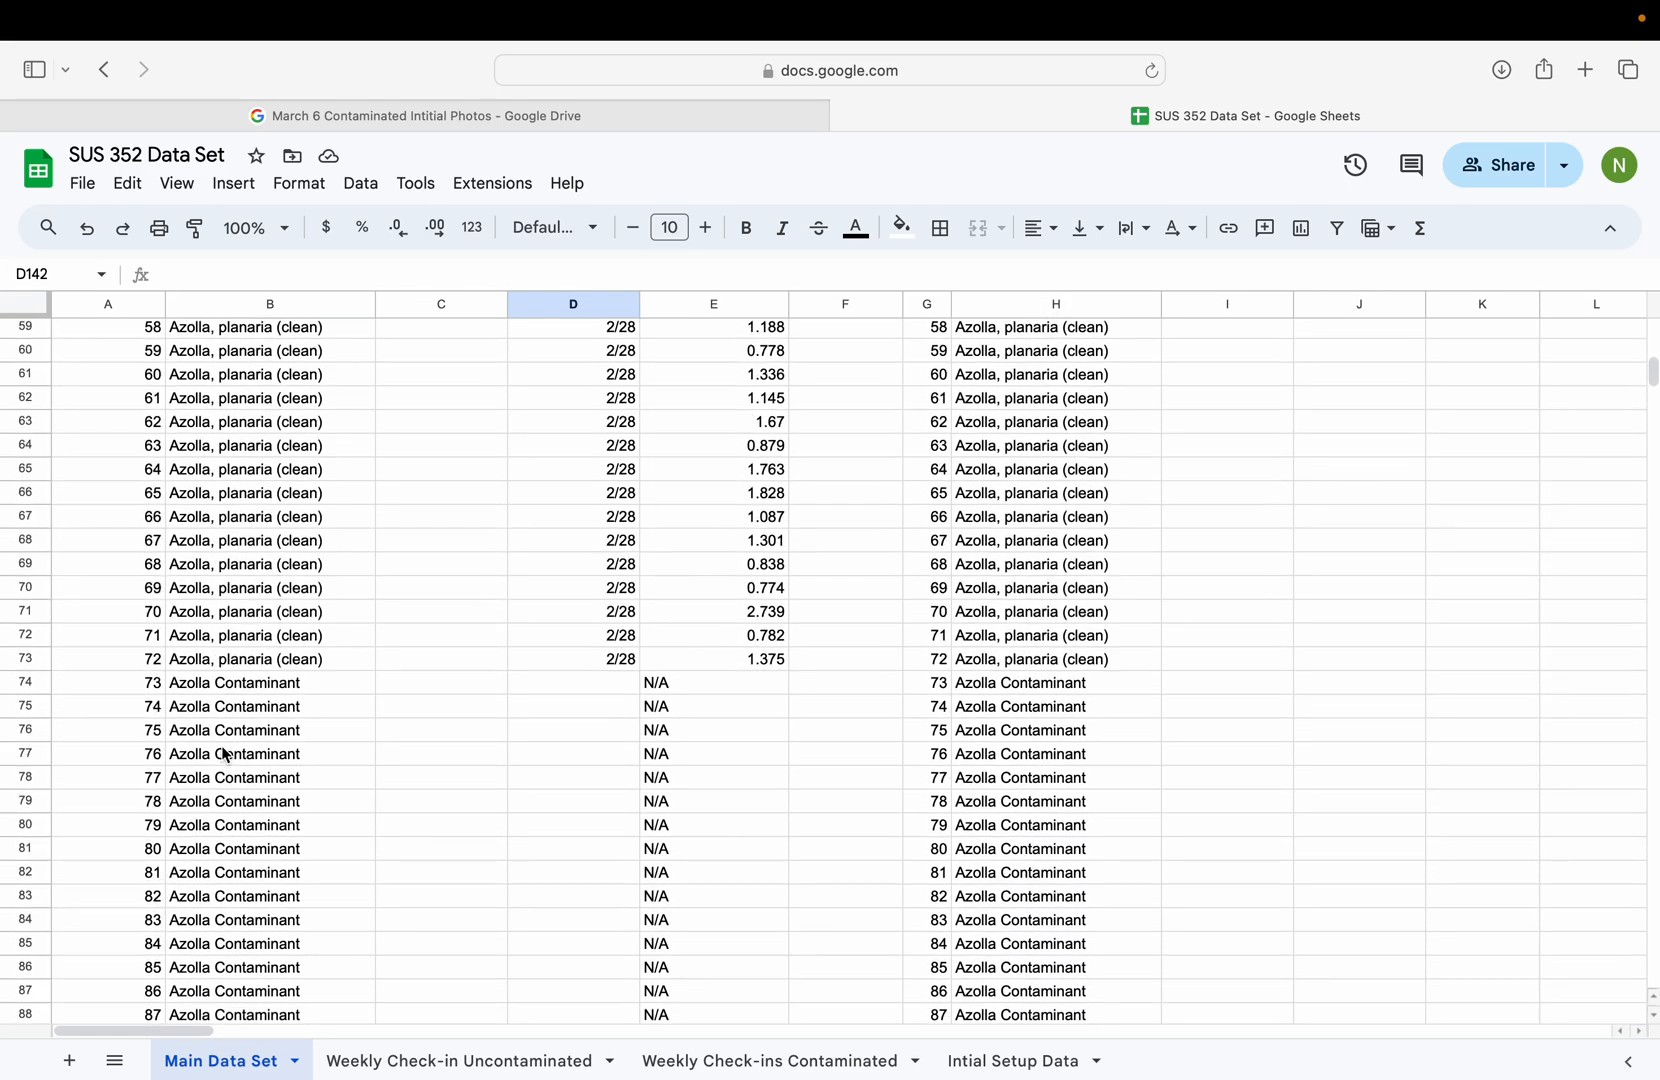
pyautogui.scroll(12, 224, 754)
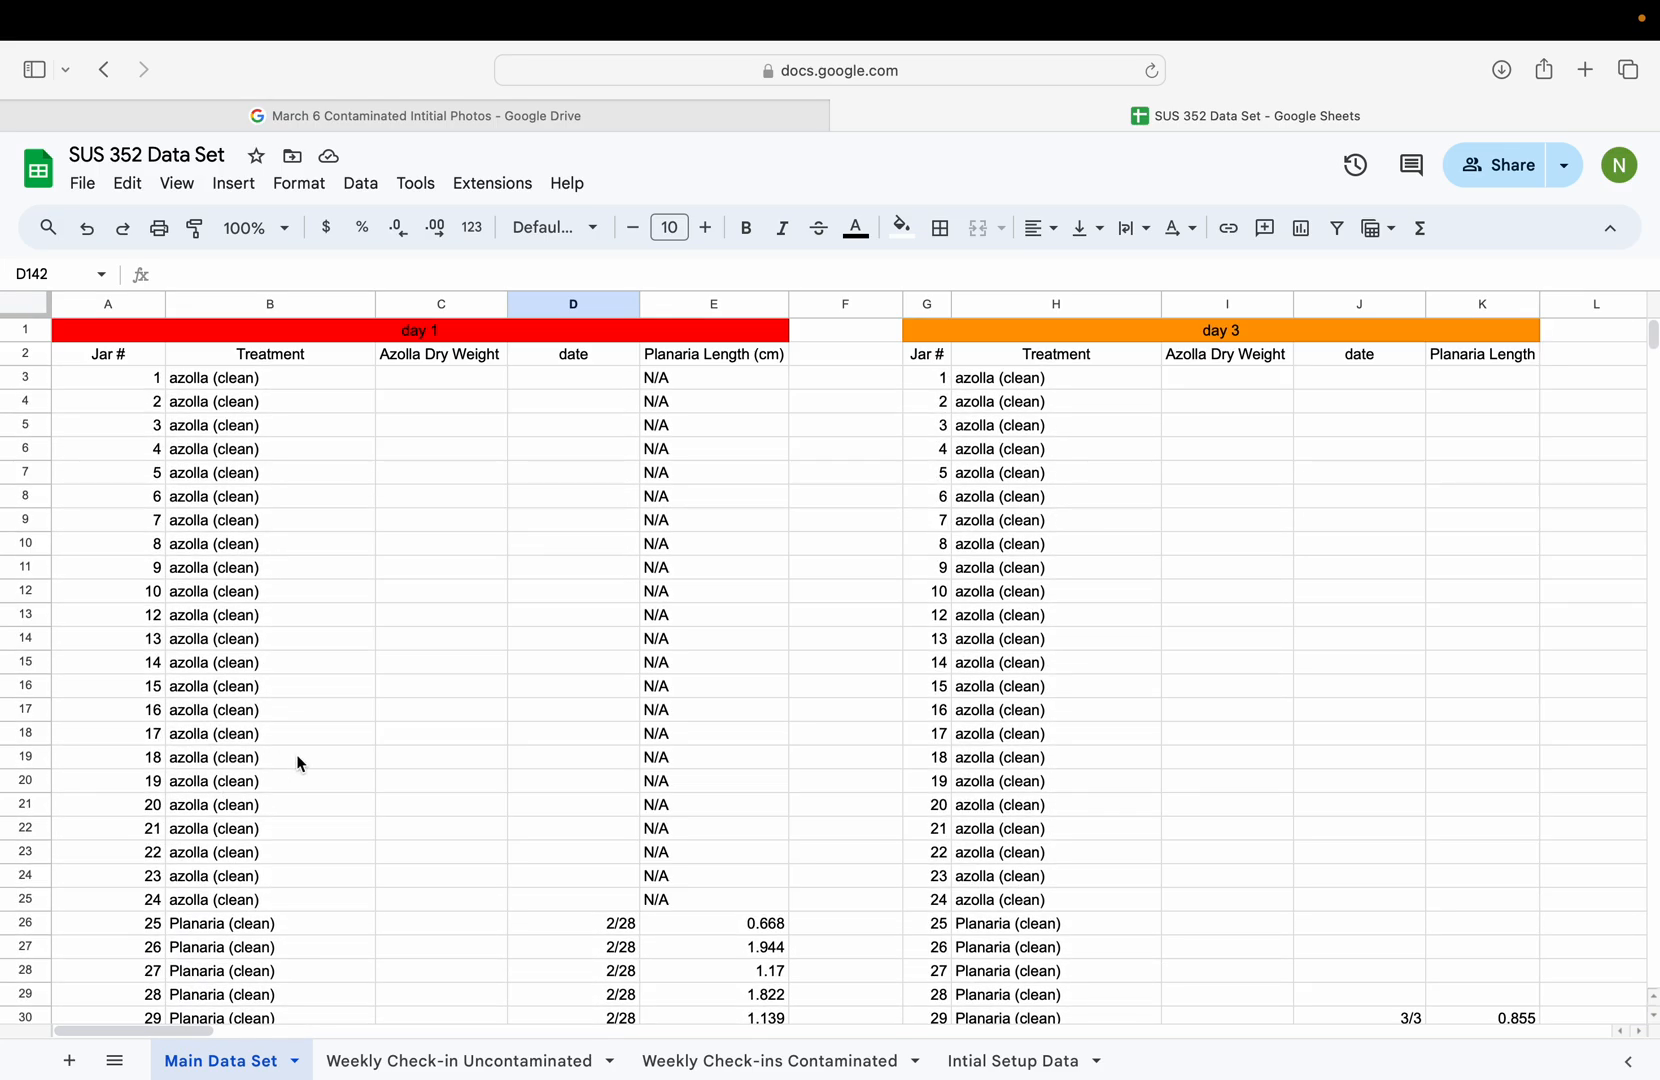
# Step: Examine how the day 1, day 3, day 6 and following date blocks are laid out across the Main Data Set
pyautogui.hscroll(5, 578, 805)
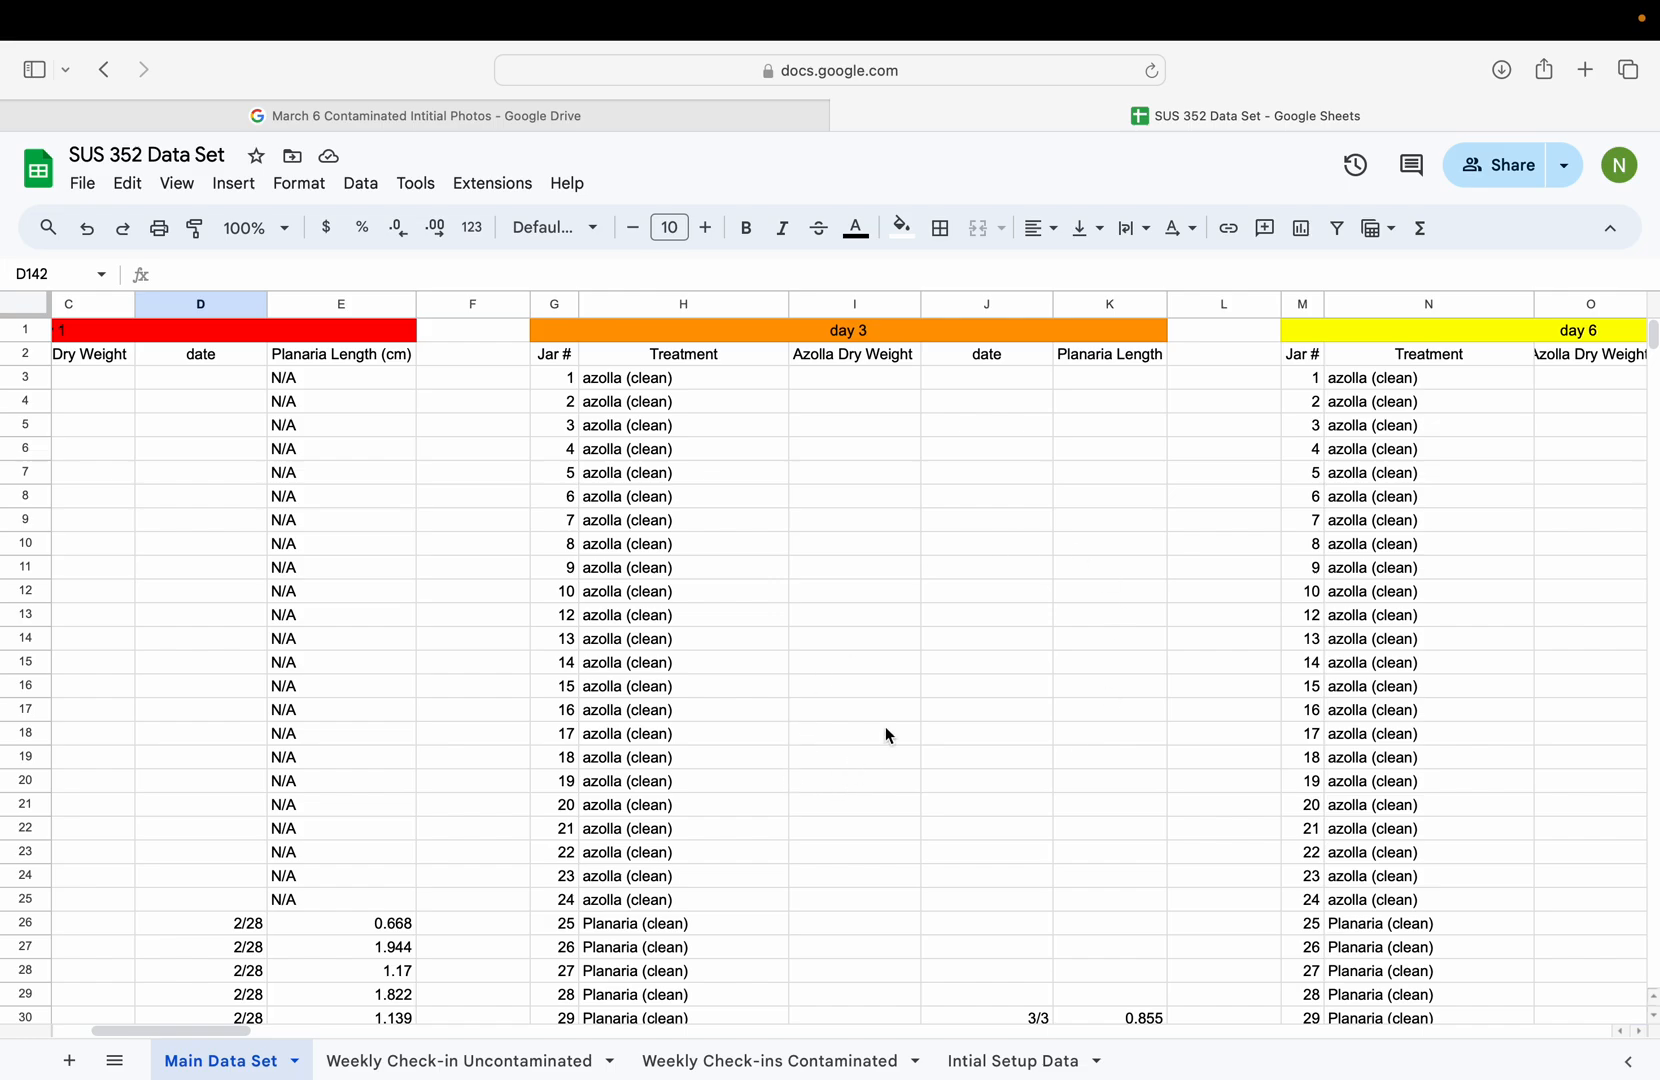
pyautogui.hscroll(1, 885, 733)
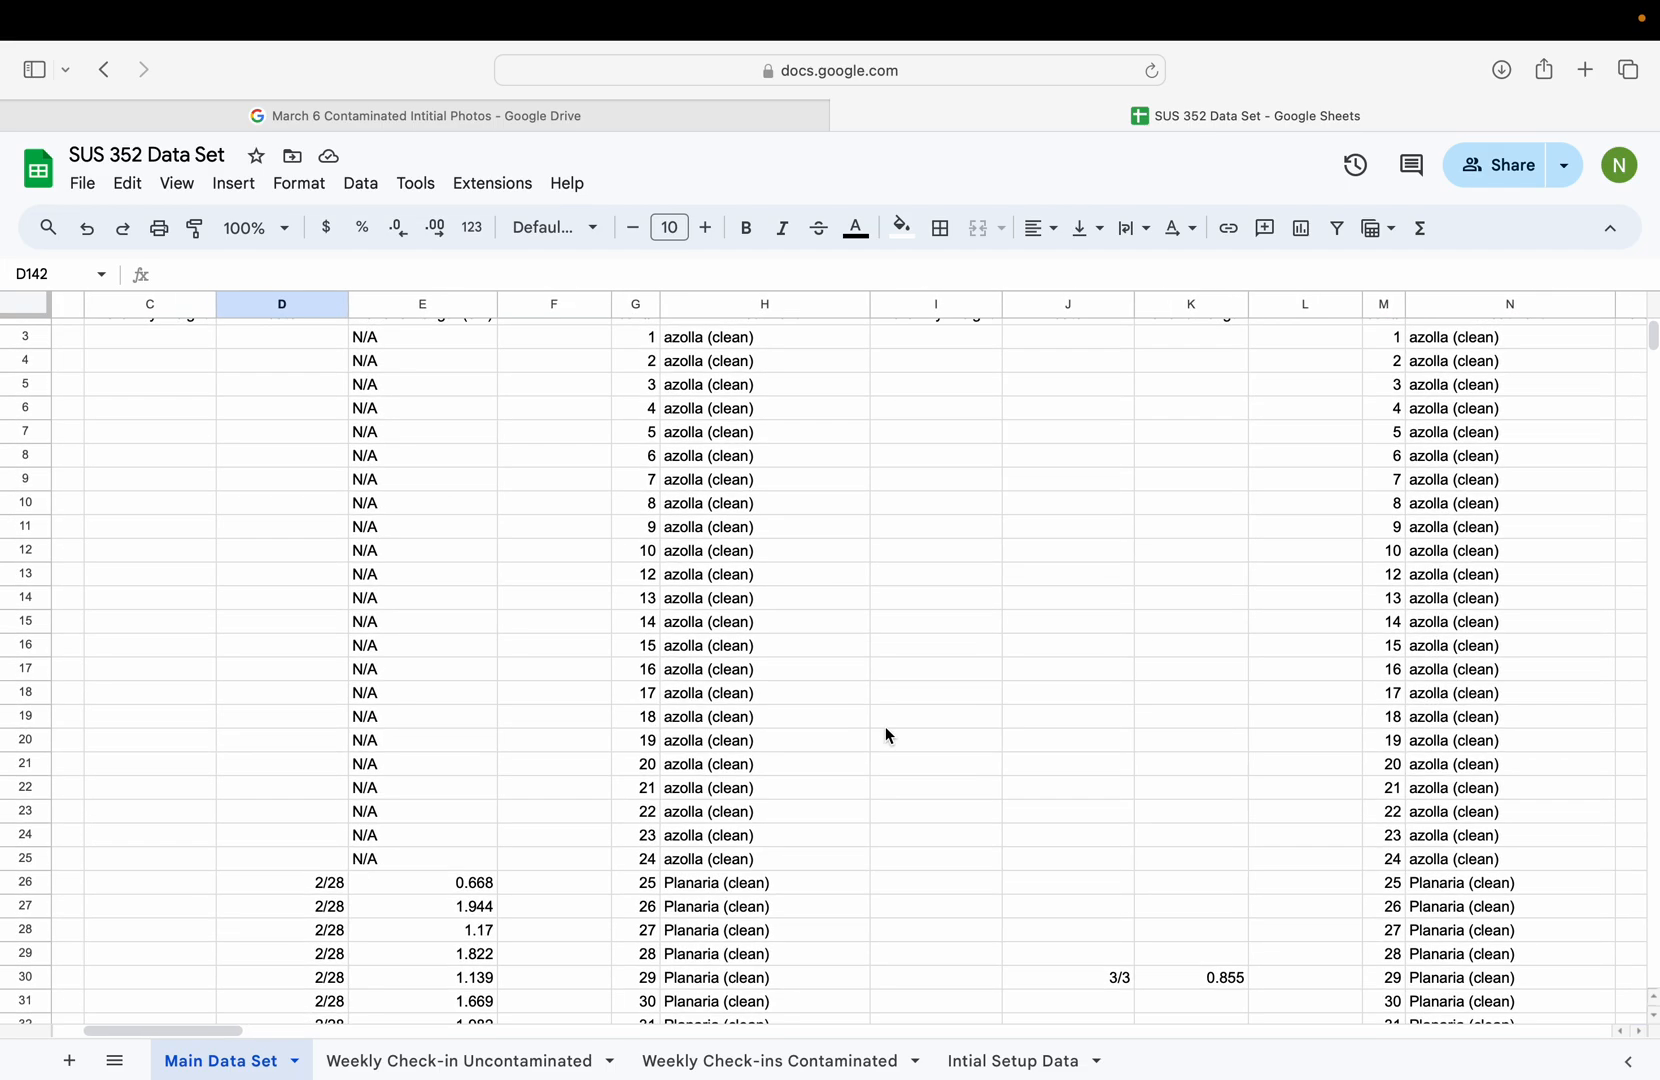
pyautogui.hscroll(10, 885, 733)
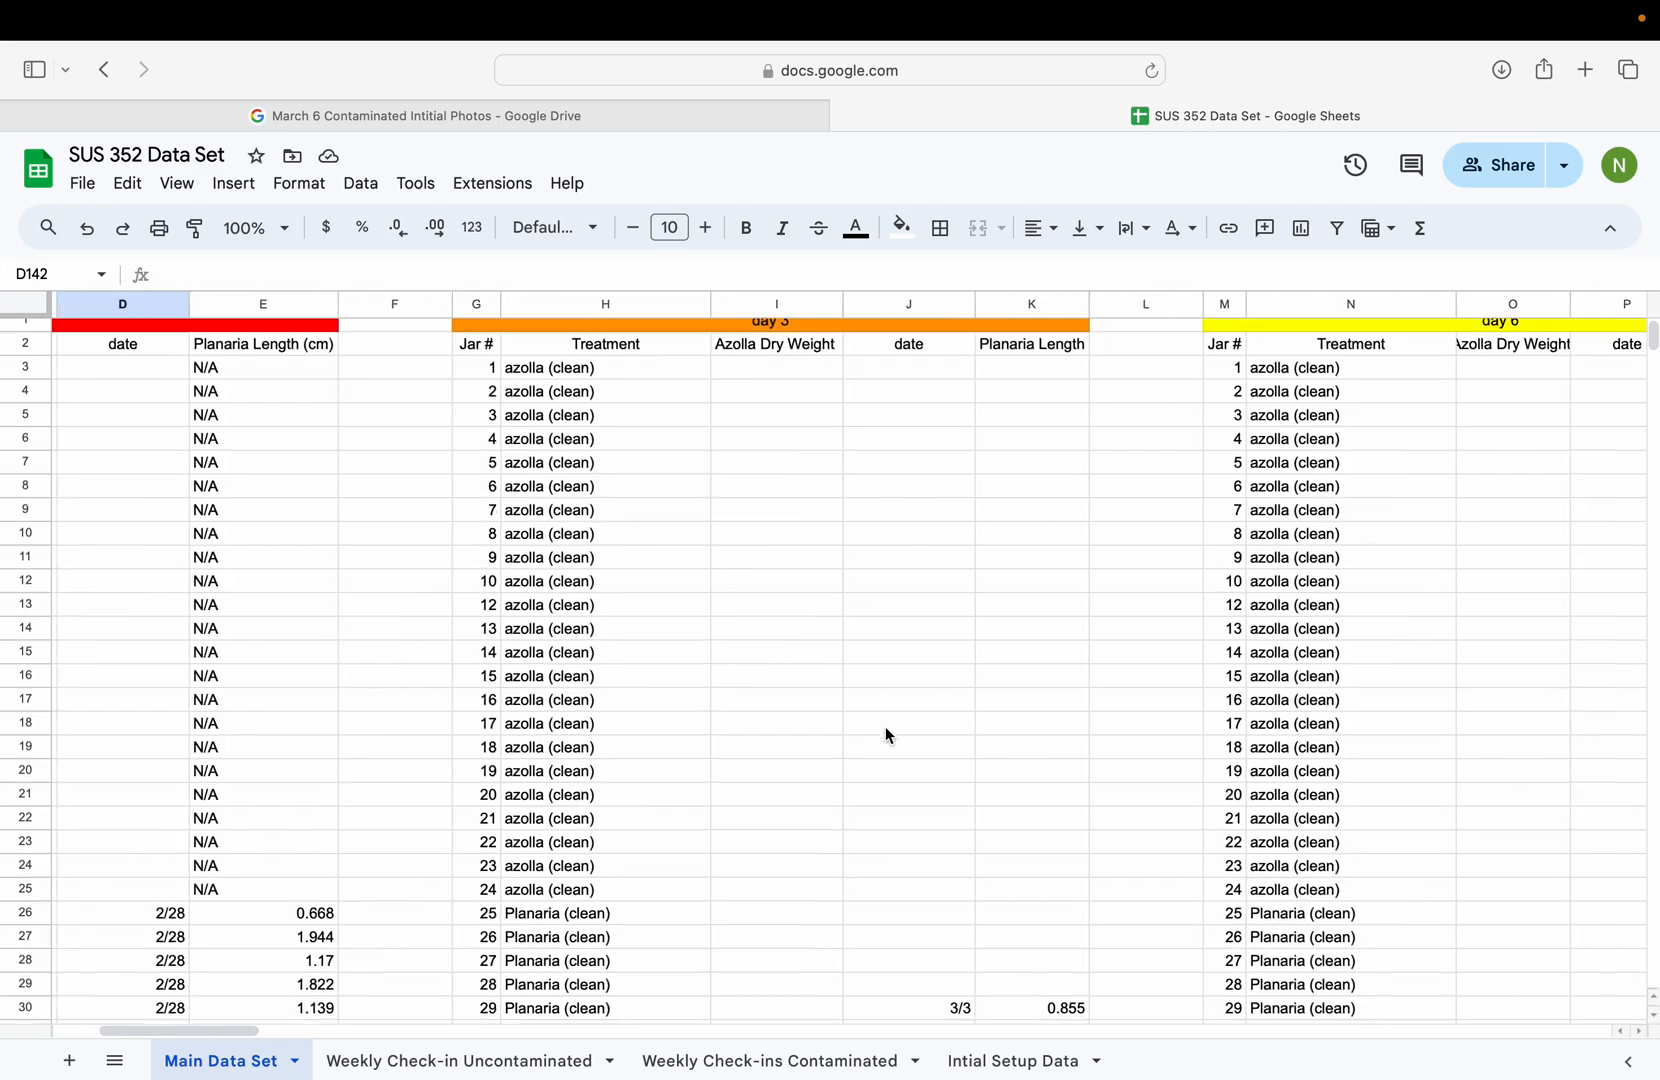
pyautogui.scroll(1, 886, 735)
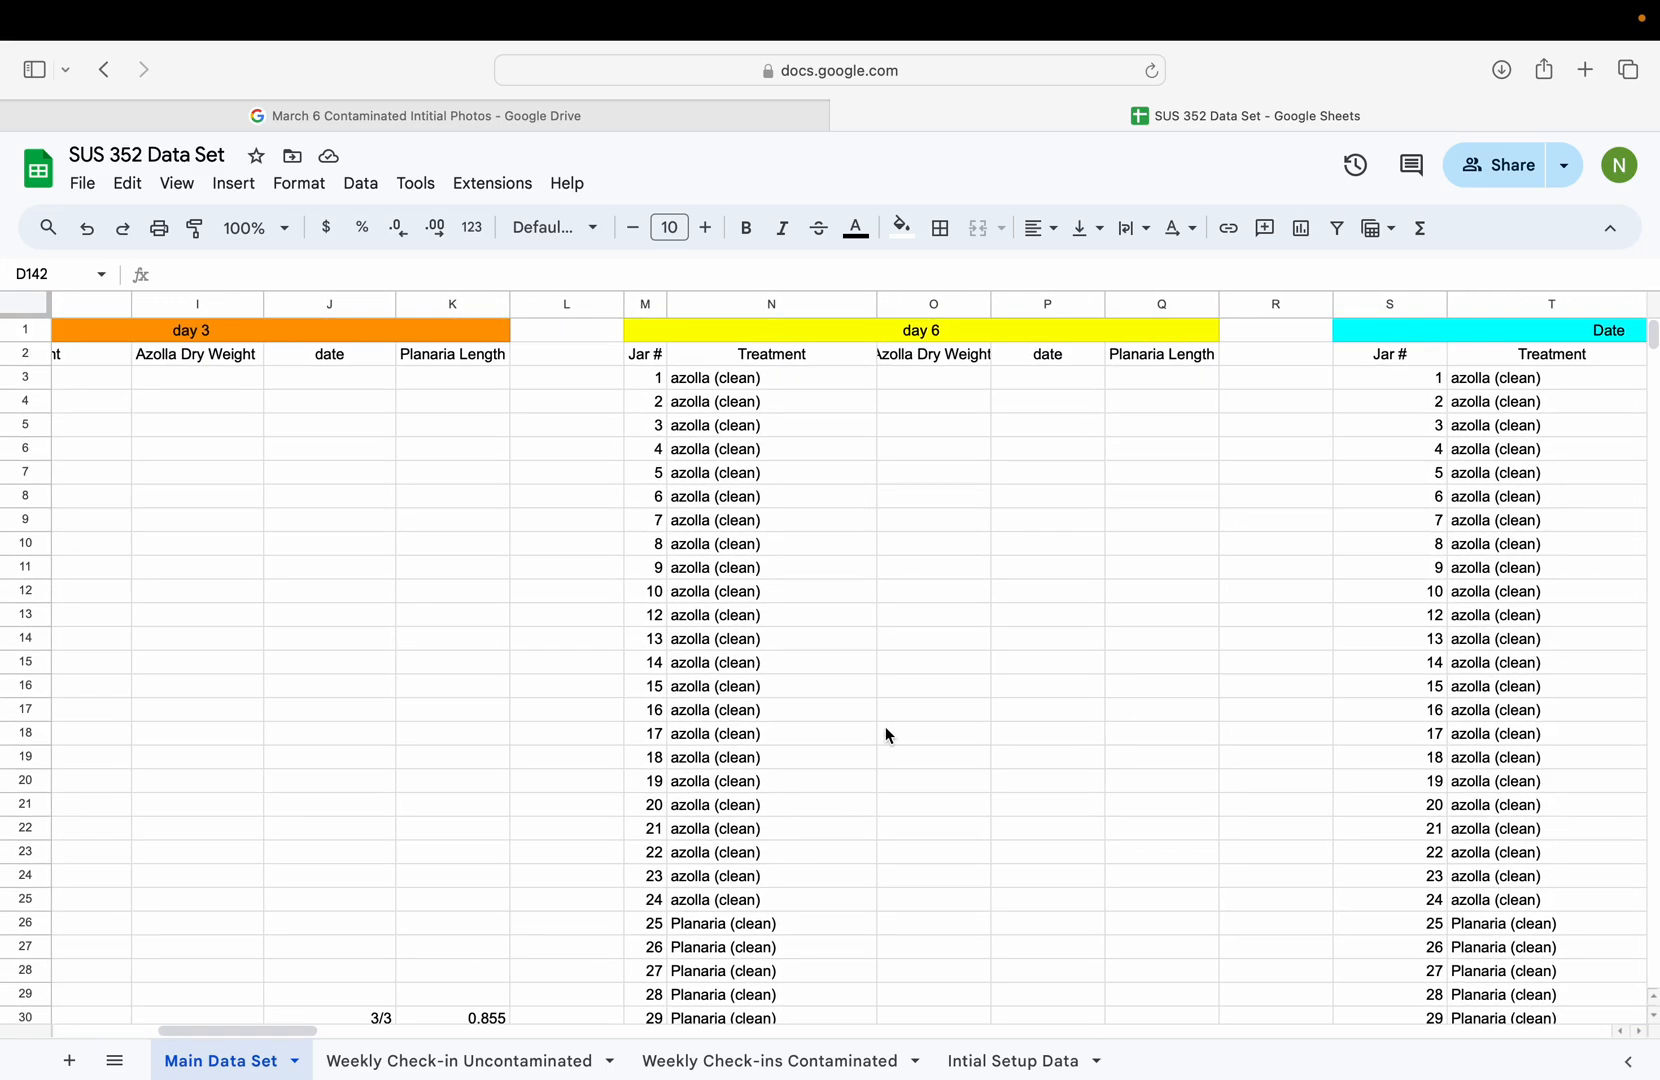
pyautogui.hscroll(10, 886, 735)
pyautogui.hscroll(-6, 886, 735)
pyautogui.hscroll(-1, 885, 733)
pyautogui.scroll(1, 885, 733)
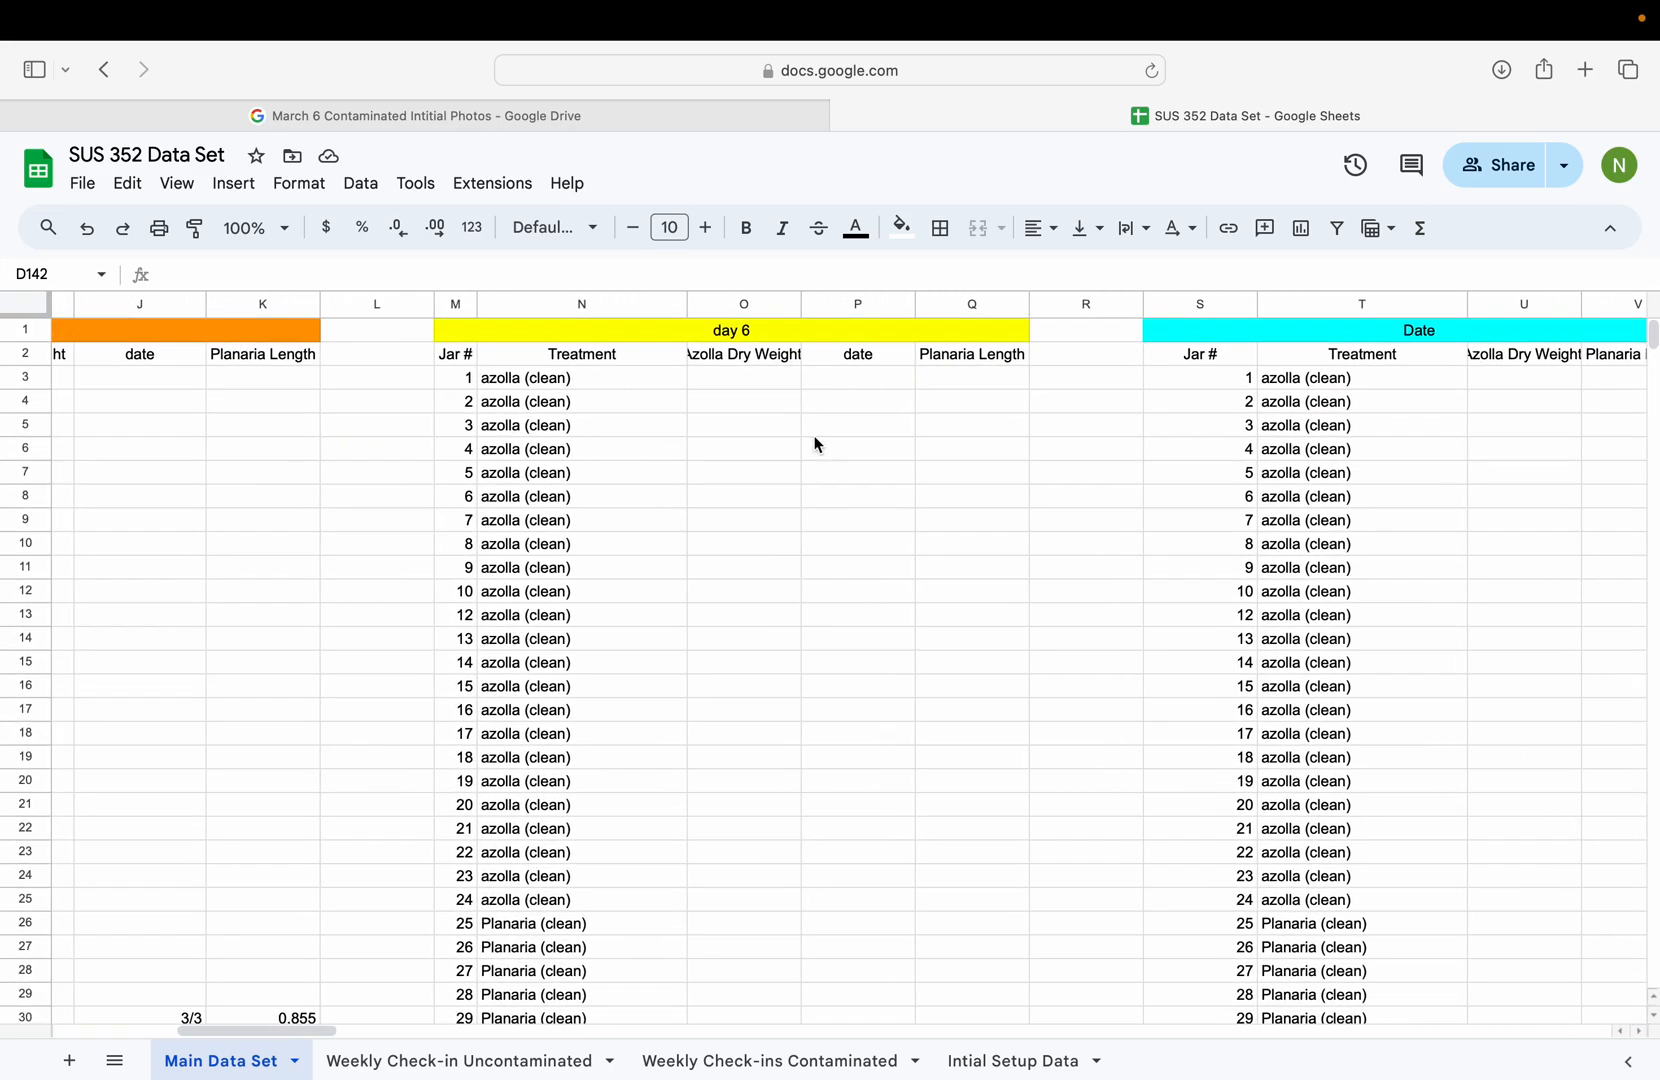
pyautogui.hscroll(-10, 622, 574)
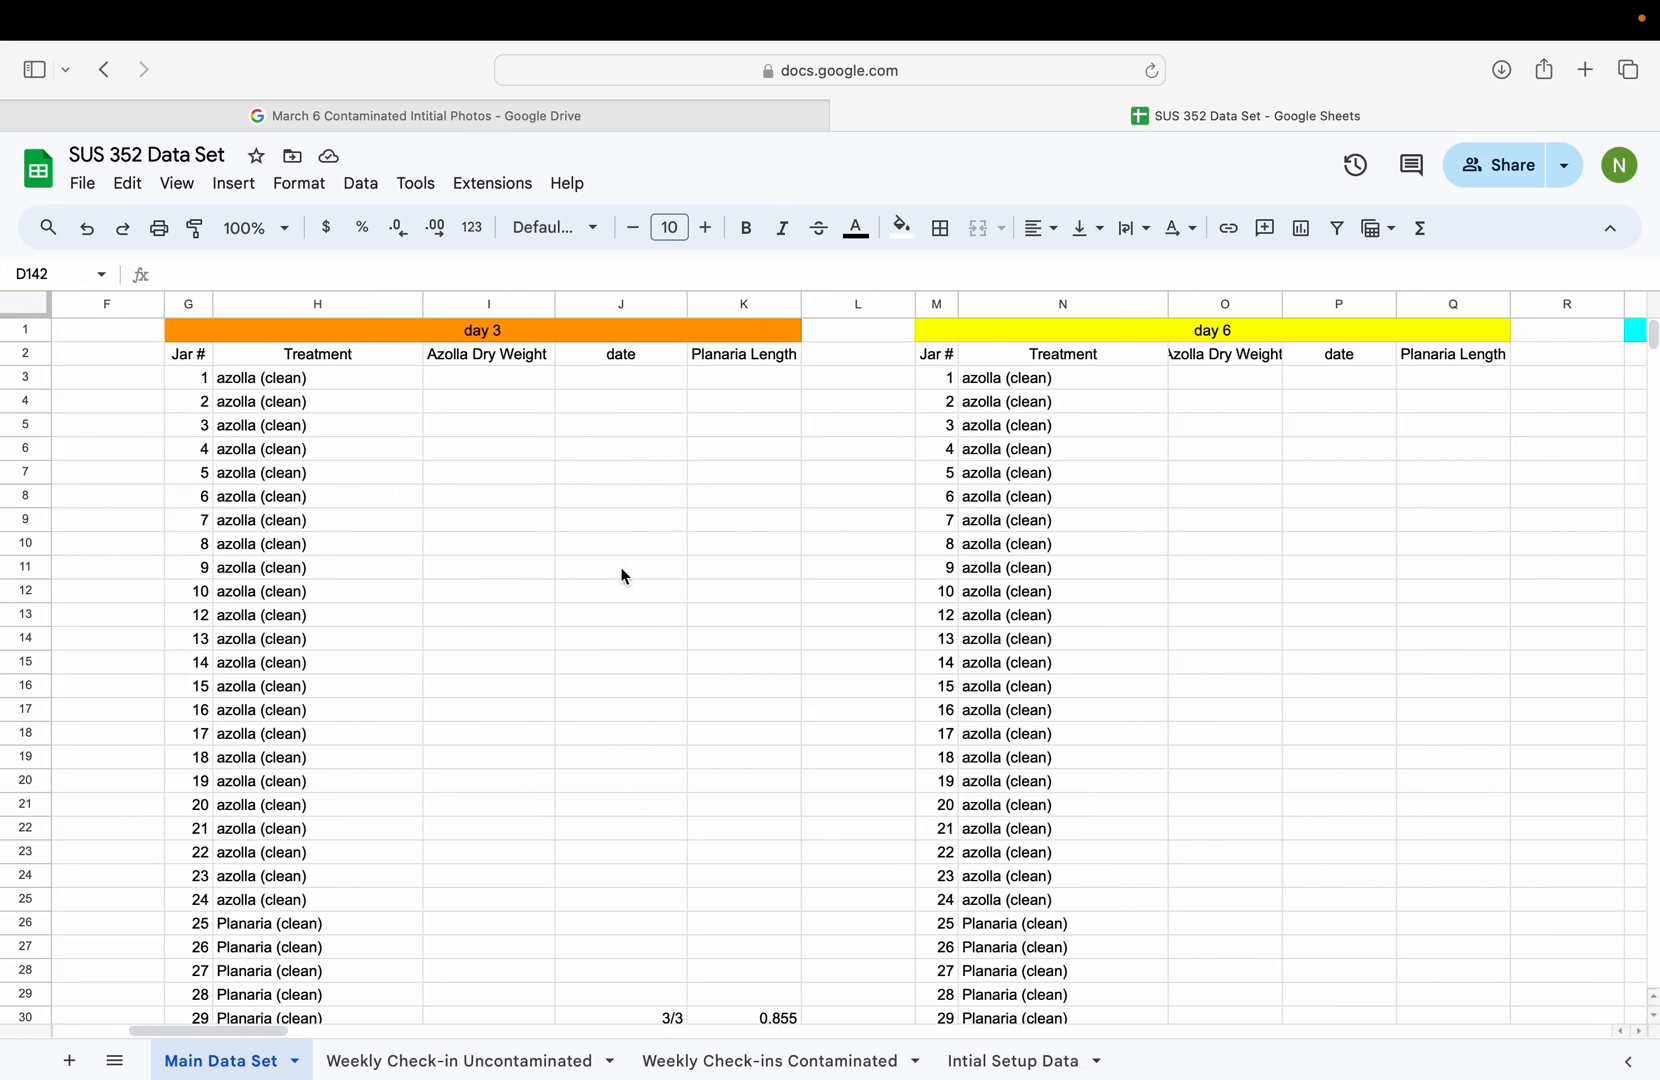
pyautogui.scroll(-5, 622, 574)
pyautogui.scroll(-3, 622, 576)
pyautogui.hscroll(1, 622, 576)
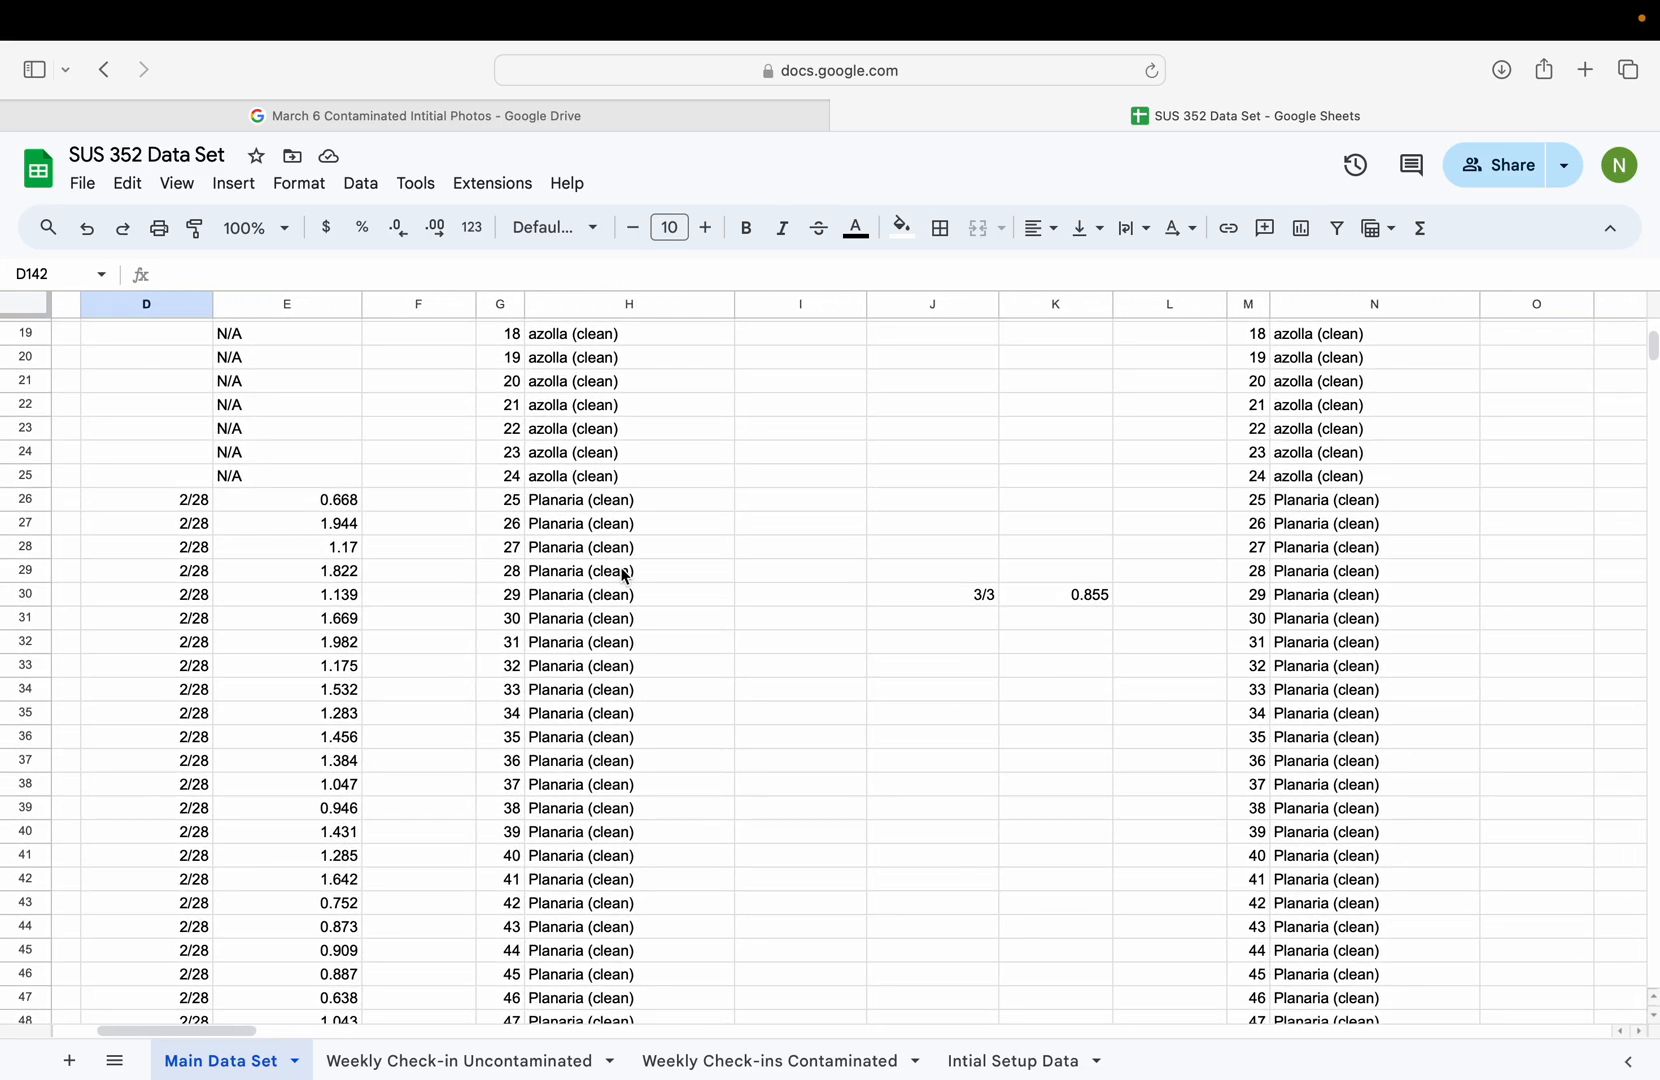
pyautogui.scroll(5, 622, 576)
pyautogui.hscroll(-3, 622, 576)
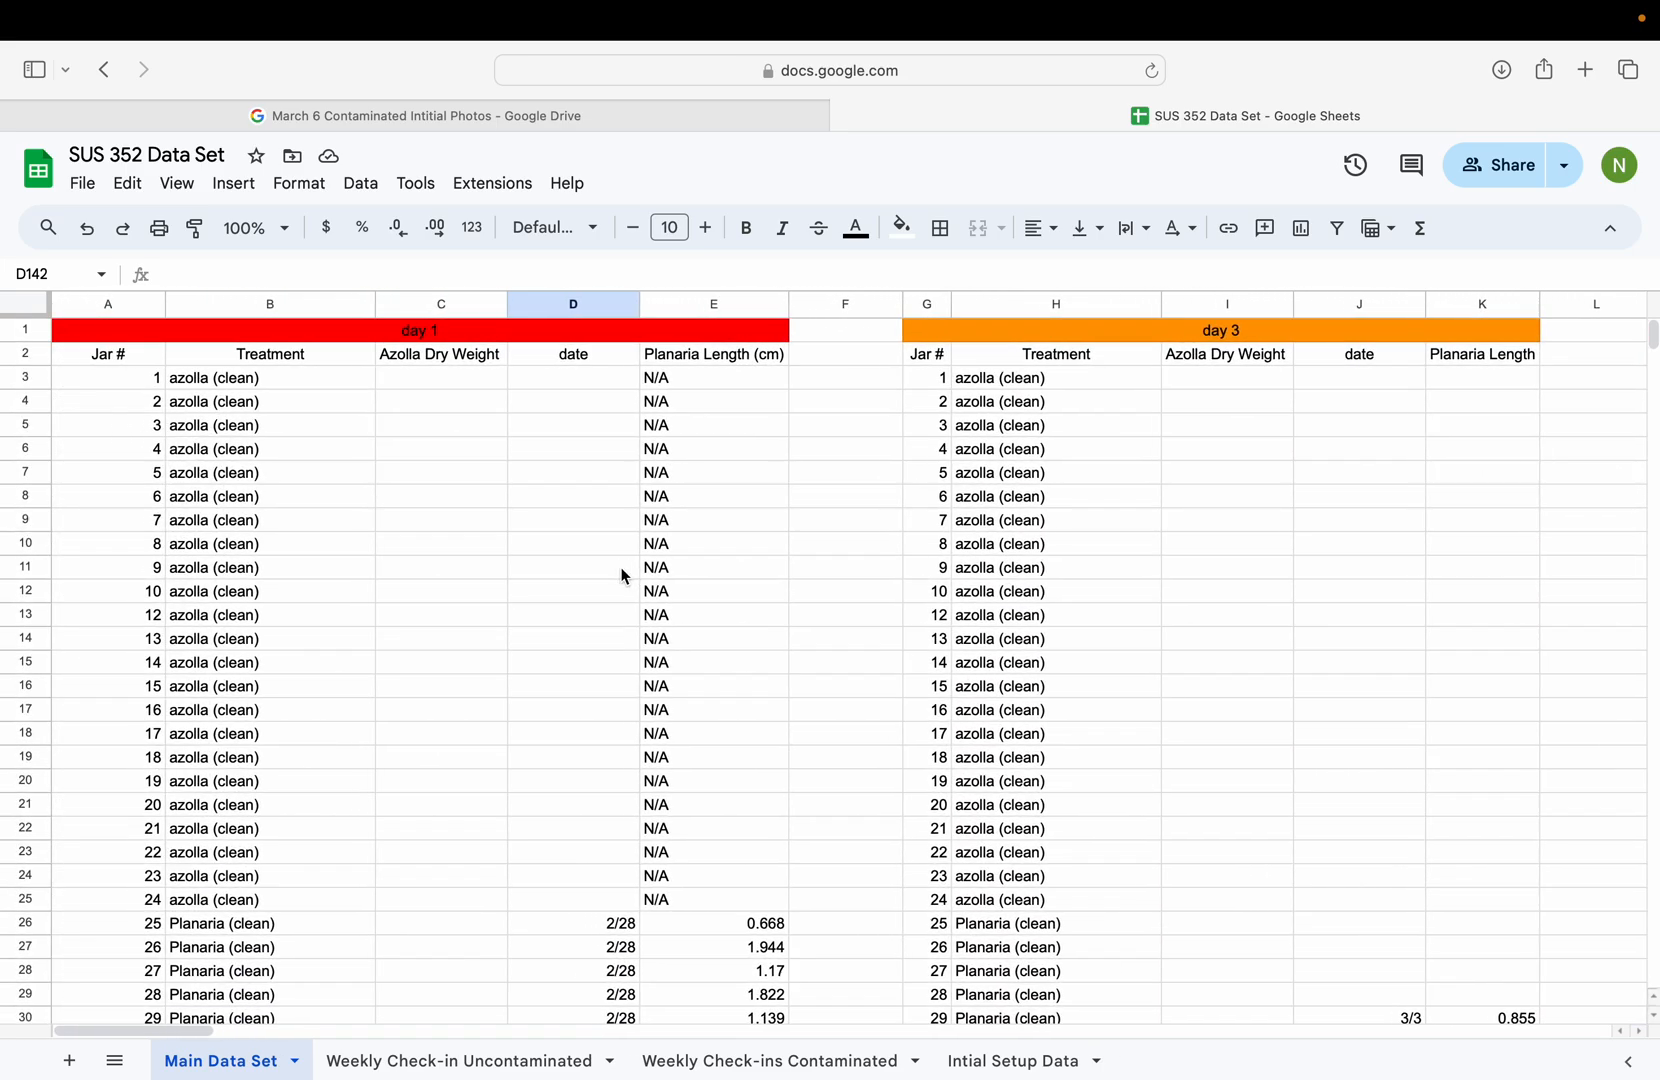
# Step: Compare the day 1 and day 3 date and planaria length entries for the clean and contaminant jars
pyautogui.hscroll(3, 785, 570)
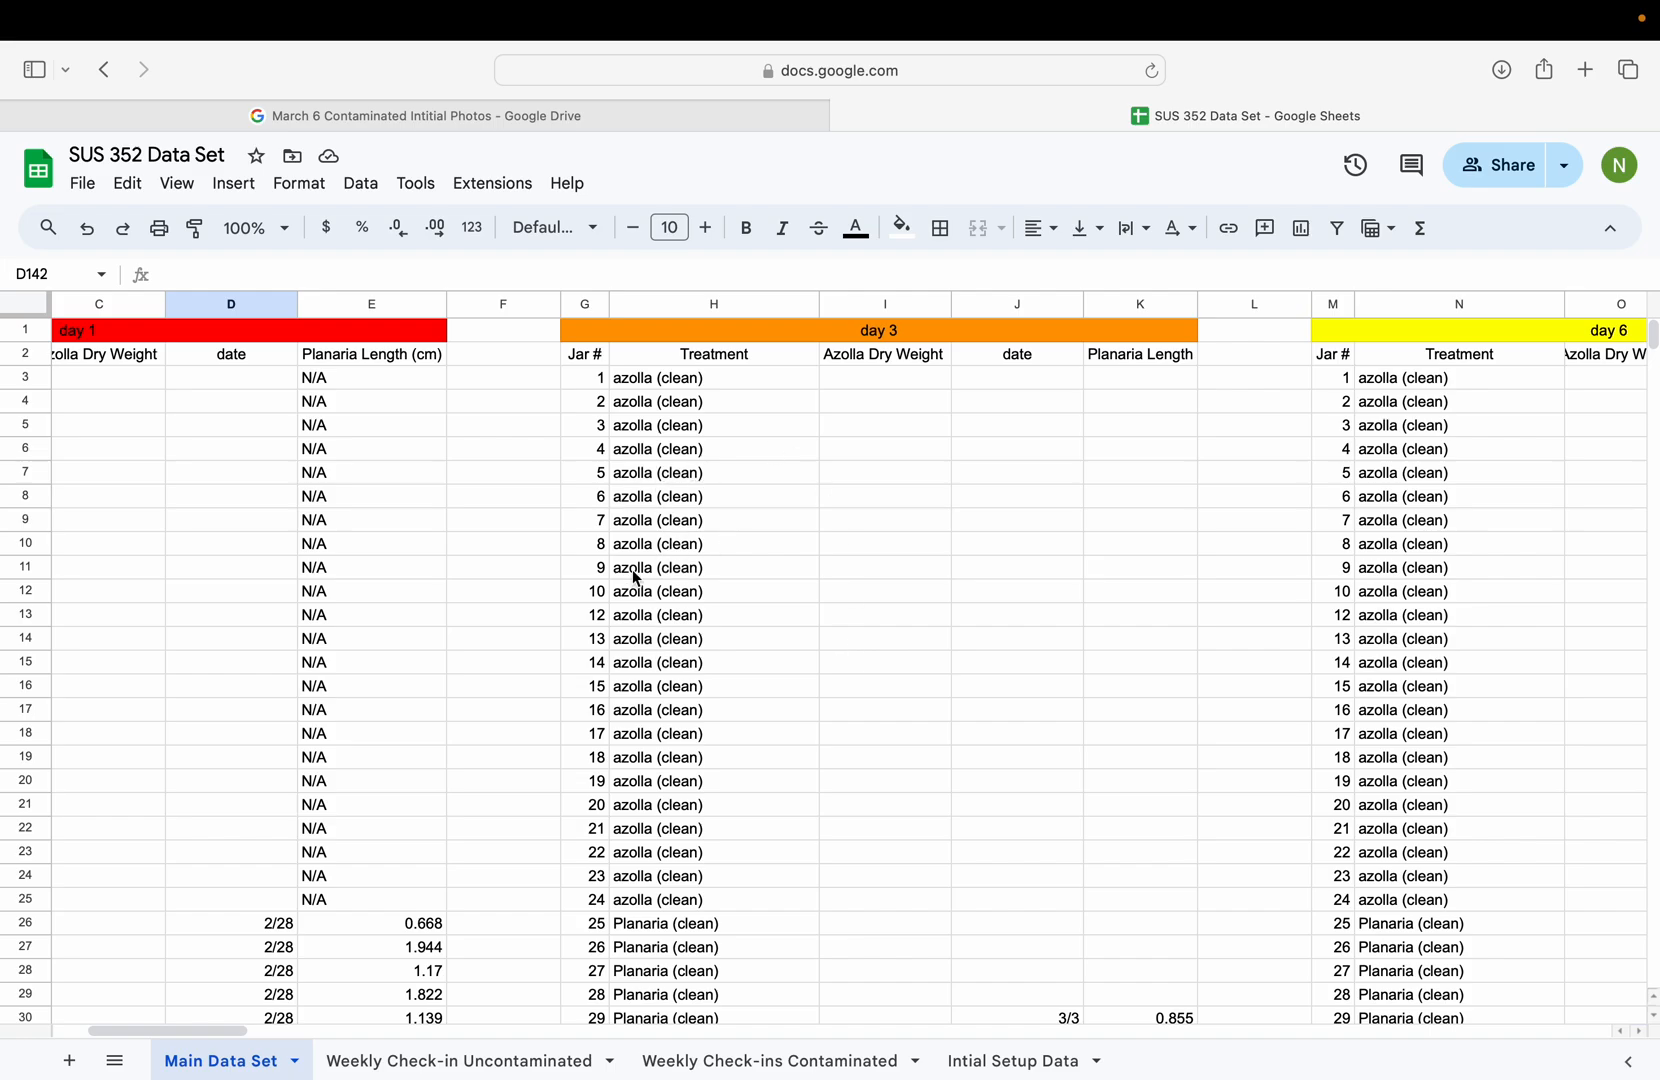
pyautogui.scroll(-7, 790, 609)
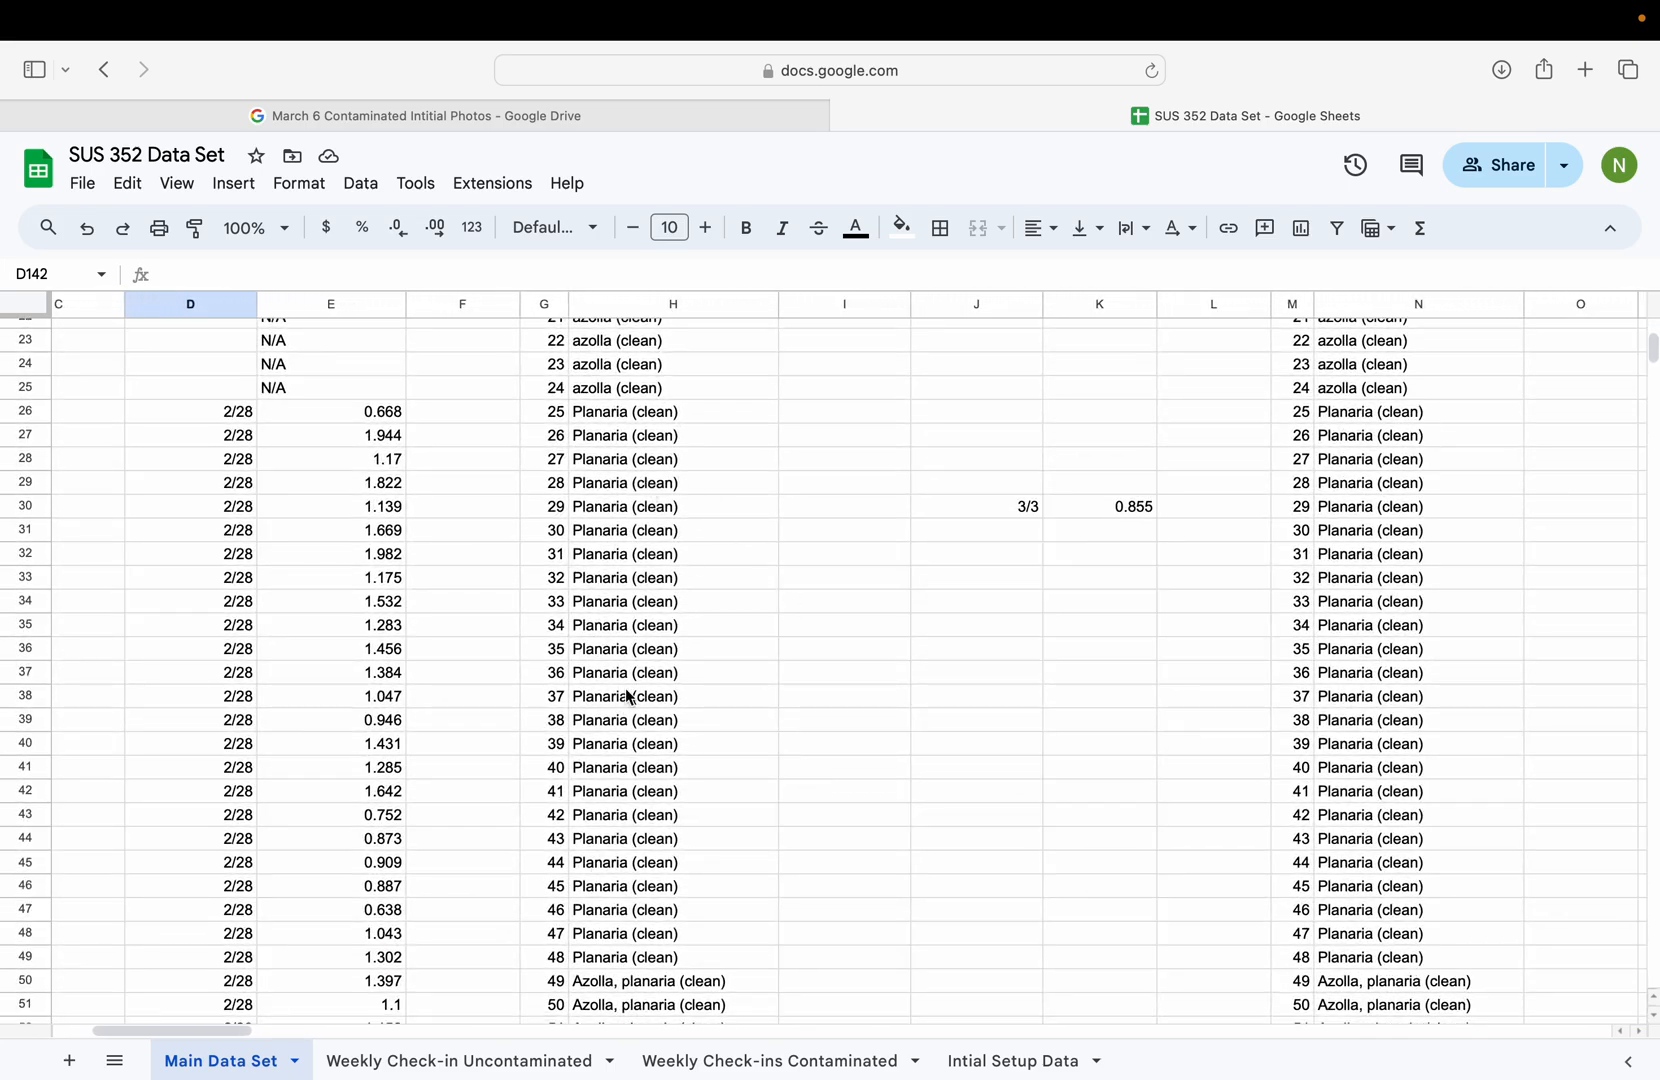
pyautogui.scroll(-5, 658, 830)
pyautogui.scroll(-1, 658, 830)
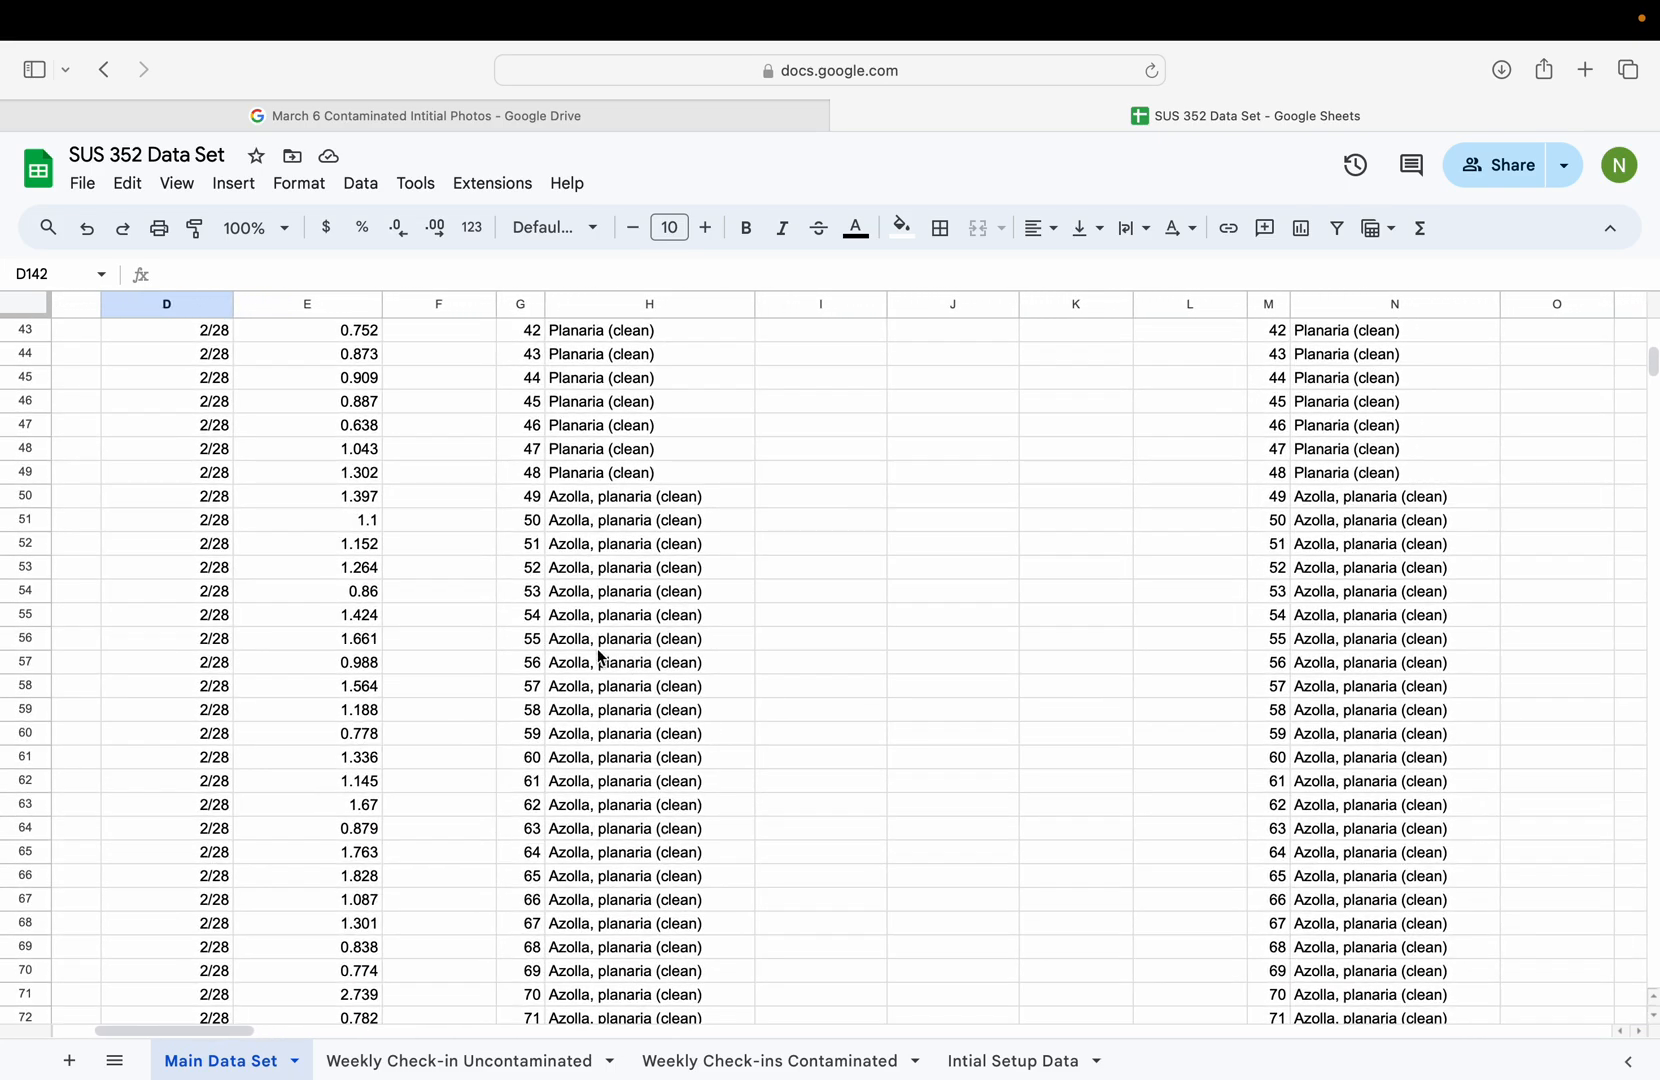
pyautogui.scroll(-6, 640, 700)
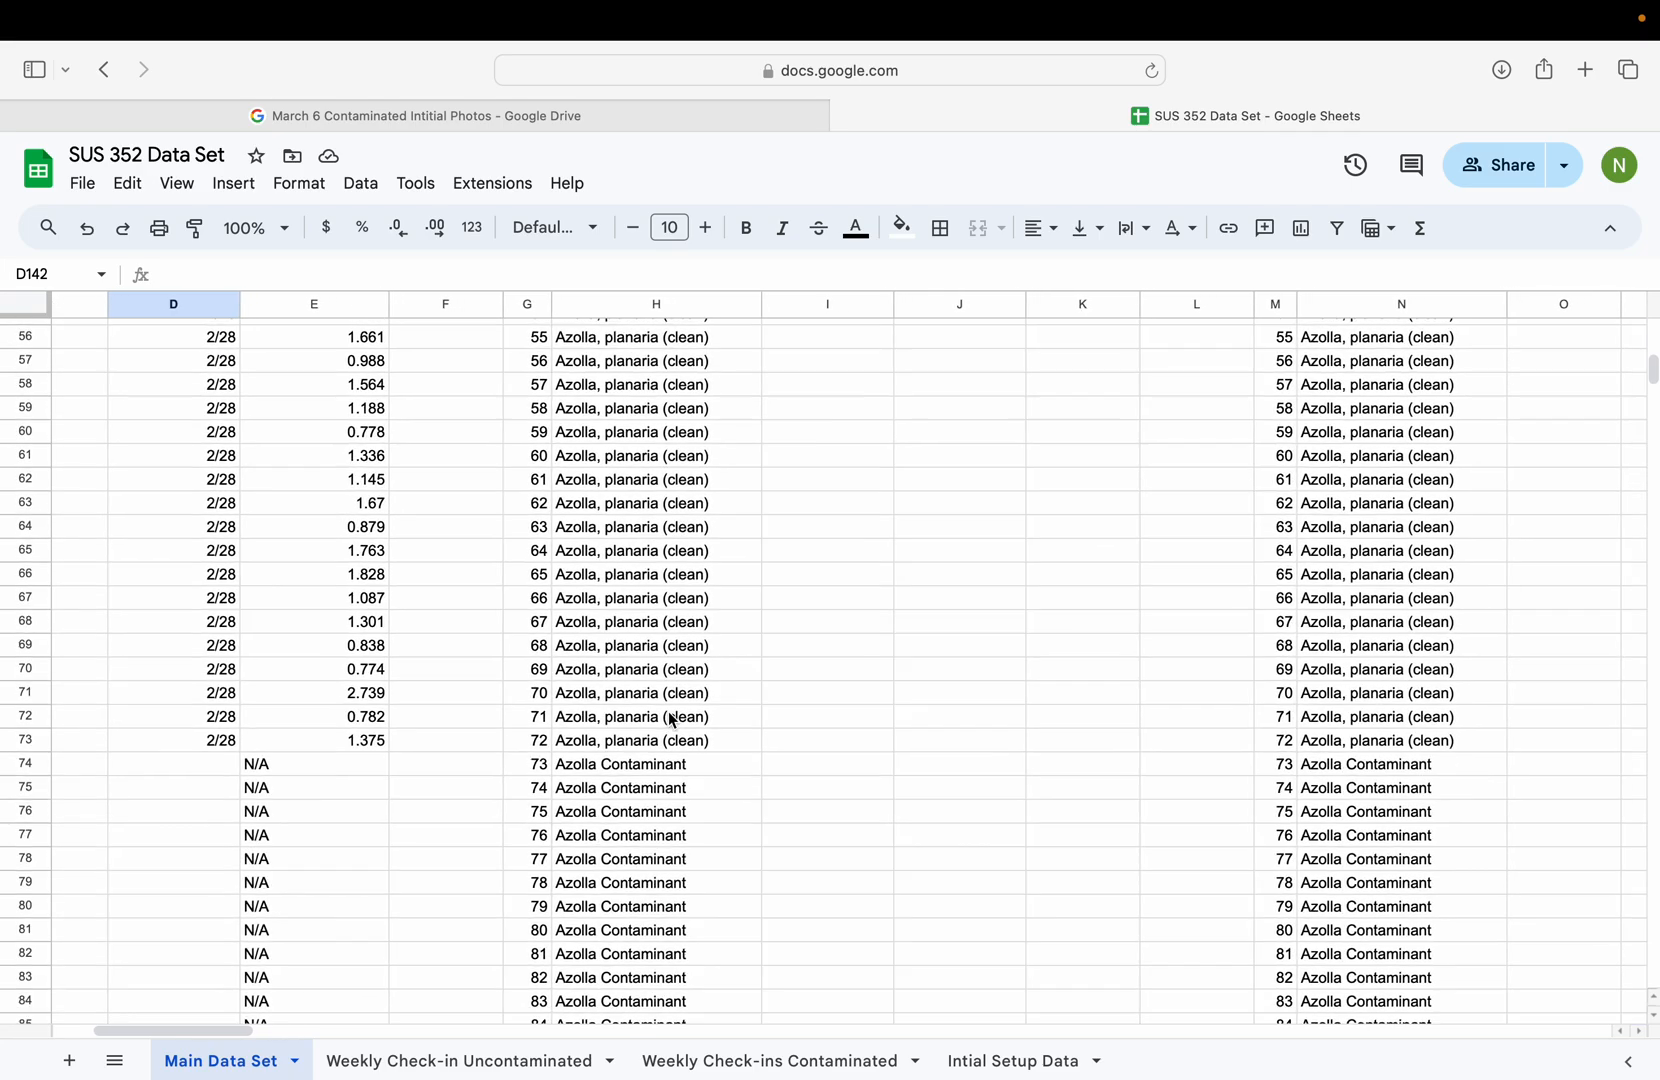
pyautogui.scroll(-1, 669, 718)
pyautogui.scroll(10, 669, 718)
pyautogui.hscroll(-1, 669, 718)
pyautogui.scroll(3, 669, 718)
pyautogui.hscroll(1, 669, 718)
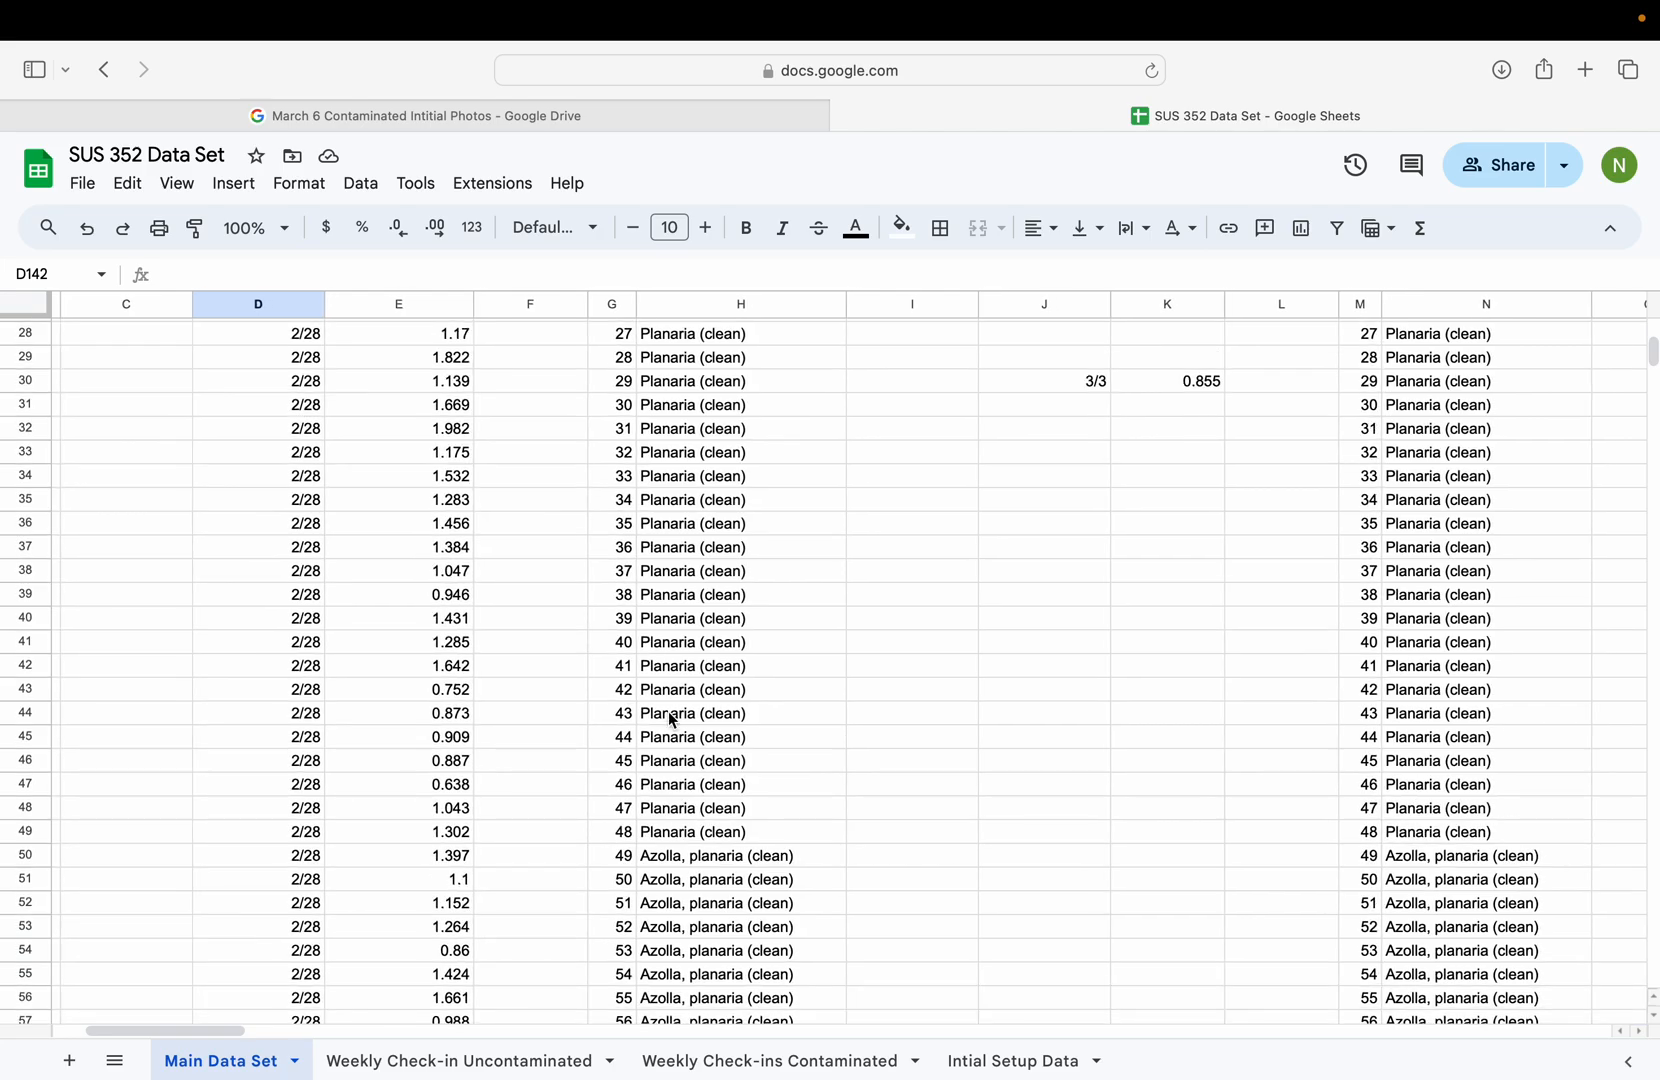
pyautogui.scroll(10, 777, 530)
pyautogui.hscroll(-2, 777, 530)
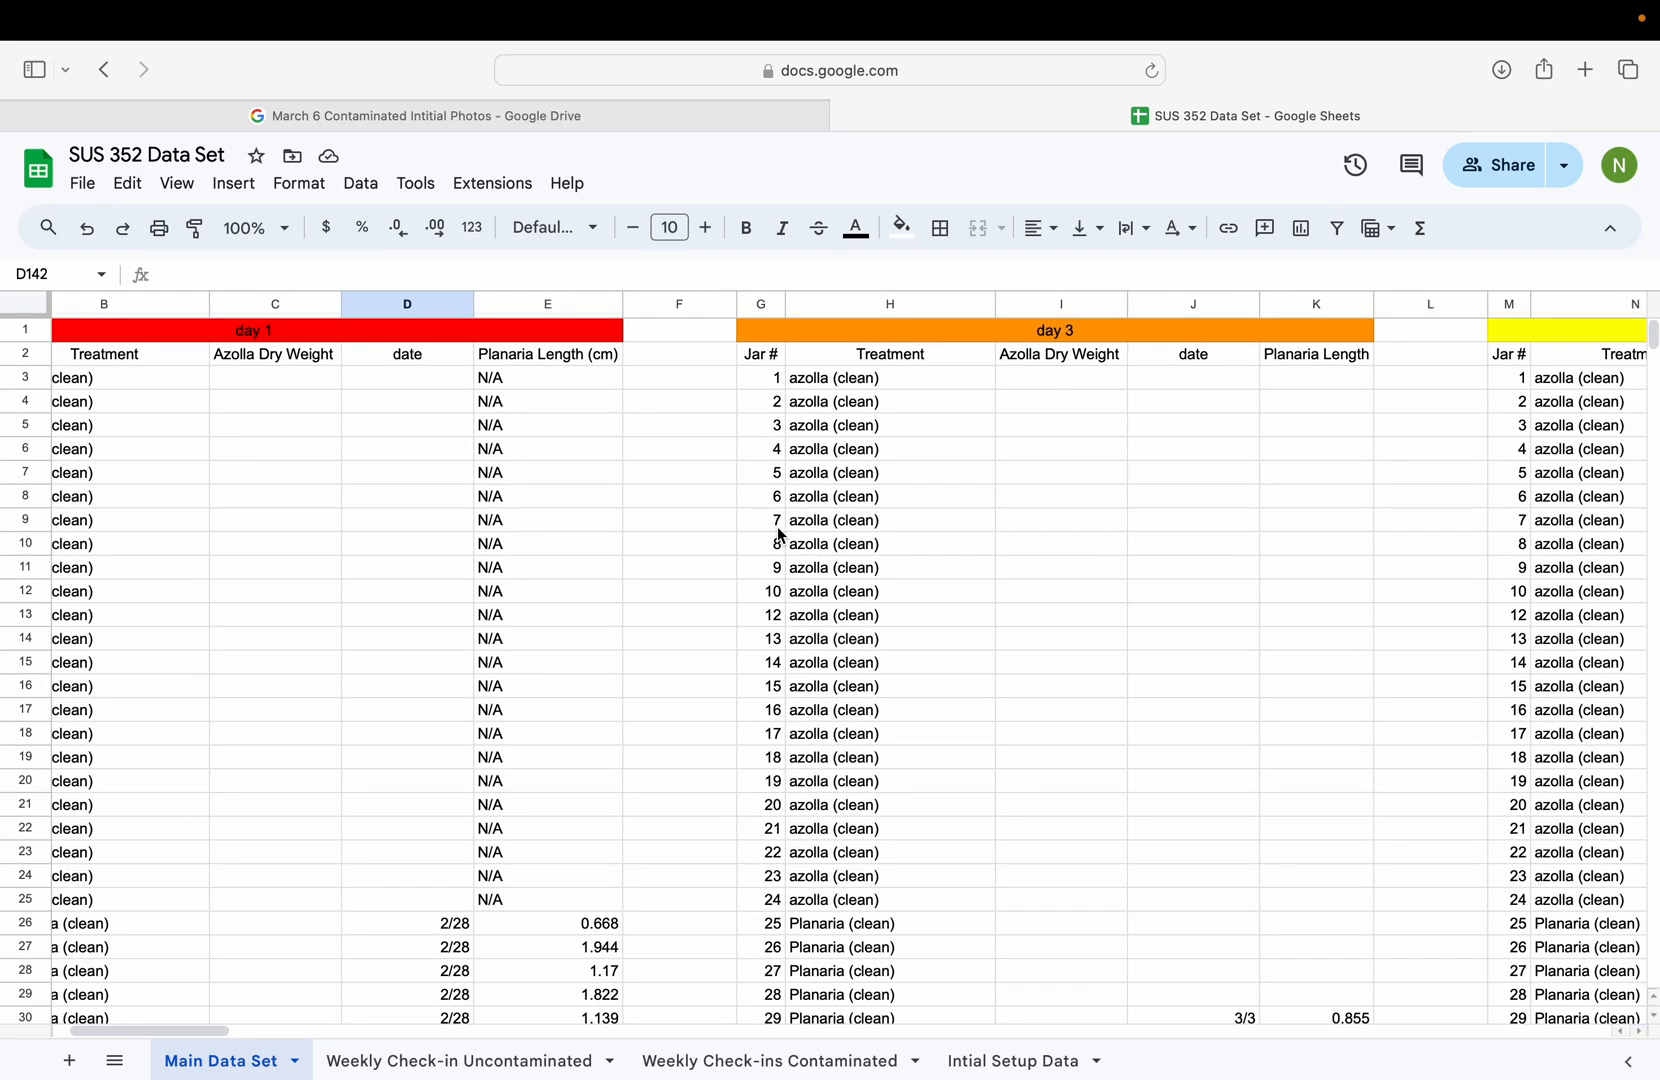
pyautogui.hscroll(-2, 778, 530)
pyautogui.scroll(1, 778, 530)
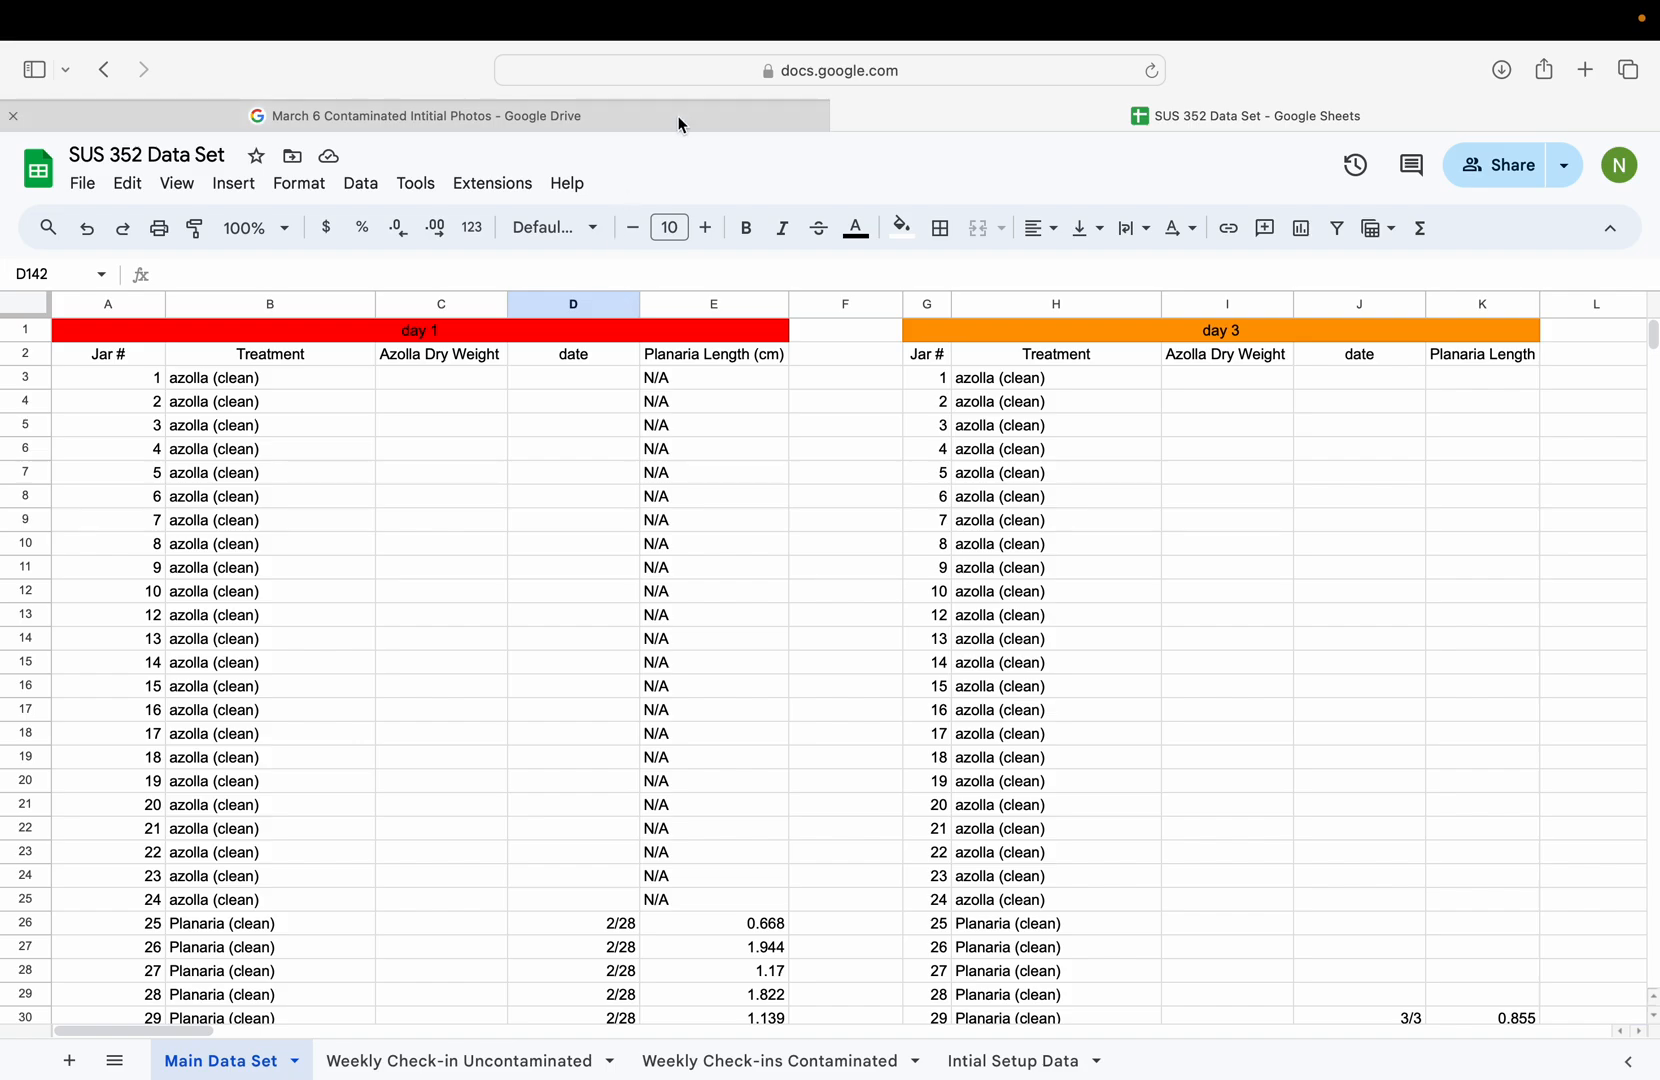
# Step: Return to the March 6 contaminated photos in Google Drive and close the IMG_1610.JPG preview
pyautogui.moveTo(678, 117)
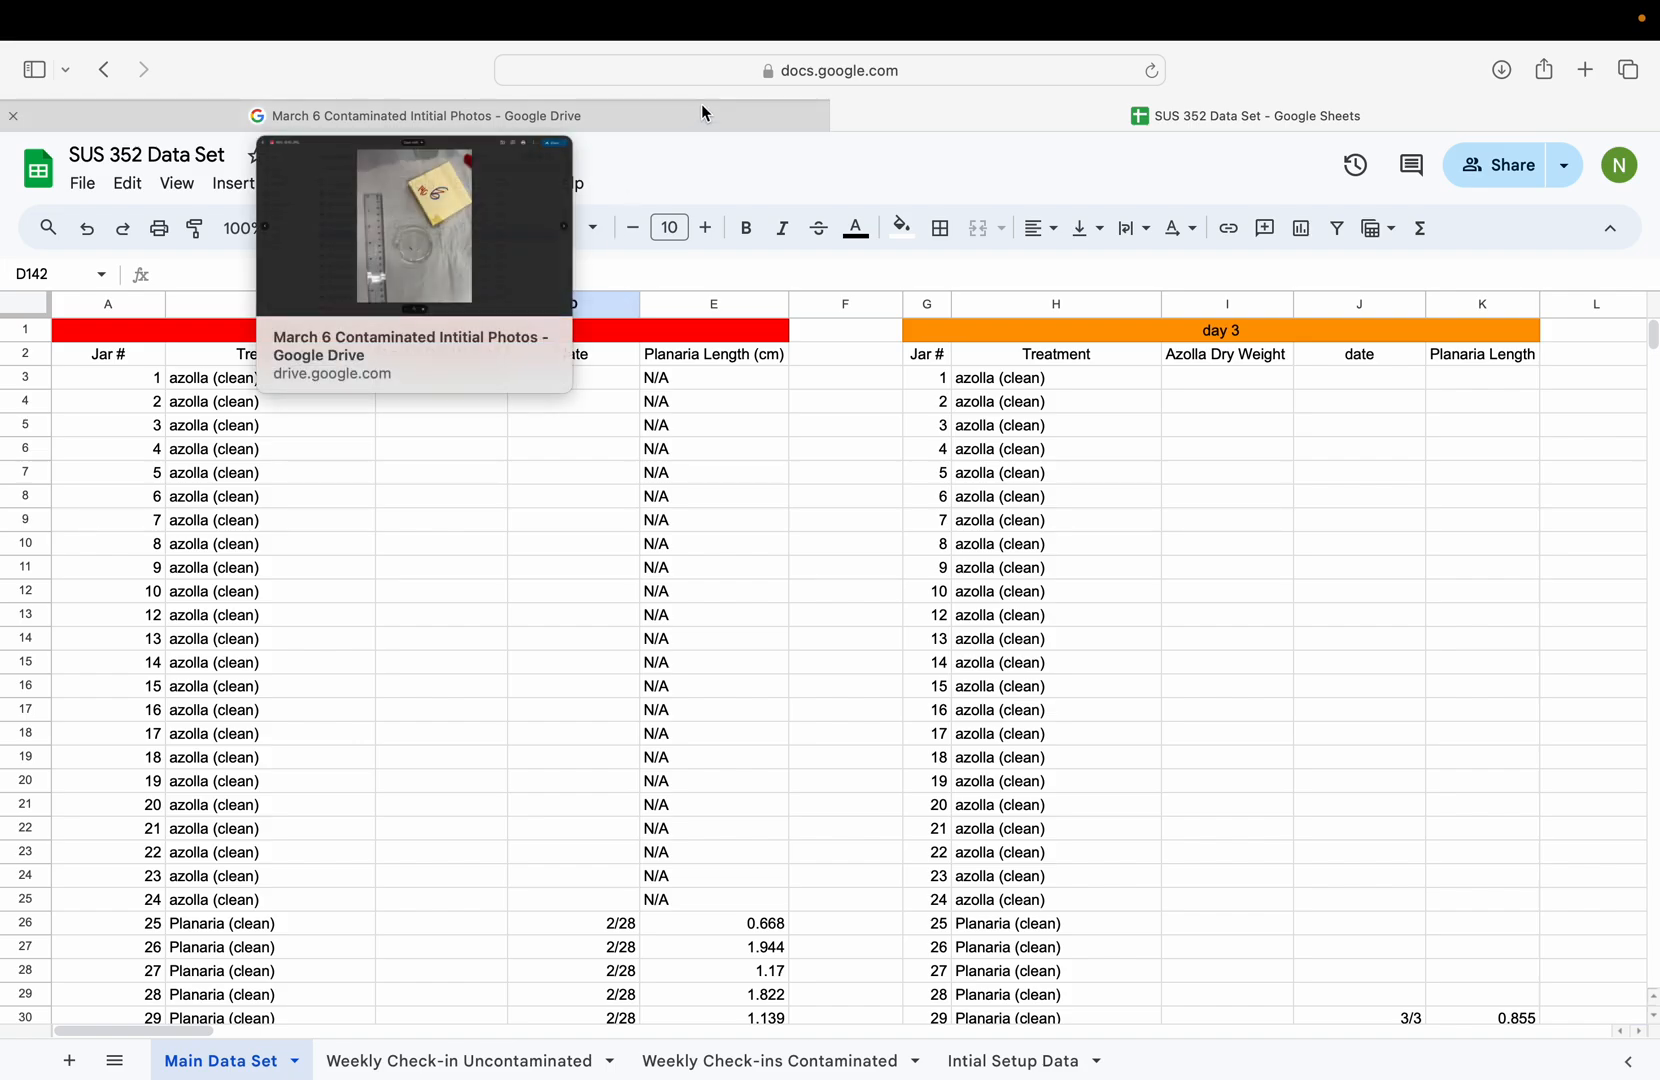
pyautogui.click(704, 113)
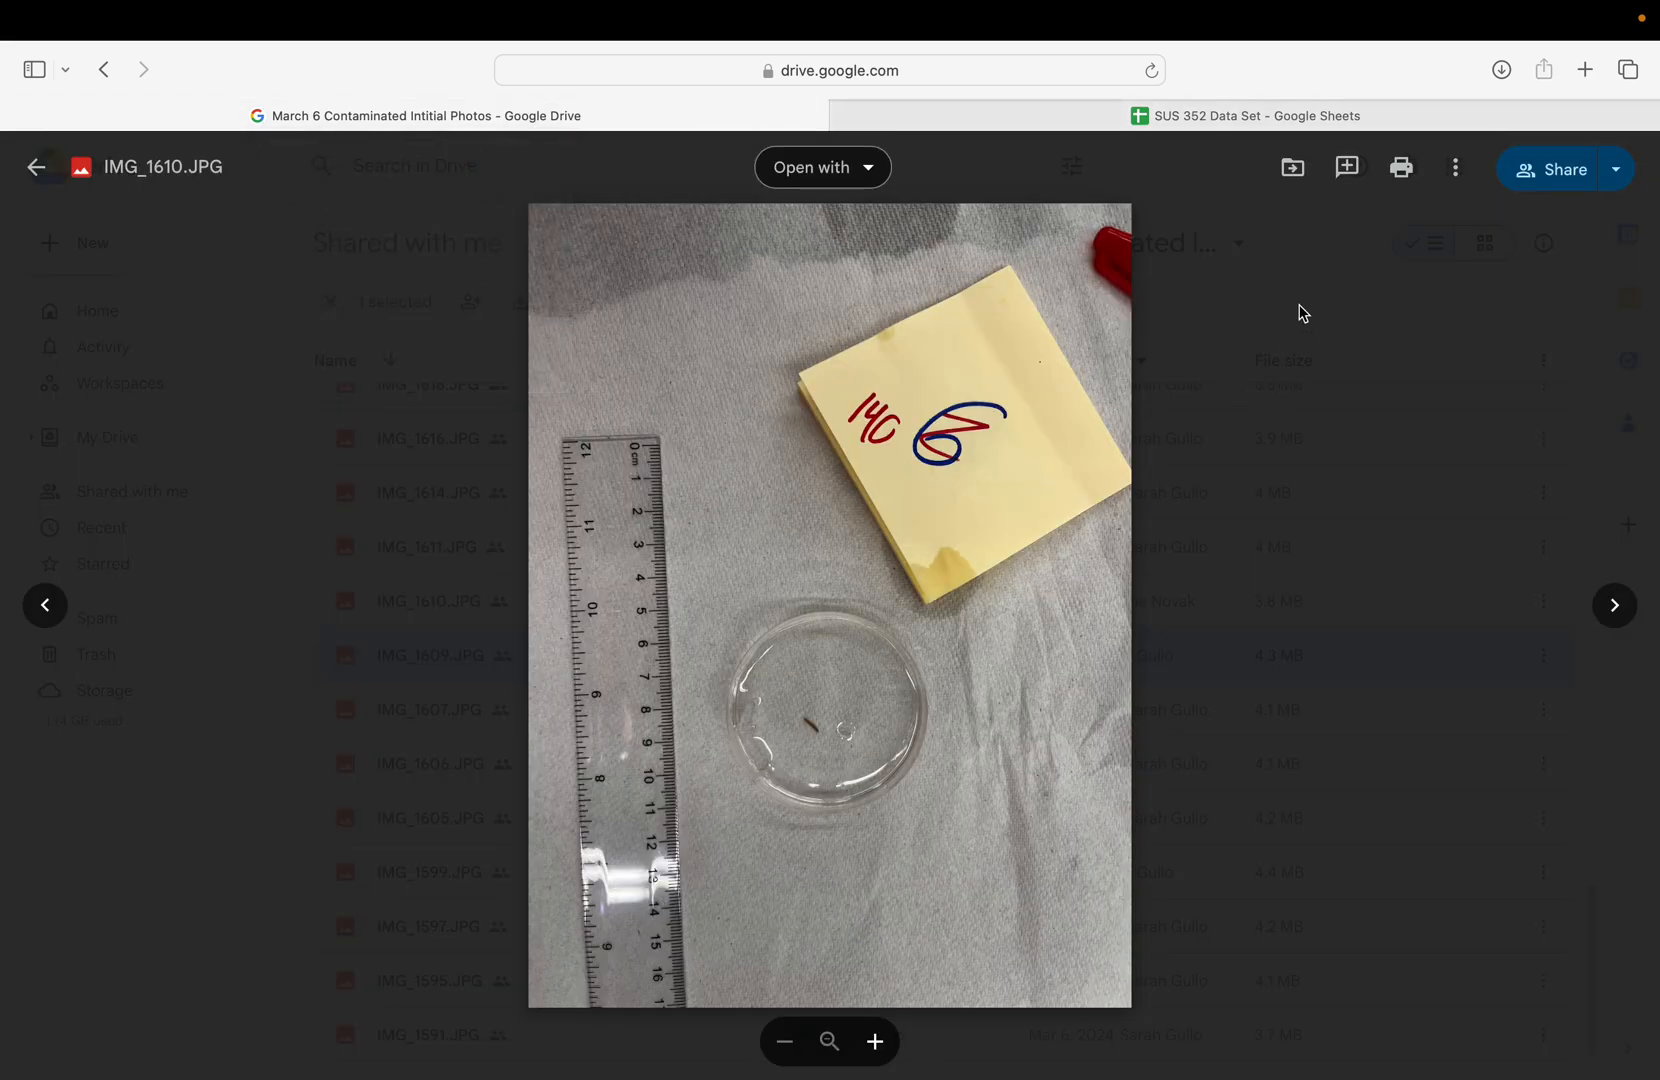
pyautogui.click(1300, 314)
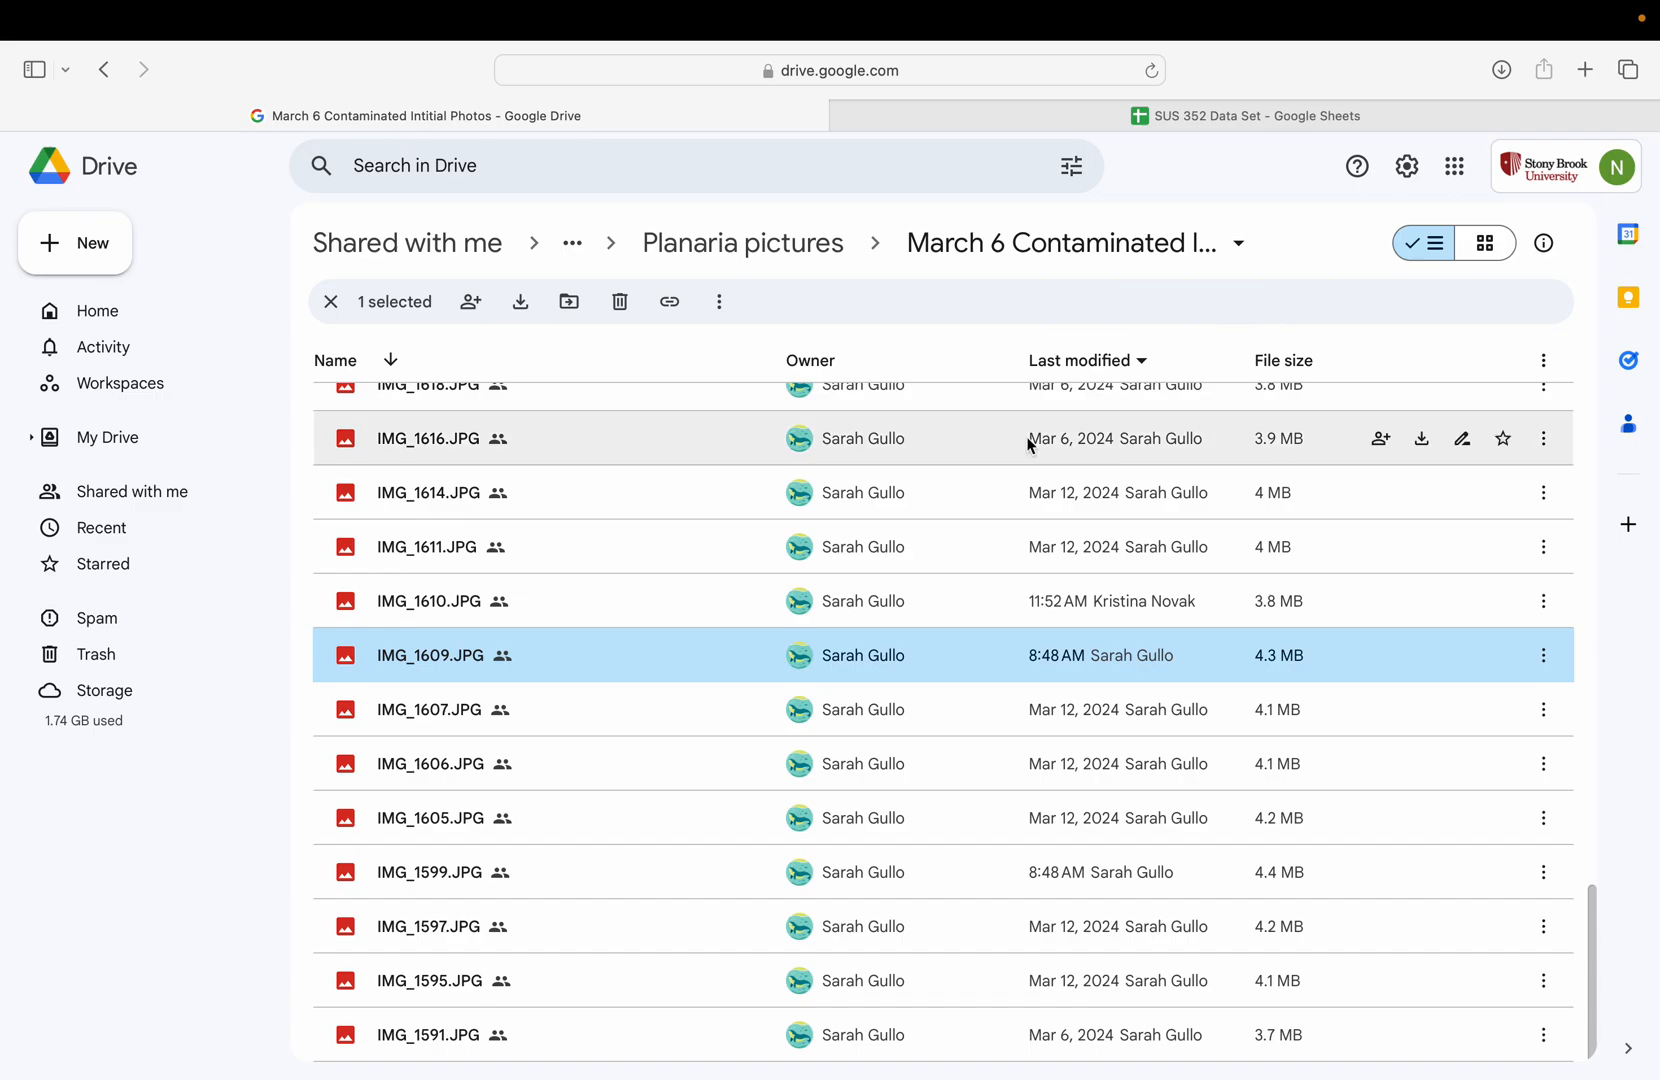
pyautogui.moveTo(1272, 8)
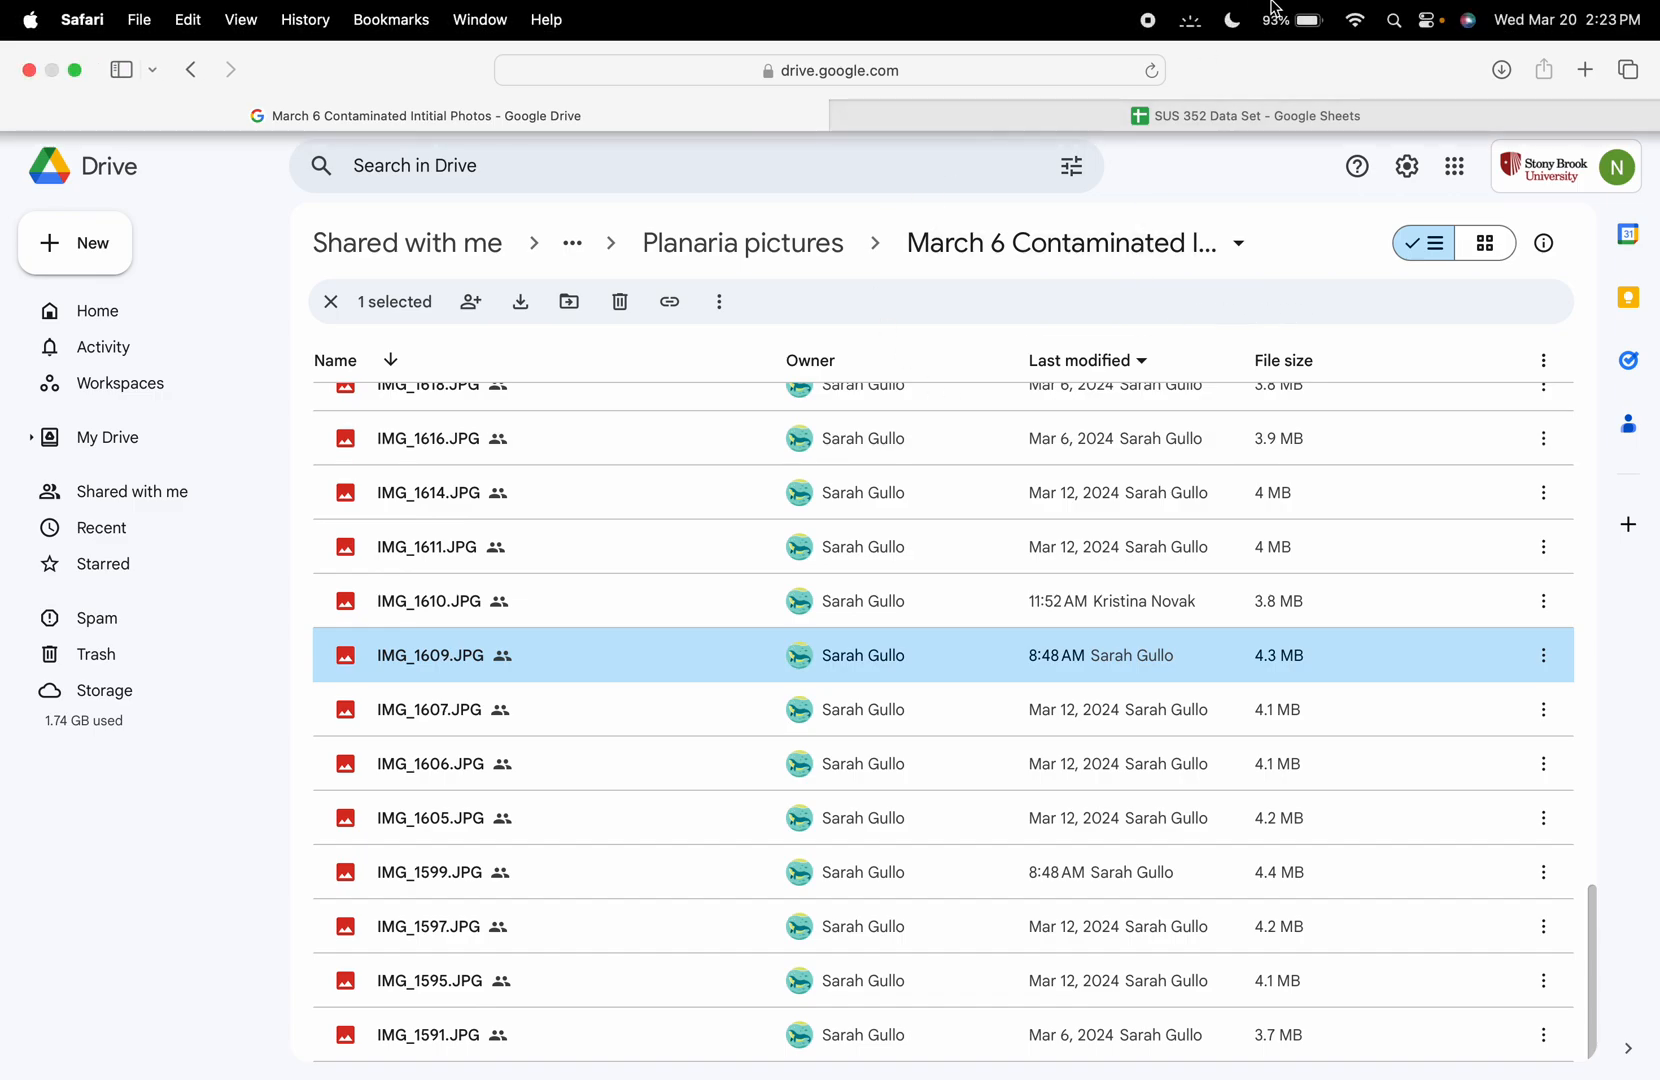